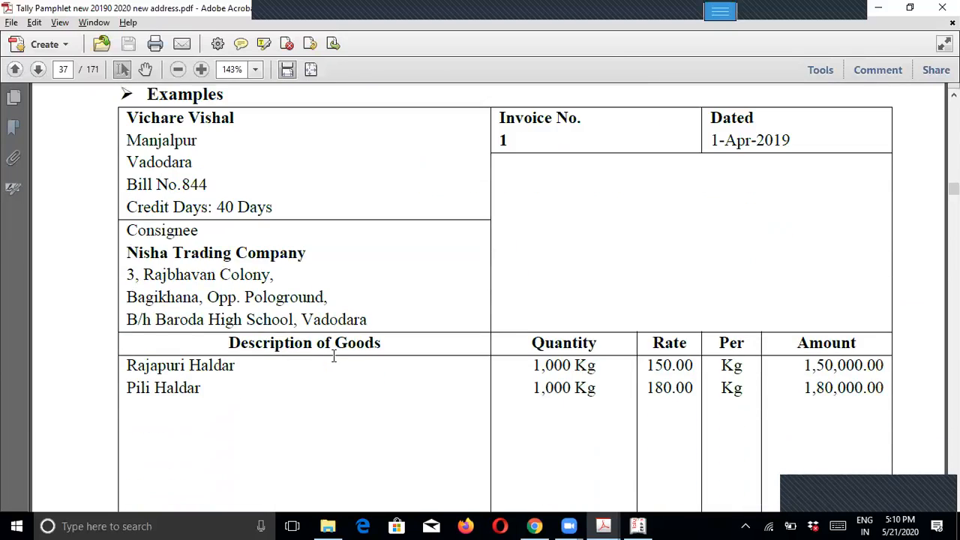
# Step: Highlight the invoice goods Rajapuri Haldar and Pili Haldar, their rates, amounts and total 3,30,000.00
pyautogui.scroll(-2, 338, 358)
pyautogui.scroll(-1, 337, 360)
pyautogui.scroll(-3, 334, 356)
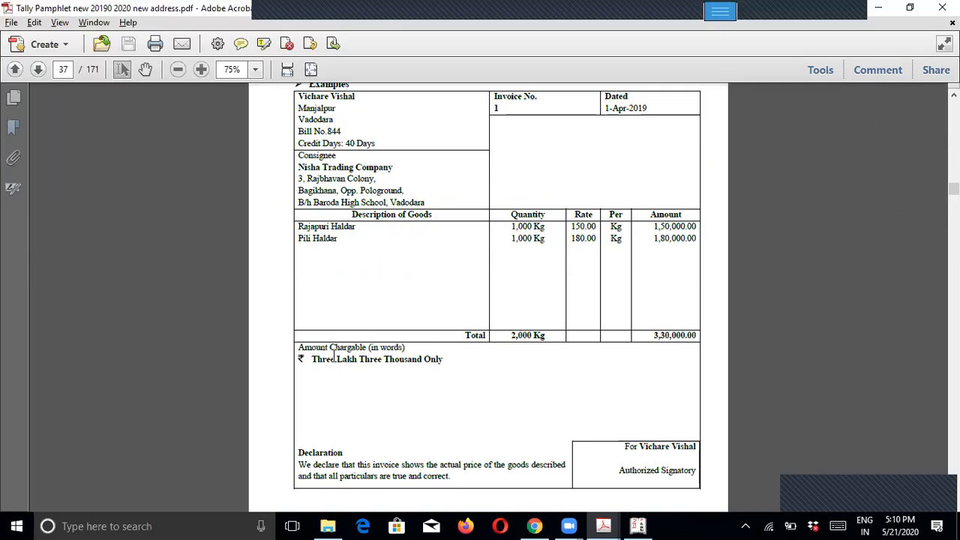
pyautogui.moveTo(348, 214); pyautogui.dragTo(441, 214)
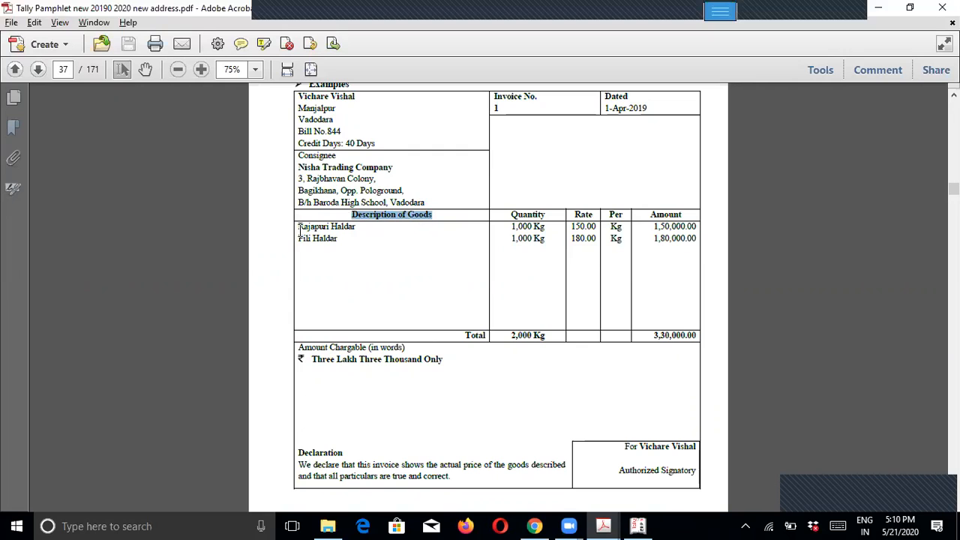
pyautogui.moveTo(299, 227); pyautogui.dragTo(359, 227)
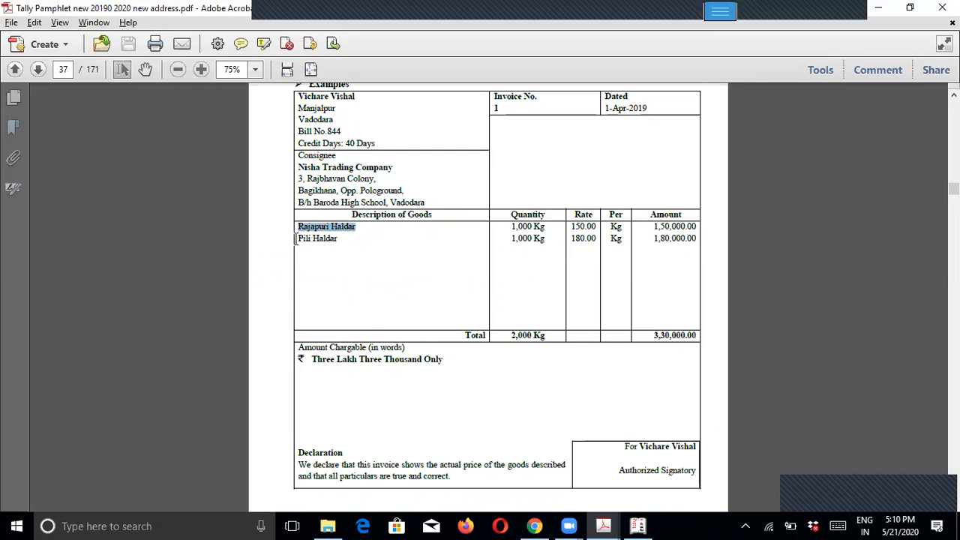
pyautogui.moveTo(299, 239); pyautogui.dragTo(342, 239)
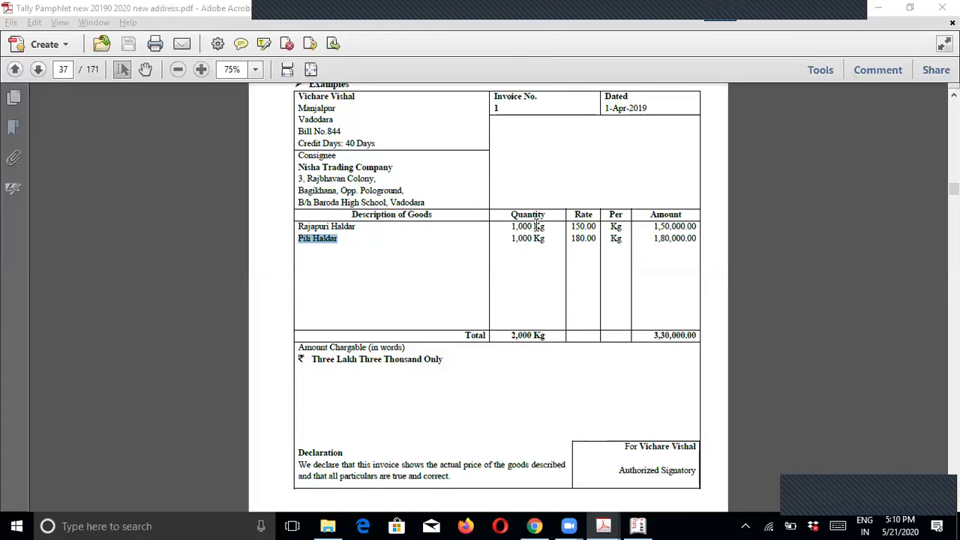
pyautogui.moveTo(571, 226); pyautogui.dragTo(696, 225)
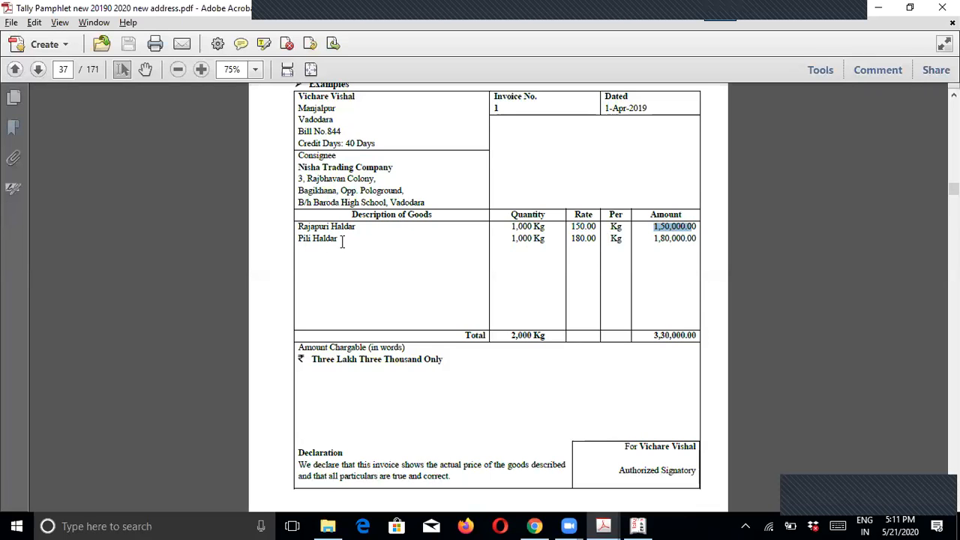
pyautogui.moveTo(507, 238); pyautogui.dragTo(697, 239)
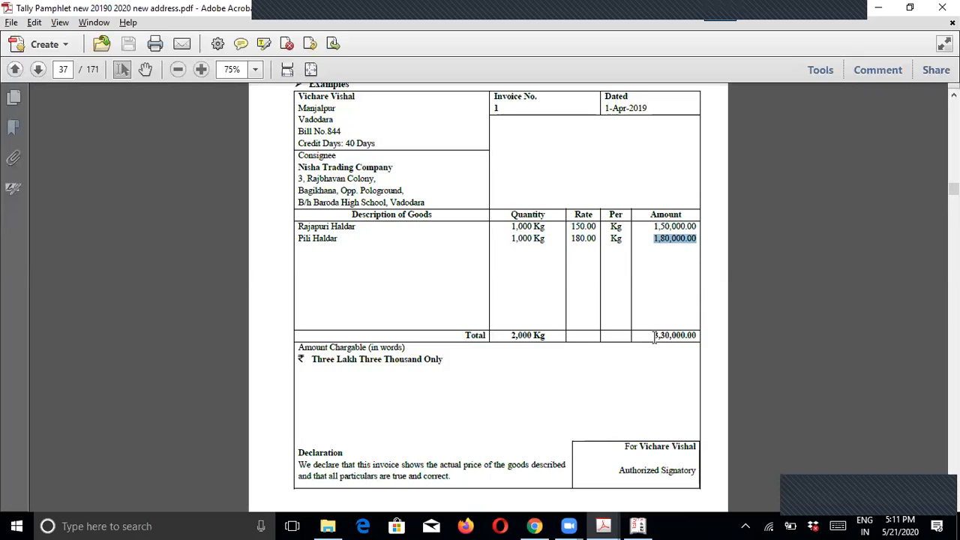
pyautogui.moveTo(652, 335); pyautogui.dragTo(696, 335)
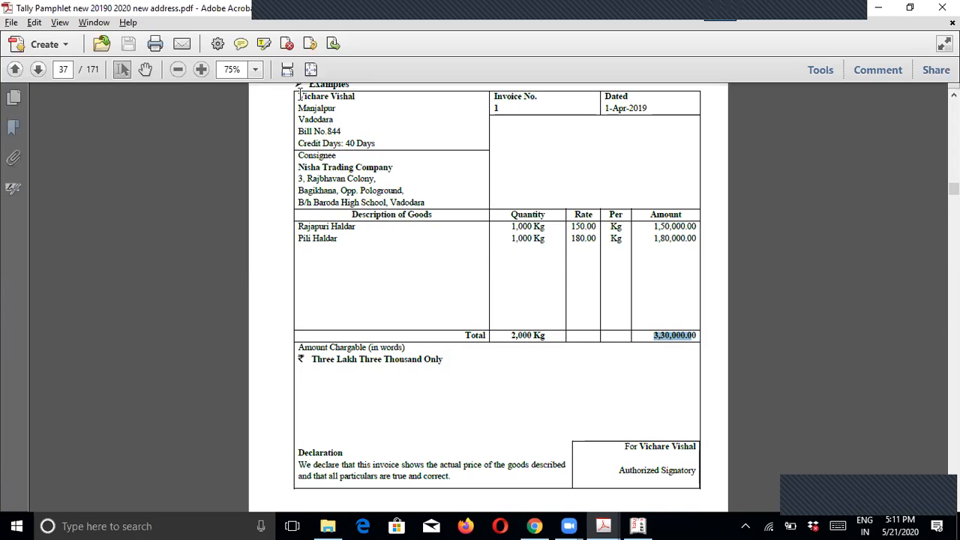
# Step: Highlight the supplier's name and the consignee Nisha Trading Company on the invoice
pyautogui.moveTo(298, 96); pyautogui.dragTo(363, 99)
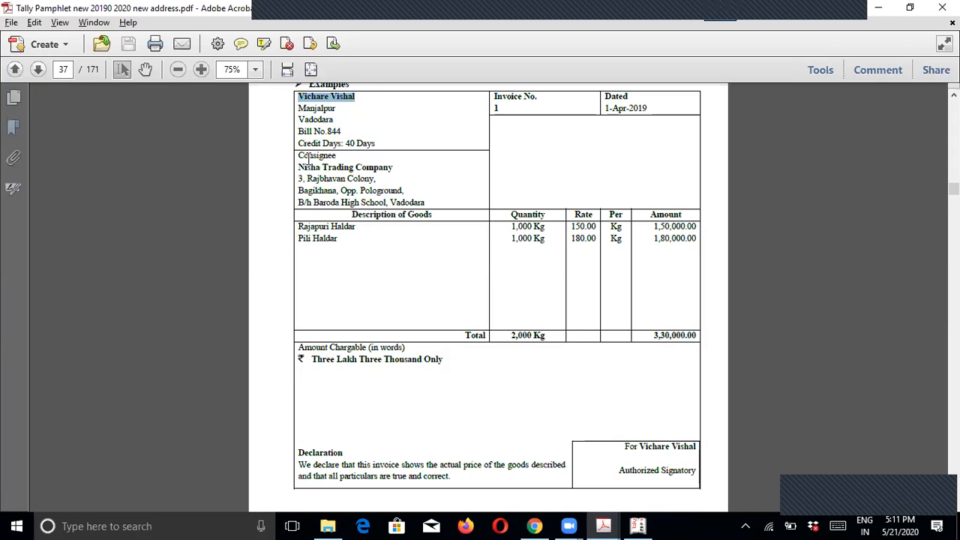
pyautogui.moveTo(300, 169); pyautogui.dragTo(398, 169)
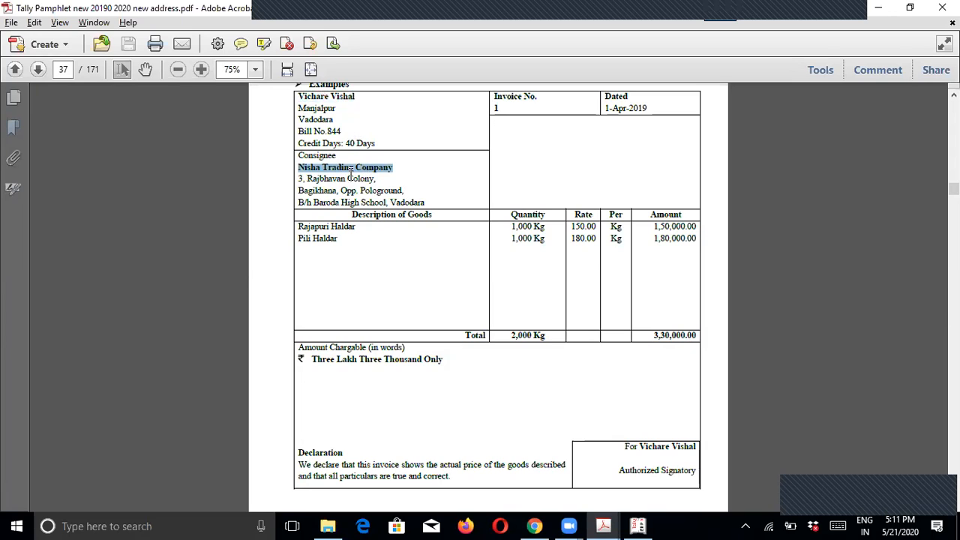
pyautogui.click(317, 113)
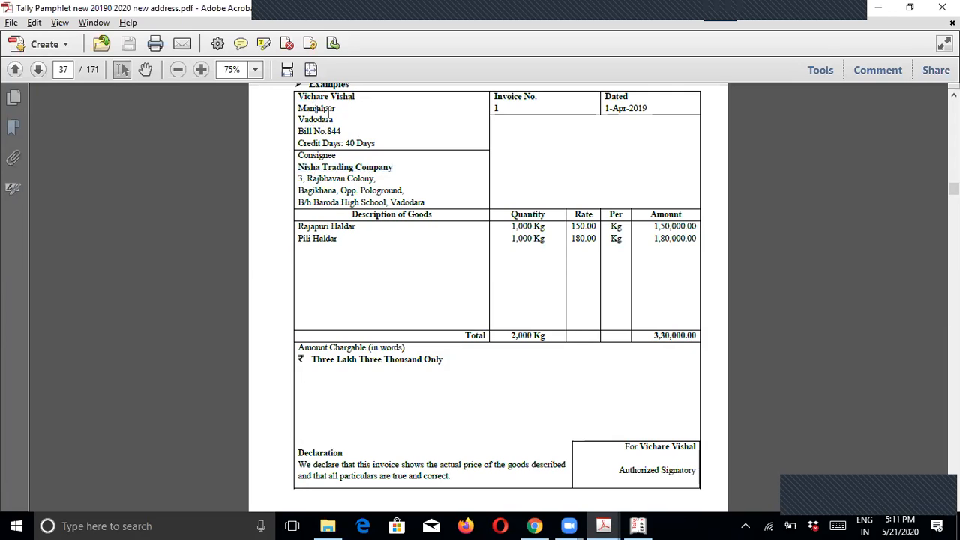
pyautogui.moveTo(358, 96); pyautogui.dragTo(299, 96)
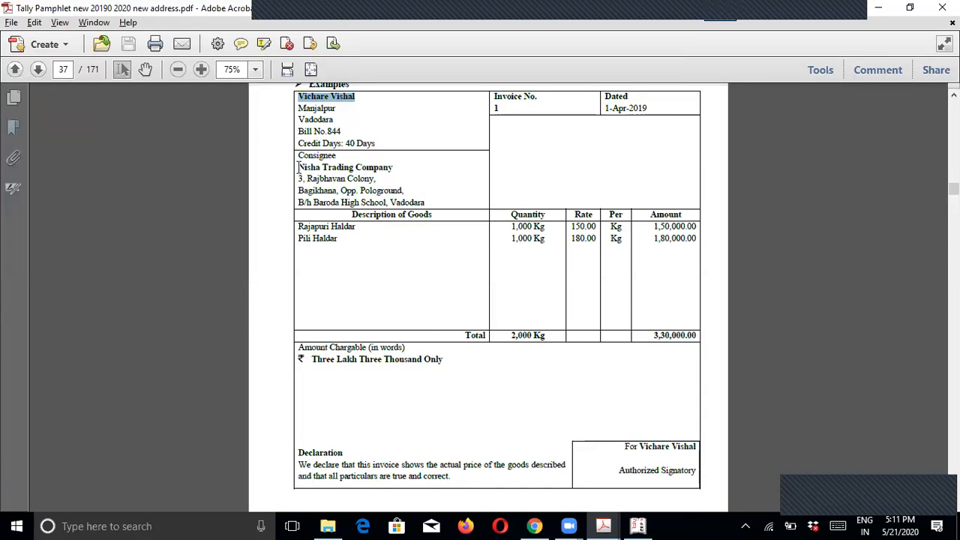
pyautogui.moveTo(298, 168); pyautogui.dragTo(401, 167)
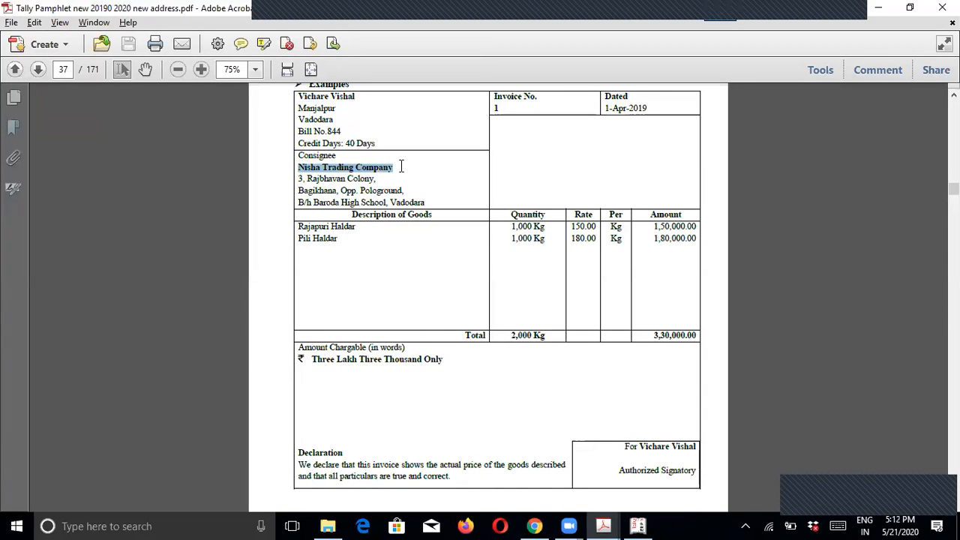
# Step: Highlight the Consignee term and its meaning, Buyer / Purchaser
pyautogui.scroll(3, 409, 210)
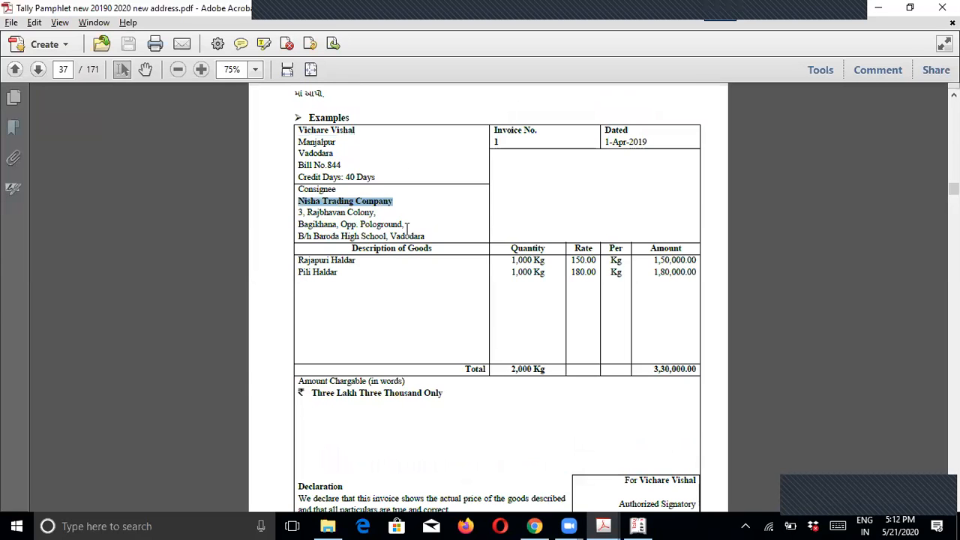
pyautogui.click(330, 303)
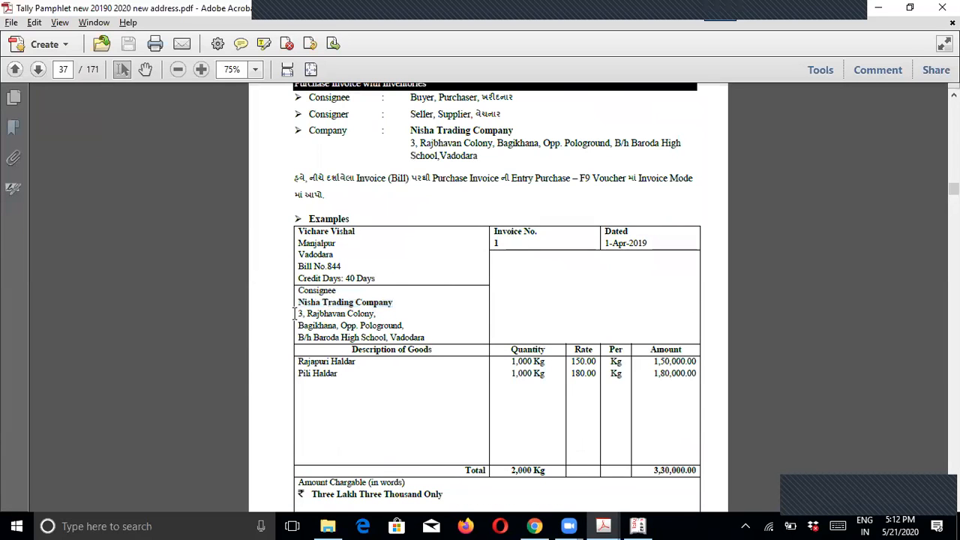
pyautogui.scroll(3, 296, 316)
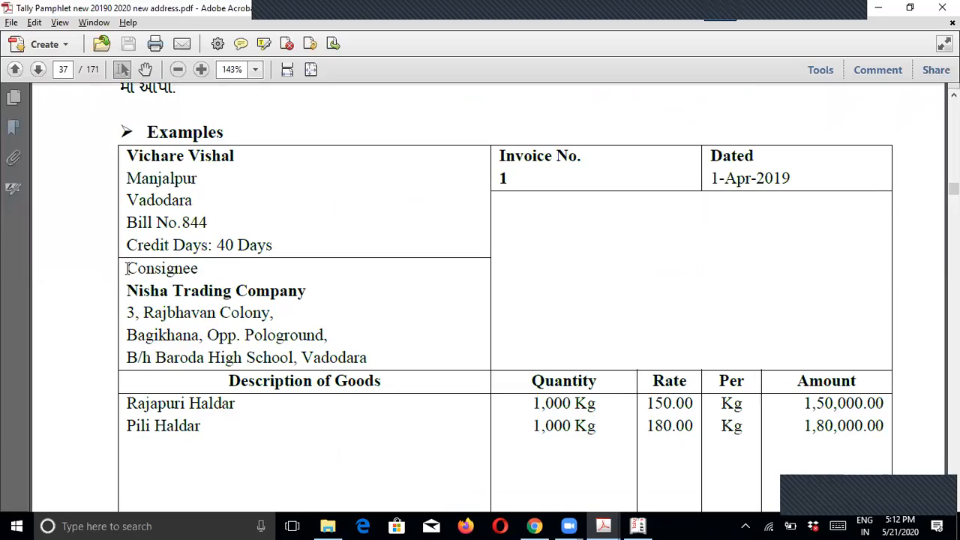
pyautogui.moveTo(129, 269); pyautogui.dragTo(215, 274)
pyautogui.click(201, 270)
pyautogui.scroll(4, 255, 306)
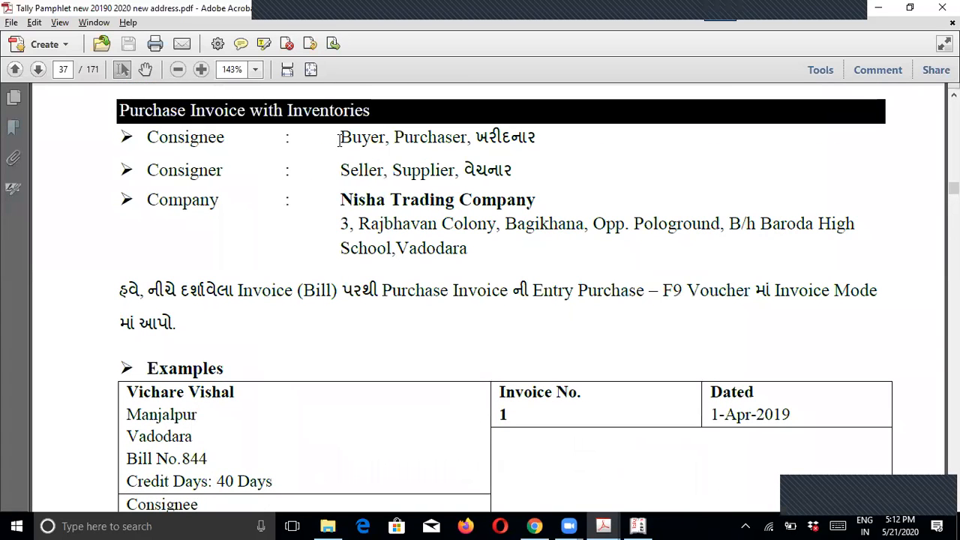
pyautogui.moveTo(342, 137); pyautogui.dragTo(514, 150)
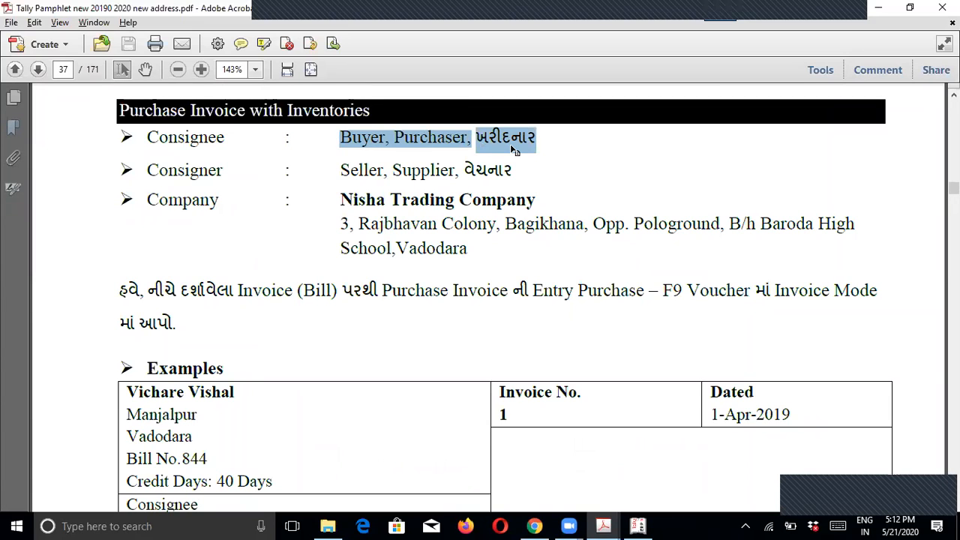
pyautogui.moveTo(148, 138); pyautogui.dragTo(530, 150)
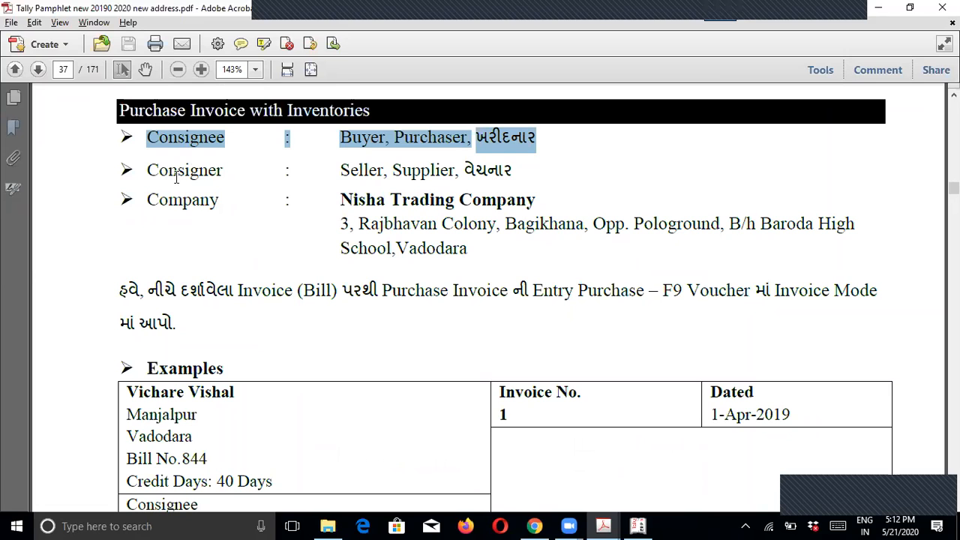
# Step: Highlight the Consigner term (Seller, Supplier) and the Company entry Nisha Trading Company
pyautogui.moveTo(127, 390); pyautogui.dragTo(259, 401)
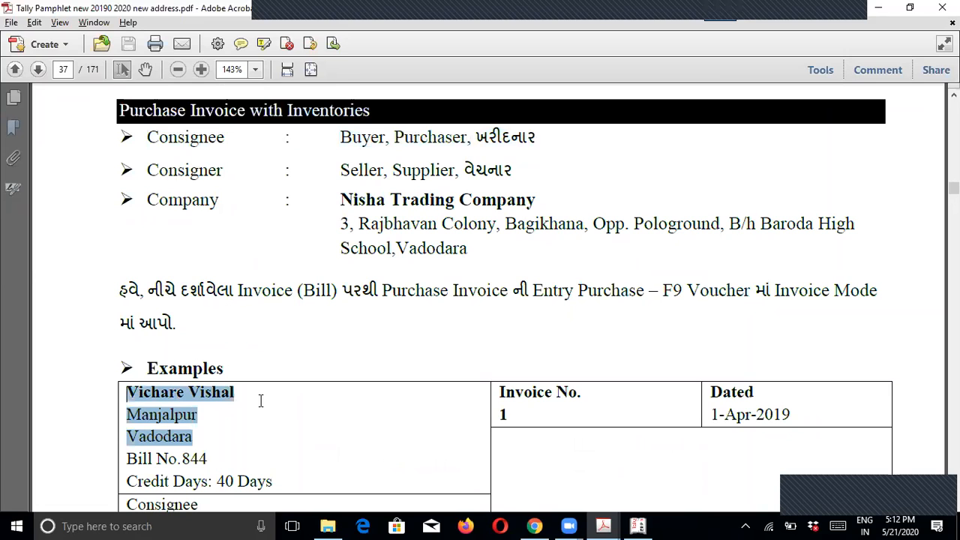
pyautogui.click(251, 409)
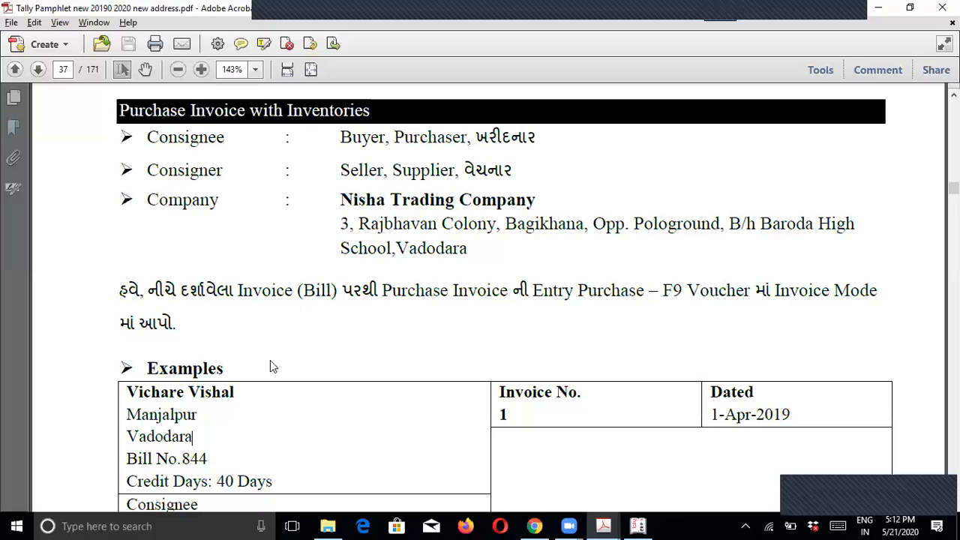
pyautogui.moveTo(339, 169); pyautogui.dragTo(512, 170)
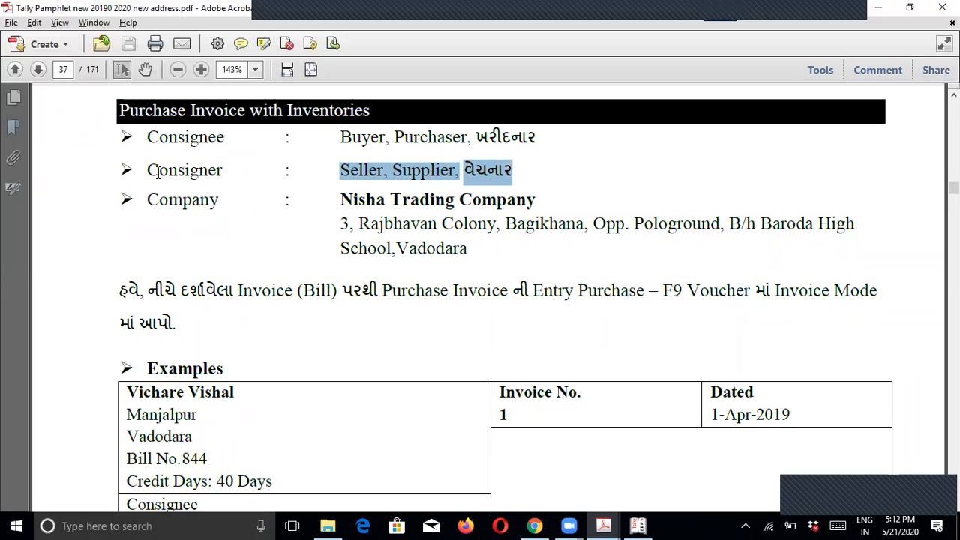
pyautogui.moveTo(158, 170); pyautogui.dragTo(242, 175)
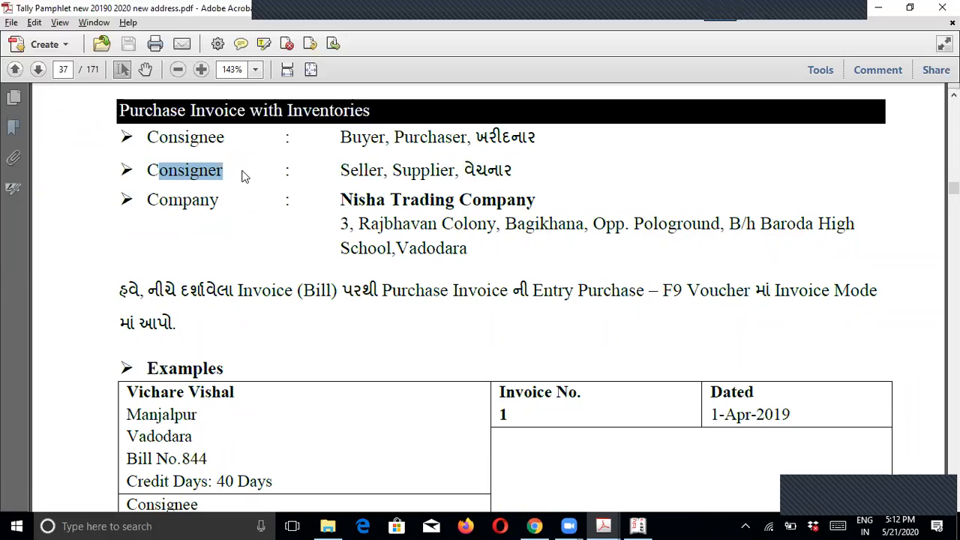
pyautogui.click(418, 203)
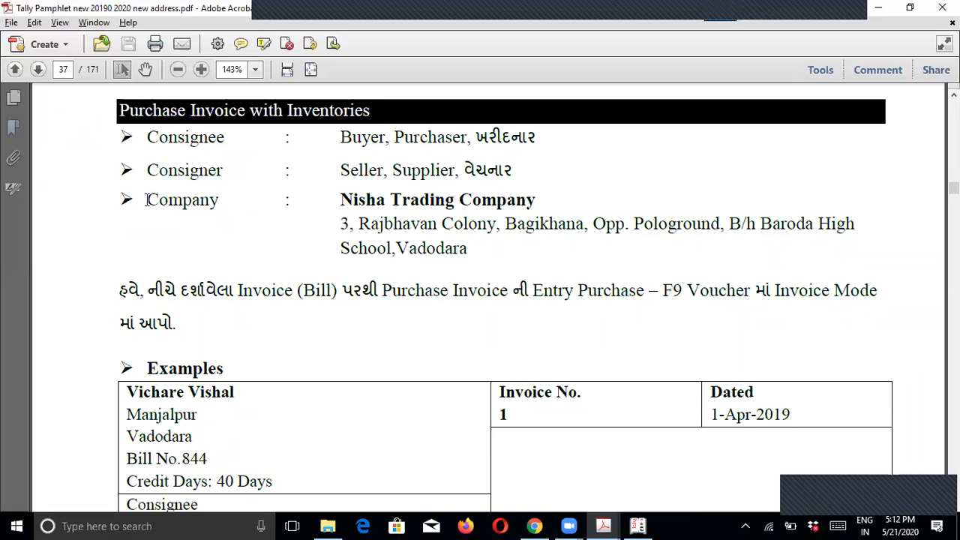
pyautogui.moveTo(147, 200); pyautogui.dragTo(222, 199)
pyautogui.moveTo(341, 200); pyautogui.dragTo(541, 200)
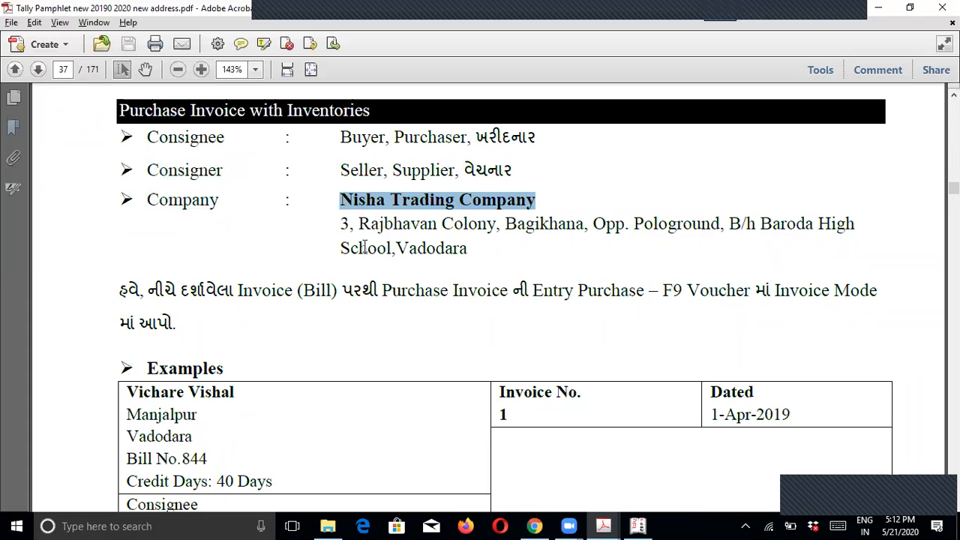
# Step: Mark Nisha Trading Company at the Purchase Invoice header and bring Tally.ERP 9 forward
pyautogui.scroll(-3, 293, 337)
pyautogui.moveTo(128, 405); pyautogui.dragTo(308, 428)
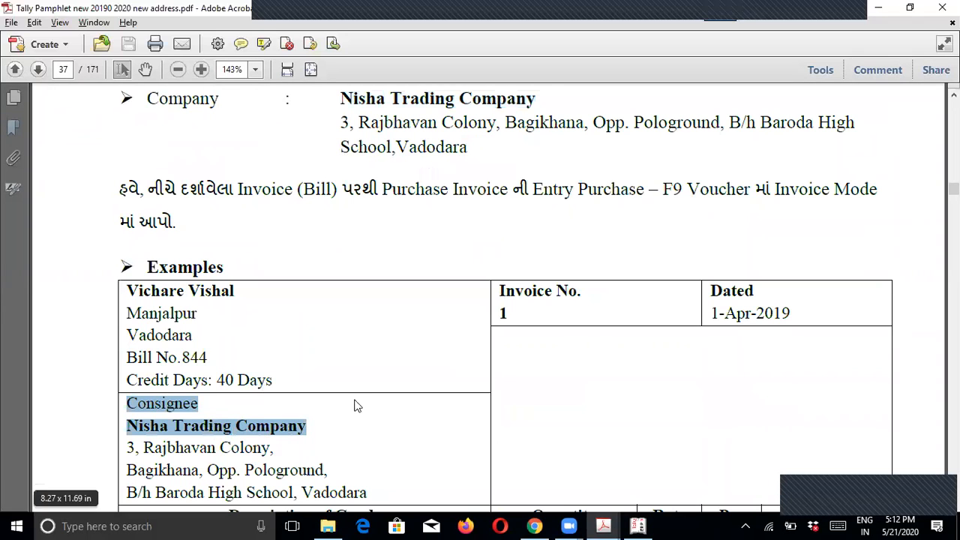
pyautogui.click(312, 446)
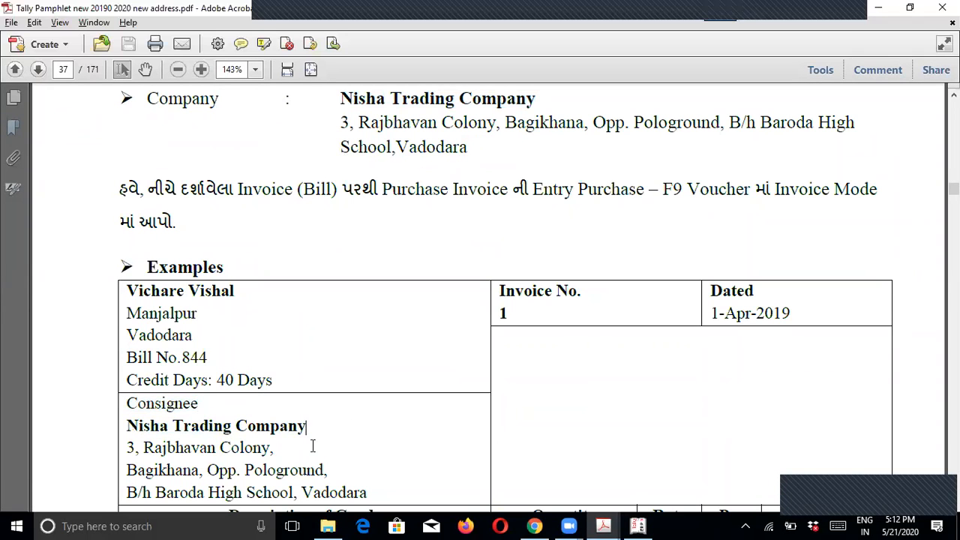
pyautogui.scroll(3, 378, 386)
pyautogui.scroll(-4, 353, 247)
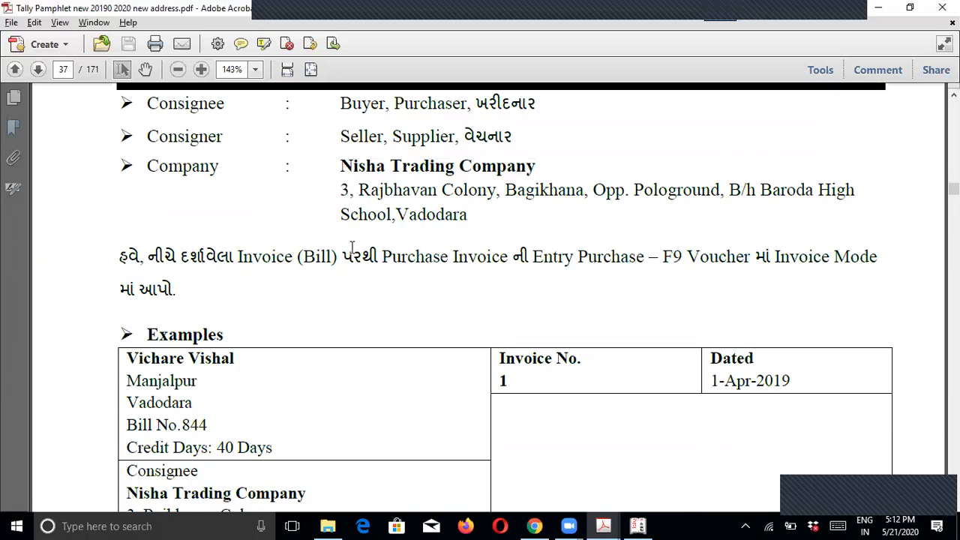
pyautogui.keyDown('ctrl'); pyautogui.scroll(-1, 357, 266); pyautogui.keyUp('ctrl')
pyautogui.scroll(-6, 364, 300)
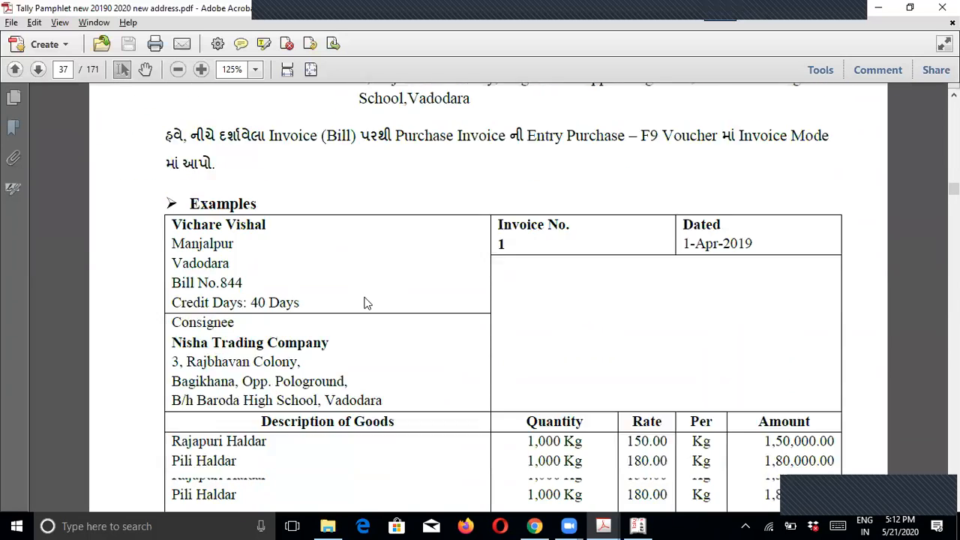
pyautogui.scroll(7, 366, 303)
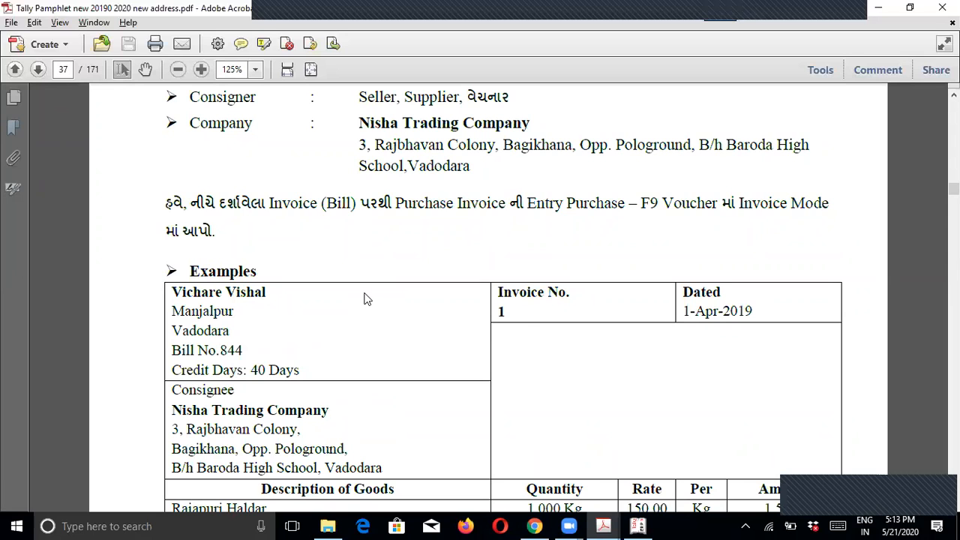
pyautogui.scroll(3, 364, 299)
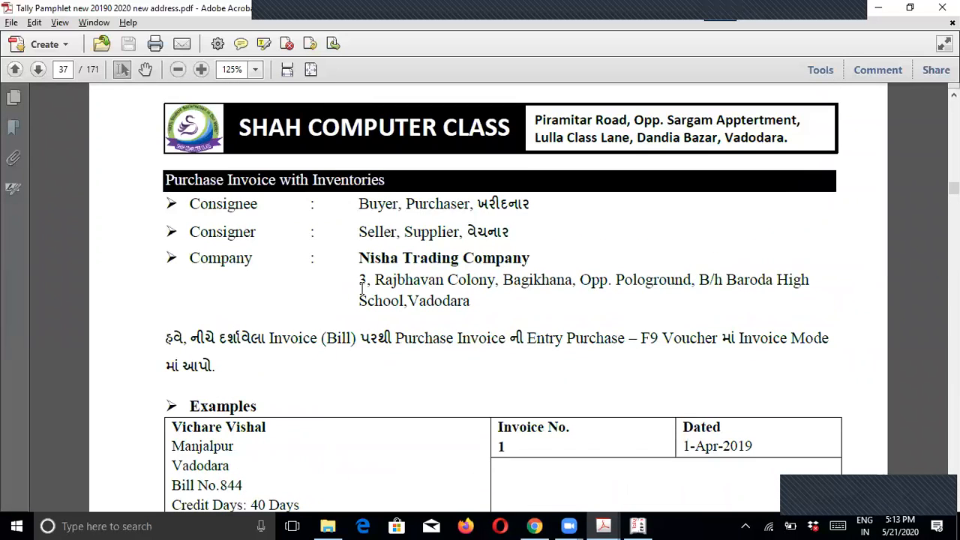
pyautogui.moveTo(357, 257); pyautogui.dragTo(537, 258)
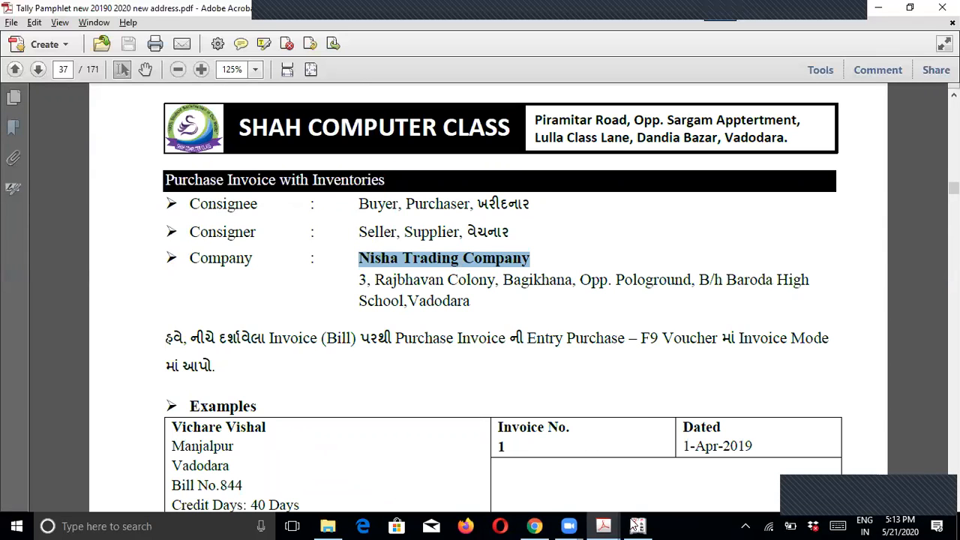
pyautogui.click(638, 525)
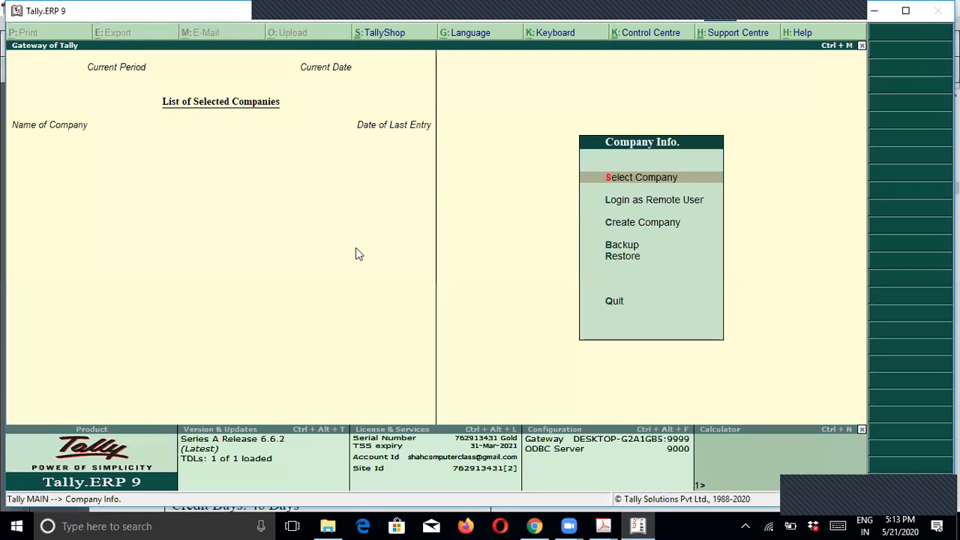
# Step: Maximize Tally and start a new company with the data directory changed to purvi
pyautogui.click(906, 12)
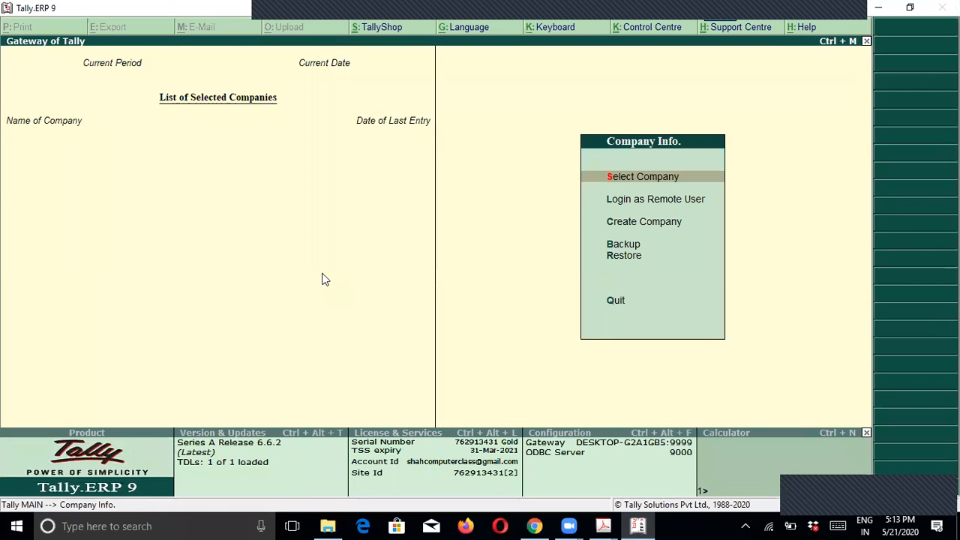
pyautogui.press('Down')
pyautogui.press('Down')
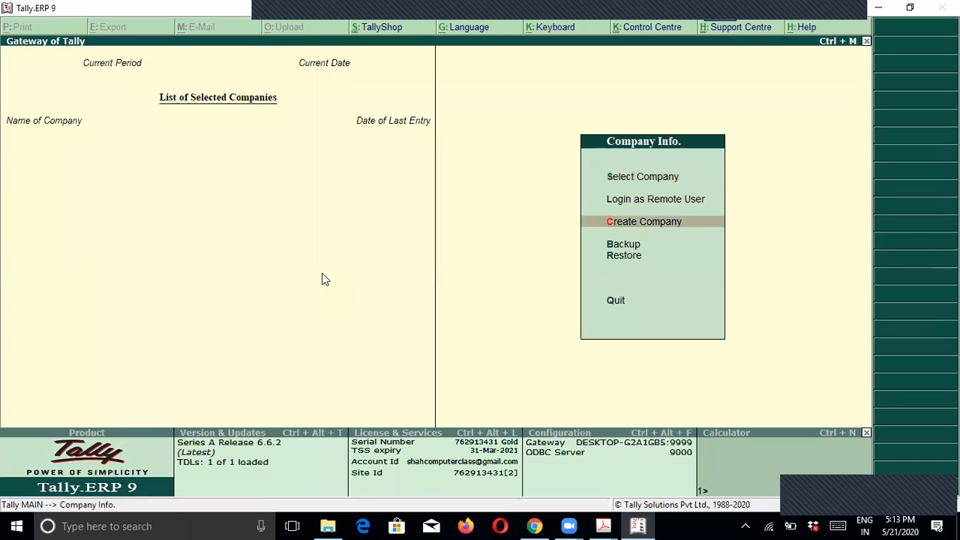
pyautogui.press('Return')
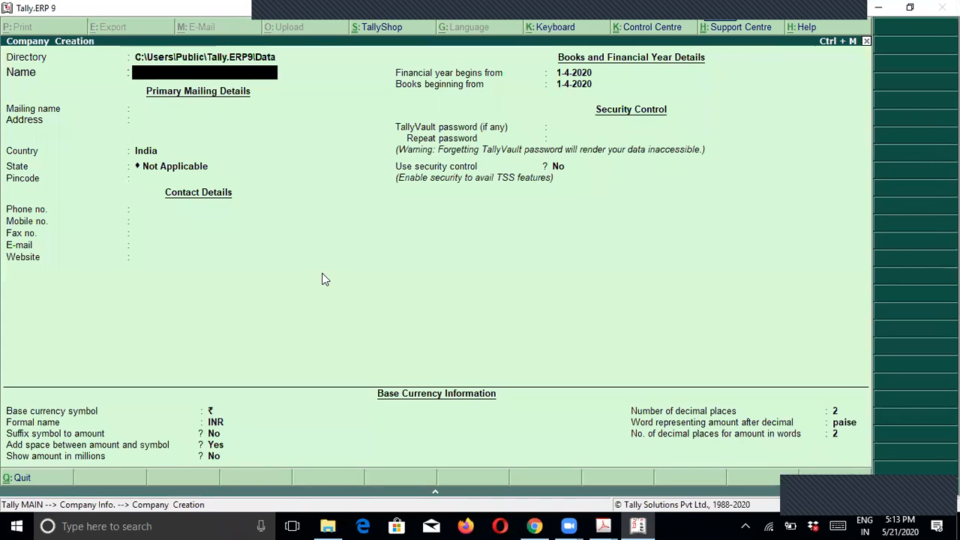
pyautogui.press('BackSpace')
pyautogui.press('BackSpace')
pyautogui.press('BackSpace')
pyautogui.press('BackSpace')
pyautogui.press('BackSpace')
pyautogui.write('purvi')
pyautogui.press('Return')
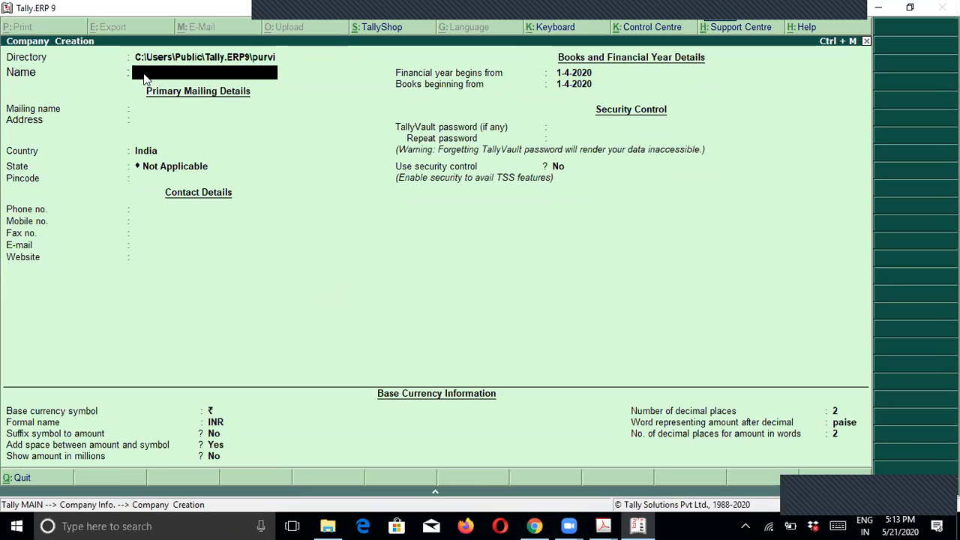
# Step: Name the company Nisha Trading Com, keeping the same mailing name
pyautogui.write('Nisha Trading Com')
pyautogui.press('Return')
pyautogui.press('Return')
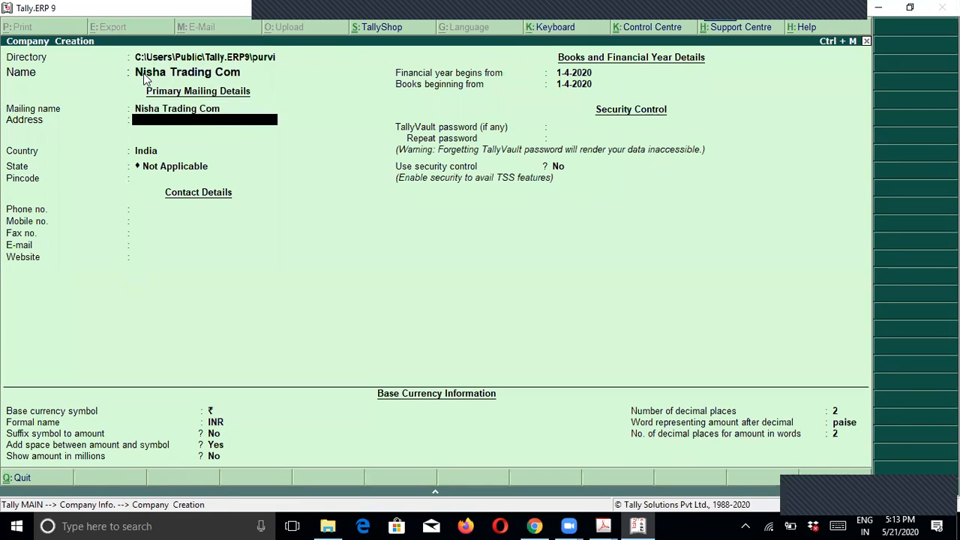
pyautogui.hotkey('alt', 'Tab')
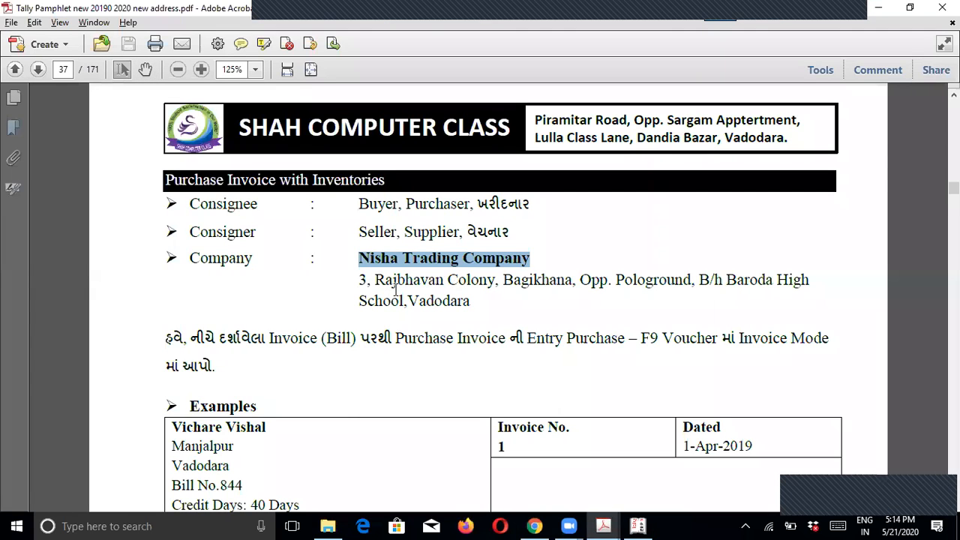
# Step: Enter the first two lines of the company's address from the pamphlet
pyautogui.hotkey('alt', 'Tab')
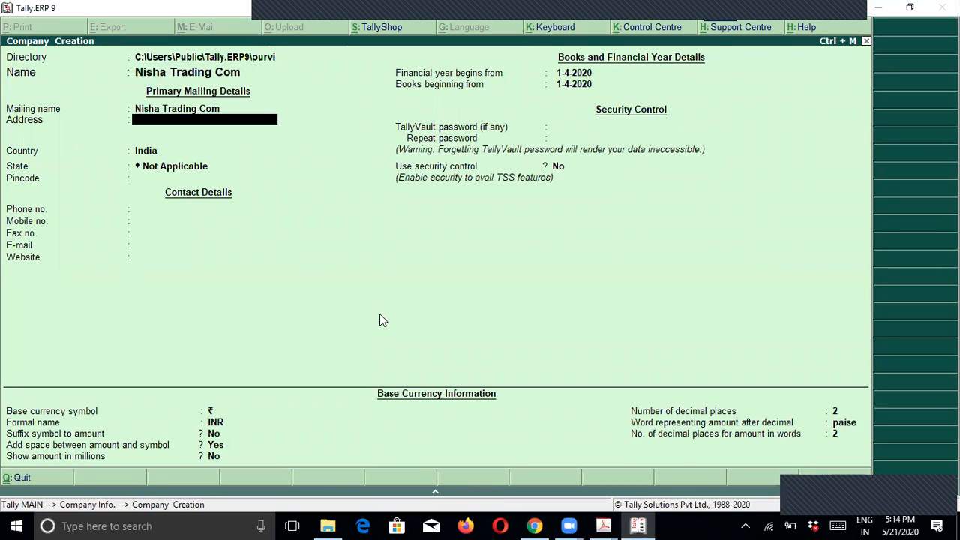
pyautogui.hotkey('alt', 'Tab')
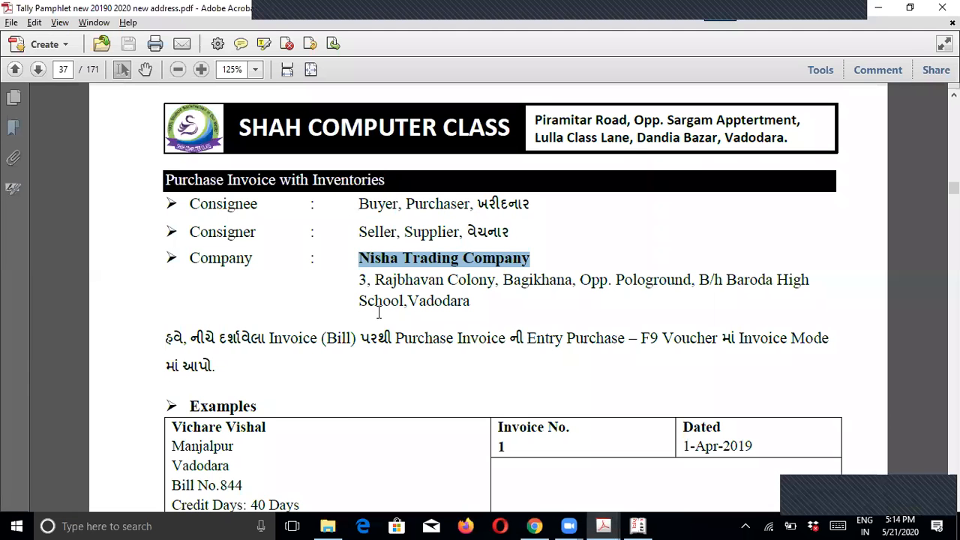
pyautogui.hotkey('alt', 'Tab')
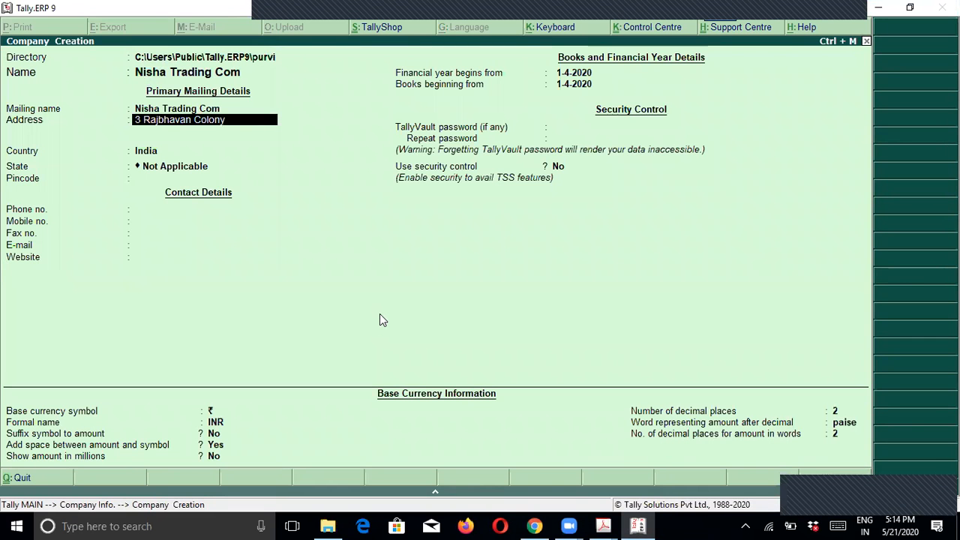
pyautogui.press('Return')
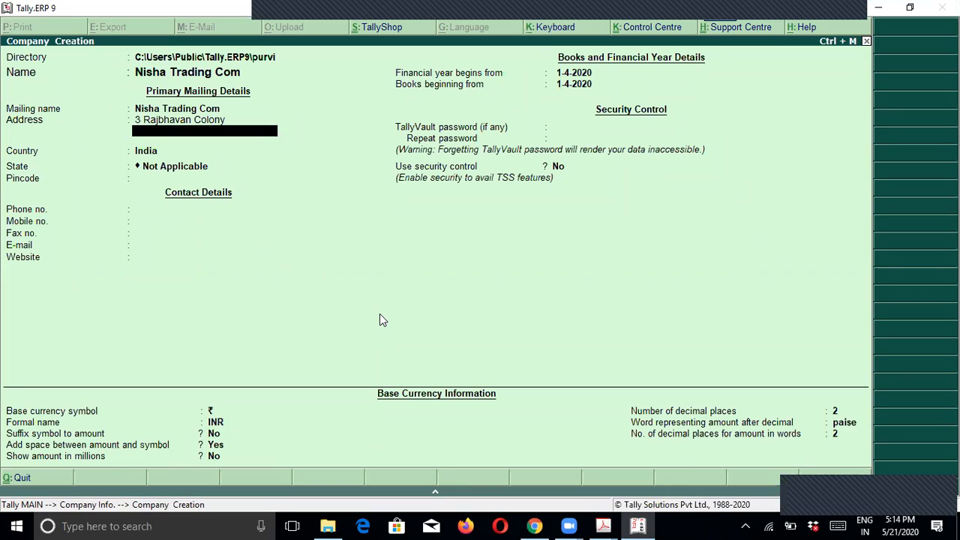
pyautogui.write('Opp Polo Ground')
pyautogui.press('Return')
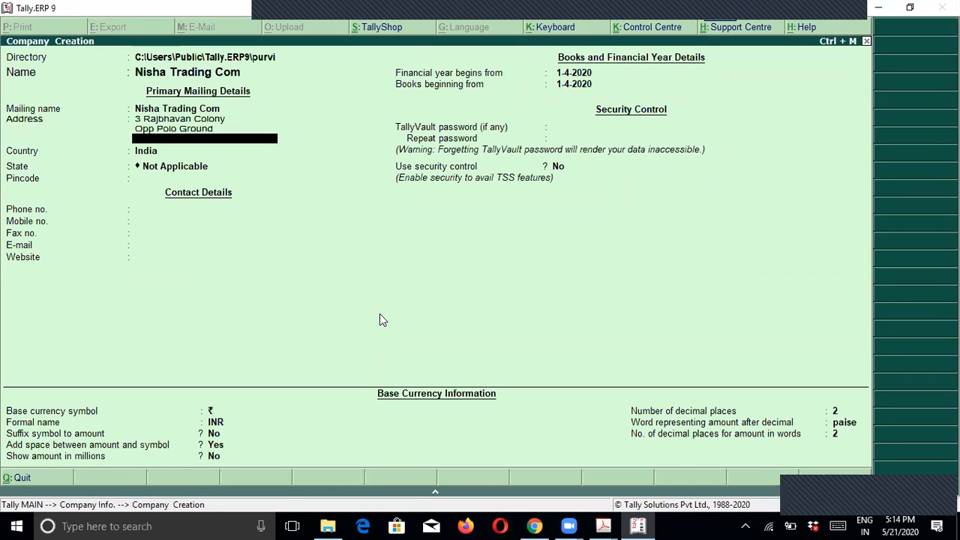
# Step: Add the remaining address lines, ending with the city Vadodara
pyautogui.hotkey('alt', 'Tab')
pyautogui.hotkey('alt', 'Tab')
pyautogui.write('Bhs')
pyautogui.press('BackSpace')
pyautogui.press('BackSpace')
pyautogui.write('hund')
pyautogui.press('BackSpace')
pyautogui.press('BackSpace')
pyautogui.press('BackSpace')
pyautogui.press('BackSpace')
pyautogui.write('ehind Bhs a')
pyautogui.press('BackSpace')
pyautogui.write('School')
pyautogui.press('Return')
pyautogui.write('Vadodara')
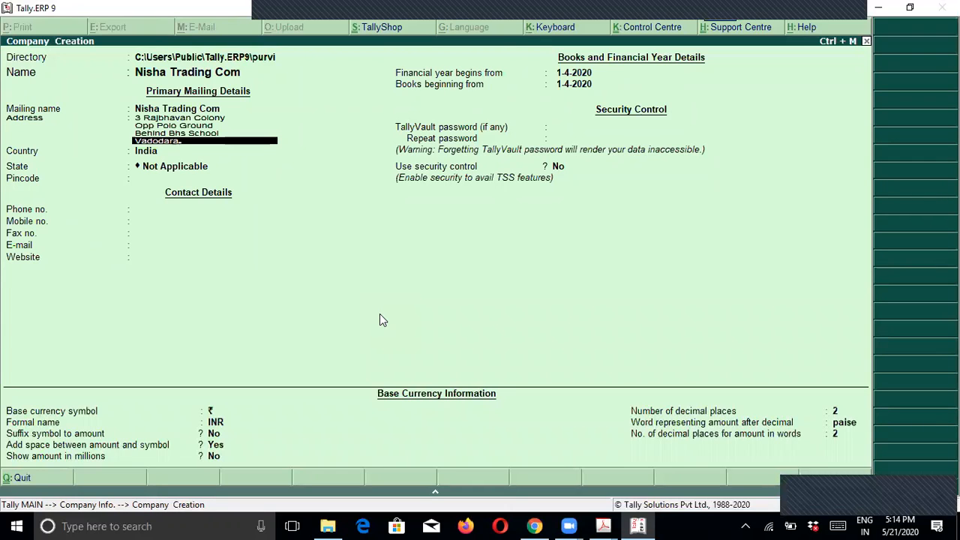
pyautogui.press('Return')
pyautogui.press('Return')
pyautogui.press('Return')
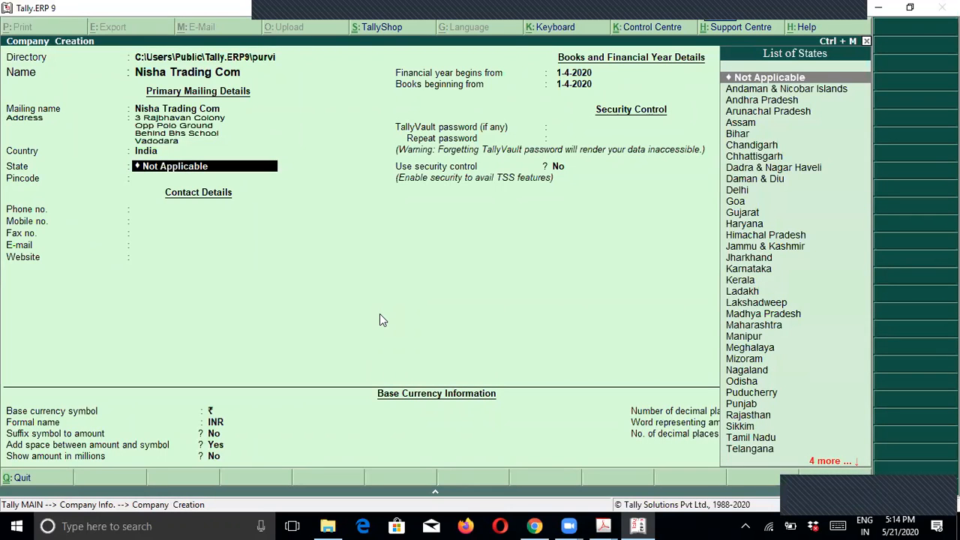
# Step: Set the state to Gujarat, enter the pincode, and accept the remaining defaults to create the company
pyautogui.write('Gu')
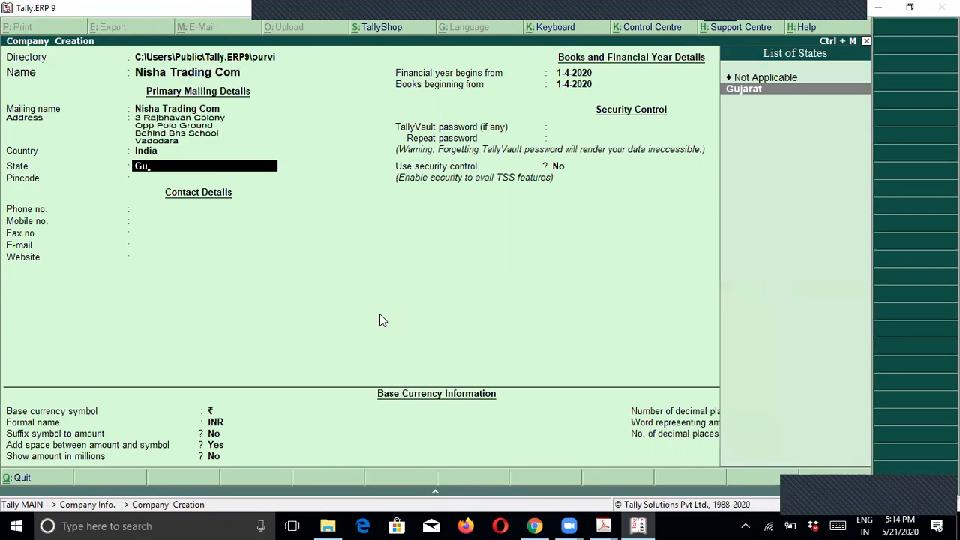
pyautogui.press('Return')
pyautogui.write('390001')
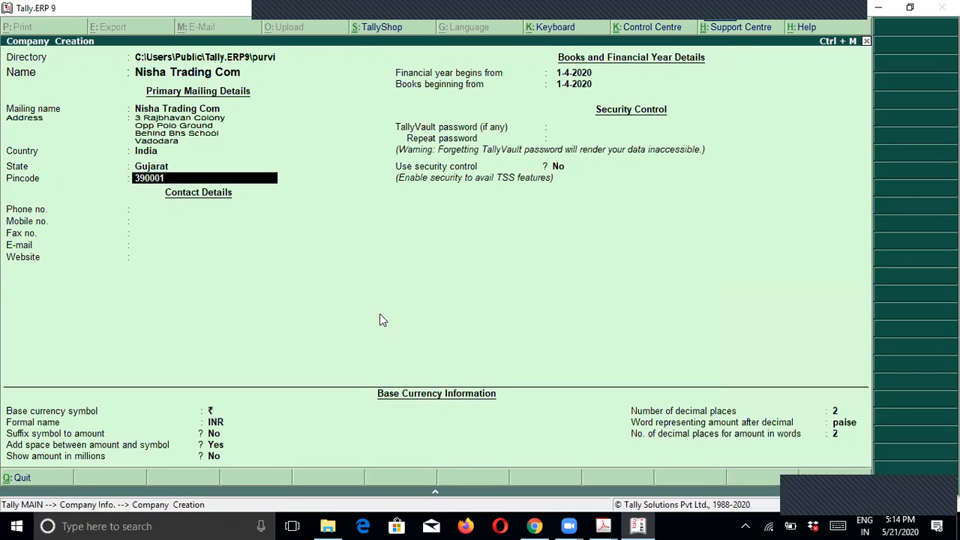
pyautogui.press('Return')
pyautogui.press('Return')
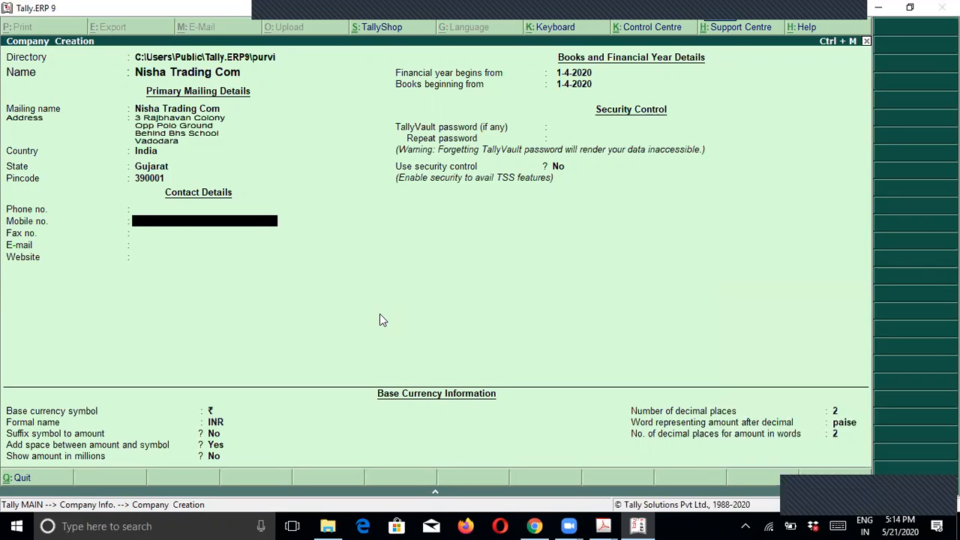
pyautogui.press('Return')
pyautogui.press('Return')
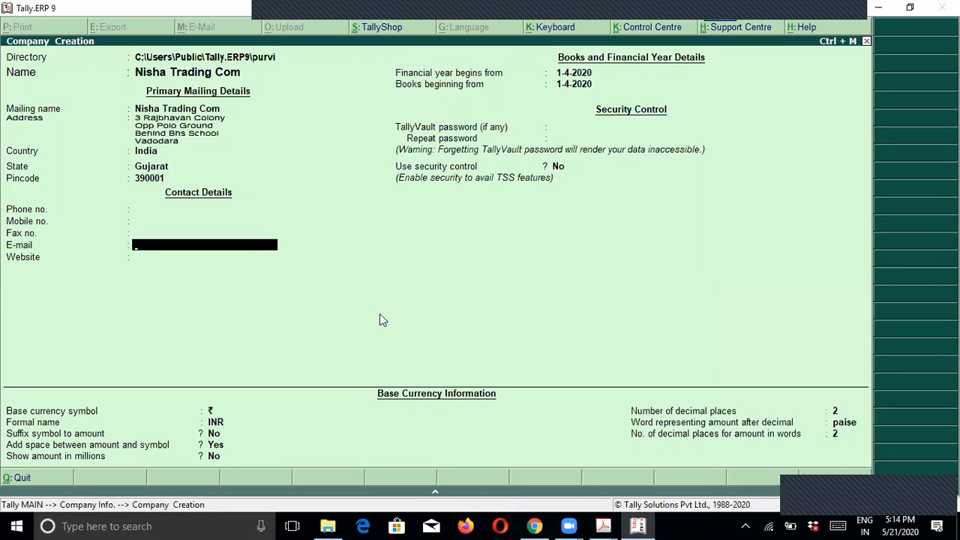
pyautogui.press('Return')
pyautogui.press('Return')
pyautogui.press('Return')
pyautogui.press('Return')
pyautogui.press('Return')
pyautogui.press('Return')
pyautogui.press('Return')
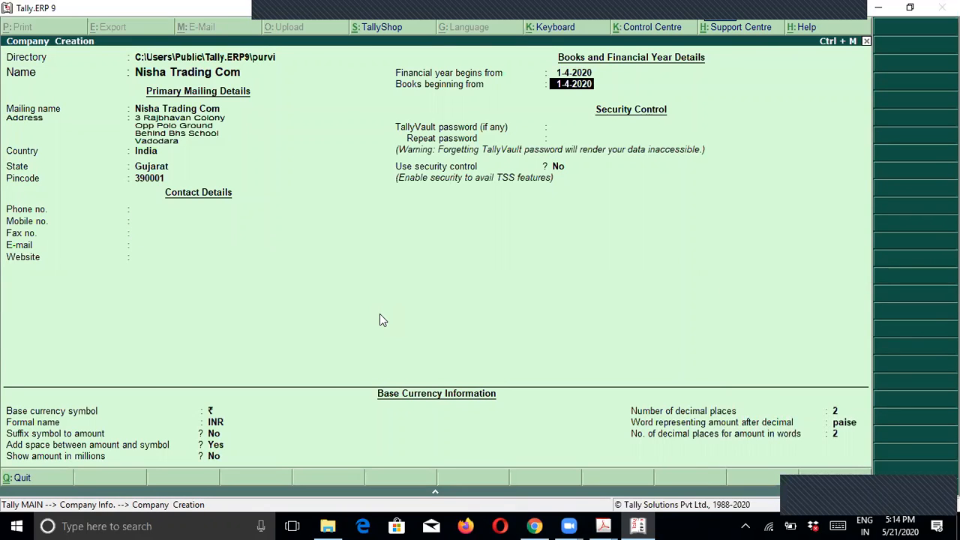
pyautogui.press('Return')
pyautogui.press('Return')
pyautogui.press('Return')
pyautogui.press('Return')
pyautogui.press('Return')
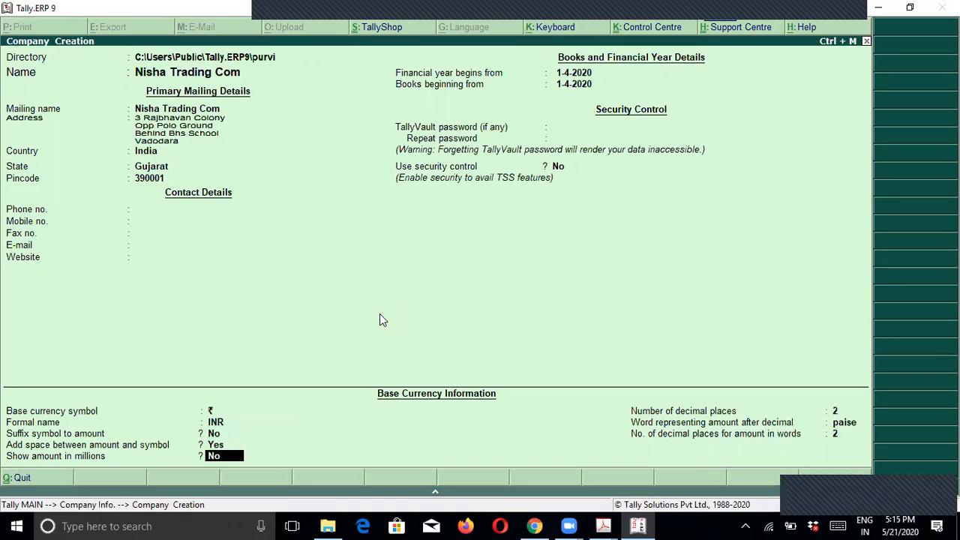
pyautogui.press('Return')
pyautogui.press('Return')
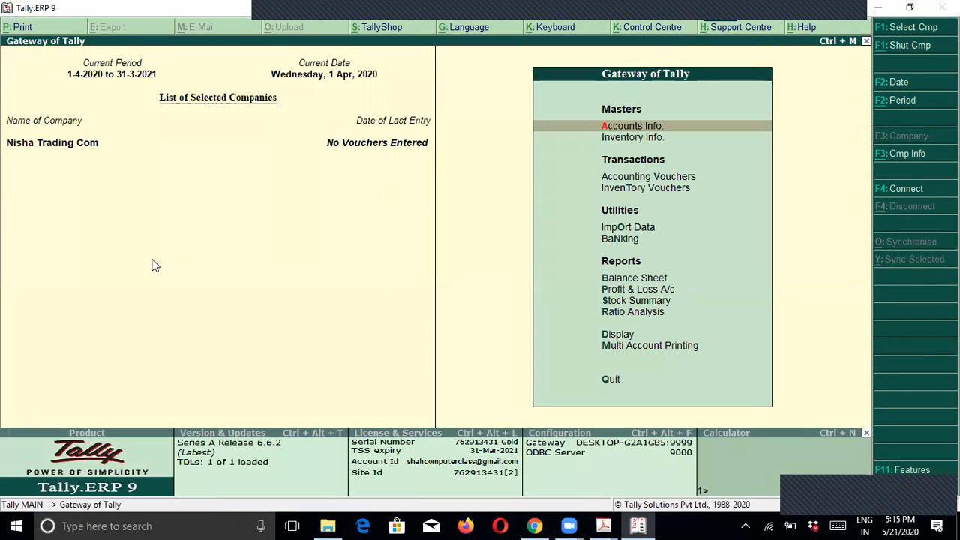
pyautogui.hotkey('alt', 'Tab')
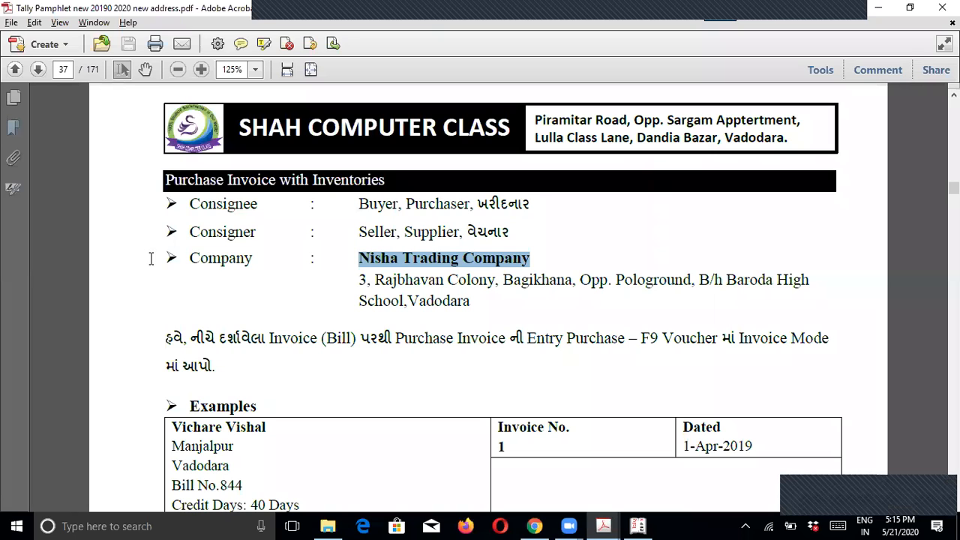
pyautogui.scroll(-3, 357, 366)
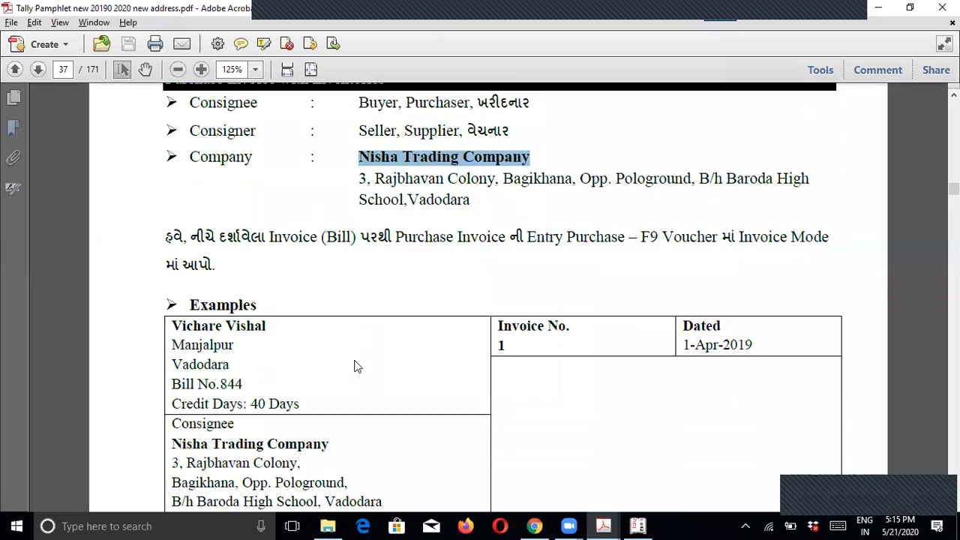
pyautogui.scroll(-1, 360, 364)
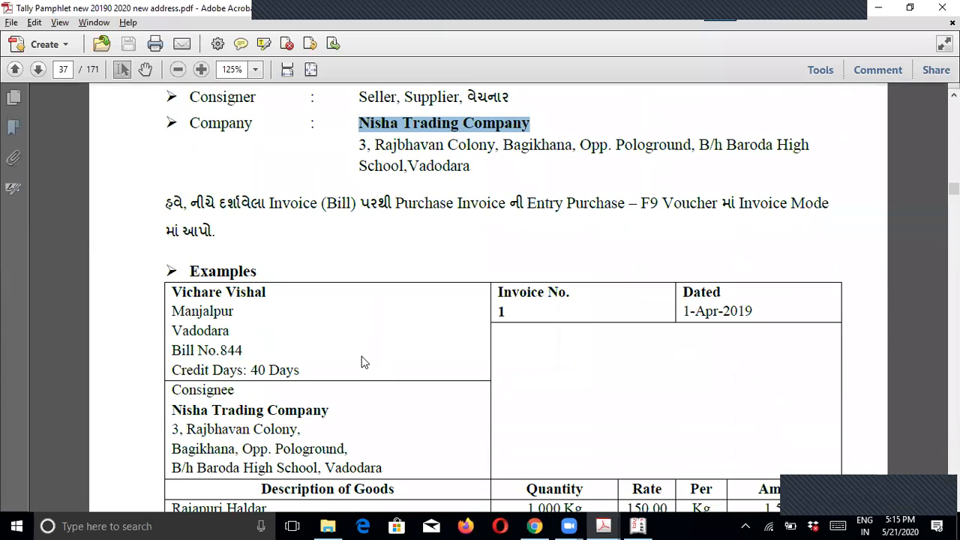
pyautogui.moveTo(567, 203); pyautogui.dragTo(660, 204)
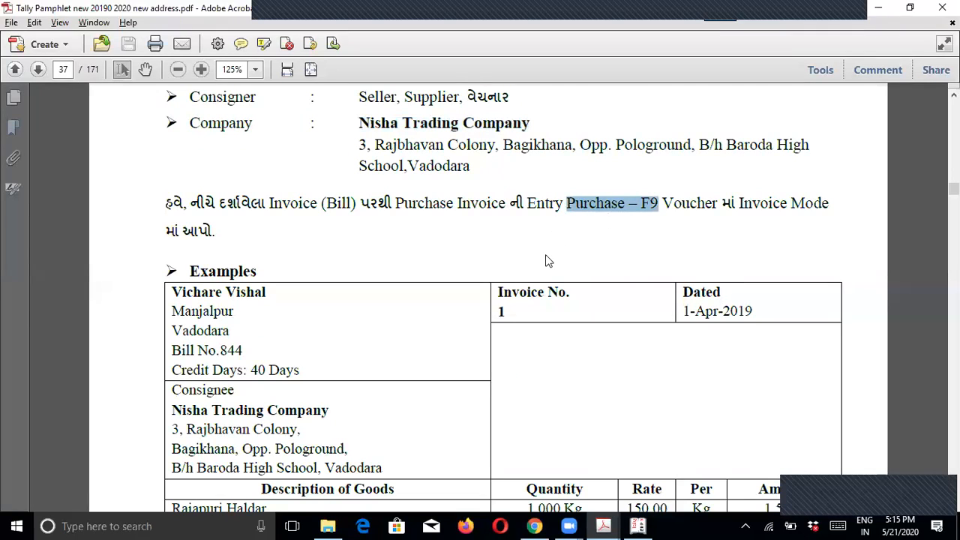
pyautogui.click(499, 225)
pyautogui.moveTo(395, 202); pyautogui.dragTo(454, 204)
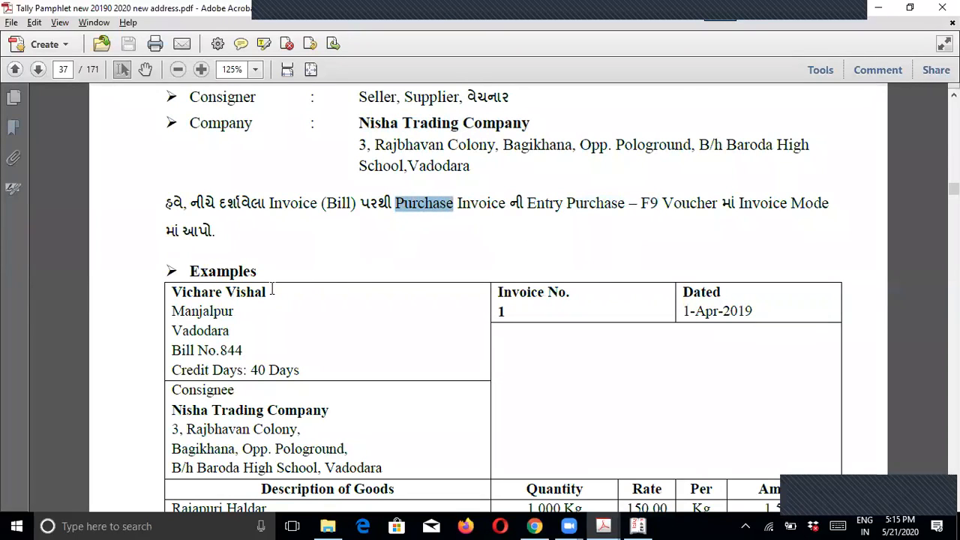
pyautogui.moveTo(272, 291); pyautogui.dragTo(189, 292)
pyautogui.click(402, 250)
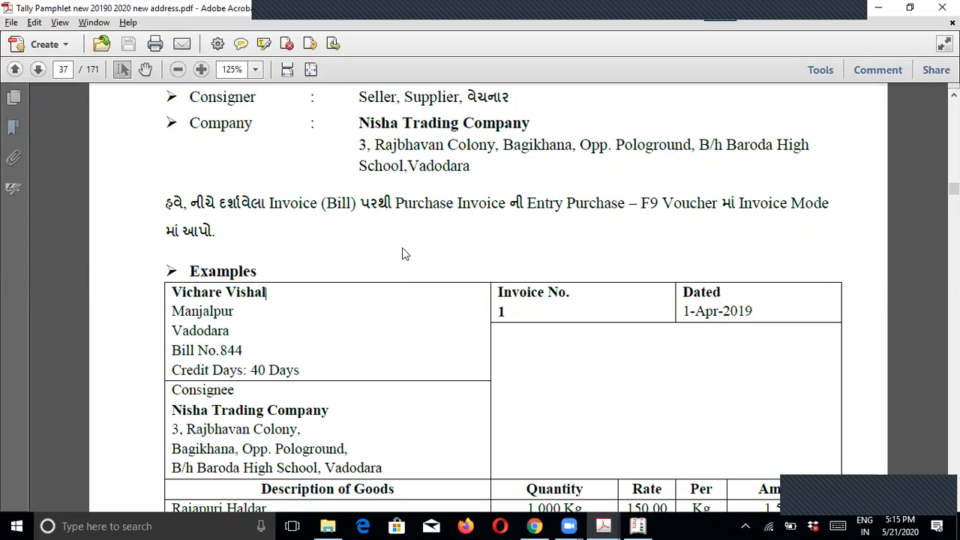
pyautogui.hotkey('alt', 'Tab')
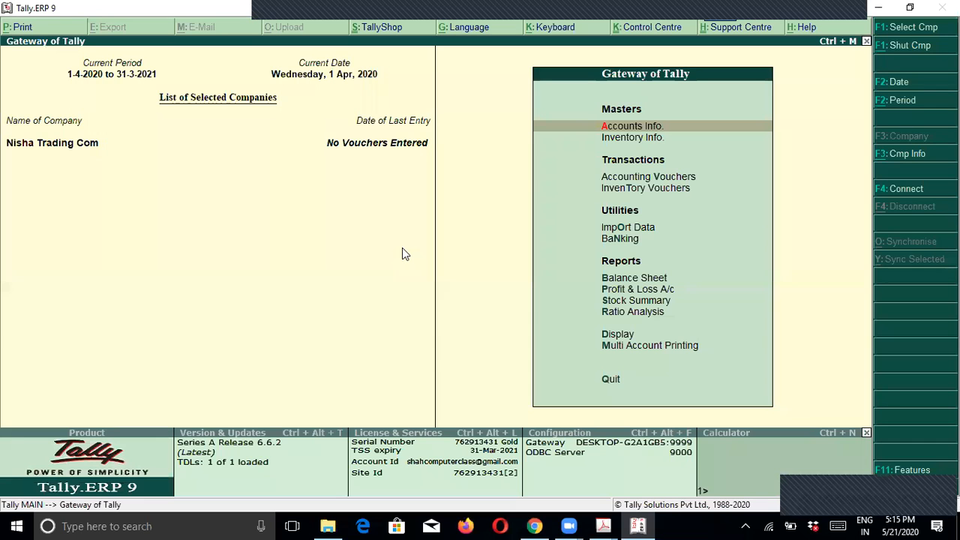
# Step: Create and save ledger 'Purchase' under Purchase Accounts, inventory affected, type Not Applicable
pyautogui.press('Down')
pyautogui.press('Up')
pyautogui.press('Return')
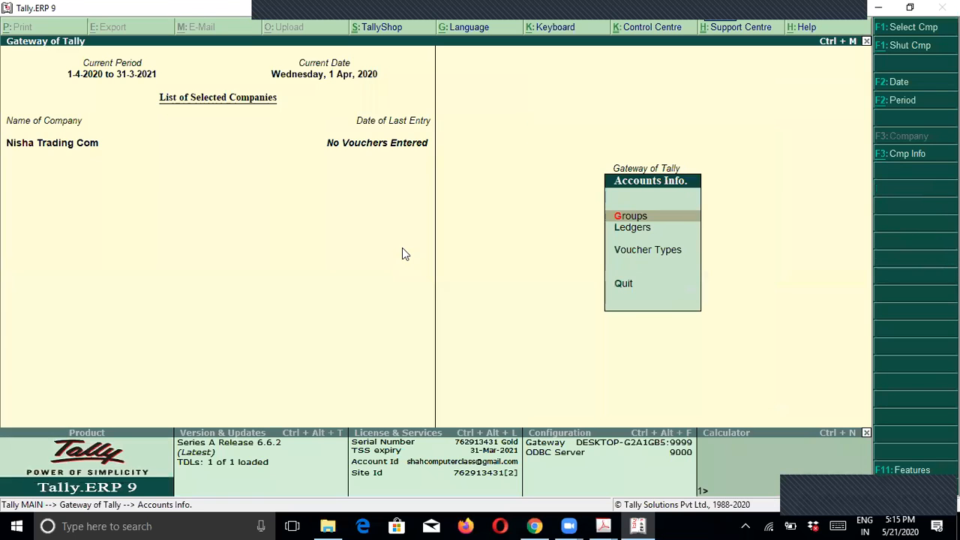
pyautogui.press('Down')
pyautogui.press('Return')
pyautogui.press('Return')
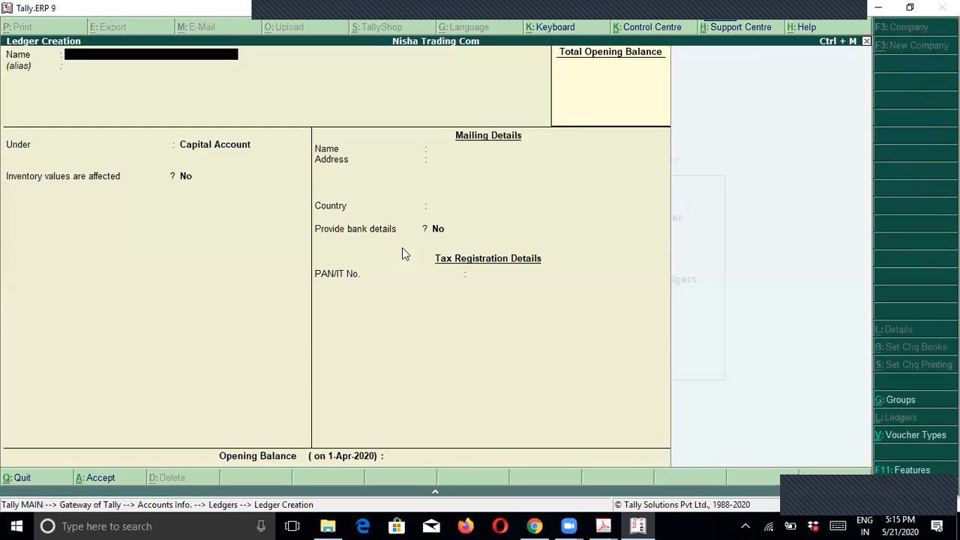
pyautogui.write('Purchase')
pyautogui.press('Return')
pyautogui.press('Return')
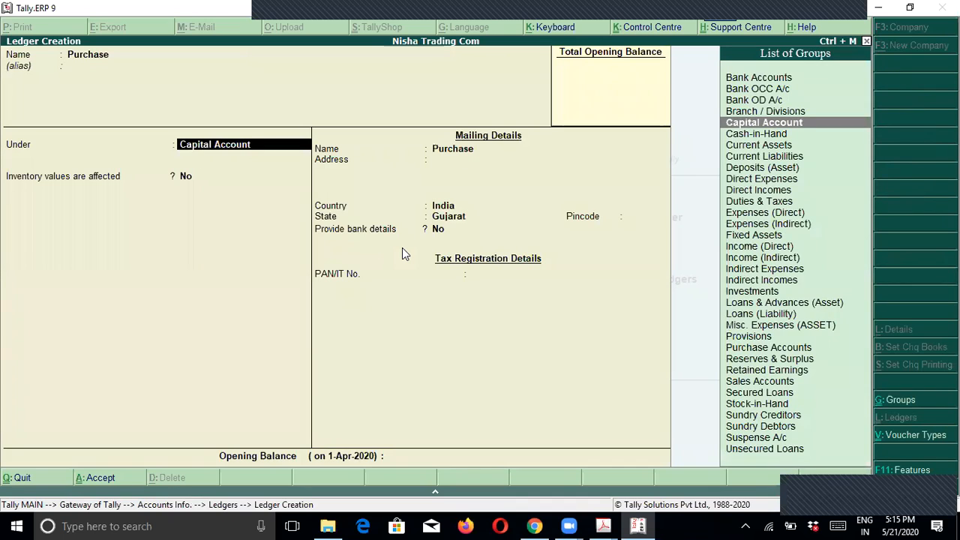
pyautogui.write('Pu')
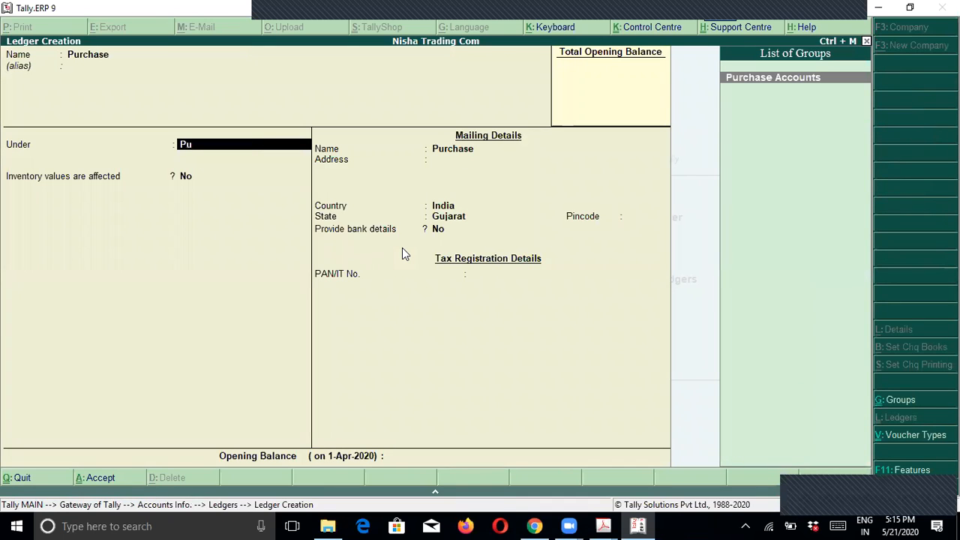
pyautogui.press('Return')
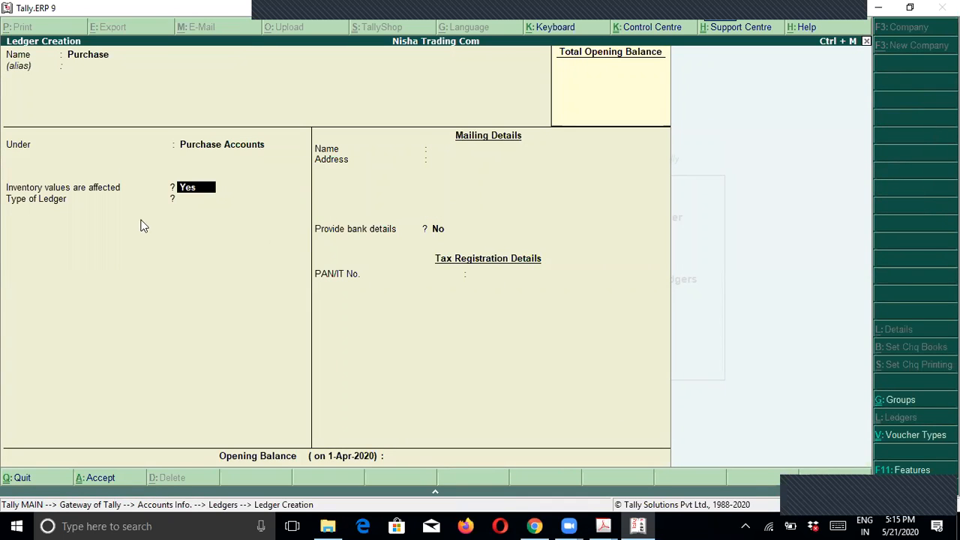
pyautogui.click(199, 201)
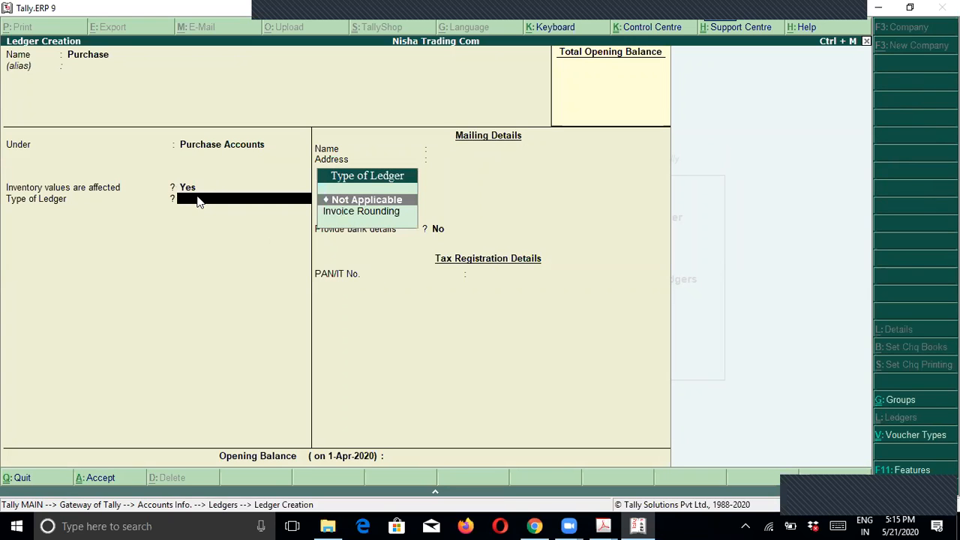
pyautogui.press('Return')
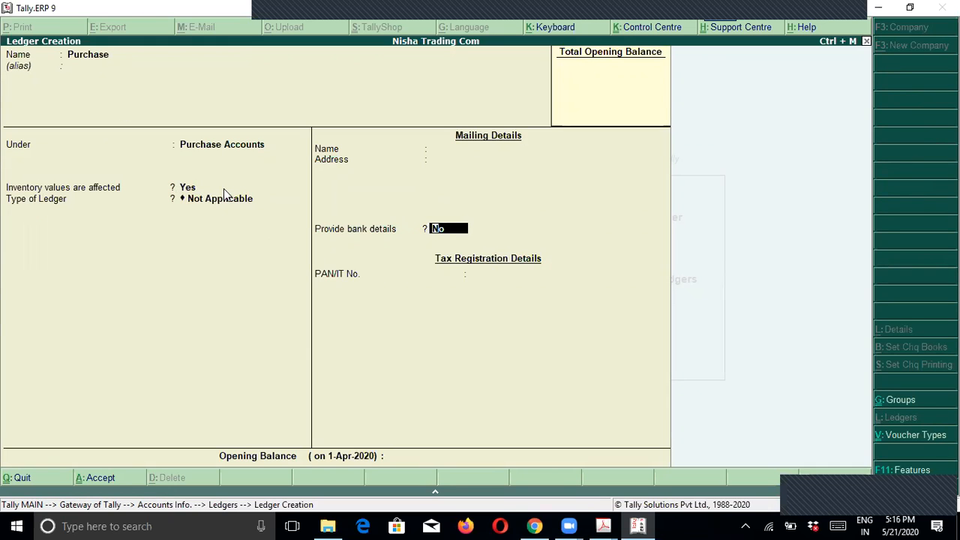
pyautogui.press('Return')
pyautogui.press('Return')
pyautogui.press('Return')
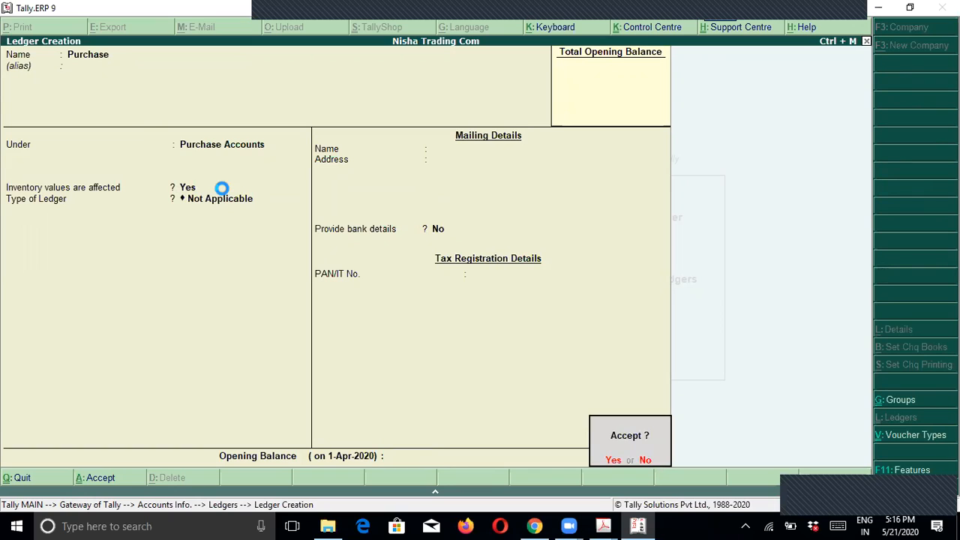
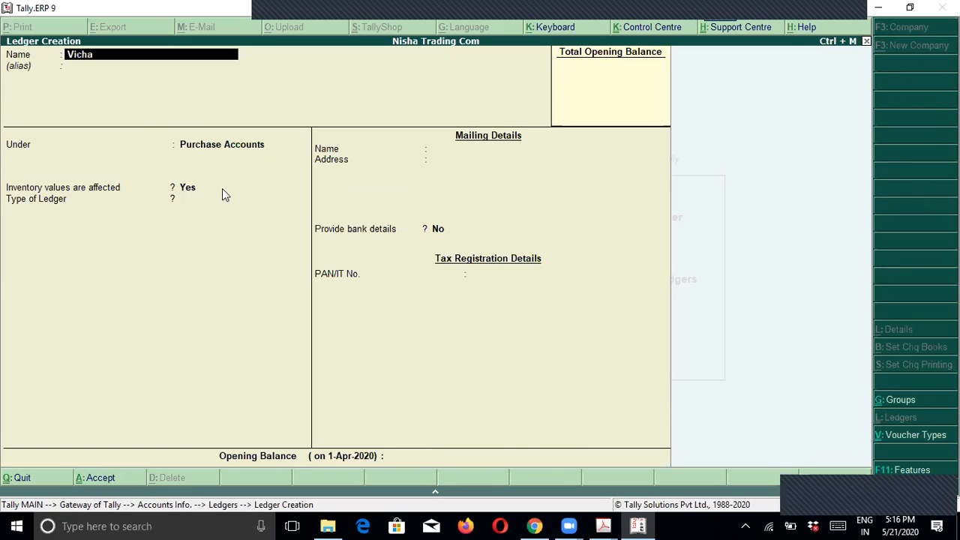
# Step: Place the supplier ledger under Sundry Creditors with bill-by-bill balances on and no credit period
pyautogui.press('Return')
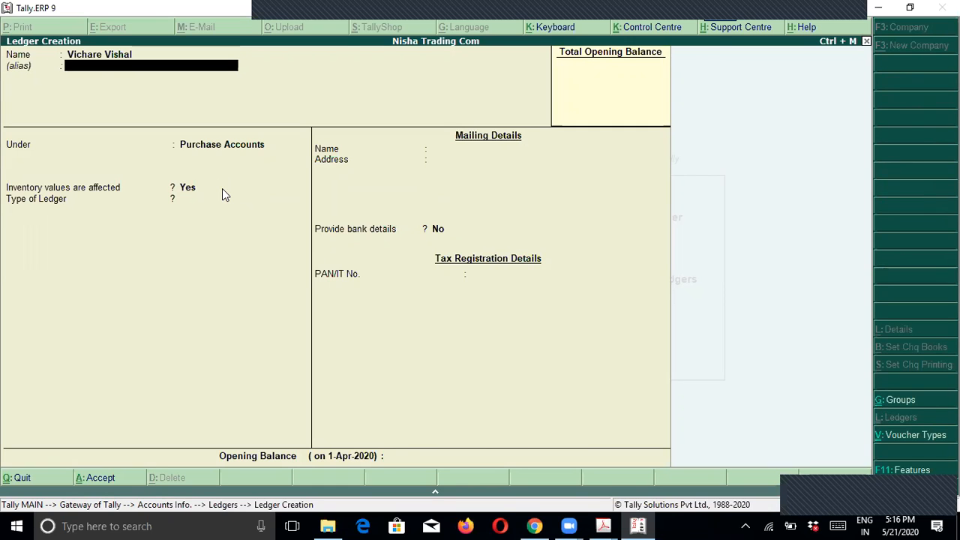
pyautogui.press('Return')
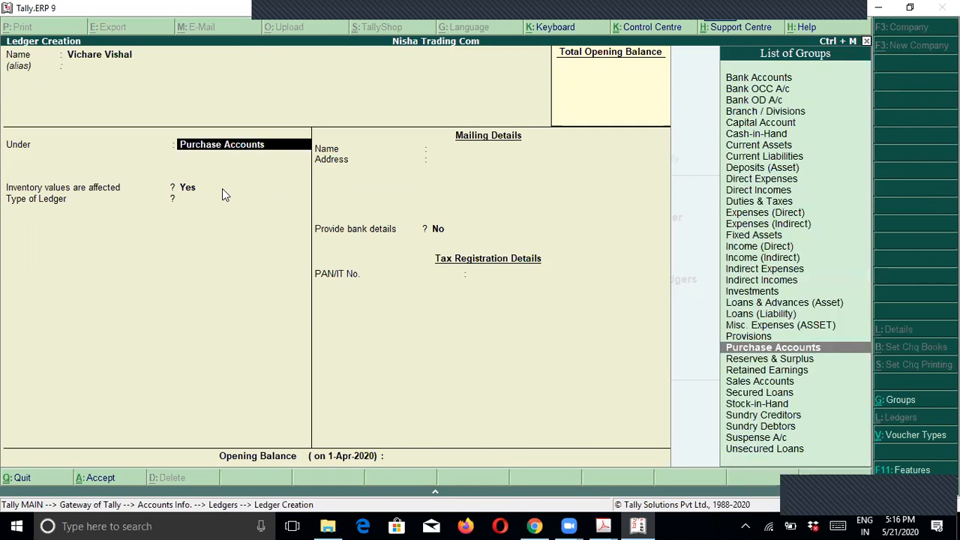
pyautogui.write('S')
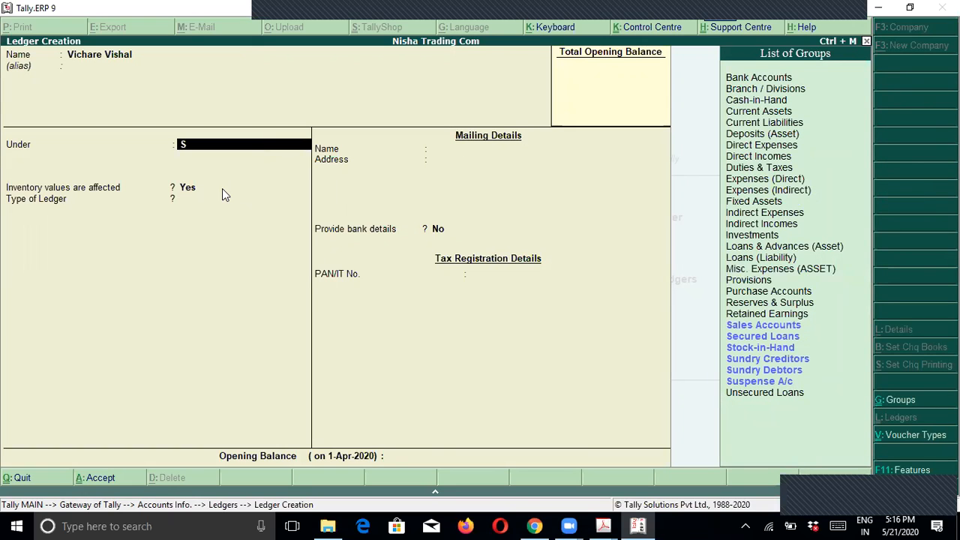
pyautogui.press('Down')
pyautogui.press('Down')
pyautogui.press('Down')
pyautogui.press('Down')
pyautogui.press('Down')
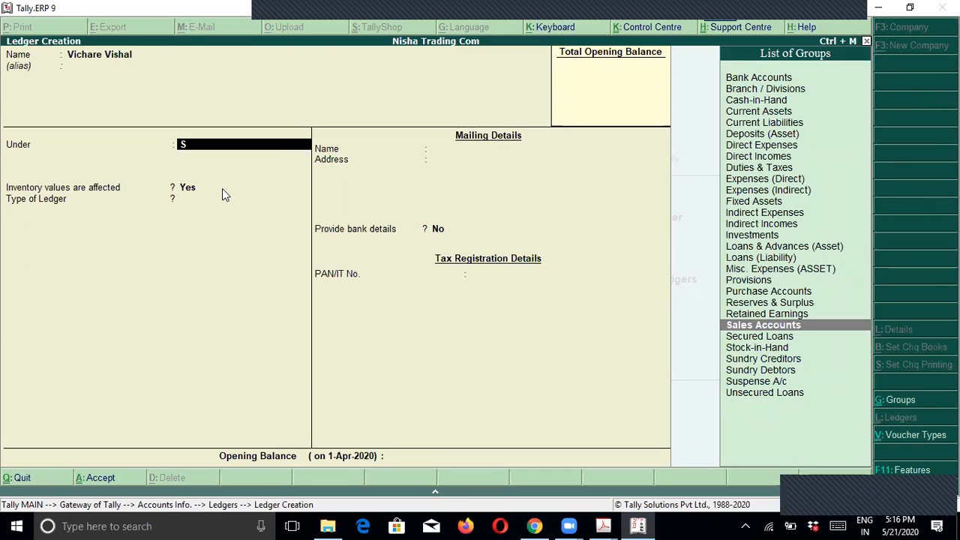
pyautogui.press('Up')
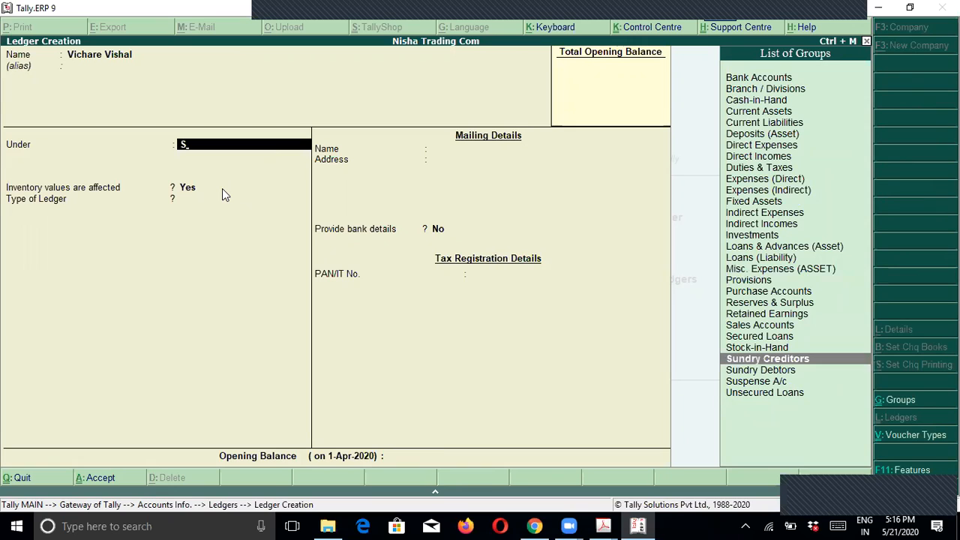
pyautogui.press('Return')
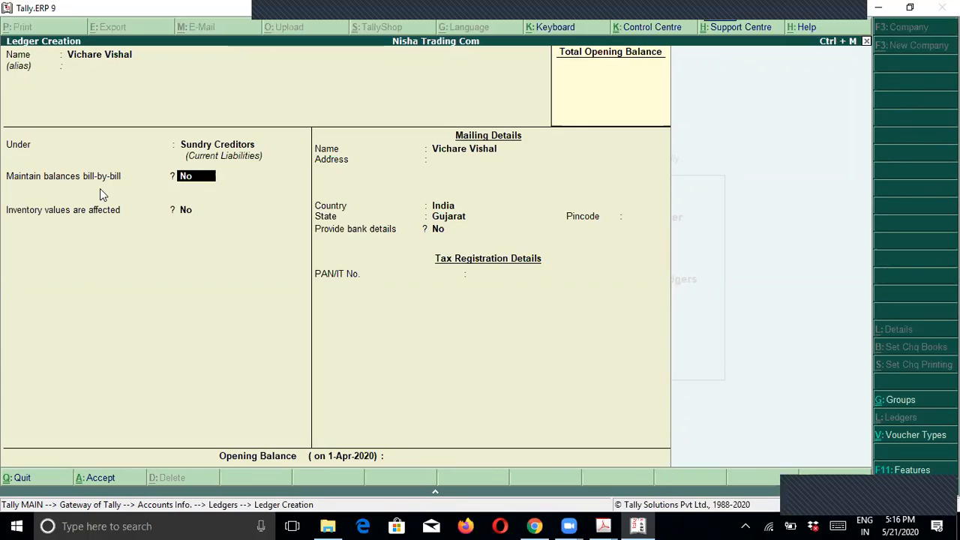
pyautogui.write('y')
pyautogui.press('Return')
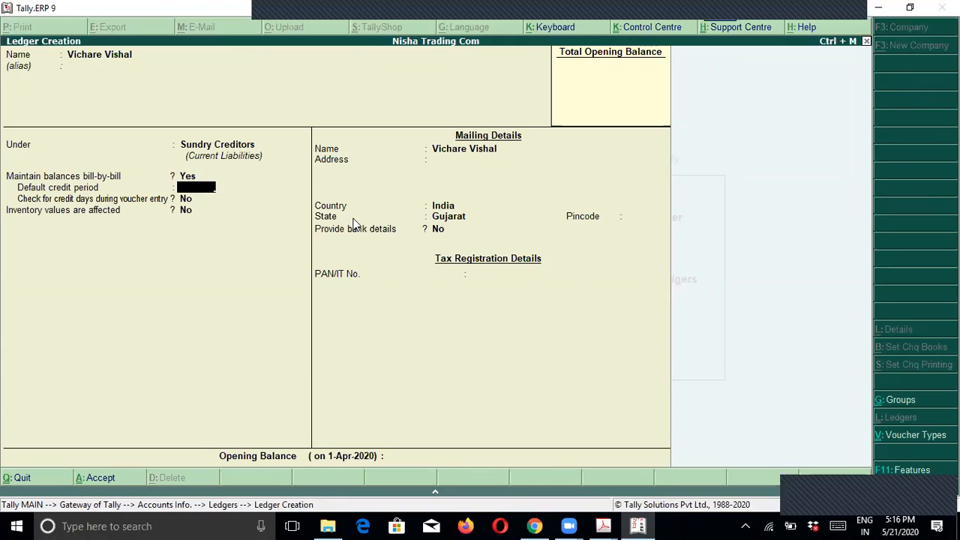
pyautogui.press('Return')
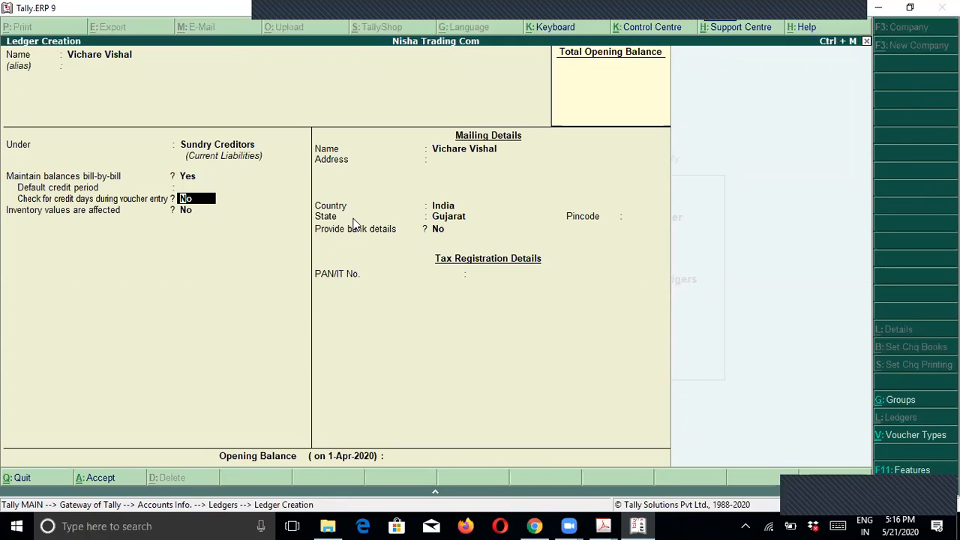
pyautogui.press('BackSpace')
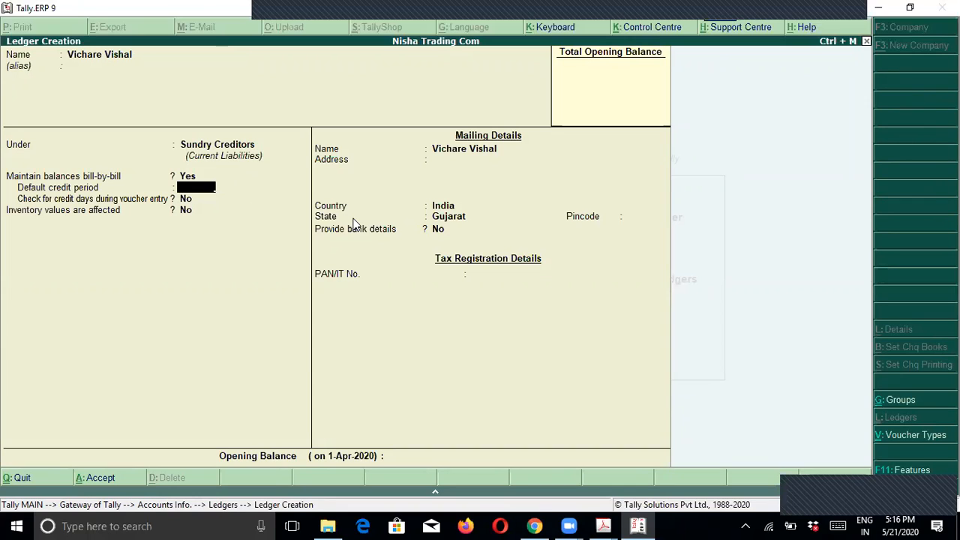
pyautogui.write('25')
pyautogui.press('BackSpace')
pyautogui.press('BackSpace')
pyautogui.press('Return')
pyautogui.press('Return')
pyautogui.press('Return')
pyautogui.press('Return')
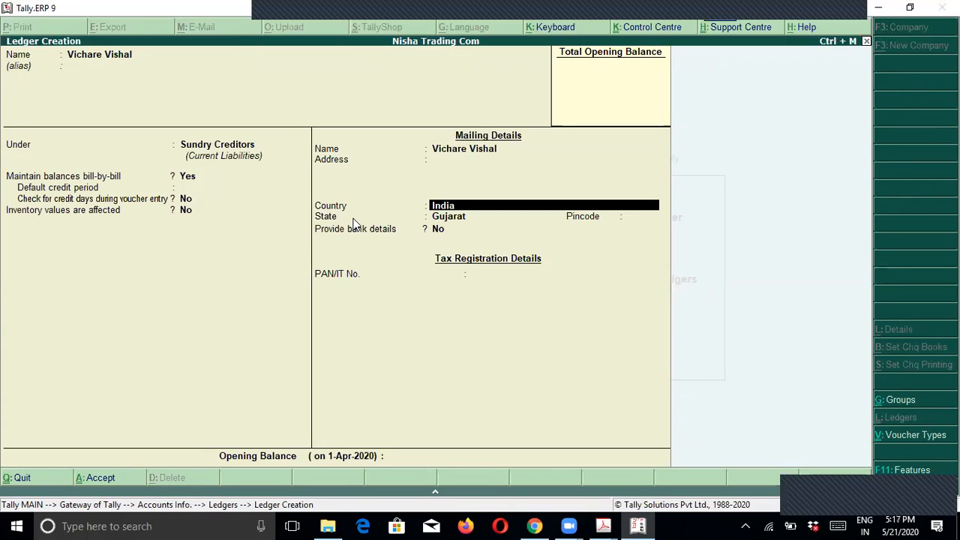
# Step: Enter the supplier's two-line address with state Gujarat and save the ledger
pyautogui.press('Up')
pyautogui.hotkey('alt', 'Tab')
pyautogui.hotkey('alt', 'Tab')
pyautogui.write('Manjalpur')
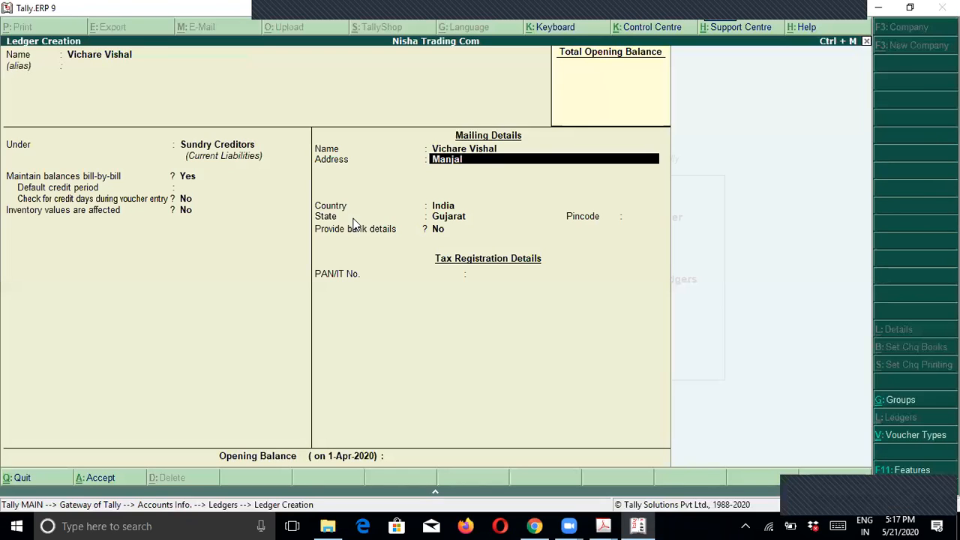
pyautogui.press('Return')
pyautogui.write('Vad')
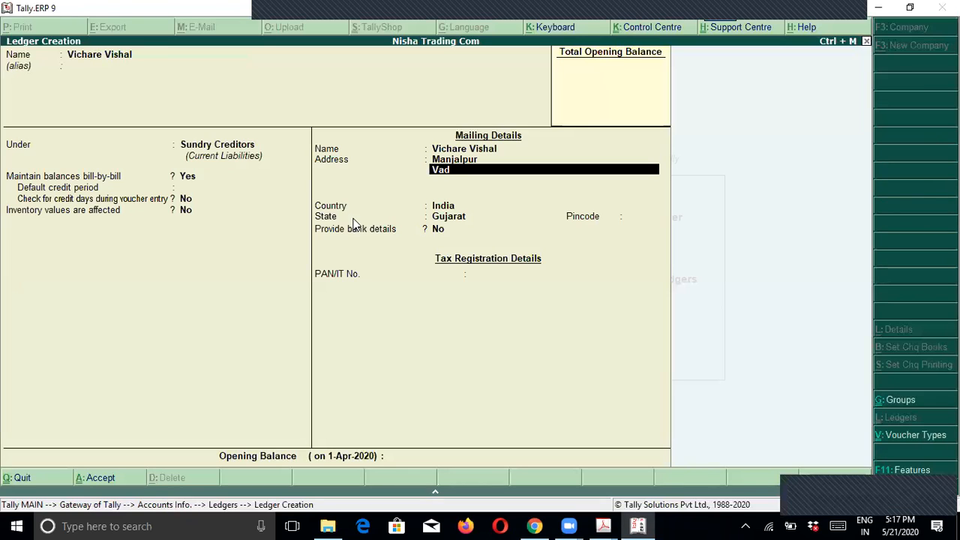
pyautogui.write('odarA')
pyautogui.press('BackSpace')
pyautogui.write('a')
pyautogui.press('Return')
pyautogui.press('Return')
pyautogui.press('Return')
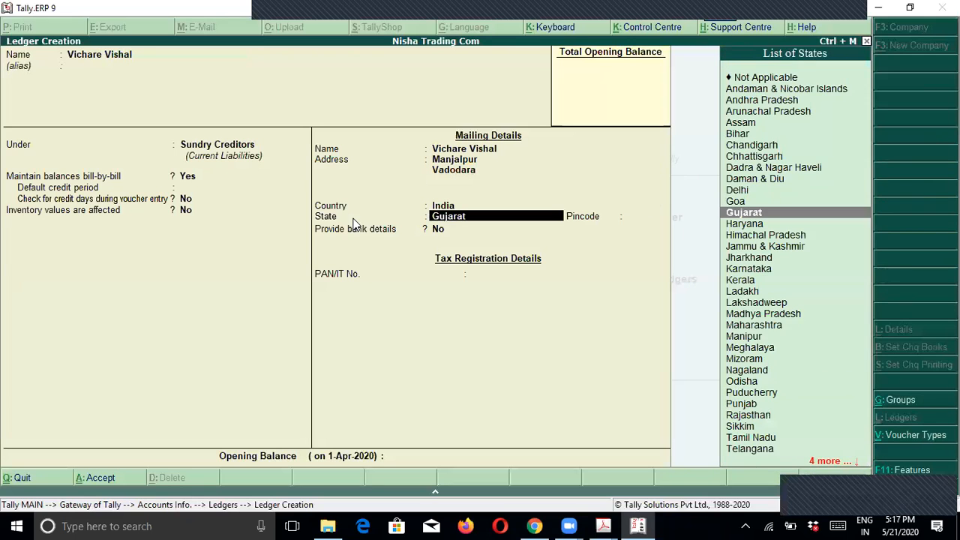
pyautogui.press('Return')
pyautogui.press('Return')
pyautogui.press('Return')
pyautogui.press('Return')
pyautogui.press('Return')
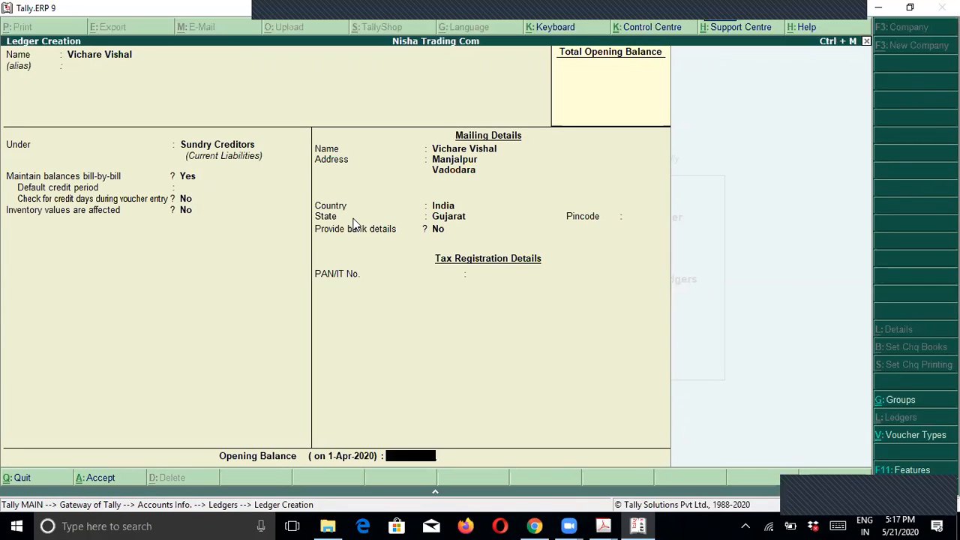
pyautogui.press('Return')
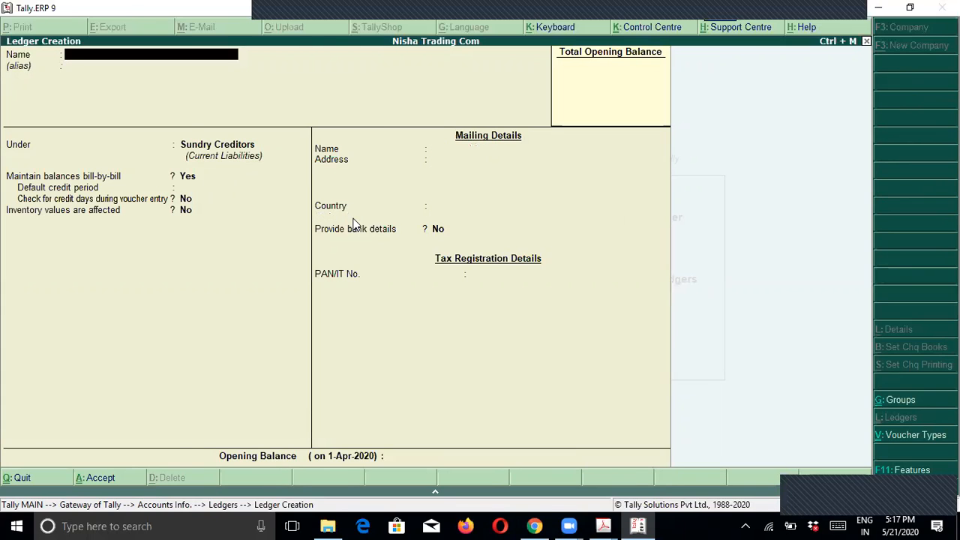
# Step: Check the supplier's name on the invoice PDF, then quit ledger creation to the Gateway of Tally
pyautogui.hotkey('alt', 'Tab')
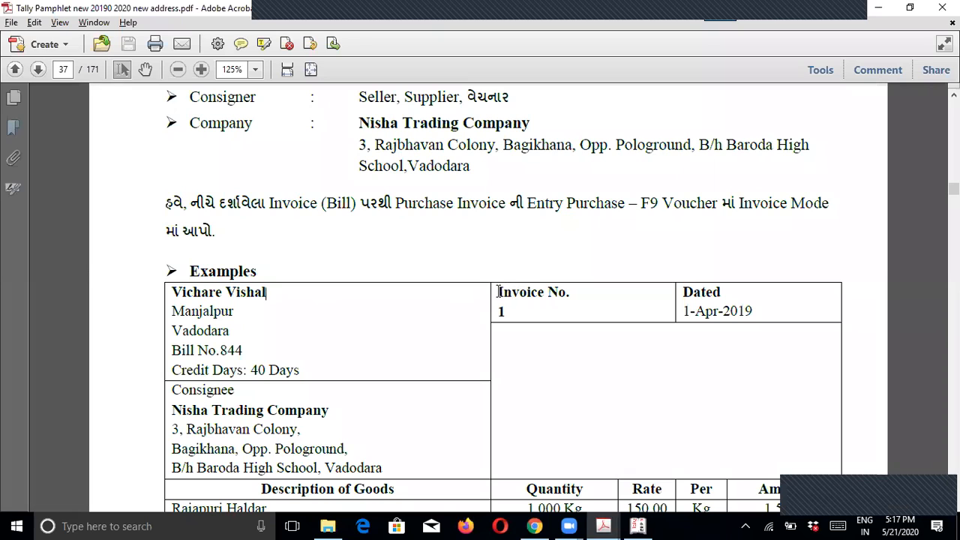
pyautogui.moveTo(395, 202); pyautogui.dragTo(451, 204)
pyautogui.moveTo(172, 291); pyautogui.dragTo(257, 292)
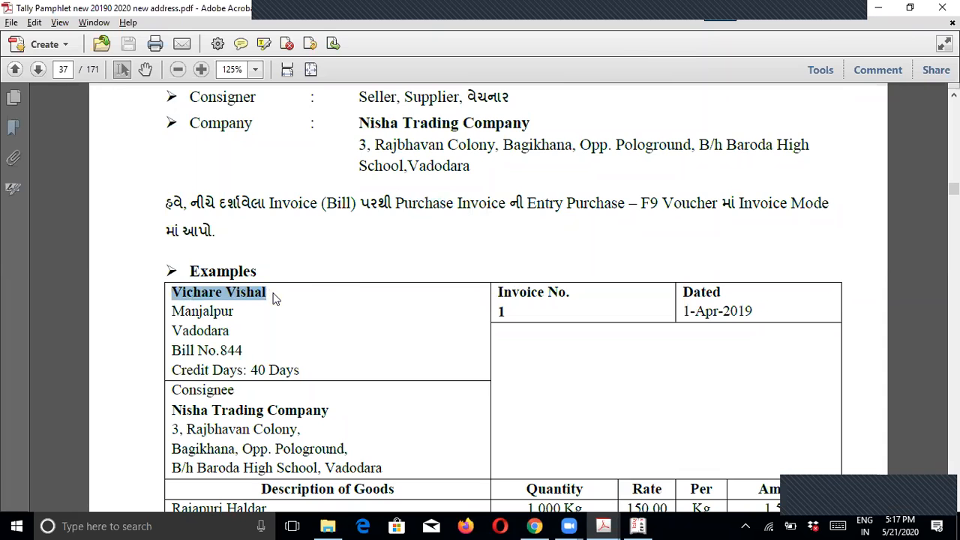
pyautogui.hotkey('alt', 'Tab')
pyautogui.press('Escape')
pyautogui.press('Return')
pyautogui.press('Escape')
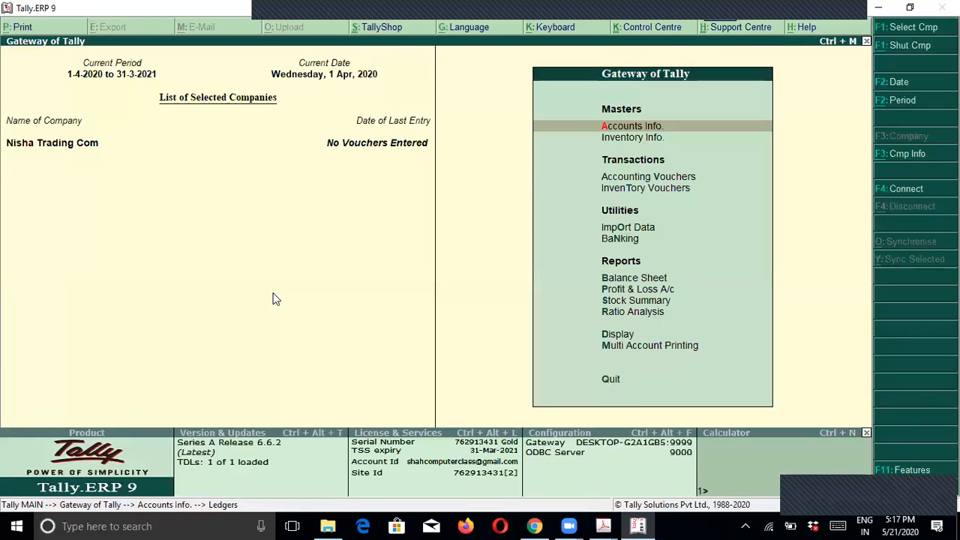
# Step: Start a purchase voucher and set its date to 1-Apr-2020 (1-4)
pyautogui.press('Down')
pyautogui.press('Down')
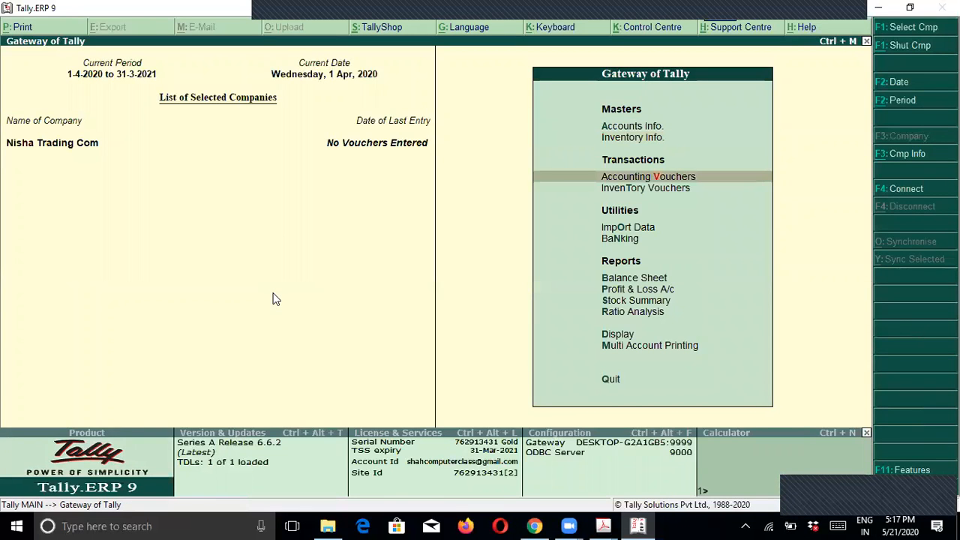
pyautogui.press('Return')
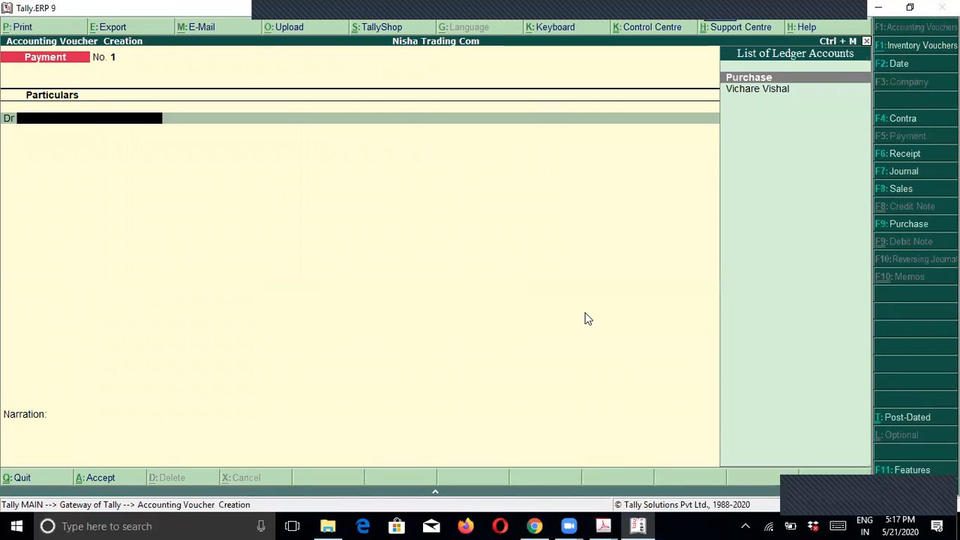
pyautogui.click(900, 225)
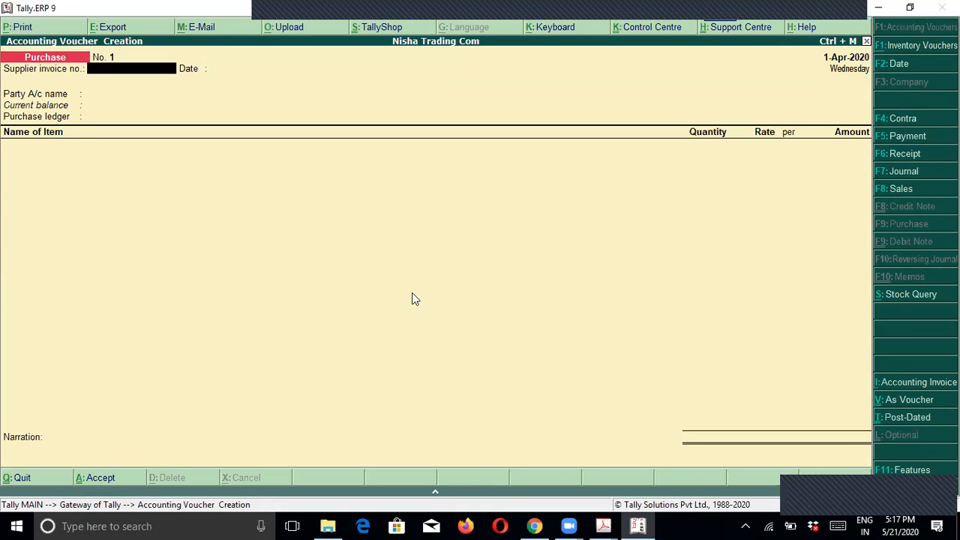
pyautogui.hotkey('alt', 'Tab')
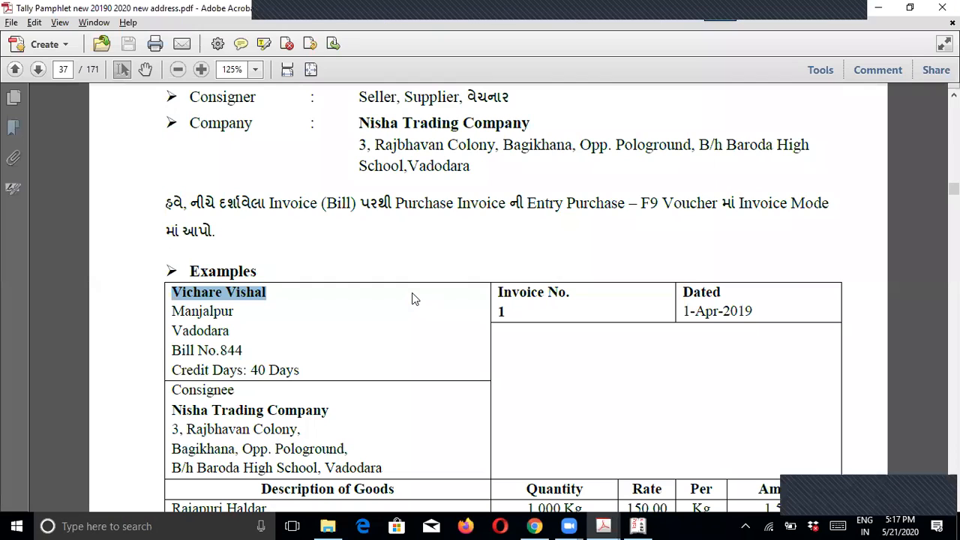
pyautogui.hotkey('alt', 'Tab')
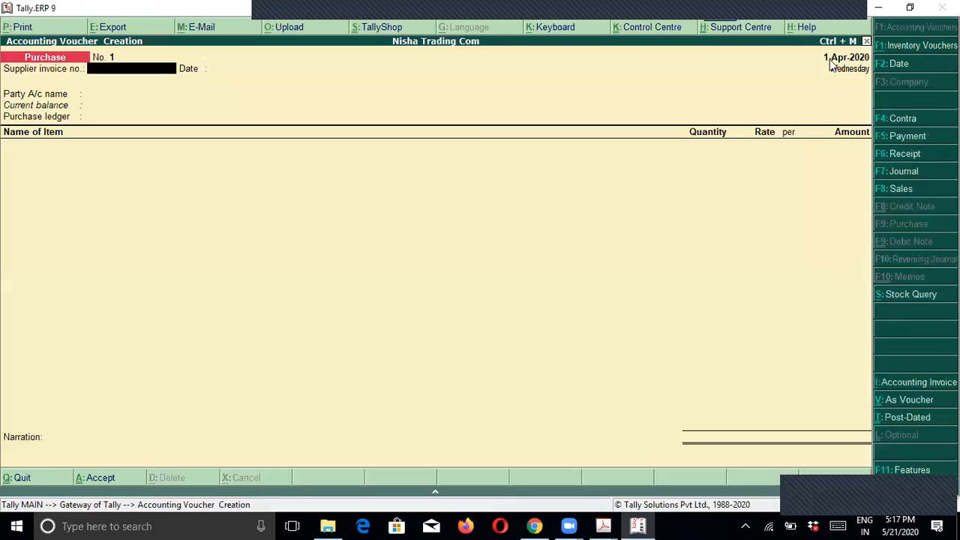
pyautogui.press('F2')
pyautogui.write('1-4')
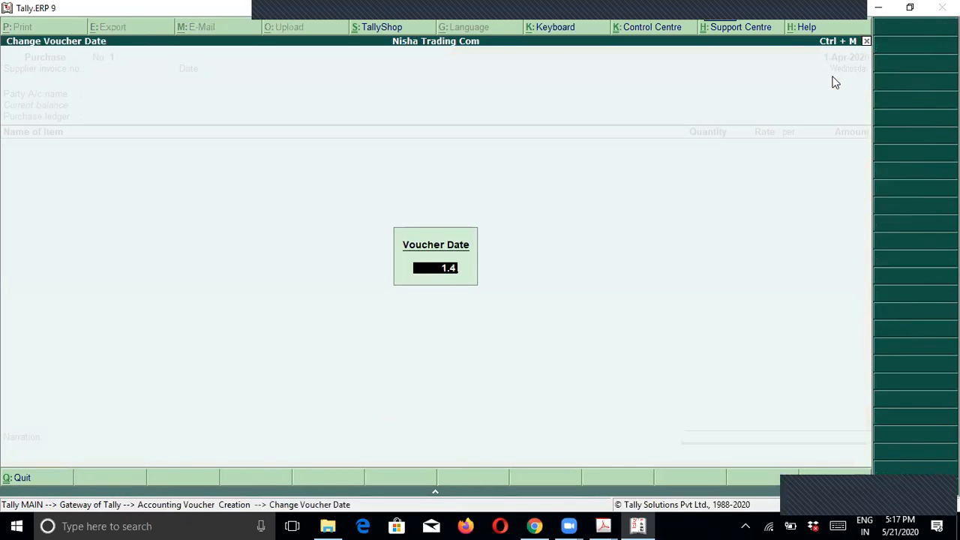
pyautogui.press('Return')
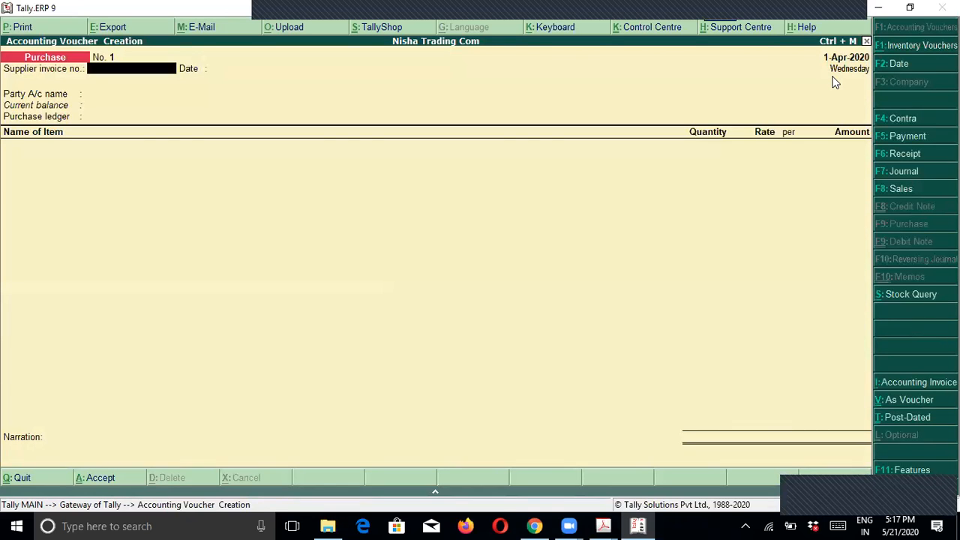
# Step: Copy bill number 844 from the invoice PDF and enter it as the supplier invoice no
pyautogui.hotkey('alt', 'Tab')
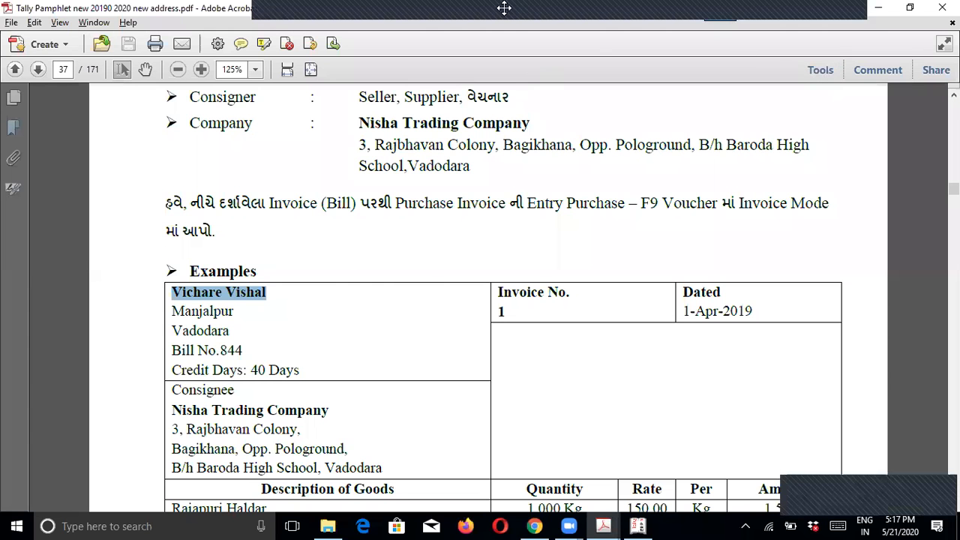
pyautogui.scroll(-1, 526, 300)
pyautogui.click(518, 277)
pyautogui.moveTo(241, 316); pyautogui.dragTo(219, 317)
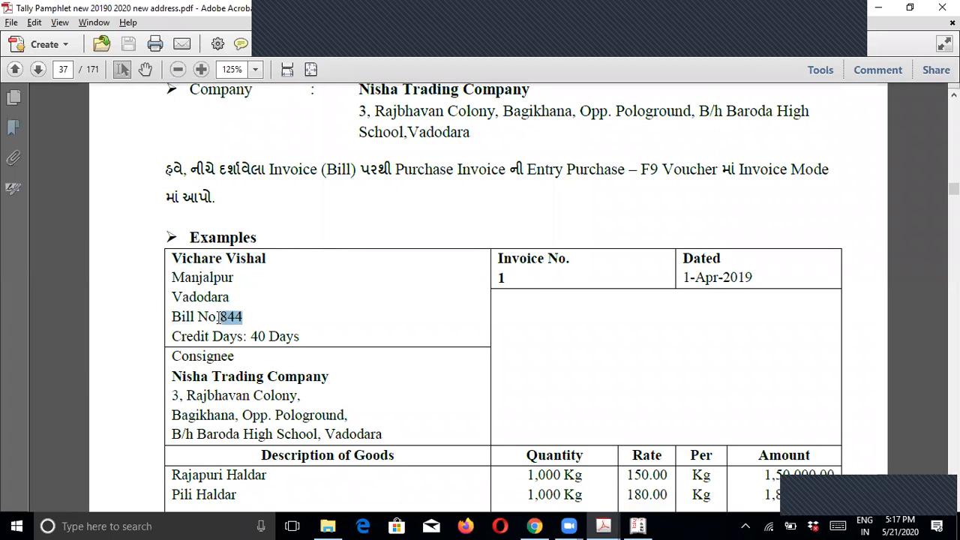
pyautogui.hotkey('alt', 'Tab')
pyautogui.write('844')
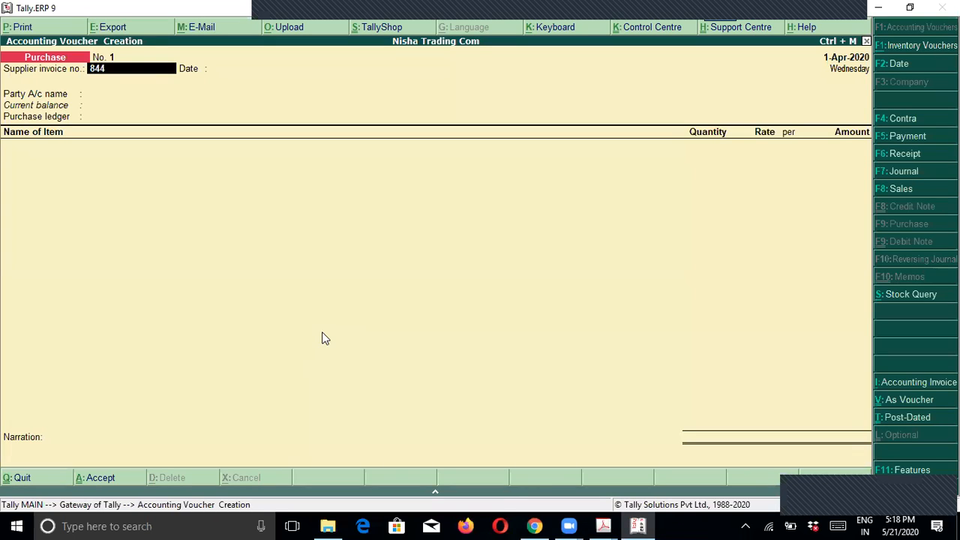
pyautogui.press('Return')
pyautogui.press('Return')
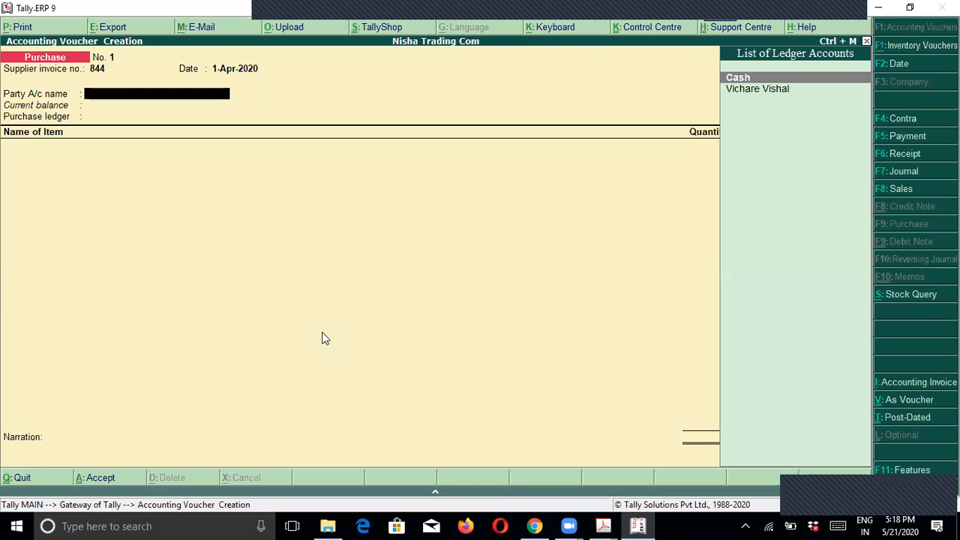
pyautogui.press('Down')
pyautogui.press('Return')
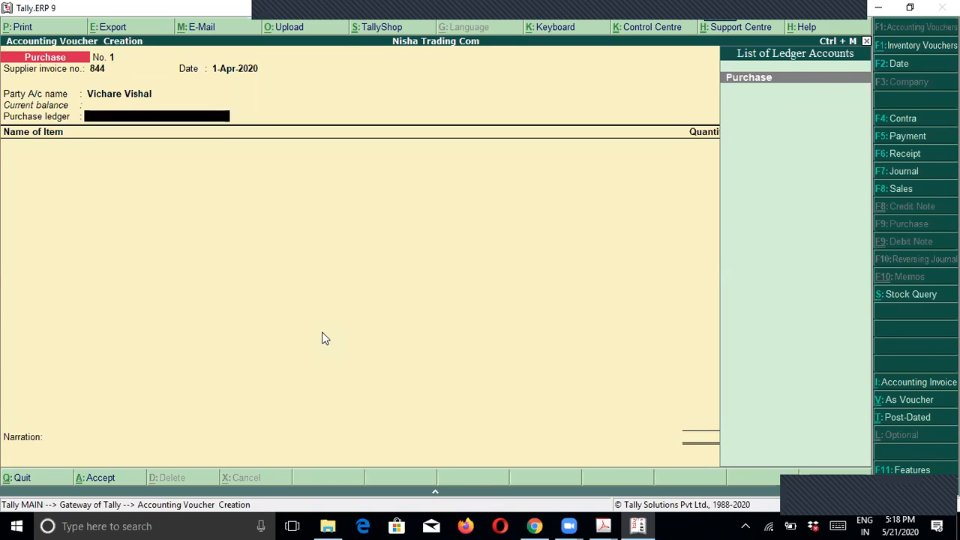
pyautogui.press('Return')
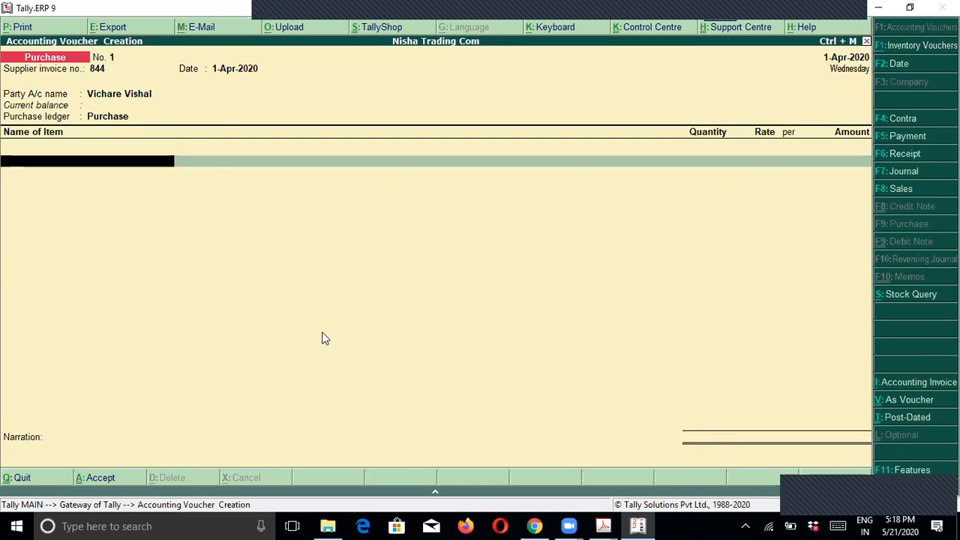
pyautogui.press('BackSpace')
pyautogui.press('BackSpace')
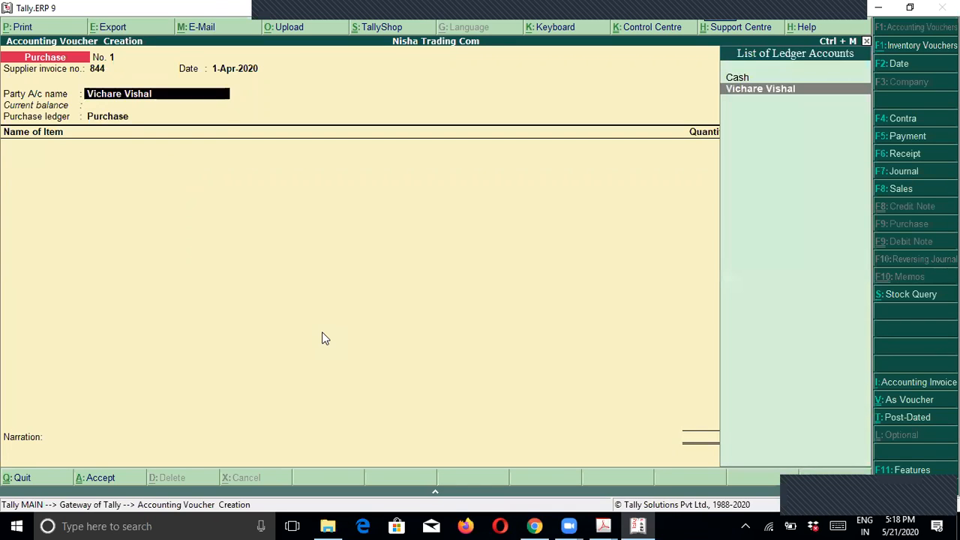
pyautogui.press('Return')
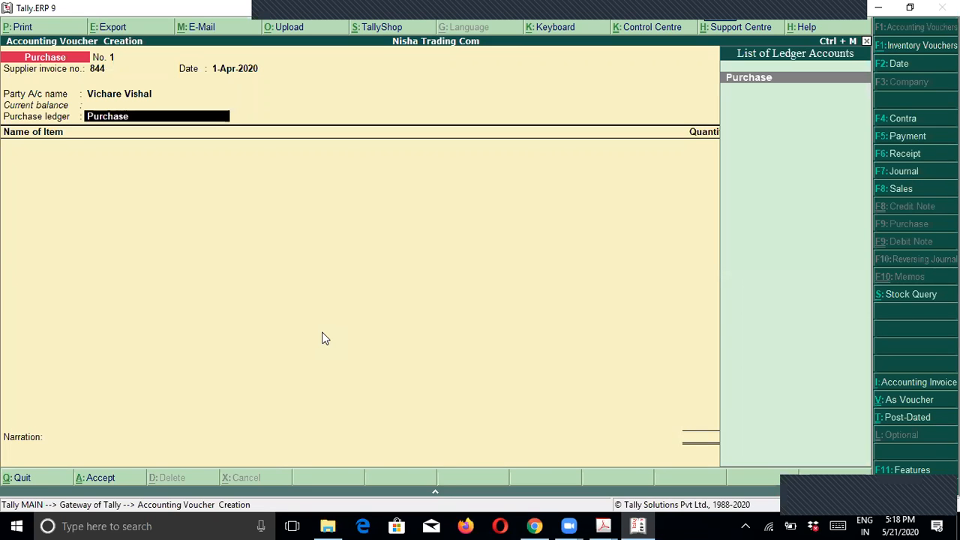
pyautogui.press('Return')
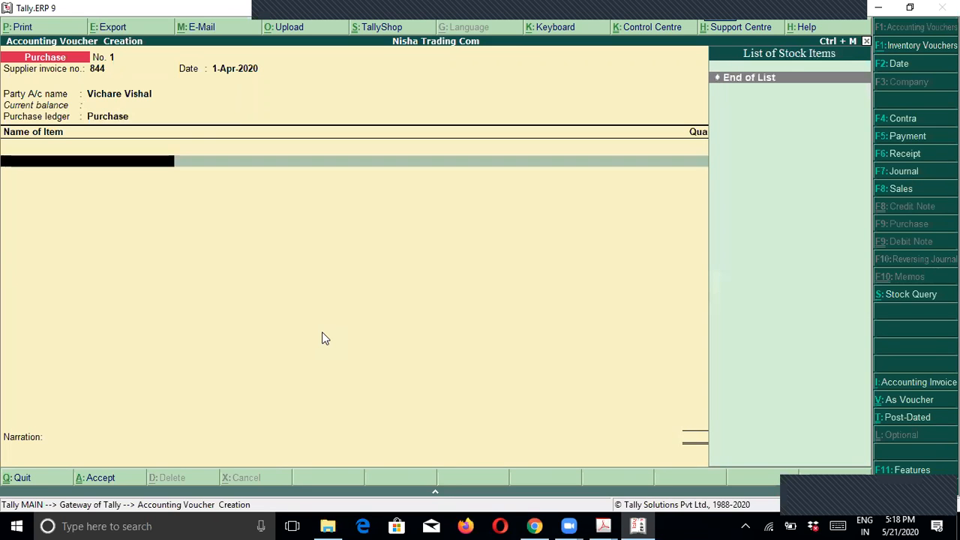
pyautogui.hotkey('alt', 'Tab')
# Step: Select Rajapuri Haldar and Pili Haldar in the invoice, then discard the unfinished purchase voucher
pyautogui.scroll(-3, 300, 338)
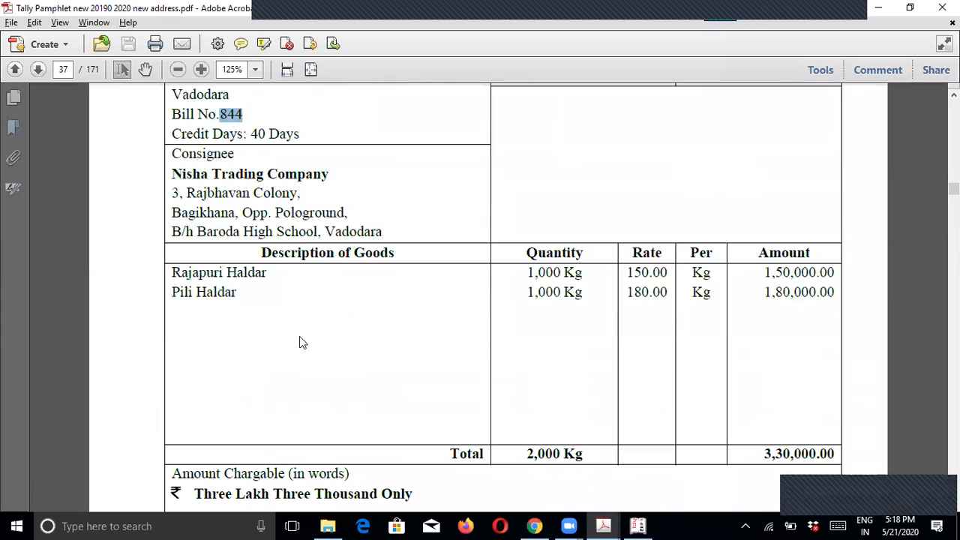
pyautogui.moveTo(172, 270); pyautogui.dragTo(244, 293)
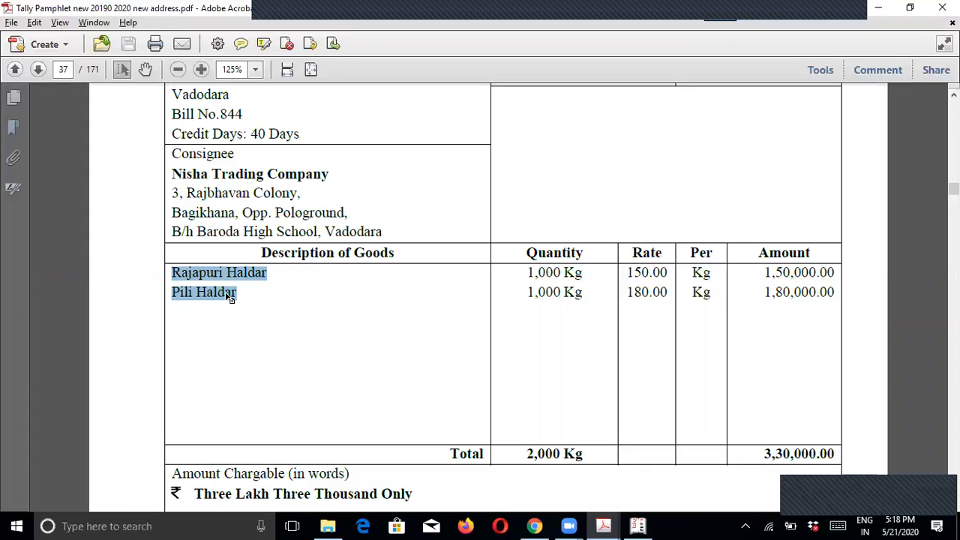
pyautogui.hotkey('alt', 'Tab')
pyautogui.press('Escape')
pyautogui.press('Return')
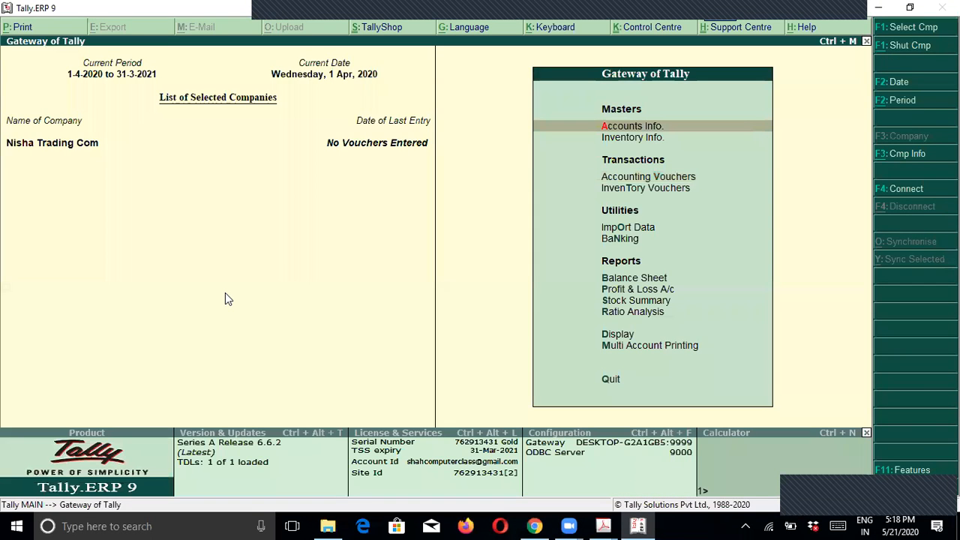
# Step: Browse the Inventory Info menu between Stock Items and Units of Measure
pyautogui.press('Down')
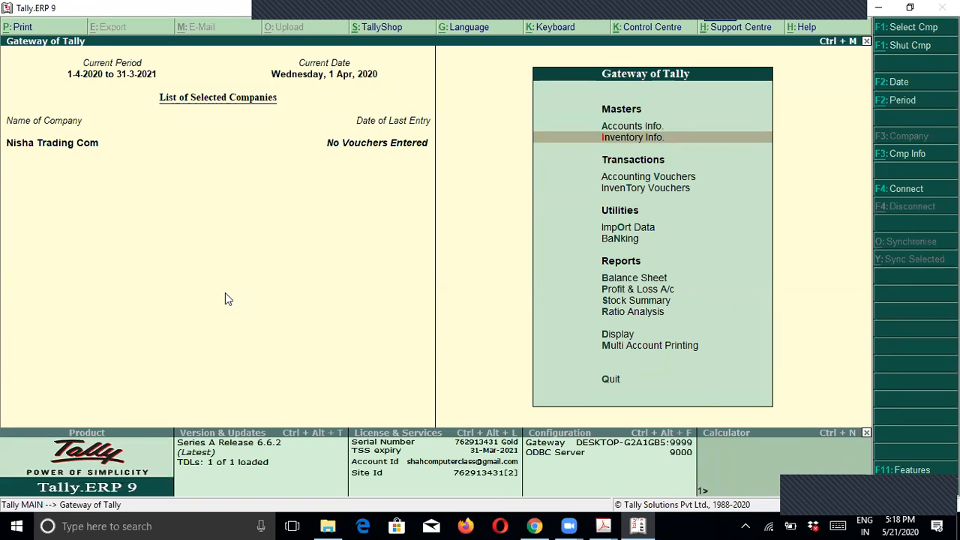
pyautogui.press('Return')
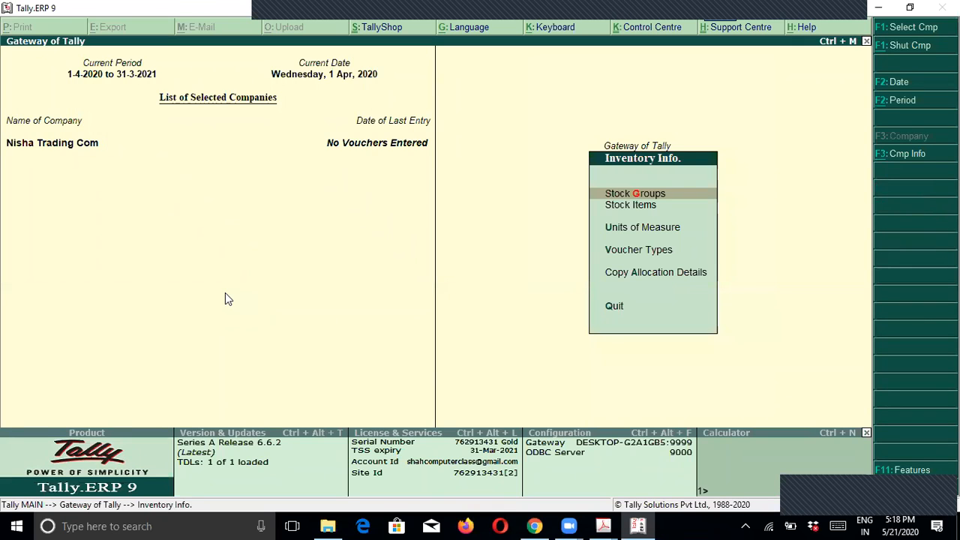
pyautogui.press('Down')
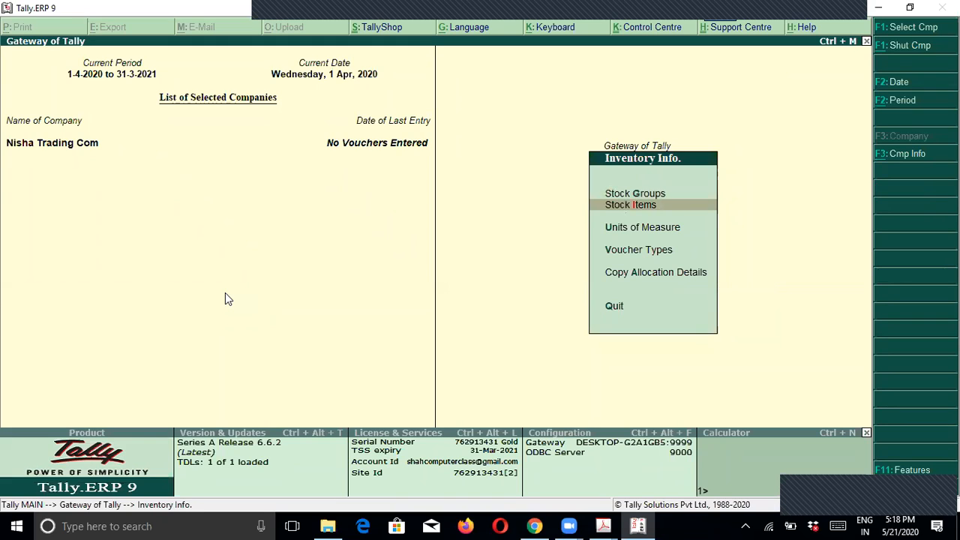
pyautogui.press('Down')
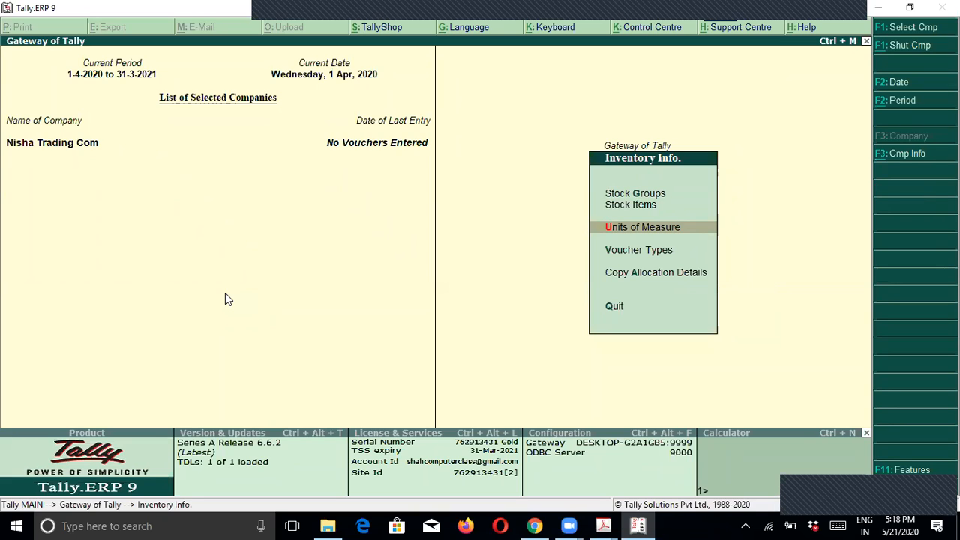
pyautogui.press('Up')
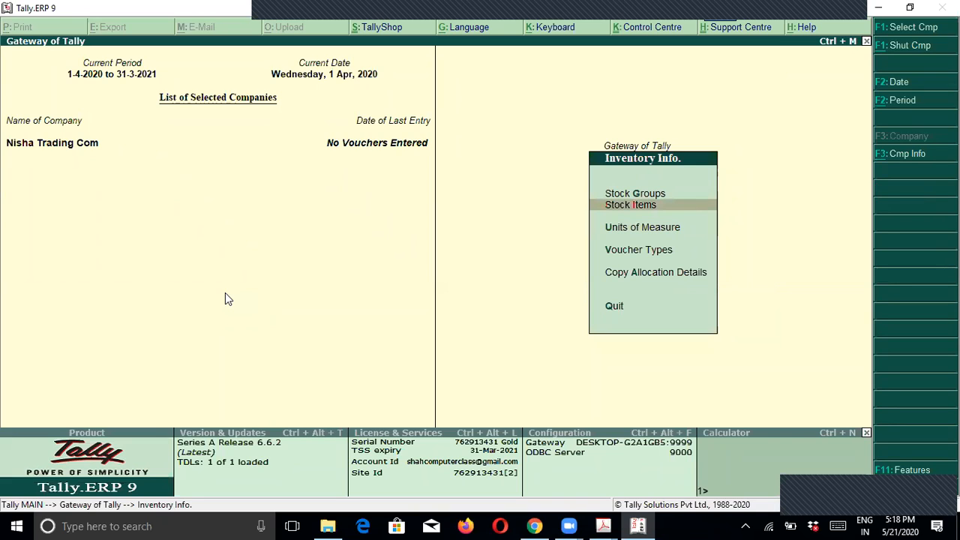
pyautogui.press('Escape')
pyautogui.press('Return')
pyautogui.press('Down')
pyautogui.press('Escape')
# Step: Begin a ledger named Mr A under Accounts Info, then abandon it unsaved
pyautogui.press('Up')
pyautogui.press('Return')
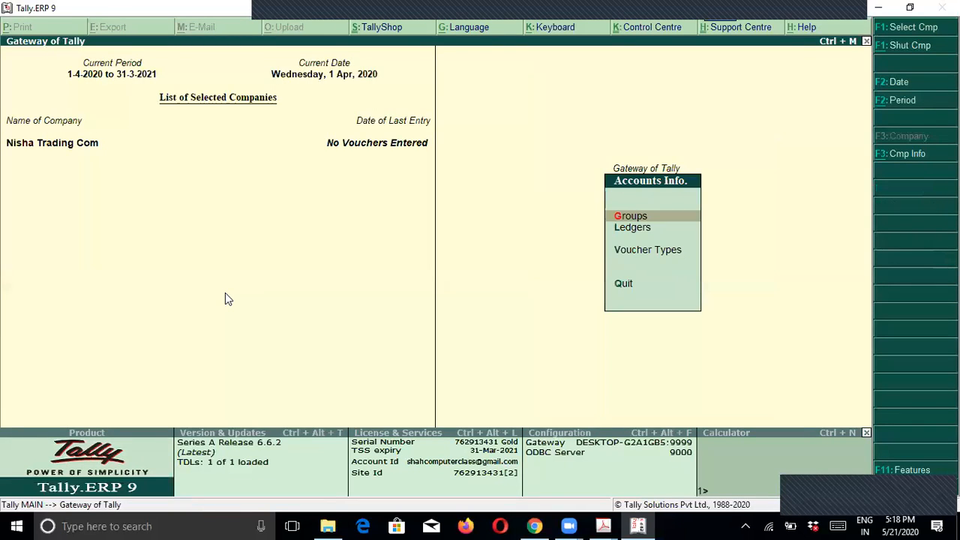
pyautogui.press('Down')
pyautogui.press('Return')
pyautogui.press('Return')
pyautogui.write('Mr A')
pyautogui.press('Return')
pyautogui.press('Return')
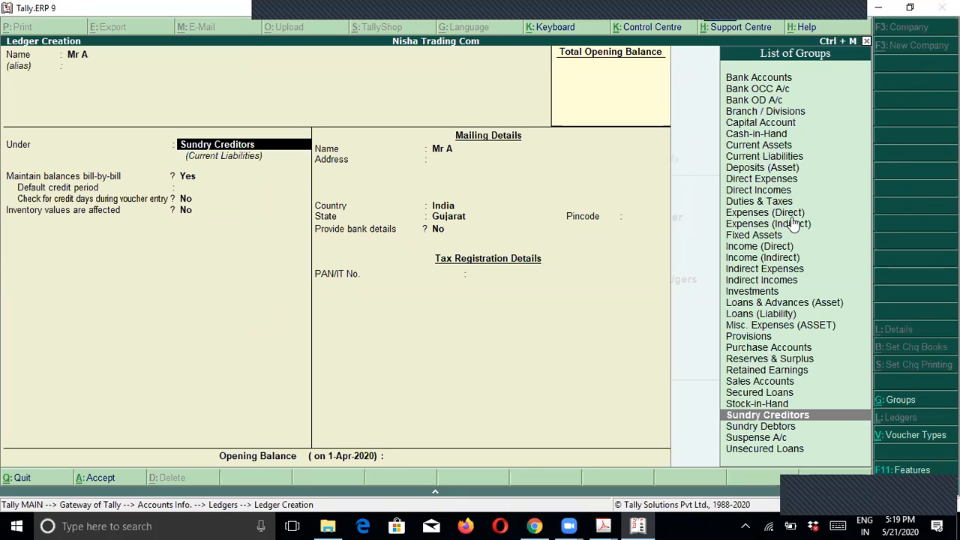
pyautogui.press('BackSpace')
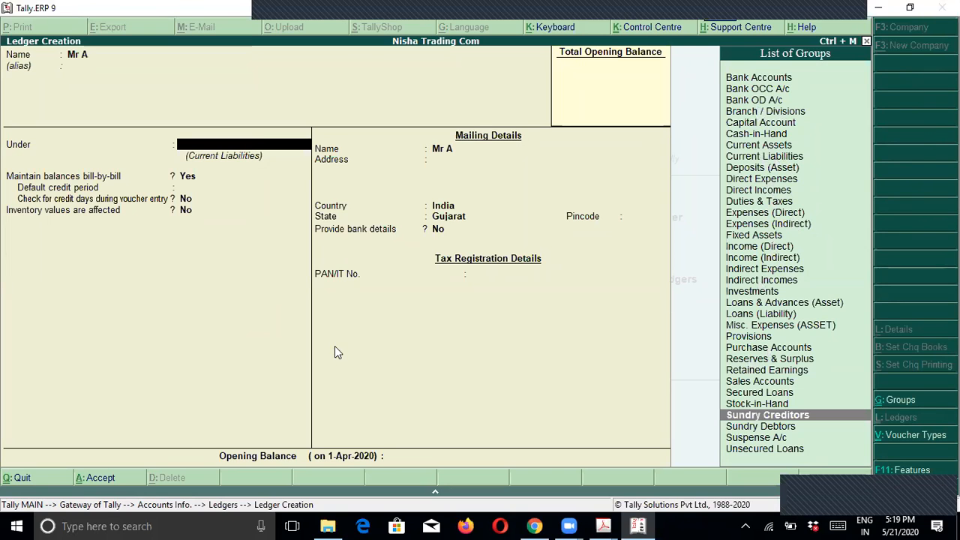
pyautogui.press('Escape')
pyautogui.press('Escape')
pyautogui.press('Escape')
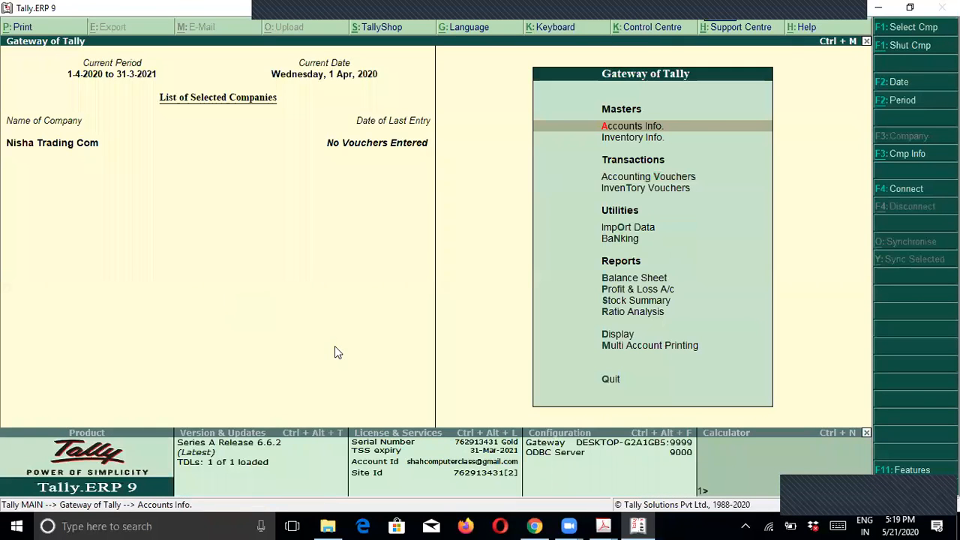
# Step: Return to Inventory Info and highlight Stock Items
pyautogui.press('Down')
pyautogui.press('Return')
pyautogui.press('Down')
# Step: Begin stock item Rajapuri Haldar under Primary, then clear its group and quit unsaved
pyautogui.press('Return')
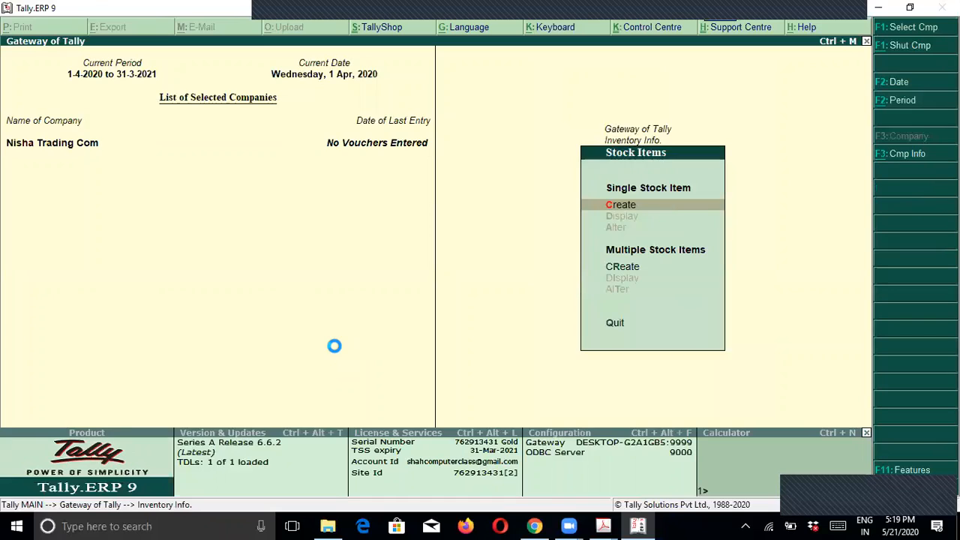
pyautogui.press('Return')
pyautogui.write('Raja')
pyautogui.write('u')
pyautogui.press('BackSpace')
pyautogui.write('puri Haldar')
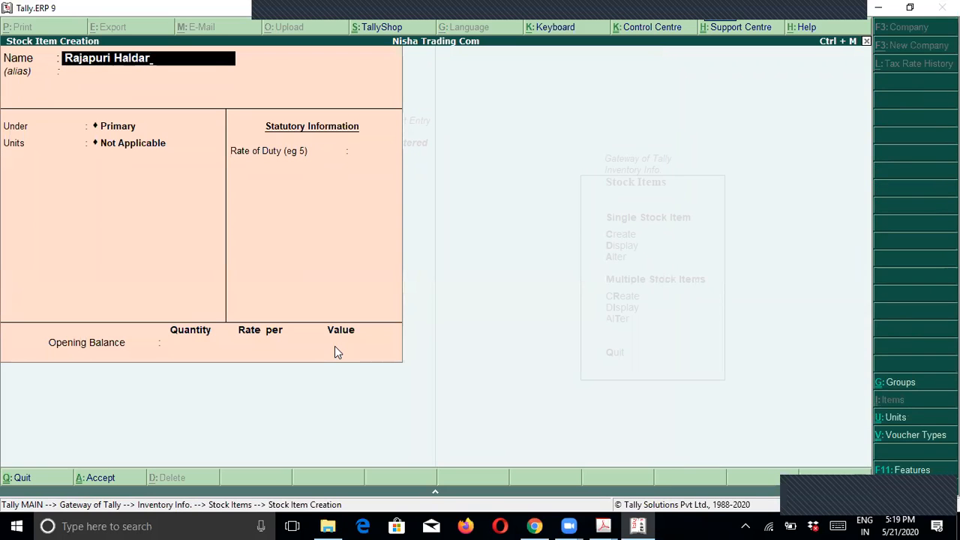
pyautogui.press('Return')
pyautogui.press('Return')
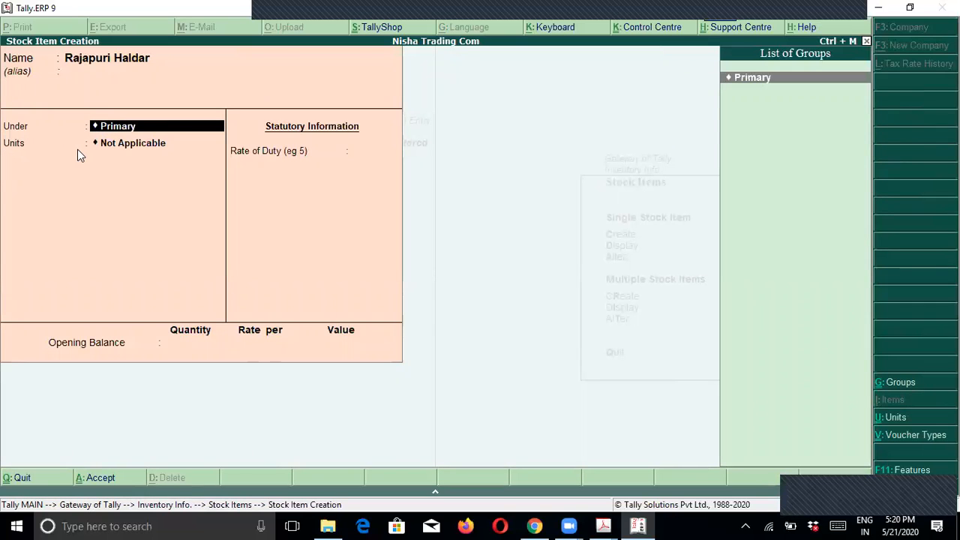
pyautogui.press('BackSpace')
pyautogui.press('Escape')
# Step: Check the Kg unit in the invoice quantities, then bring up the Step By Step Purchase F9 guide
pyautogui.hotkey('alt', 'Tab')
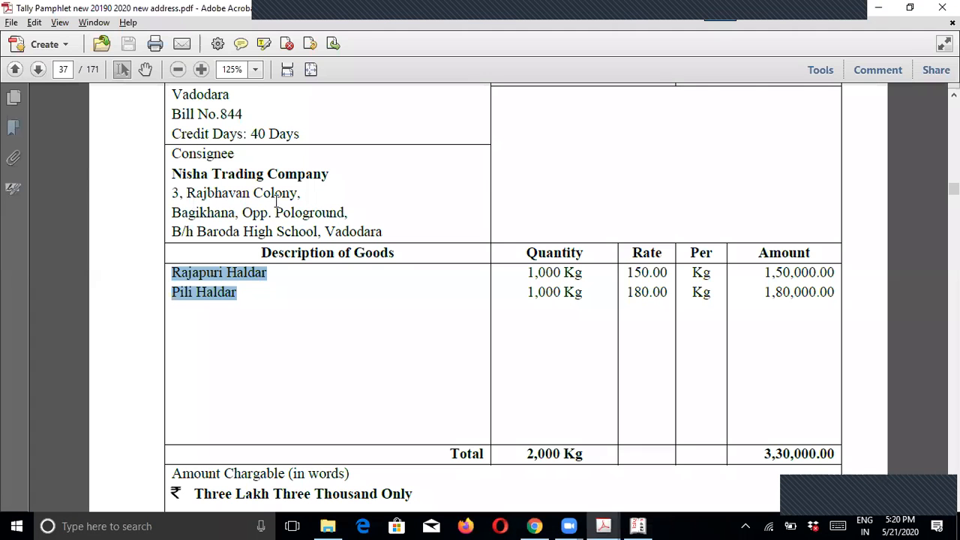
pyautogui.click(285, 281)
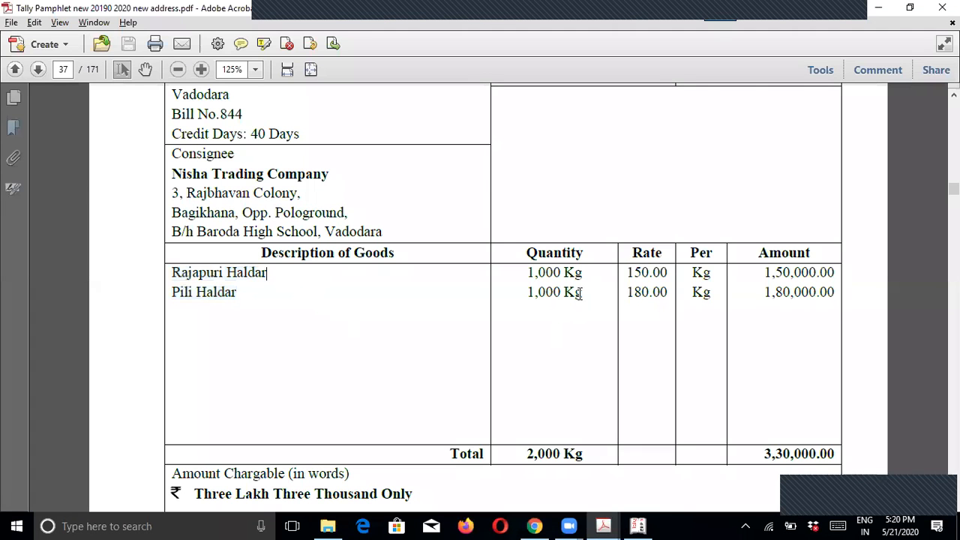
pyautogui.moveTo(565, 272); pyautogui.dragTo(587, 273)
pyautogui.click(587, 278)
pyautogui.doubleClick(576, 274)
pyautogui.hotkey('alt', 'Tab')
pyautogui.hotkey('alt', 'Tab')
pyautogui.hotkey('alt', 'Tab')
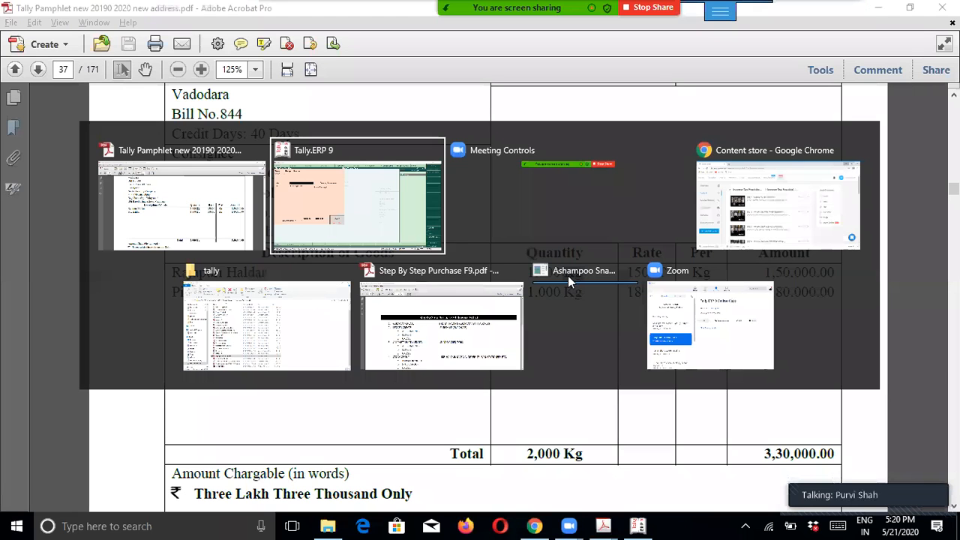
pyautogui.hotkey('alt', 'Tab')
pyautogui.hotkey('alt', 'Tab')
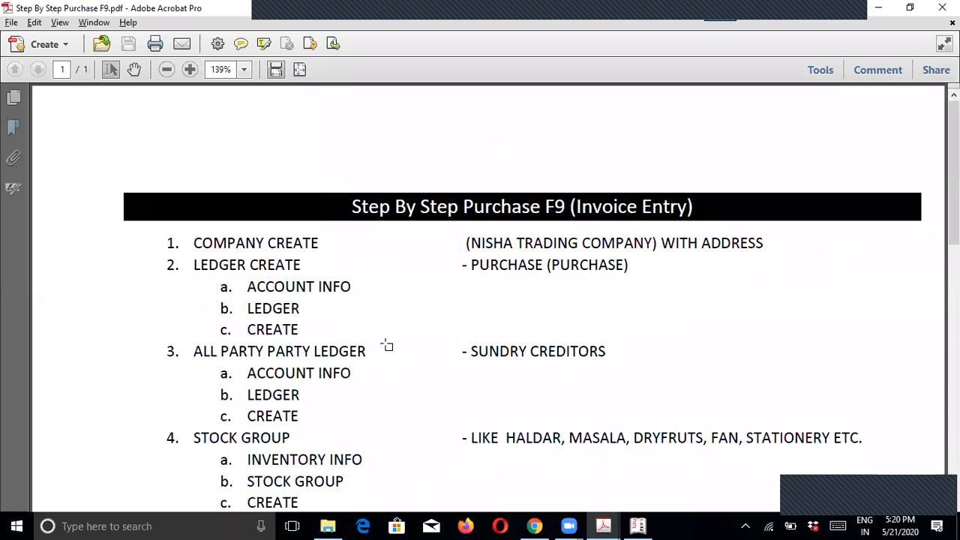
# Step: Highlight the guide's COMPANY CREATE, LEDGER CREATE, ALL PARTY LEDGER and STOCK GROUP steps
pyautogui.click(193, 243)
pyautogui.moveTo(193, 244); pyautogui.dragTo(758, 242)
pyautogui.moveTo(193, 264); pyautogui.dragTo(598, 268)
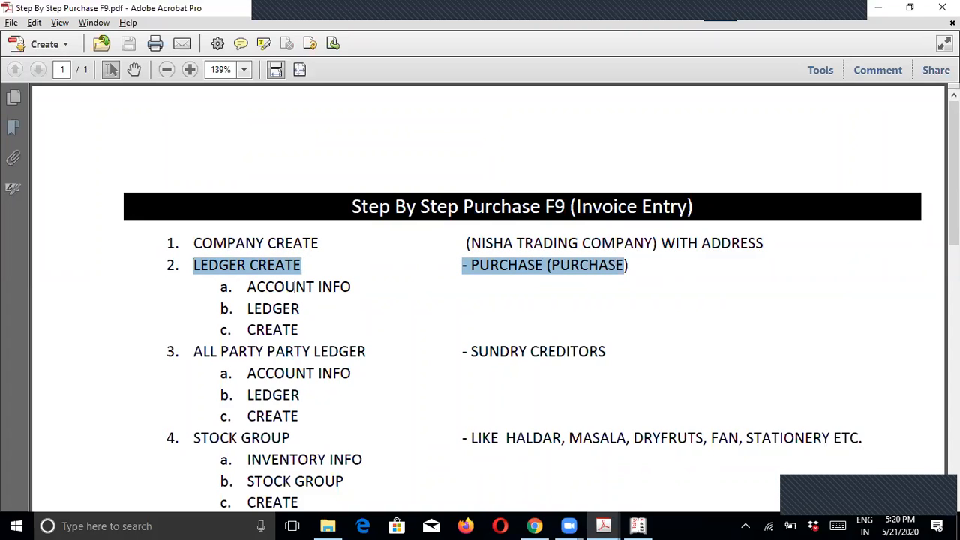
pyautogui.moveTo(248, 287); pyautogui.dragTo(351, 291)
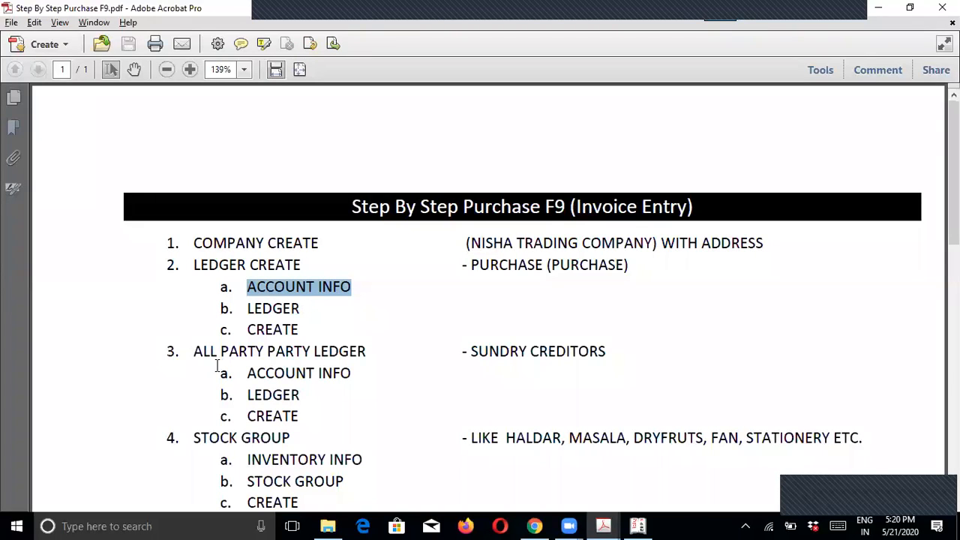
pyautogui.moveTo(192, 354); pyautogui.dragTo(361, 356)
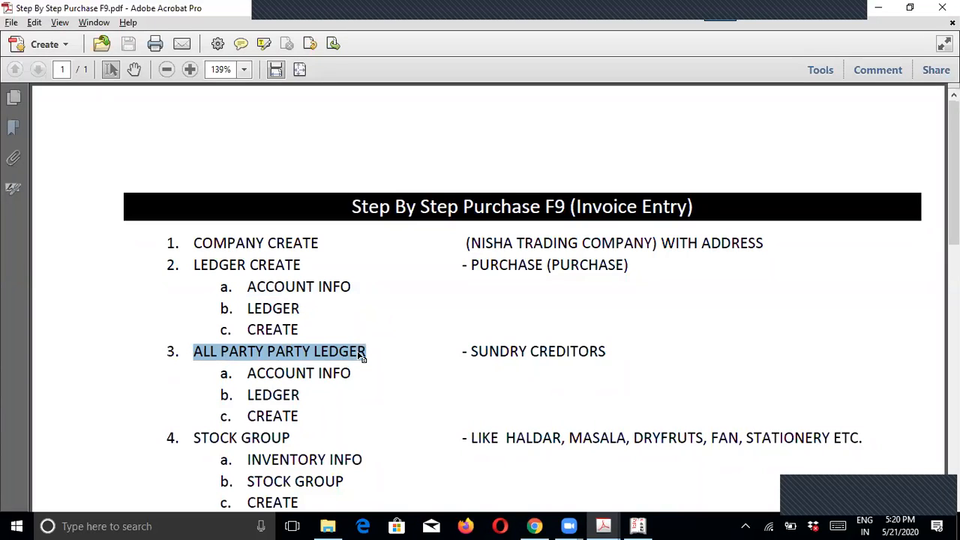
pyautogui.moveTo(471, 351); pyautogui.dragTo(593, 348)
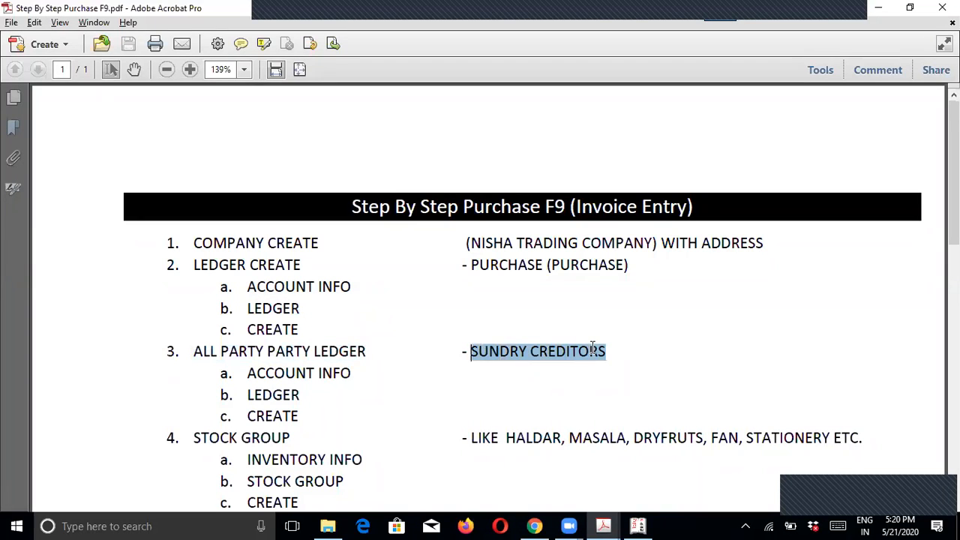
pyautogui.moveTo(247, 373); pyautogui.dragTo(311, 417)
pyautogui.scroll(-3, 311, 417)
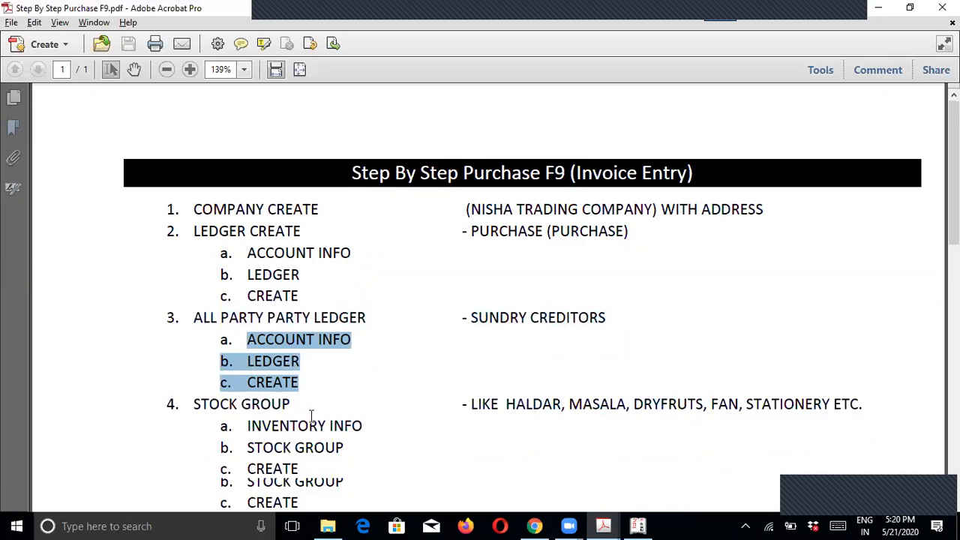
pyautogui.moveTo(194, 339); pyautogui.dragTo(299, 335)
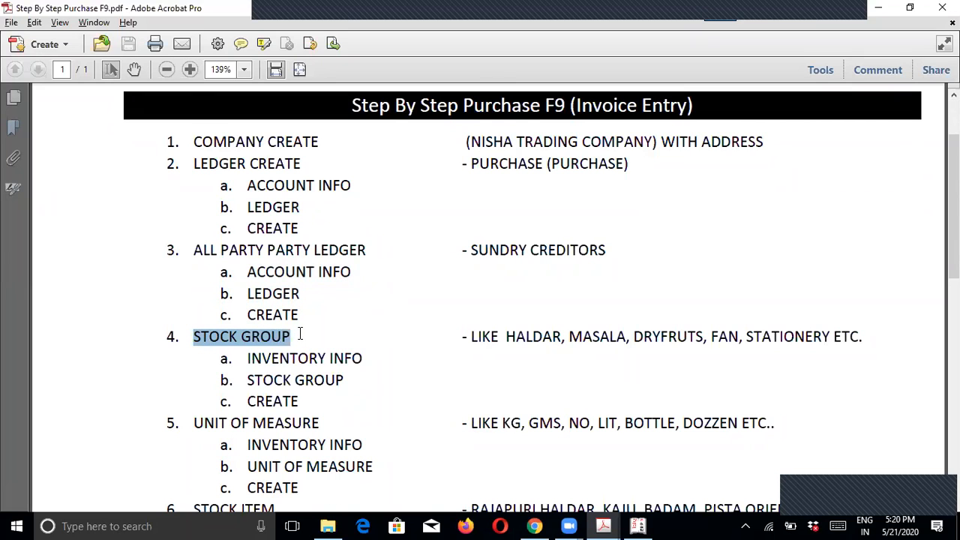
pyautogui.hotkey('alt', 'Tab')
# Step: Zoom the pamphlet out to view the whole sample invoice, then back in to 125%
pyautogui.hotkey('ctrl', '-')
pyautogui.hotkey('ctrl', '-')
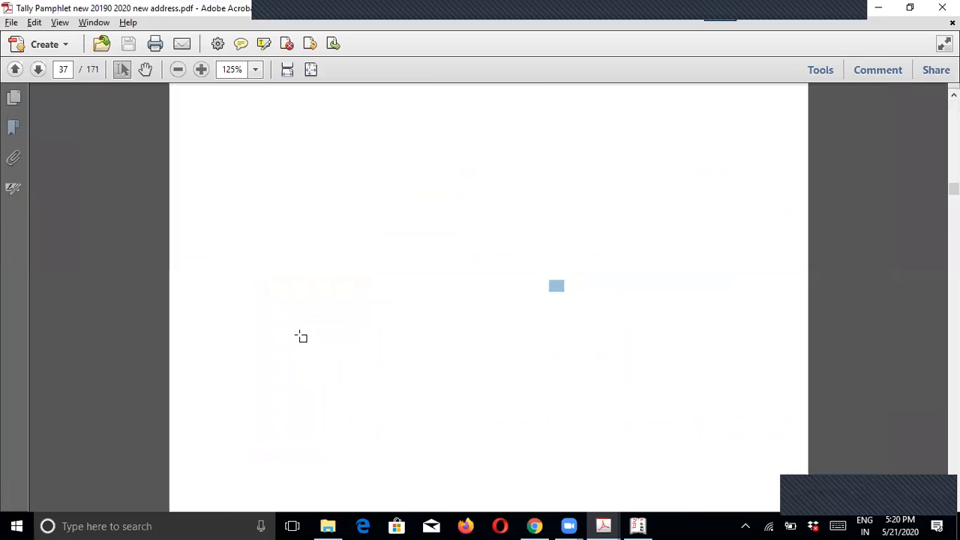
pyautogui.scroll(-2, 448, 338)
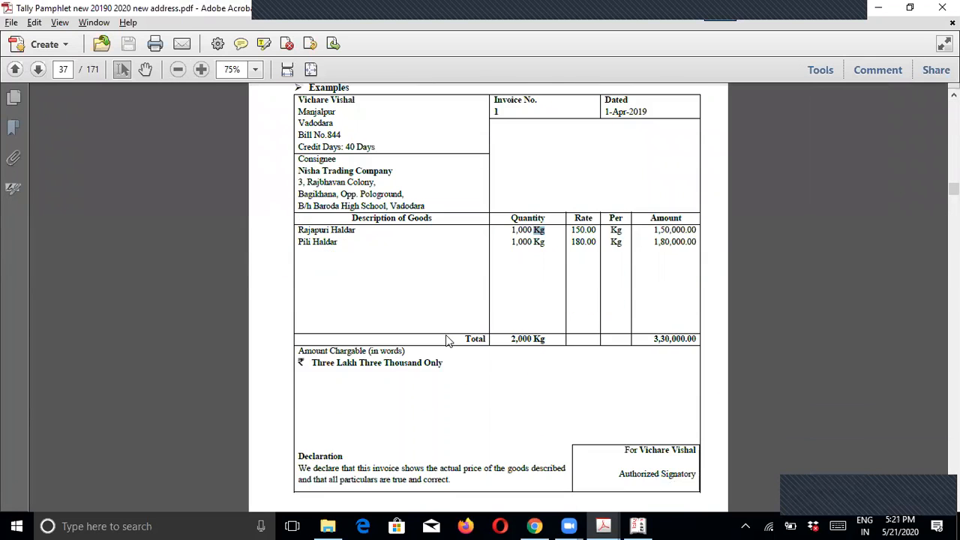
pyautogui.scroll(1, 450, 336)
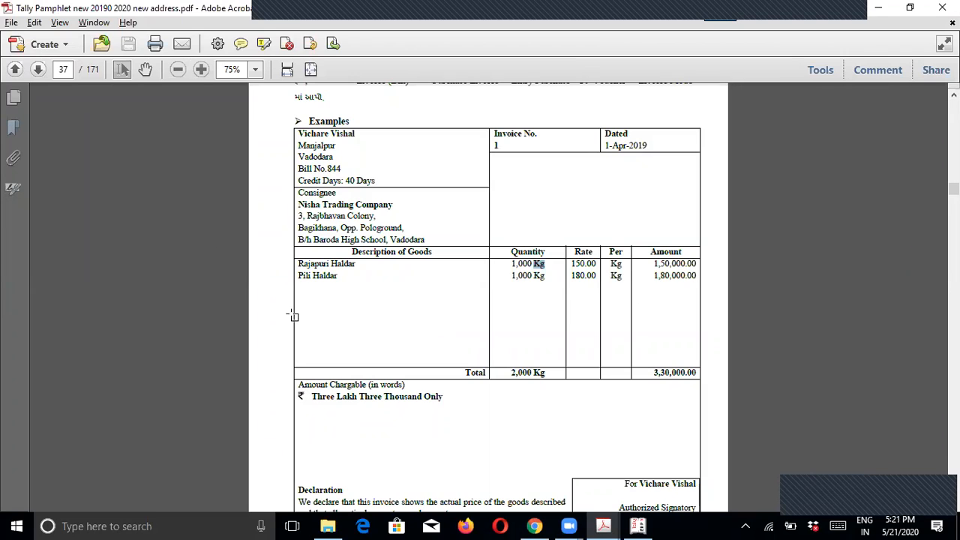
pyautogui.hotkey('ctrl', '+')
pyautogui.hotkey('ctrl', '+')
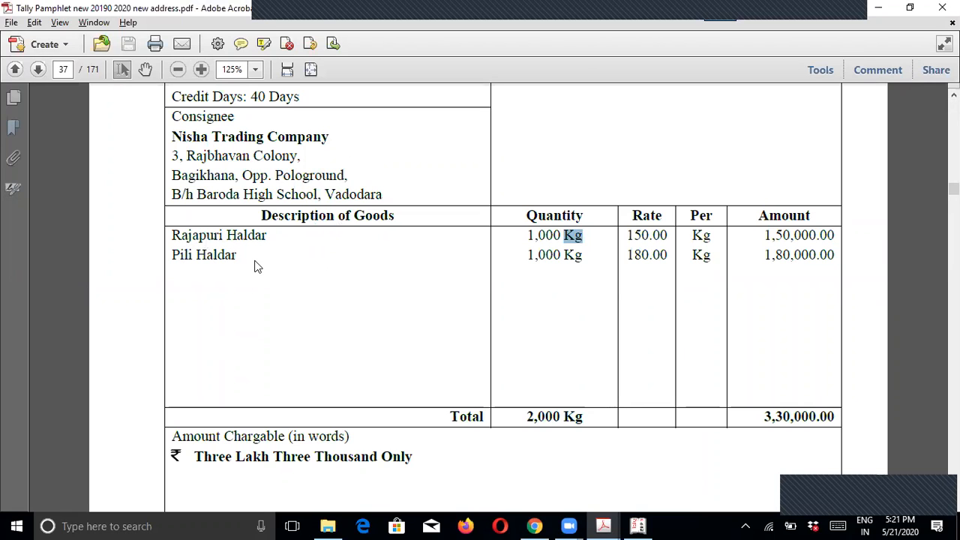
pyautogui.hotkey('alt', 'Tab')
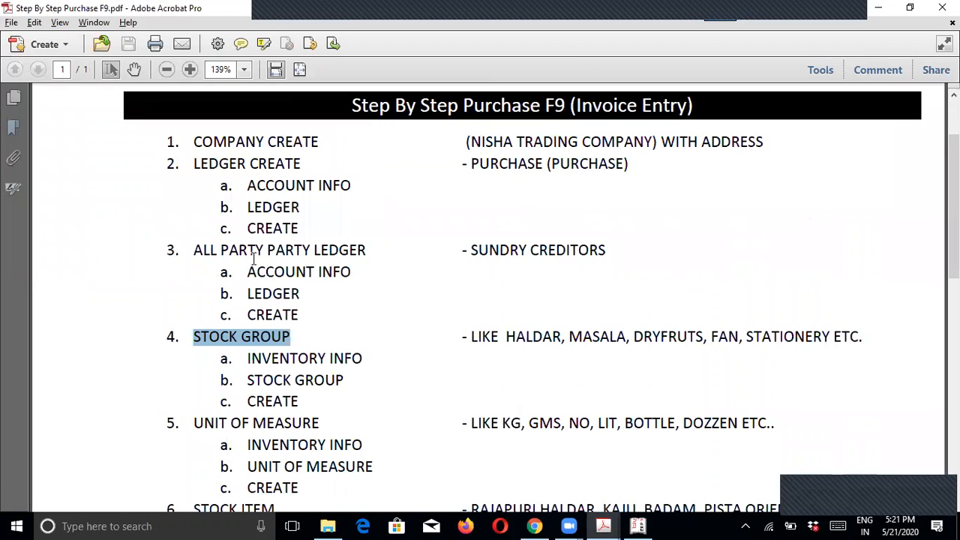
pyautogui.hotkey('alt', 'Tab')
# Step: Confirm quitting the unsaved stock item and go to Inventory Info's Stock Groups
pyautogui.press('y')
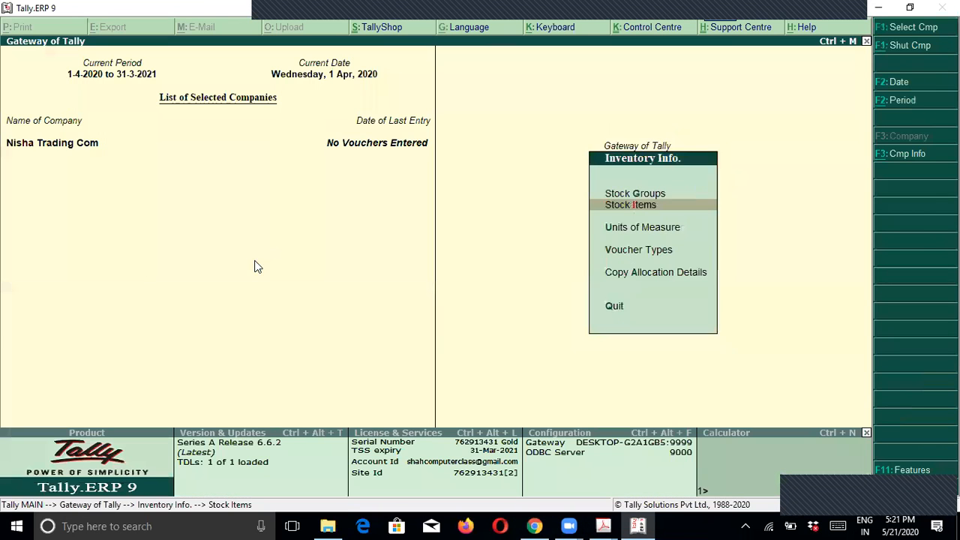
pyautogui.press('Escape')
pyautogui.press('Return')
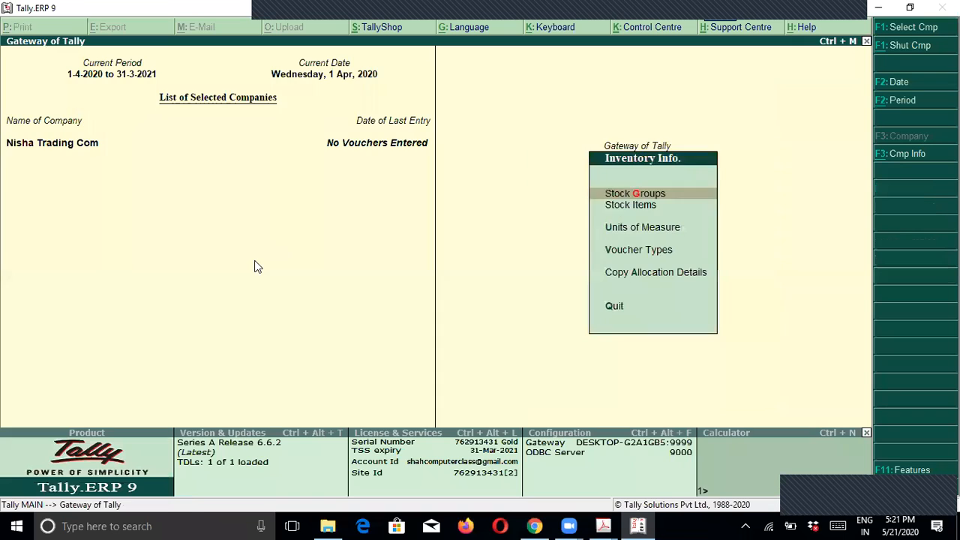
pyautogui.press('Down')
pyautogui.press('Up')
pyautogui.press('Return')
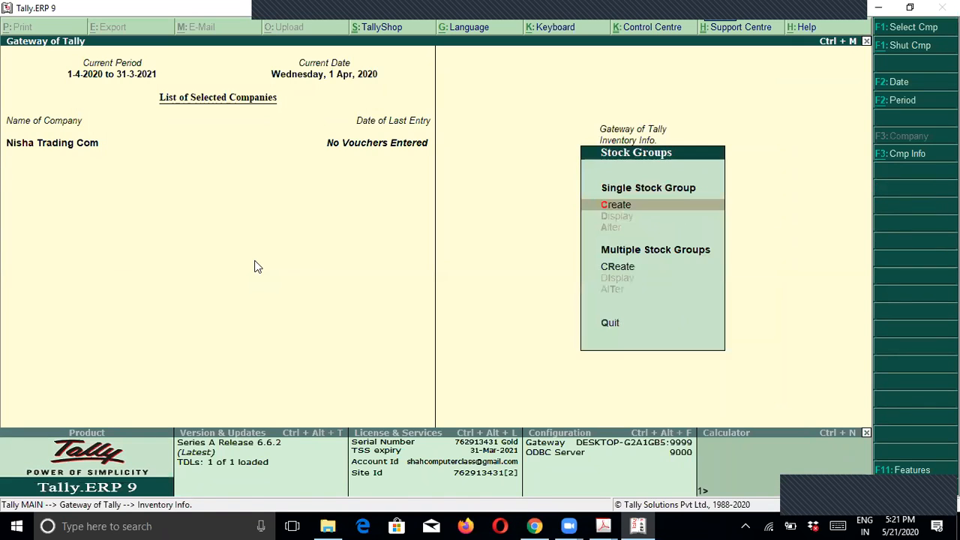
# Step: Create and save stock group Haldar under Primary without adding item quantities
pyautogui.press('Return')
pyautogui.write('Haldar')
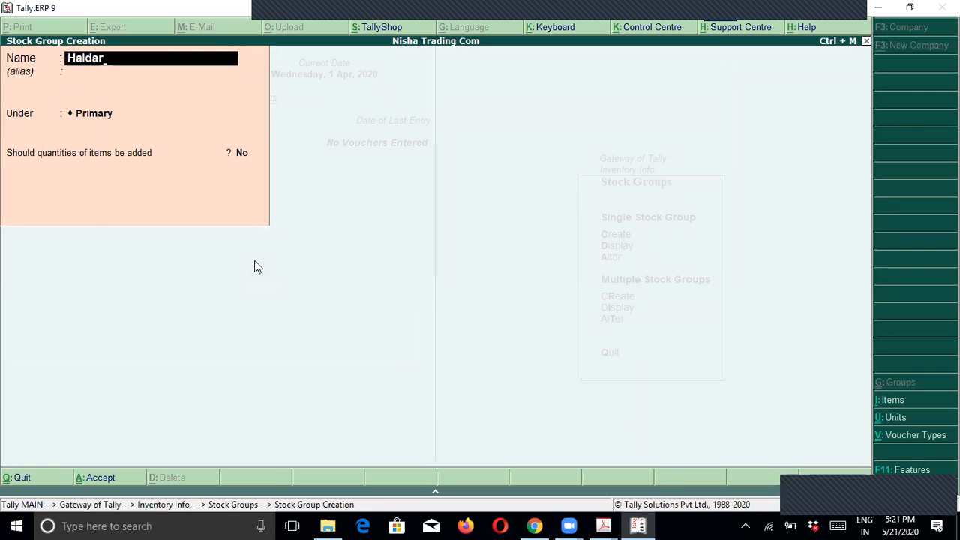
pyautogui.press('Return')
pyautogui.press('Return')
pyautogui.press('Return')
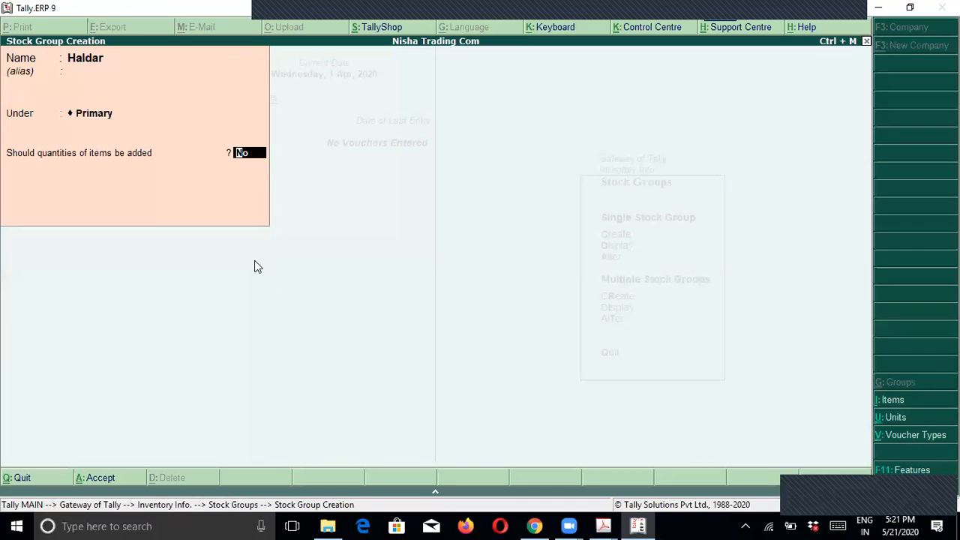
pyautogui.press('Return')
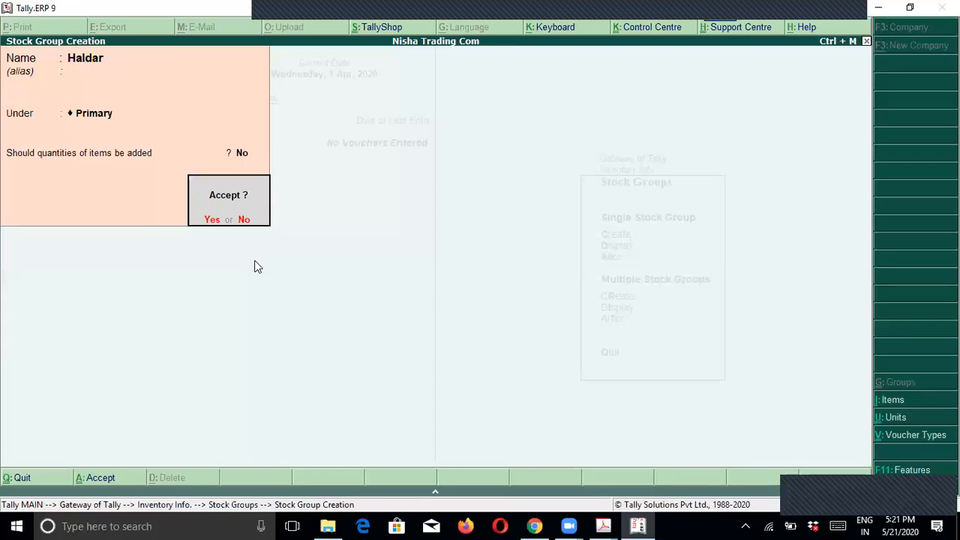
pyautogui.press('Return')
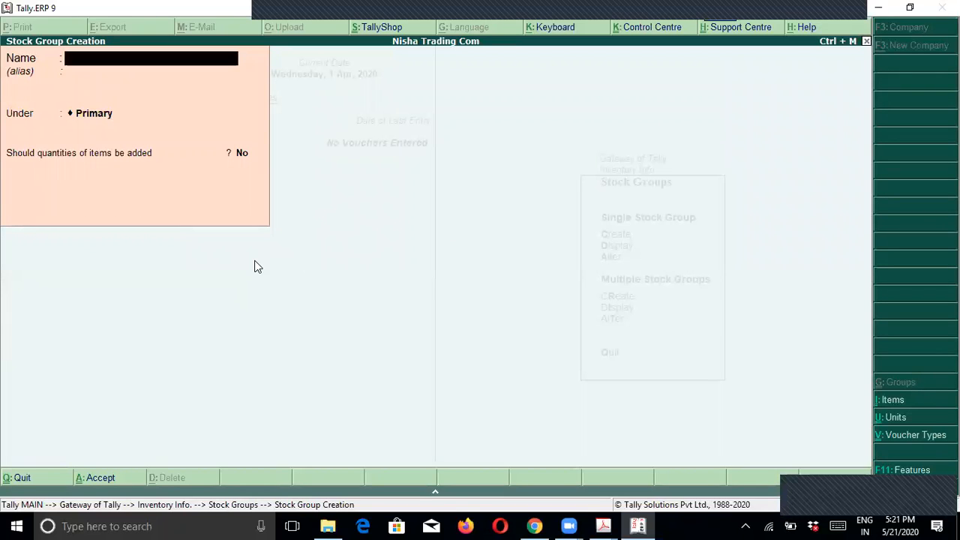
pyautogui.press('Escape')
pyautogui.press('Return')
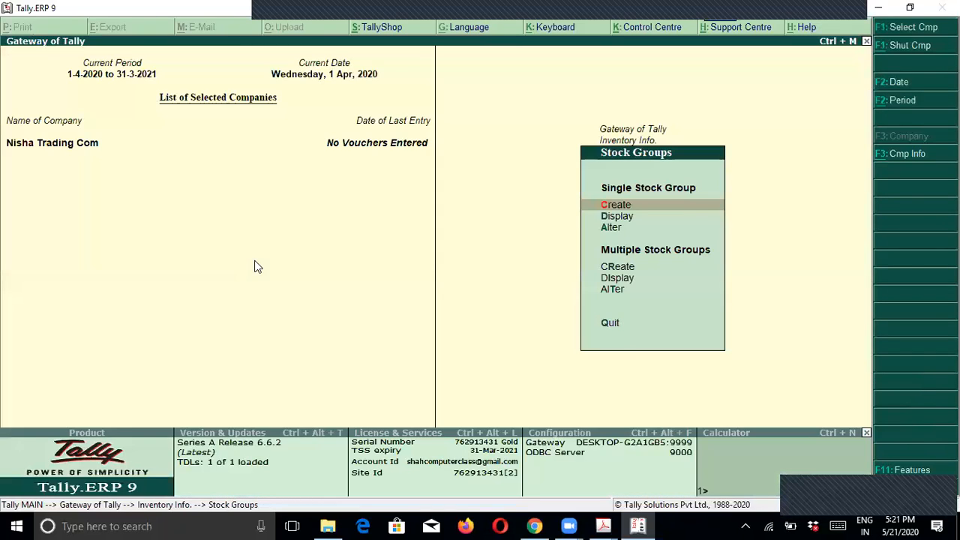
pyautogui.hotkey('alt', 'Tab')
pyautogui.scroll(-3, 249, 278)
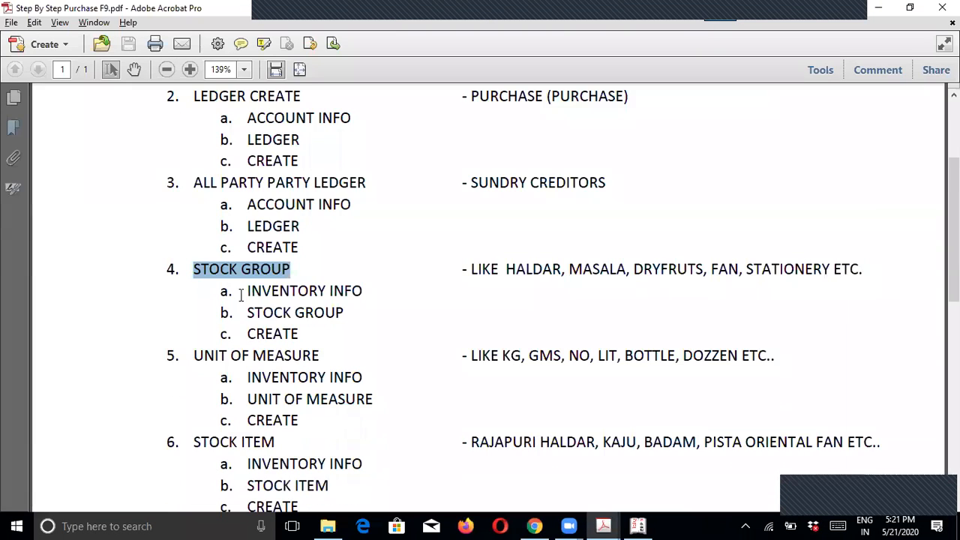
pyautogui.scroll(-1, 211, 354)
pyautogui.moveTo(192, 288); pyautogui.dragTo(321, 288)
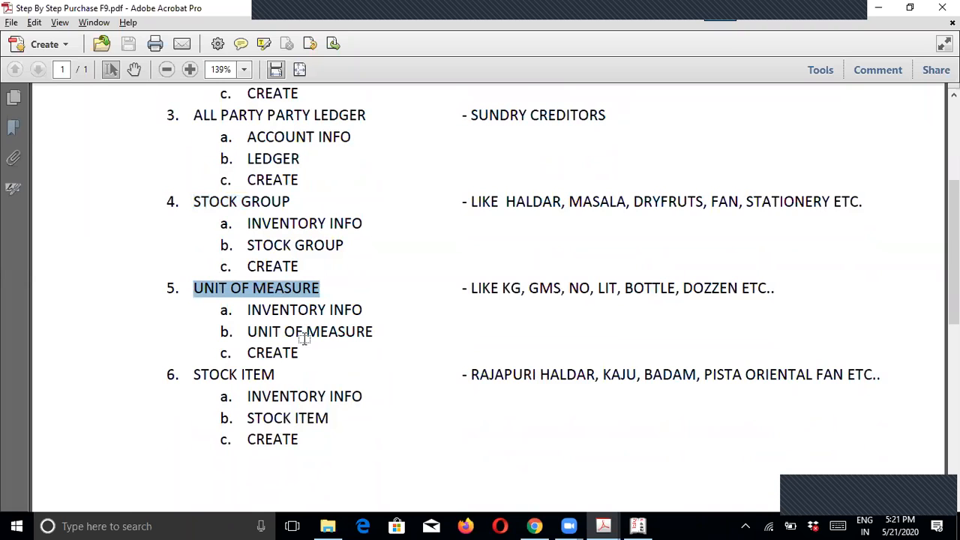
pyautogui.hotkey('alt', 'Tab')
pyautogui.hotkey('alt', 'Tab')
pyautogui.hotkey('alt', 'Tab')
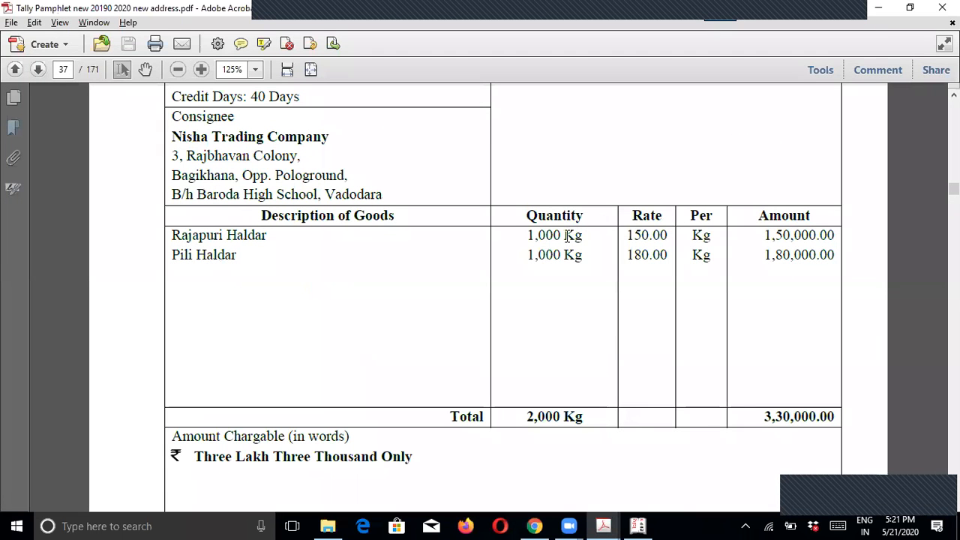
pyautogui.moveTo(565, 235); pyautogui.dragTo(588, 248)
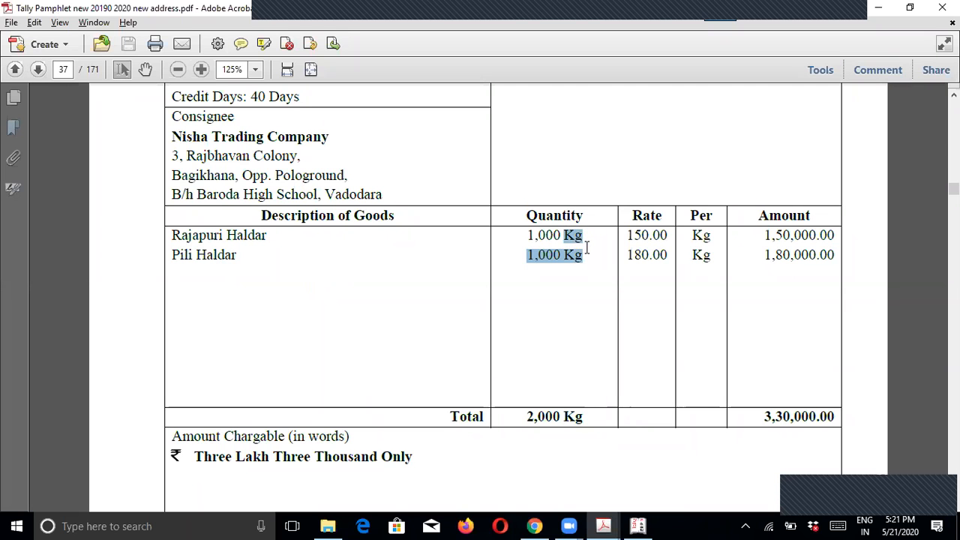
pyautogui.hotkey('alt', 'Tab')
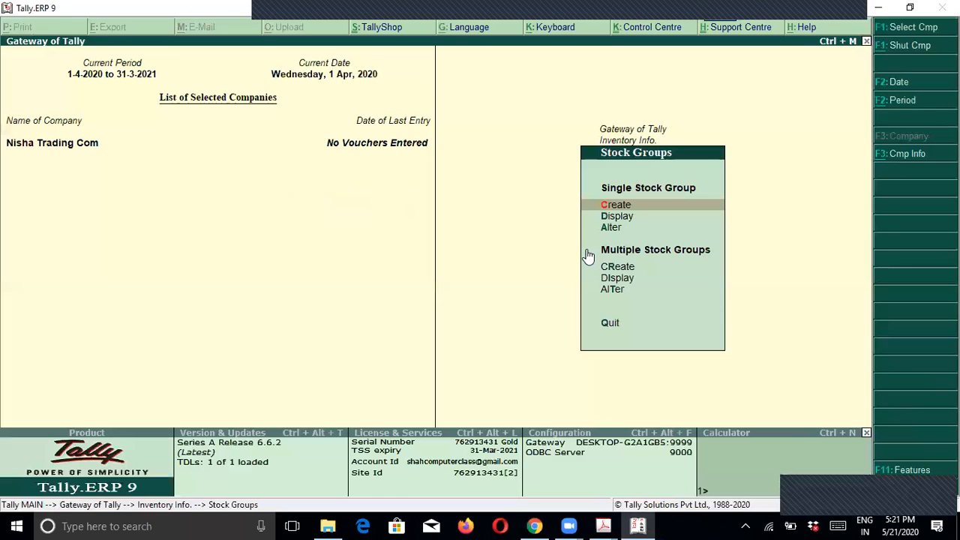
pyautogui.press('Escape')
# Step: Create the simple unit Kg with formal name Kilo Gram and 0 decimal places
pyautogui.press('Down')
pyautogui.press('Down')
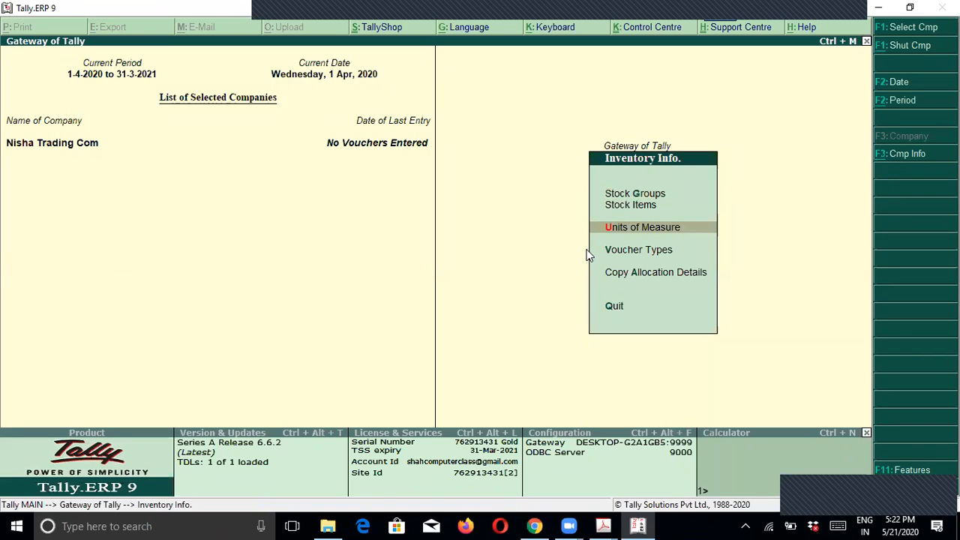
pyautogui.press('Return')
pyautogui.press('Return')
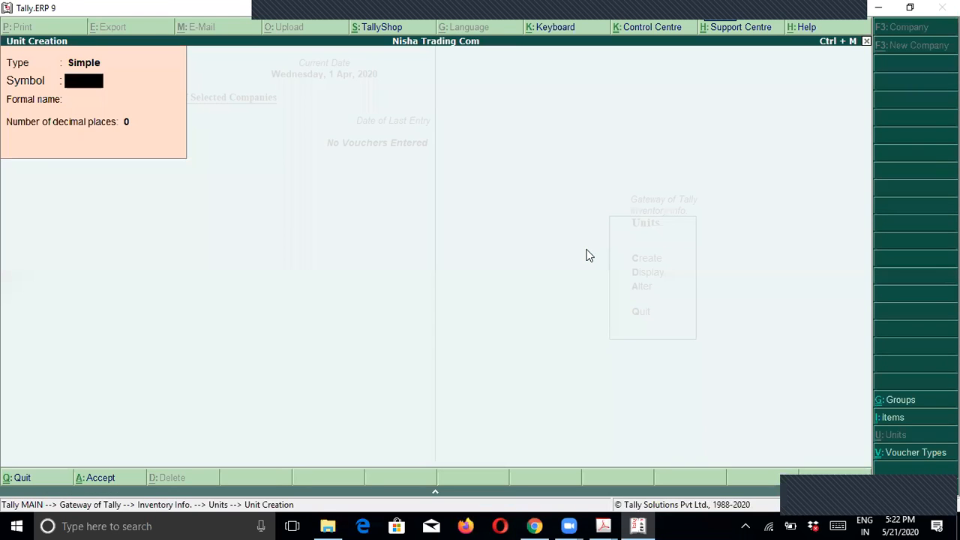
pyautogui.write('Kg')
pyautogui.press('Return')
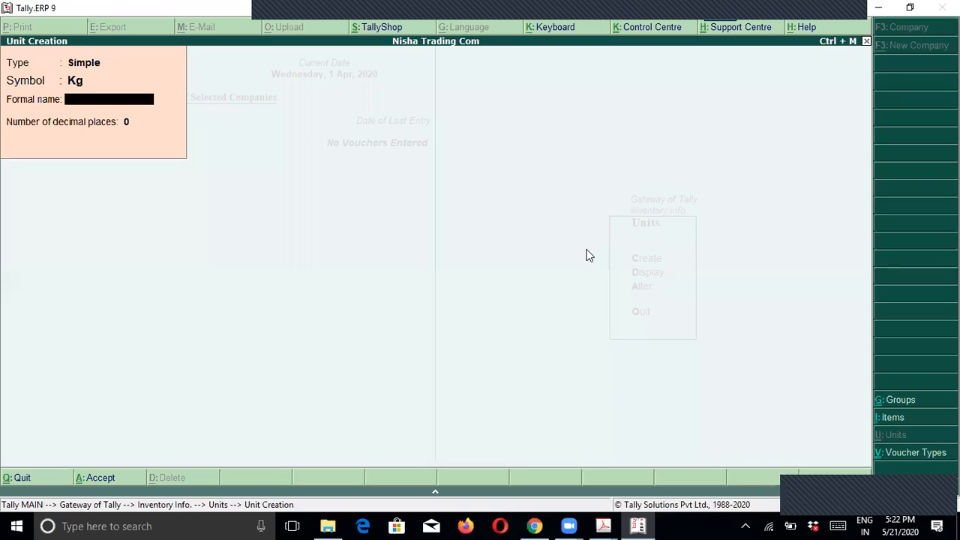
pyautogui.write('Kilo Gram')
pyautogui.press('Return')
pyautogui.press('Return')
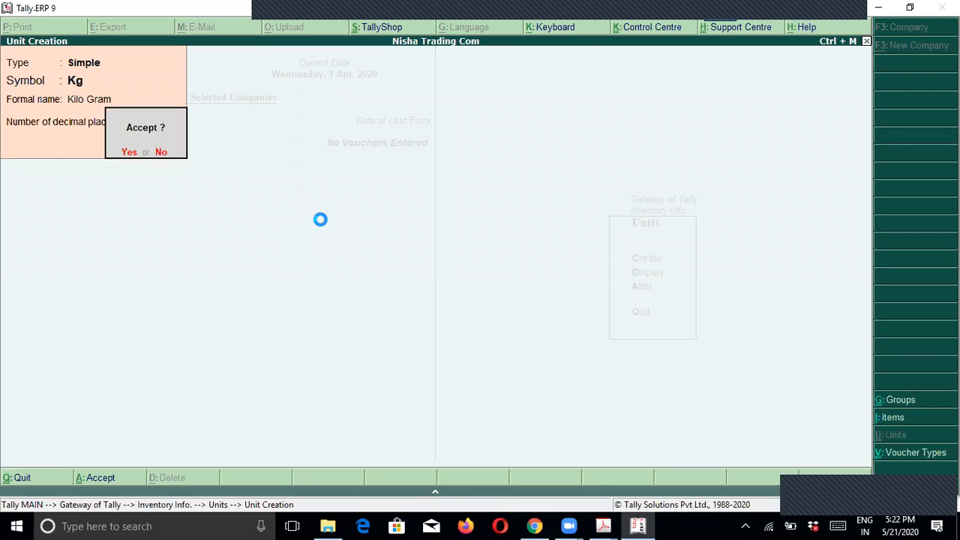
pyautogui.press('Return')
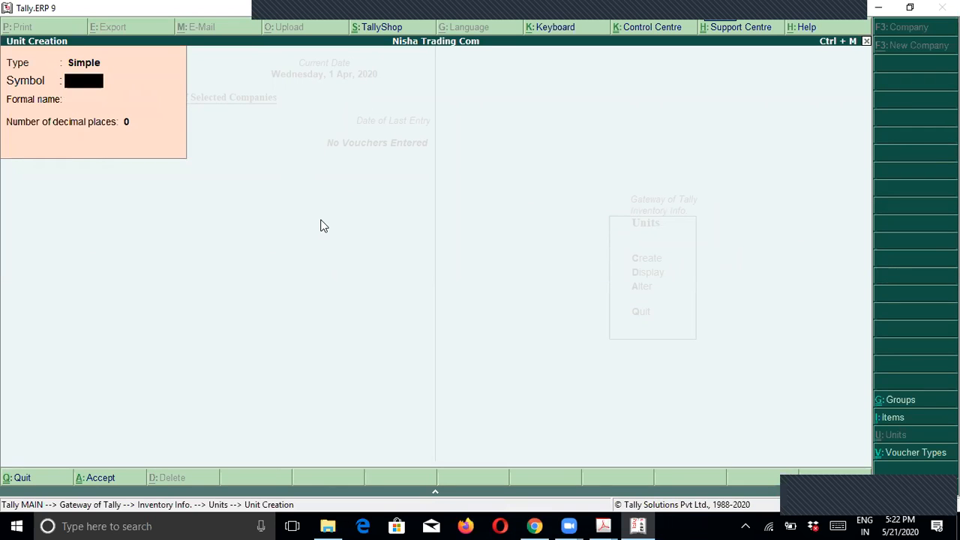
pyautogui.press('Escape')
pyautogui.press('Escape')
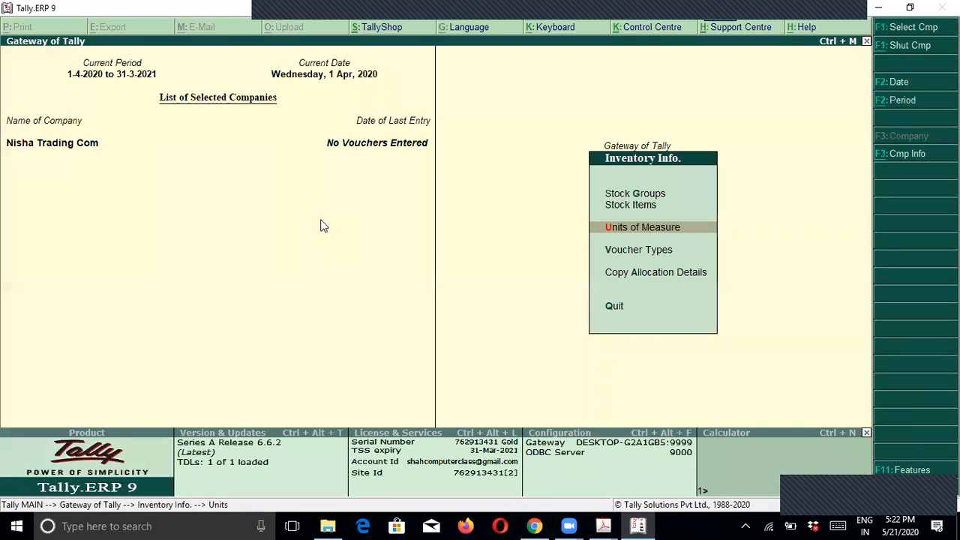
# Step: Open stock item creation and enter the name Rajapuri Haldar
pyautogui.press('Up')
pyautogui.press('Up')
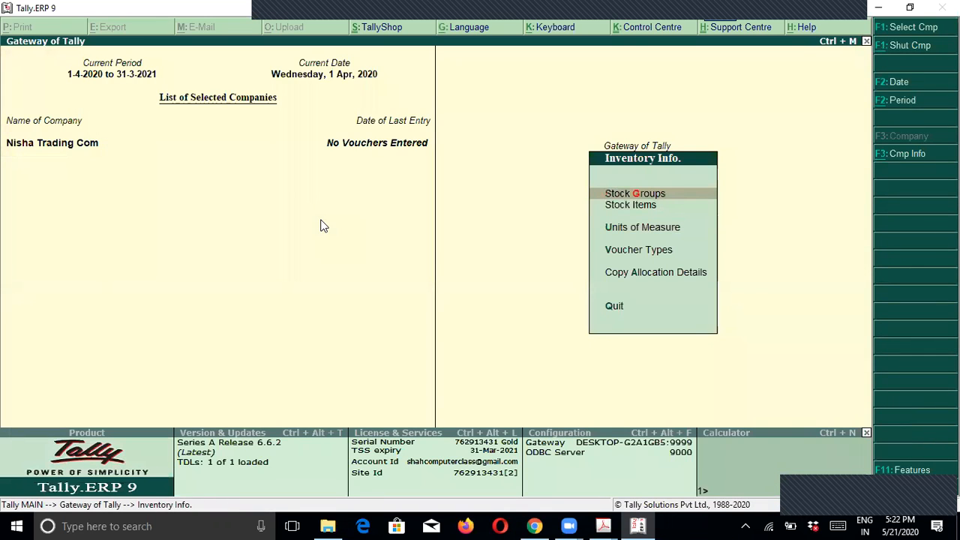
pyautogui.press('Down')
pyautogui.press('Down')
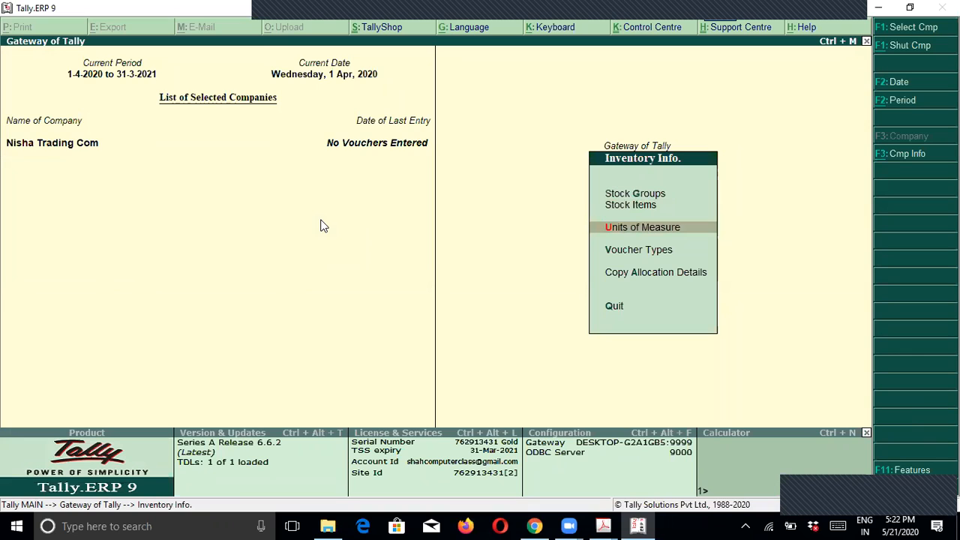
pyautogui.press('Up')
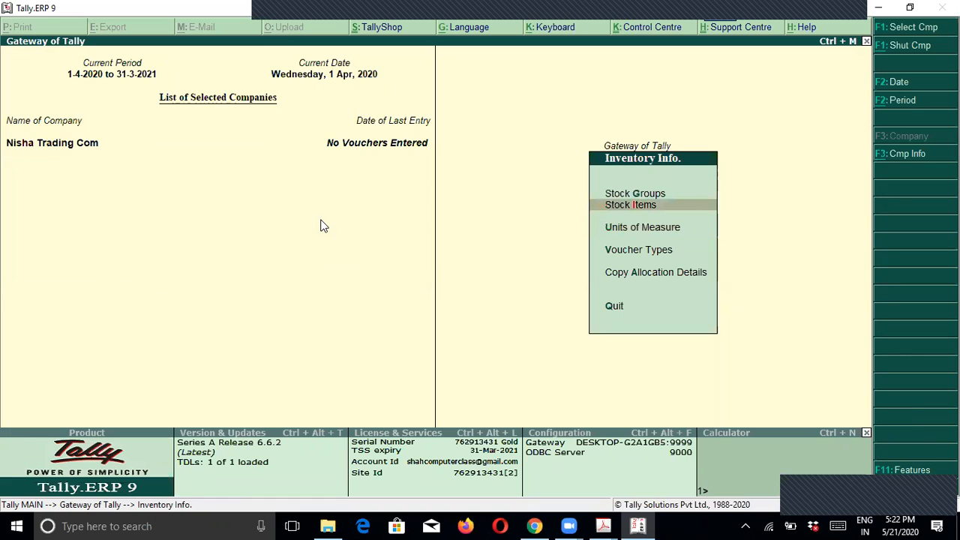
pyautogui.press('Return')
pyautogui.press('Return')
pyautogui.write('R')
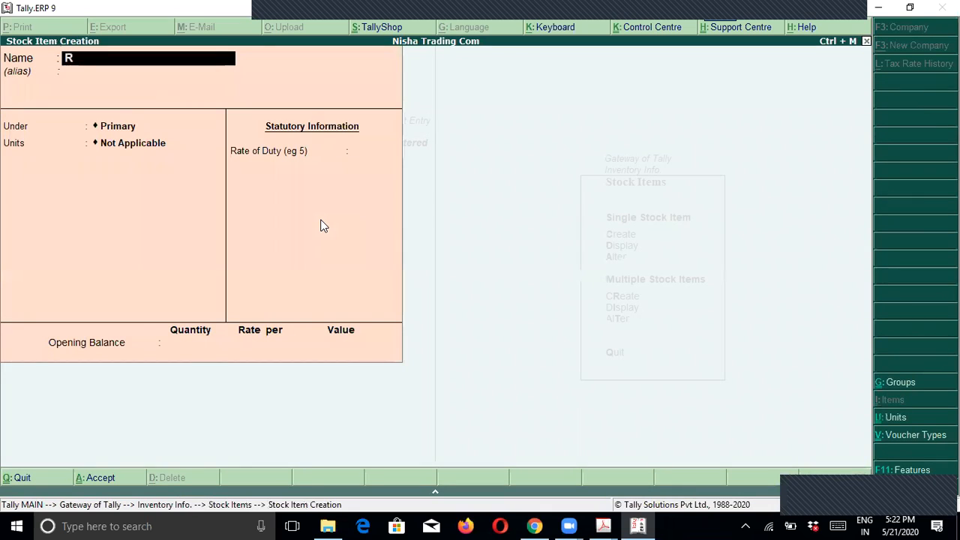
pyautogui.write('ajapuri')
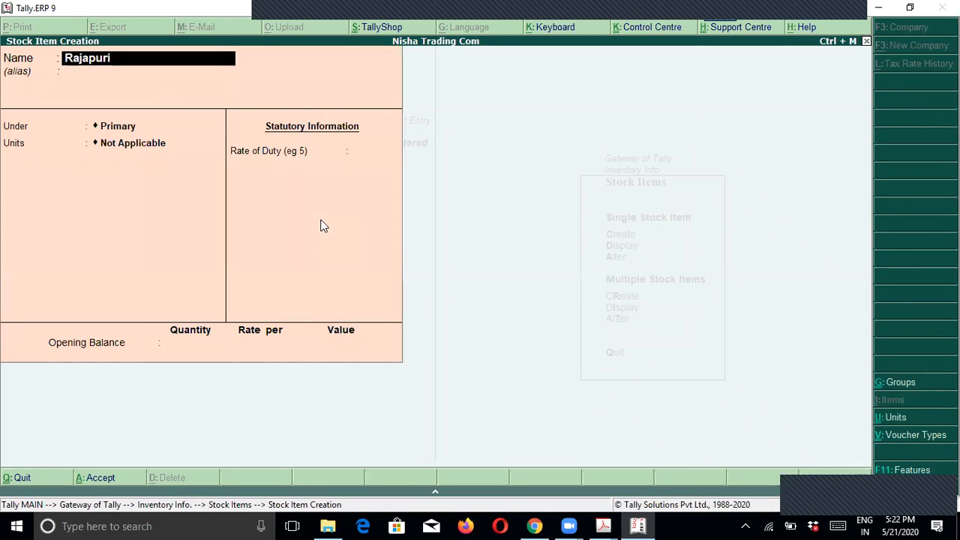
pyautogui.write(' Haldar')
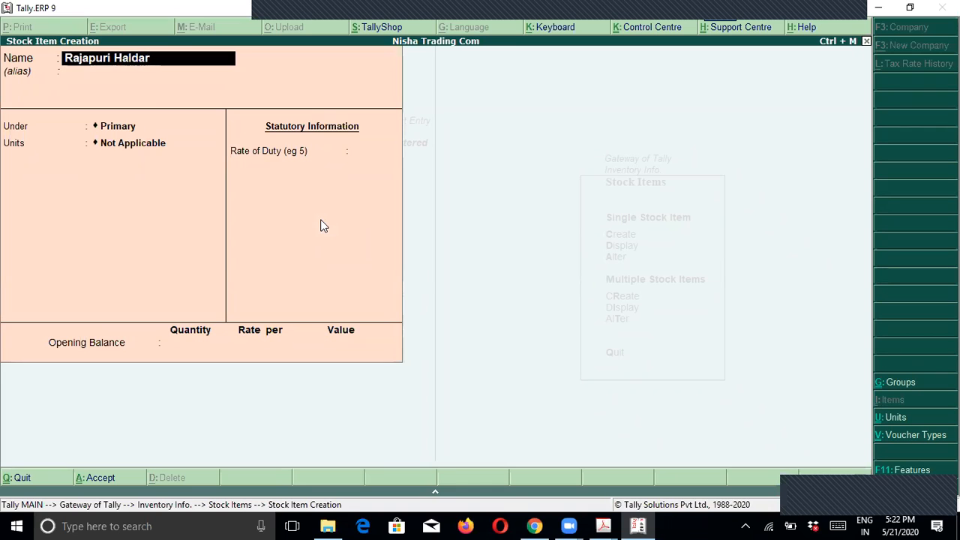
pyautogui.press('Return')
pyautogui.press('Return')
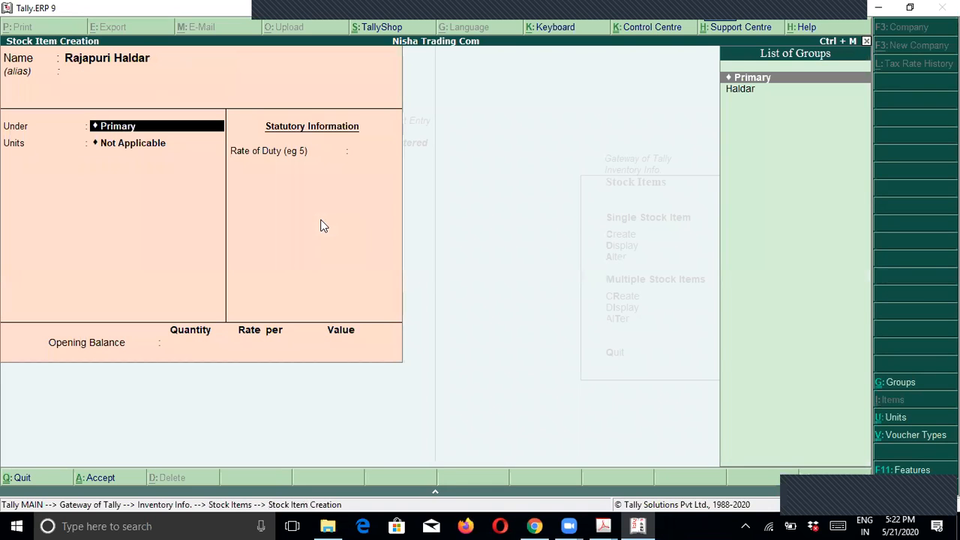
# Step: Assign group Haldar and unit Kg, keep remaining defaults, and save the item
pyautogui.press('Down')
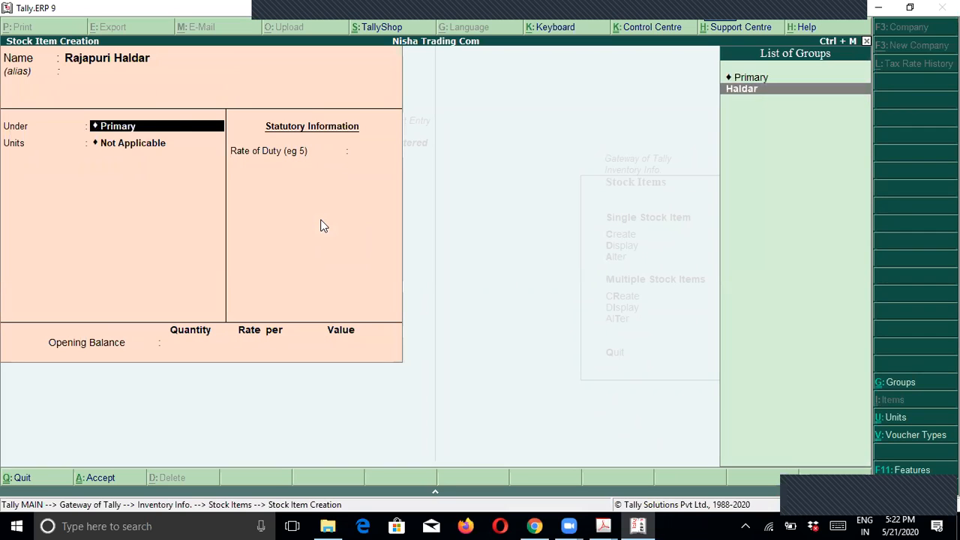
pyautogui.press('Return')
pyautogui.press('Down')
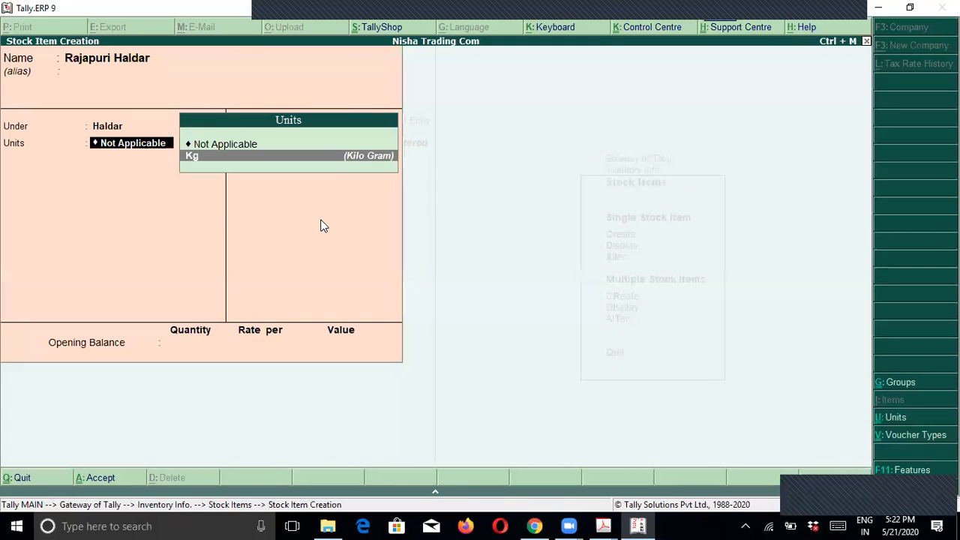
pyautogui.press('Return')
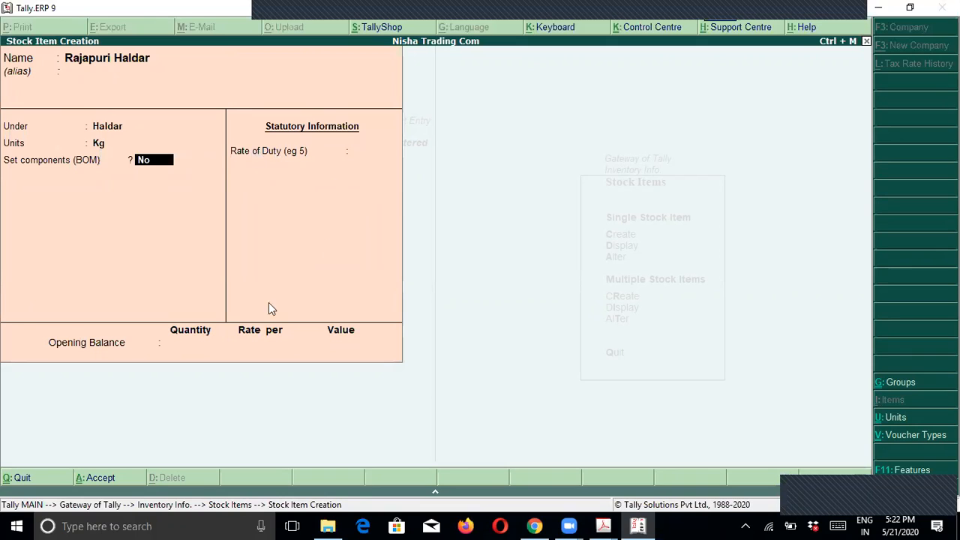
pyautogui.press('Return')
pyautogui.press('Return')
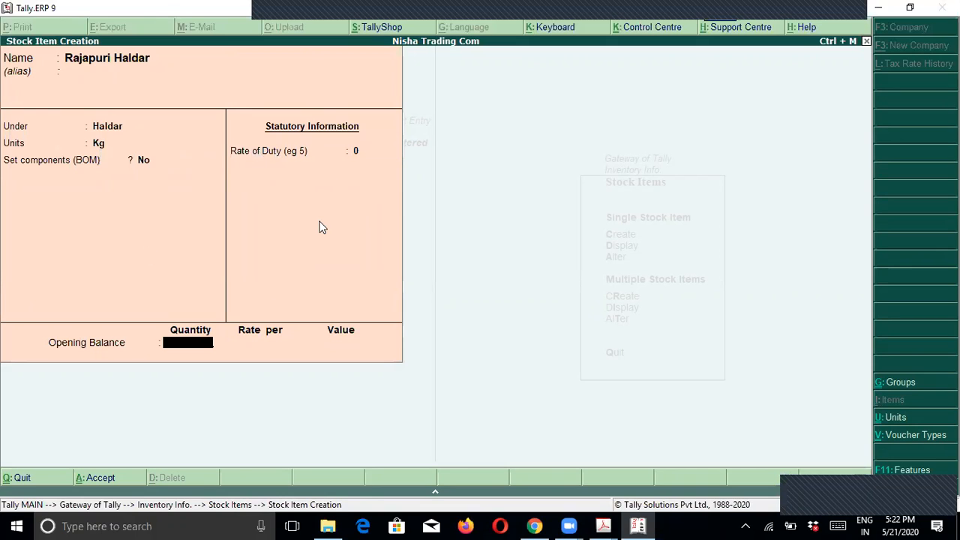
pyautogui.press('Return')
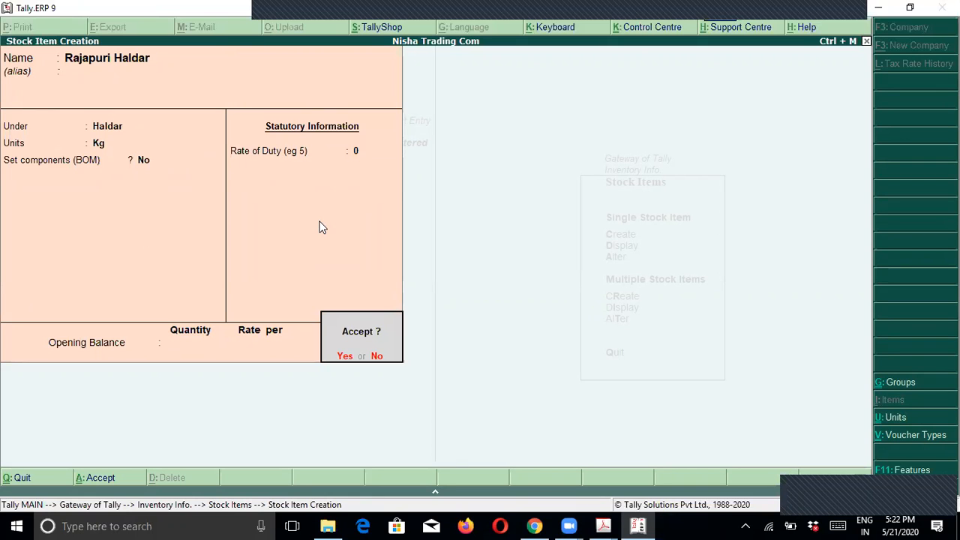
pyautogui.press('Return')
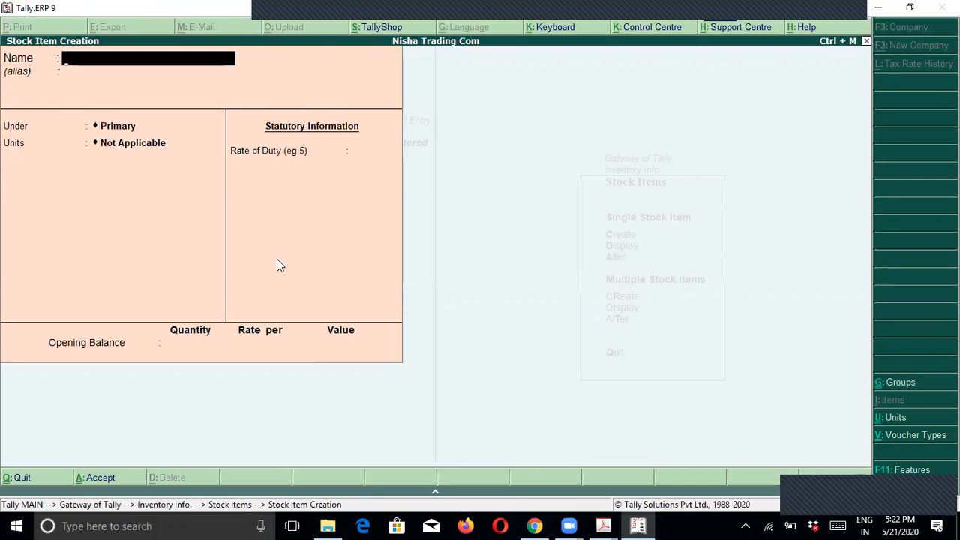
pyautogui.hotkey('alt', 'Tab')
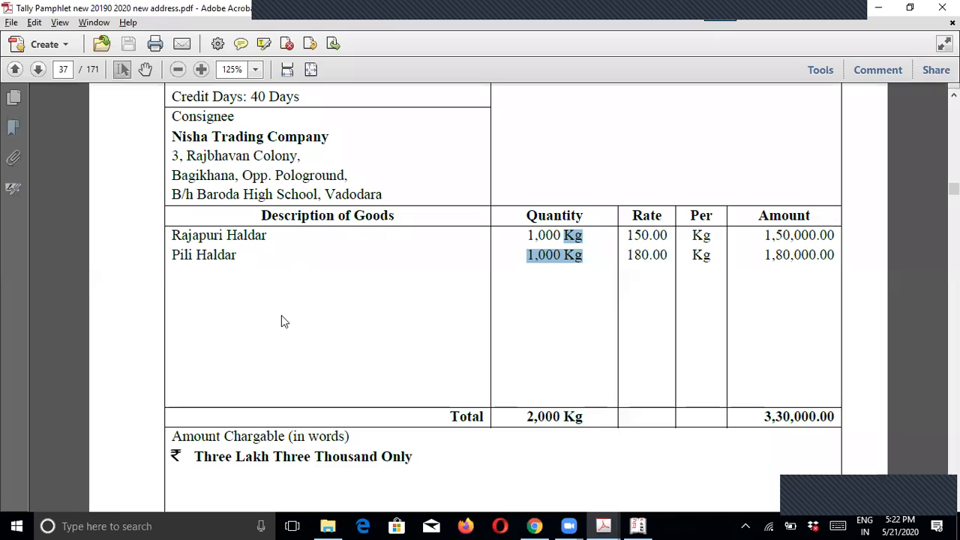
# Step: Create stock item Pili Haldar under the Haldar group with unit Kg
pyautogui.hotkey('alt', 'Tab')
pyautogui.write('Pili')
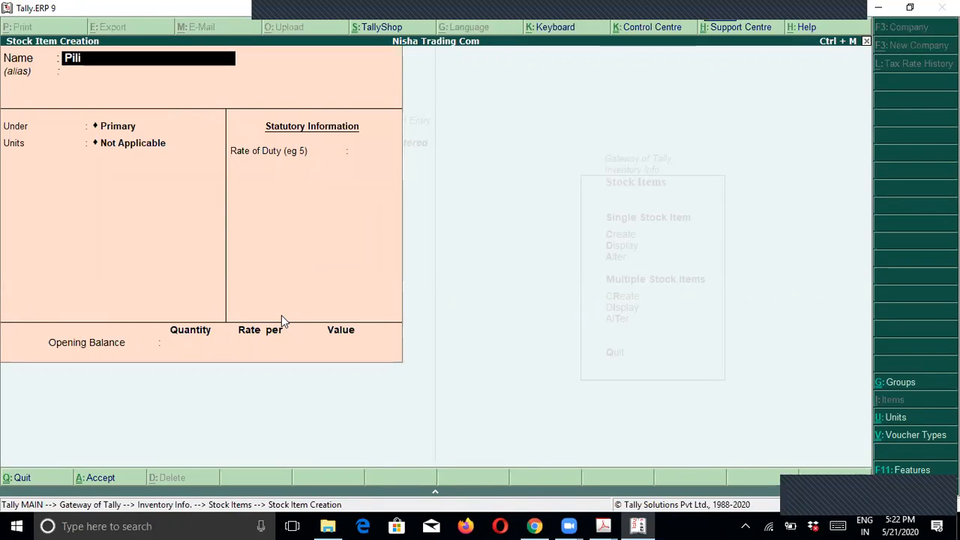
pyautogui.write(' Haldar')
pyautogui.press('Return')
pyautogui.press('Return')
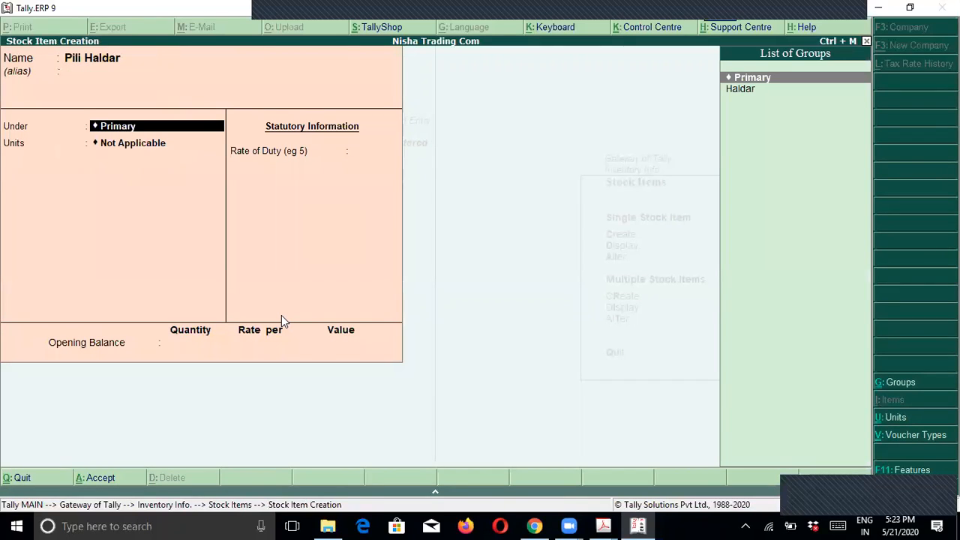
pyautogui.press('Down')
pyautogui.press('Return')
pyautogui.press('Down')
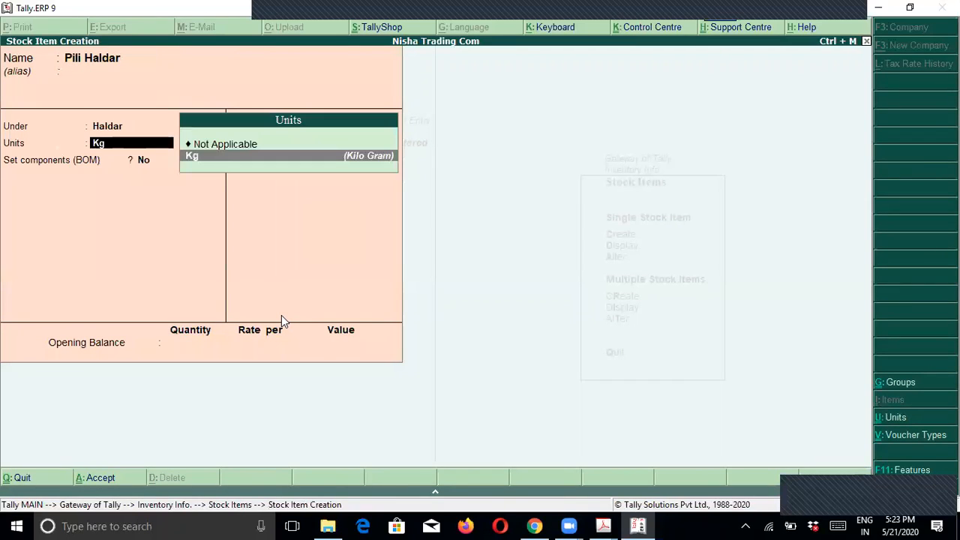
pyautogui.press('Return')
pyautogui.press('Return')
pyautogui.press('Return')
pyautogui.press('Return')
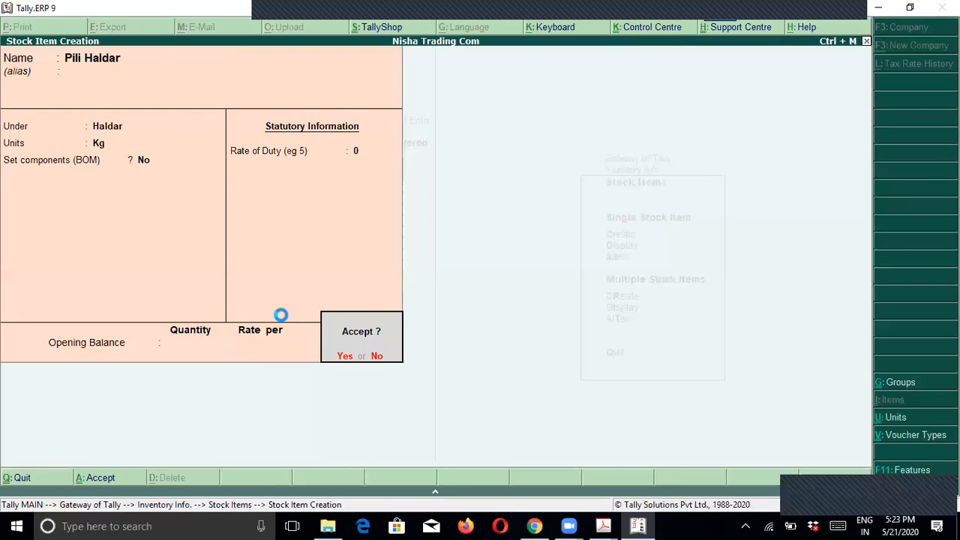
pyautogui.press('Return')
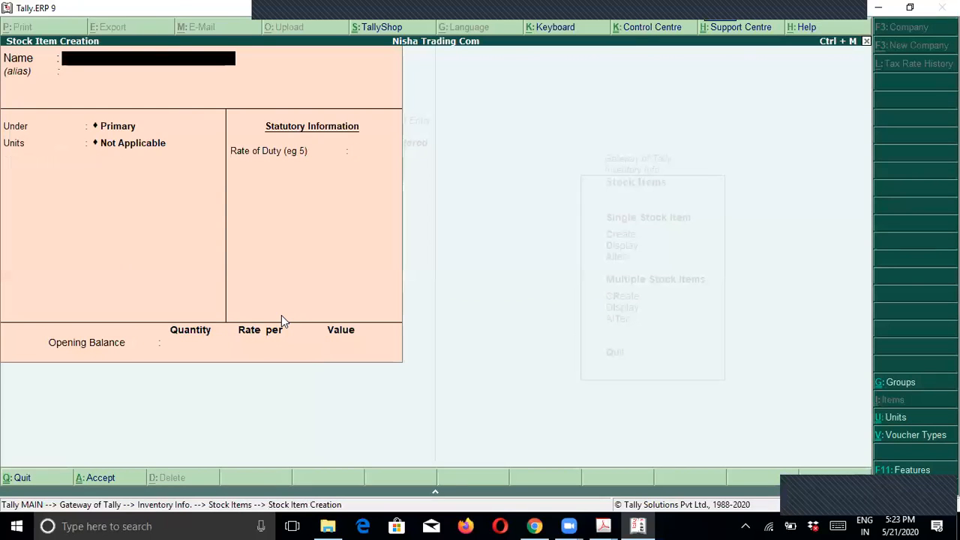
pyautogui.hotkey('alt', 'Tab')
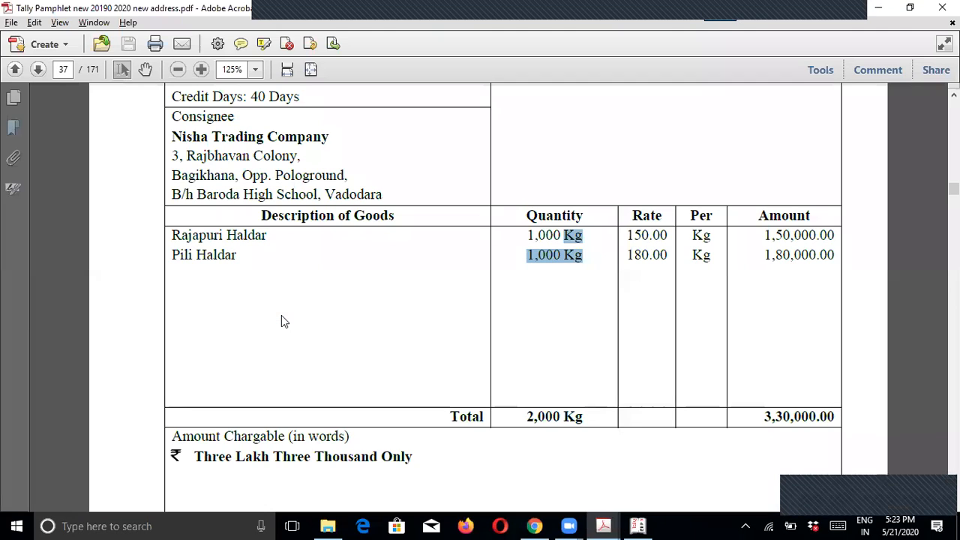
# Step: Scroll to invoice 2 in the PDF and select its details
pyautogui.click(275, 251)
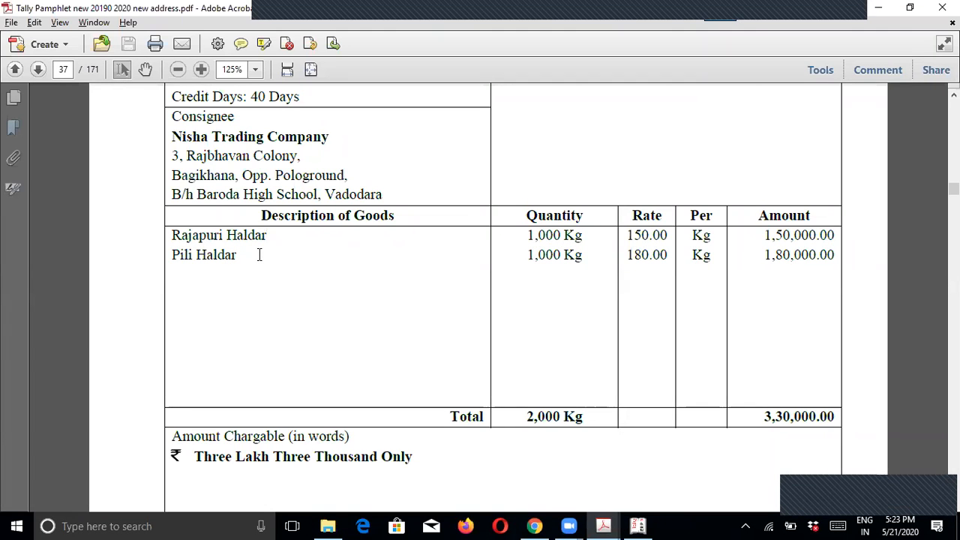
pyautogui.scroll(2, 298, 298)
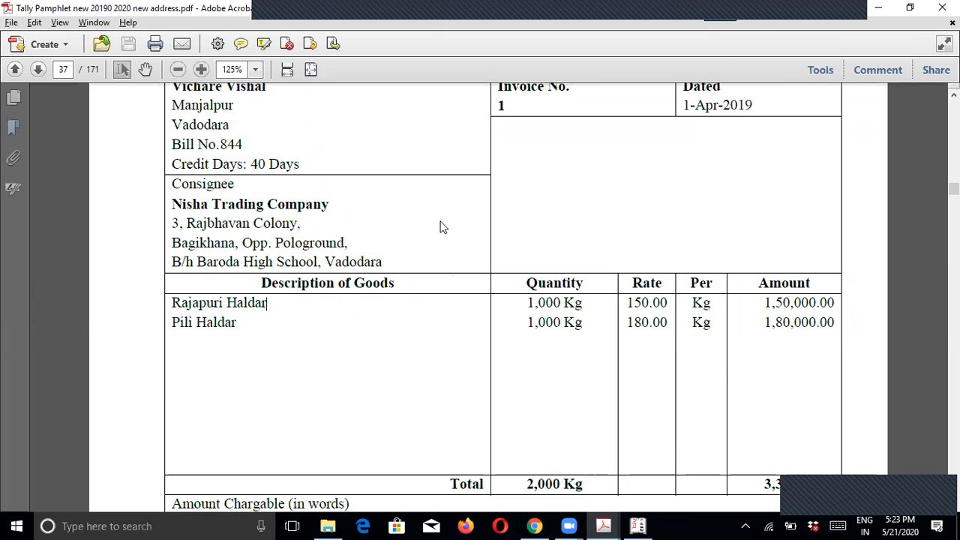
pyautogui.scroll(1, 298, 295)
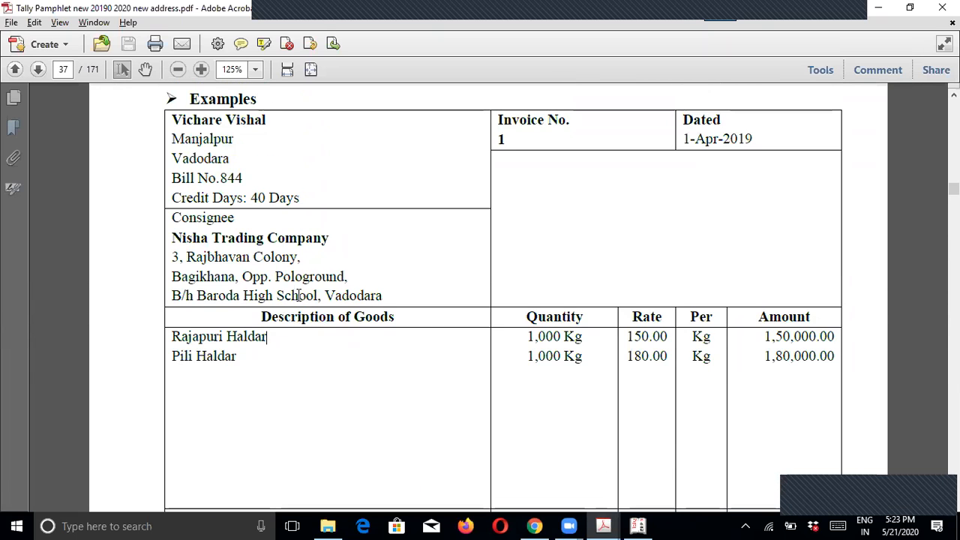
pyautogui.scroll(-2, 281, 315)
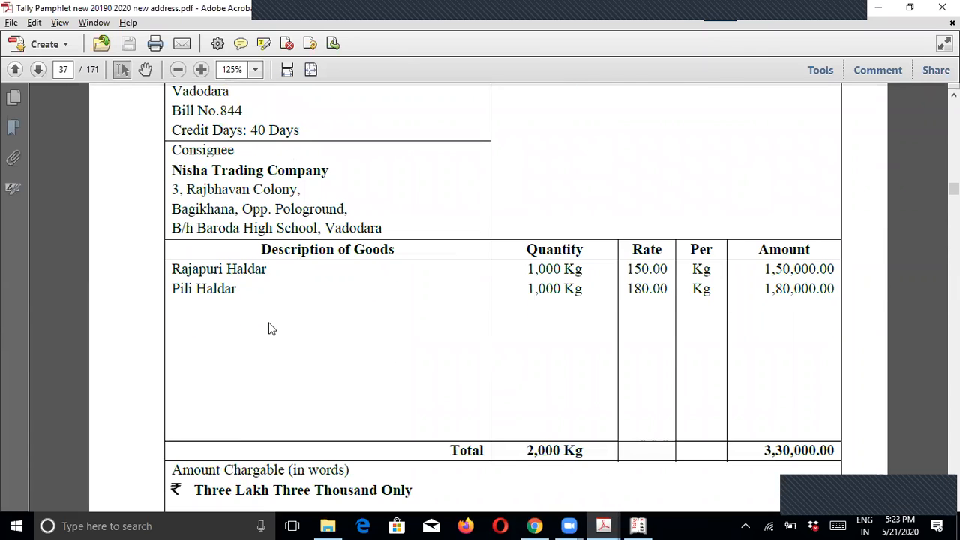
pyautogui.scroll(-8, 261, 312)
pyautogui.scroll(-10, 260, 313)
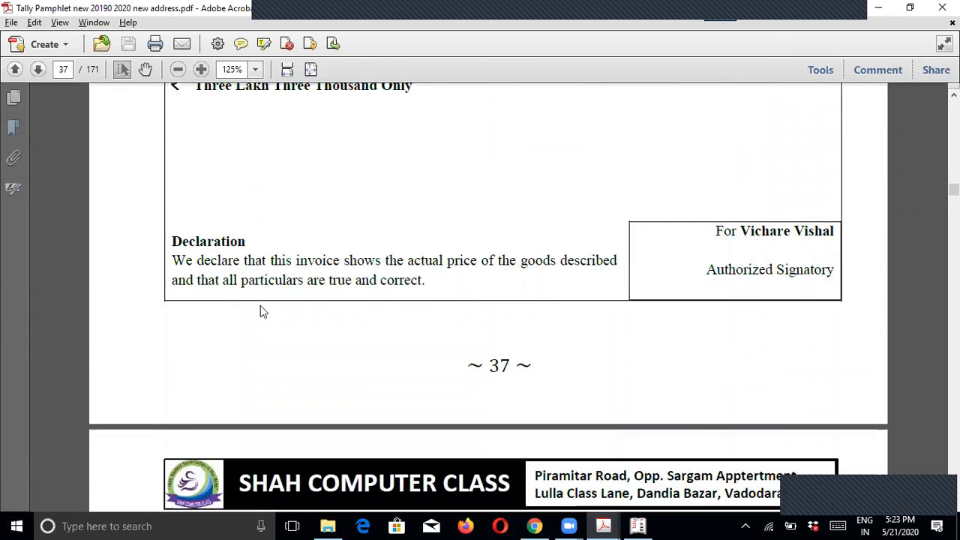
pyautogui.scroll(-2, 261, 307)
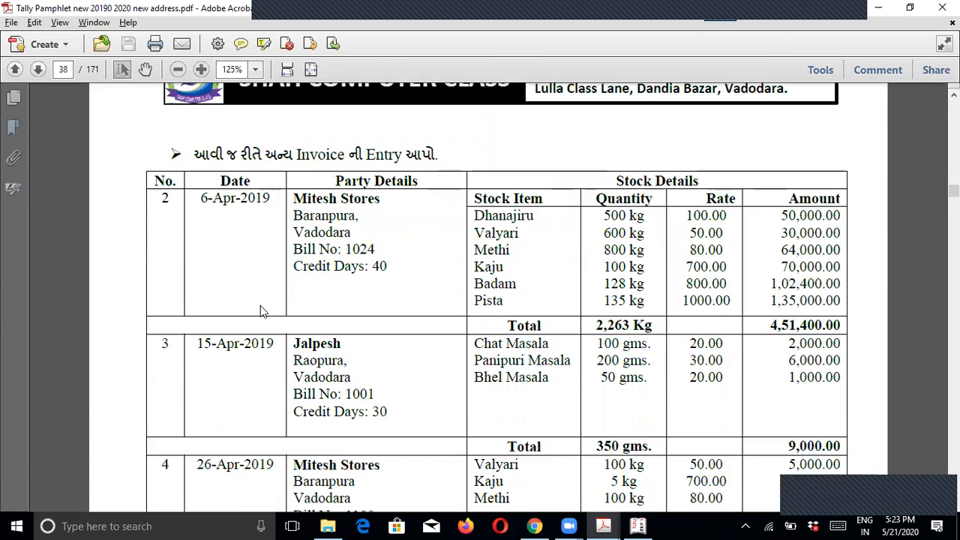
pyautogui.moveTo(190, 200); pyautogui.dragTo(797, 294)
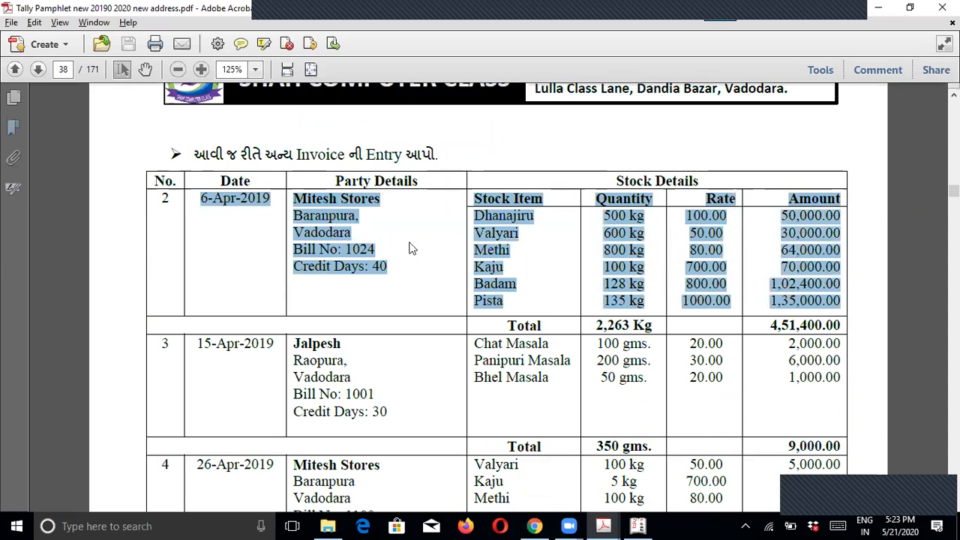
pyautogui.click(324, 249)
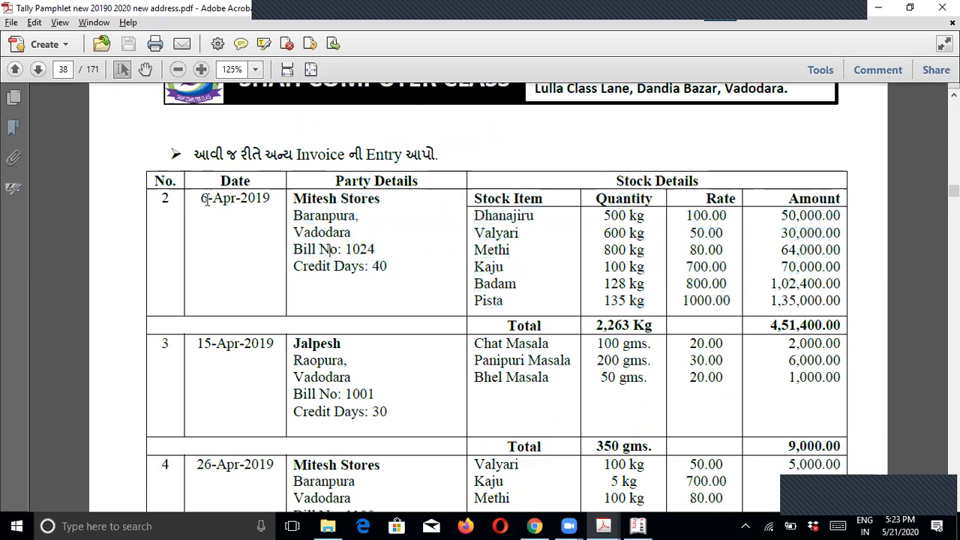
# Step: Highlight party Mitesh Stores and stock items Dhanajiru through Badam in the invoice table
pyautogui.moveTo(292, 199); pyautogui.dragTo(380, 200)
pyautogui.moveTo(473, 216); pyautogui.dragTo(519, 300)
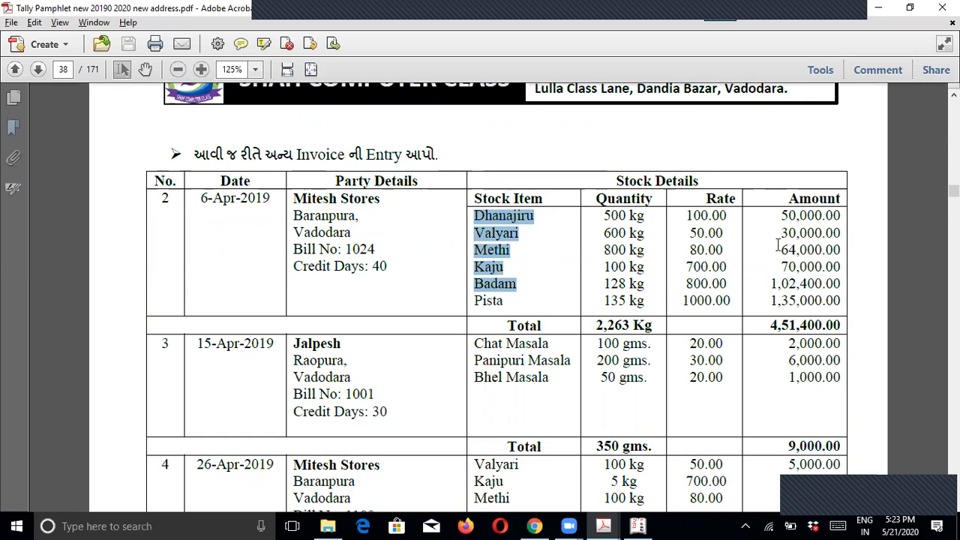
pyautogui.click(426, 269)
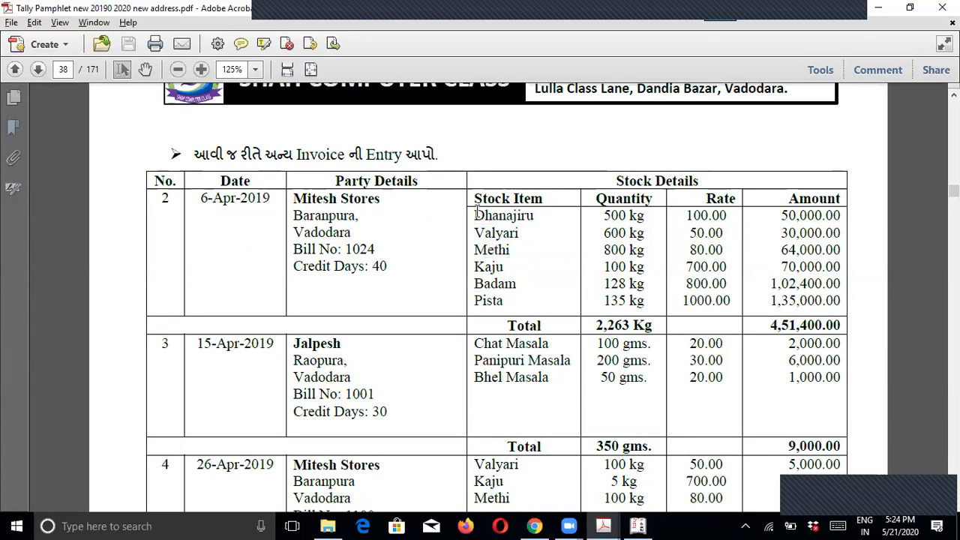
pyautogui.moveTo(474, 214); pyautogui.dragTo(514, 304)
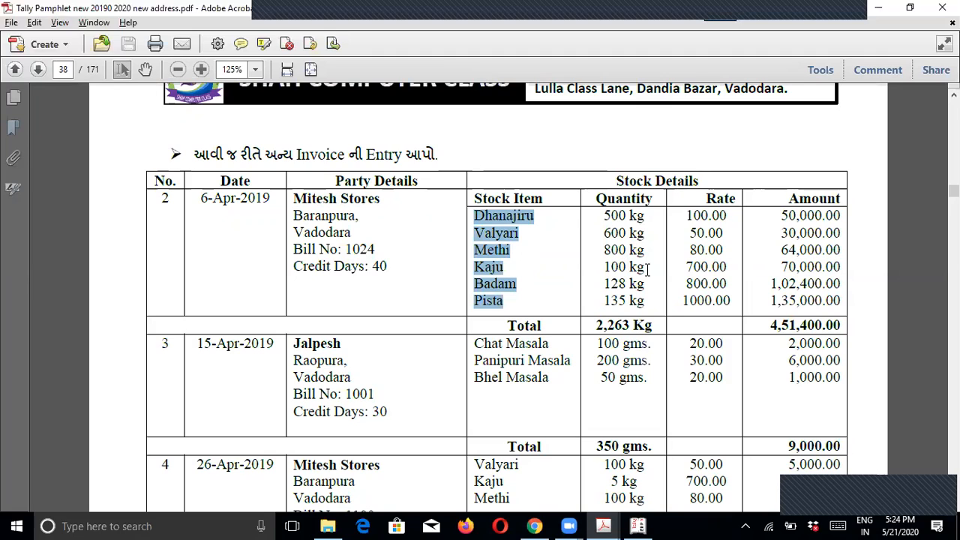
pyautogui.click(539, 217)
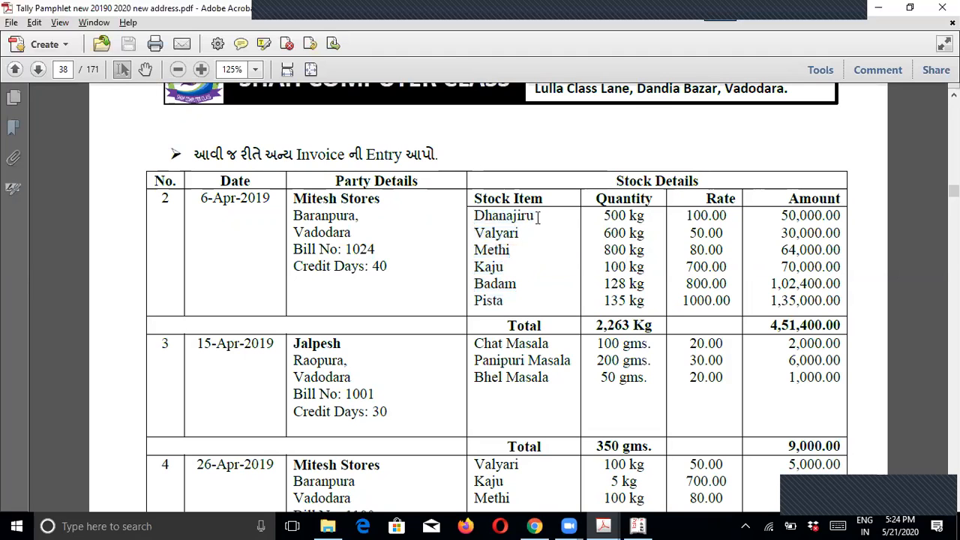
pyautogui.moveTo(475, 217); pyautogui.dragTo(518, 297)
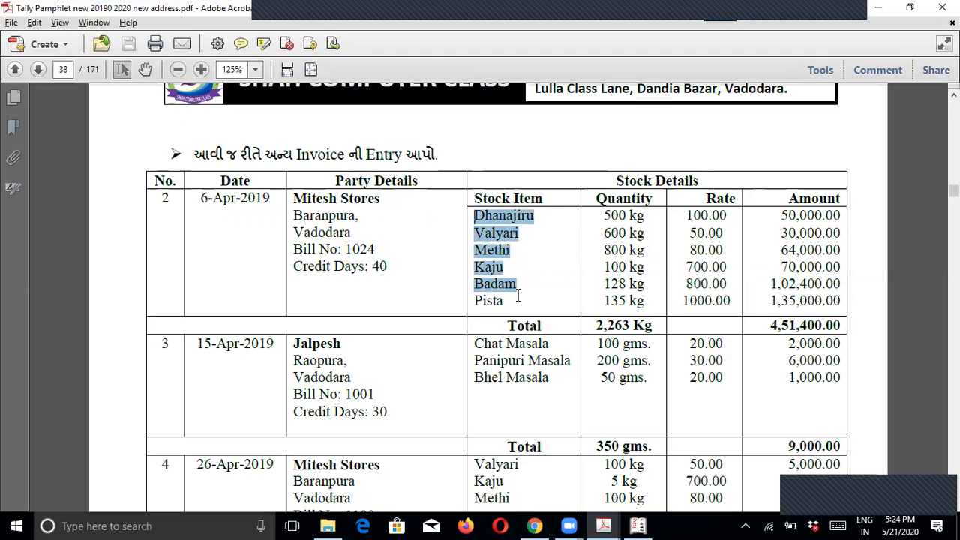
pyautogui.click(508, 302)
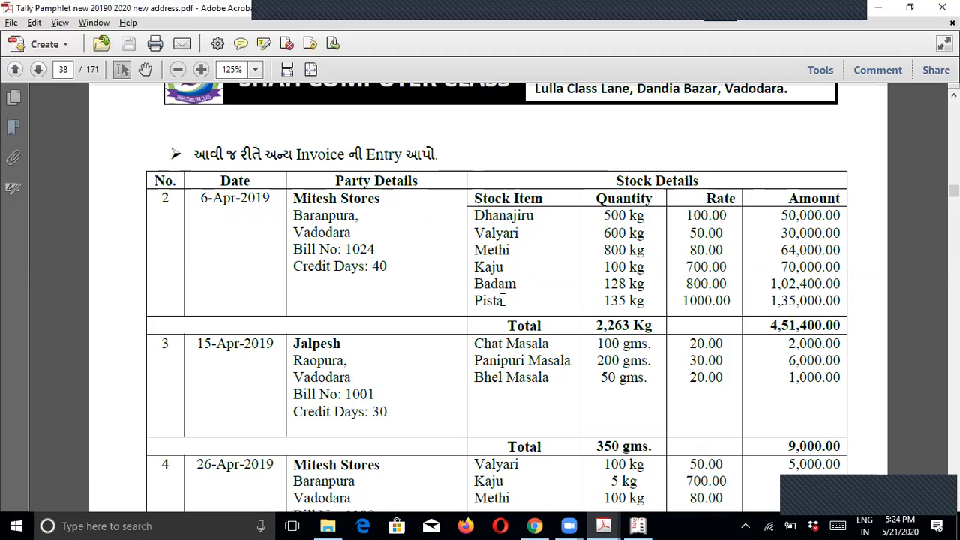
pyautogui.moveTo(474, 213); pyautogui.dragTo(519, 286)
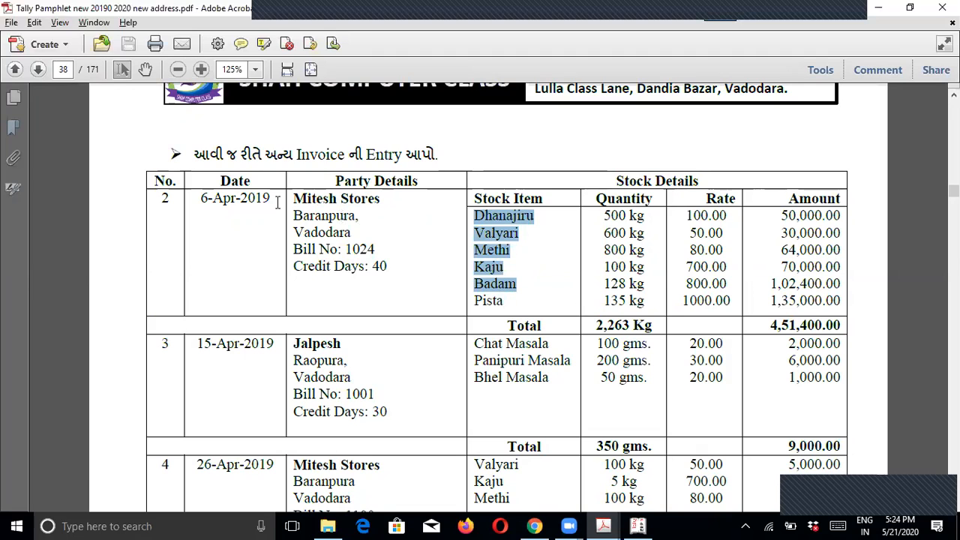
# Step: Mark the party name Mitesh Stores and the item Dhanajiru for reference
pyautogui.moveTo(290, 198); pyautogui.dragTo(383, 196)
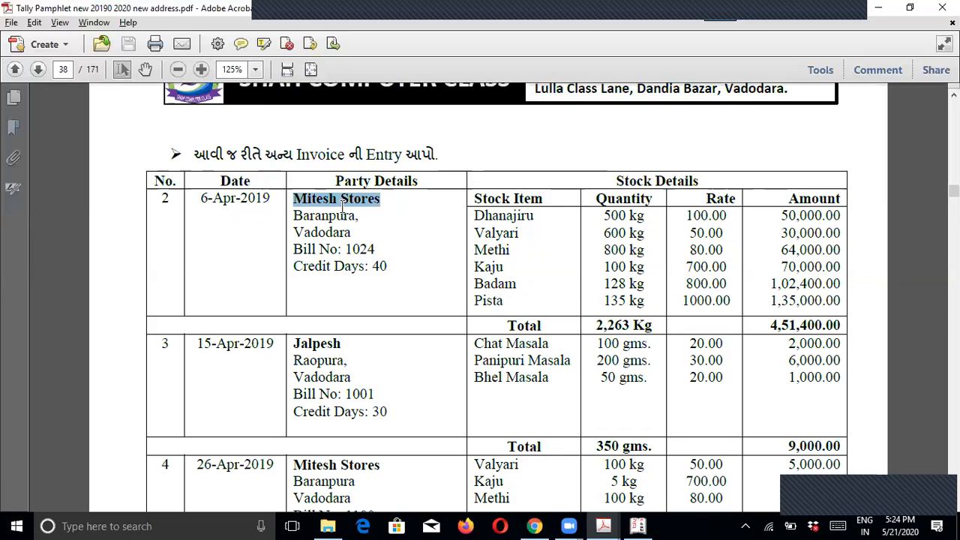
pyautogui.moveTo(474, 216); pyautogui.dragTo(531, 215)
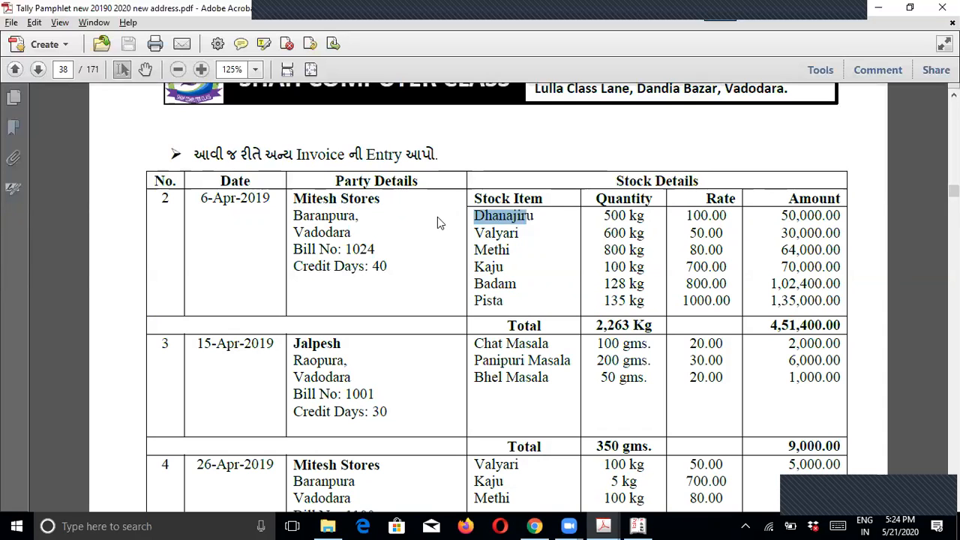
pyautogui.click(316, 203)
pyautogui.hotkey('alt', 'Tab')
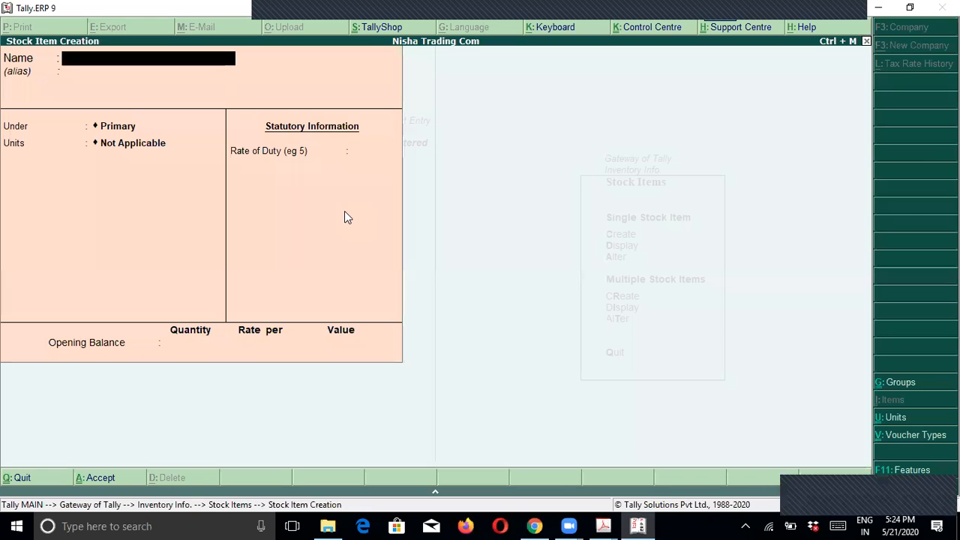
# Step: Create ledger Mitesh Store under Sundry Creditors
pyautogui.press('Escape')
pyautogui.press('Escape')
pyautogui.press('Up')
pyautogui.press('Return')
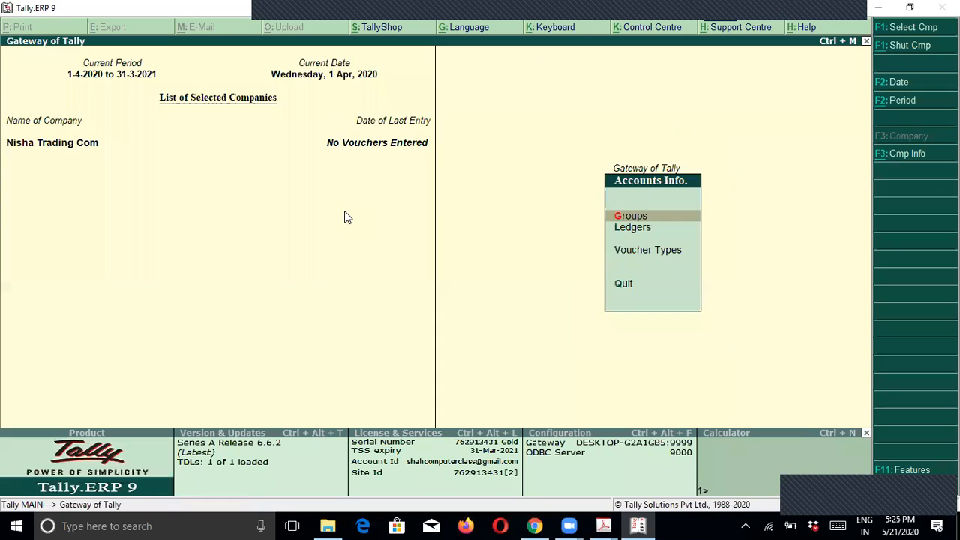
pyautogui.press('Down')
pyautogui.press('Return')
pyautogui.press('Return')
pyautogui.write('M')
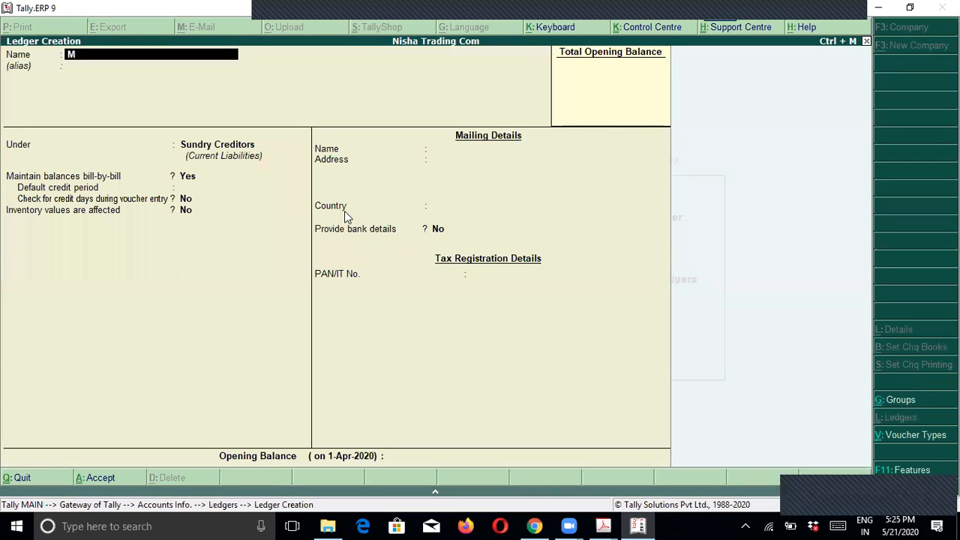
pyautogui.write('itesh Store')
pyautogui.press('Return')
pyautogui.press('Return')
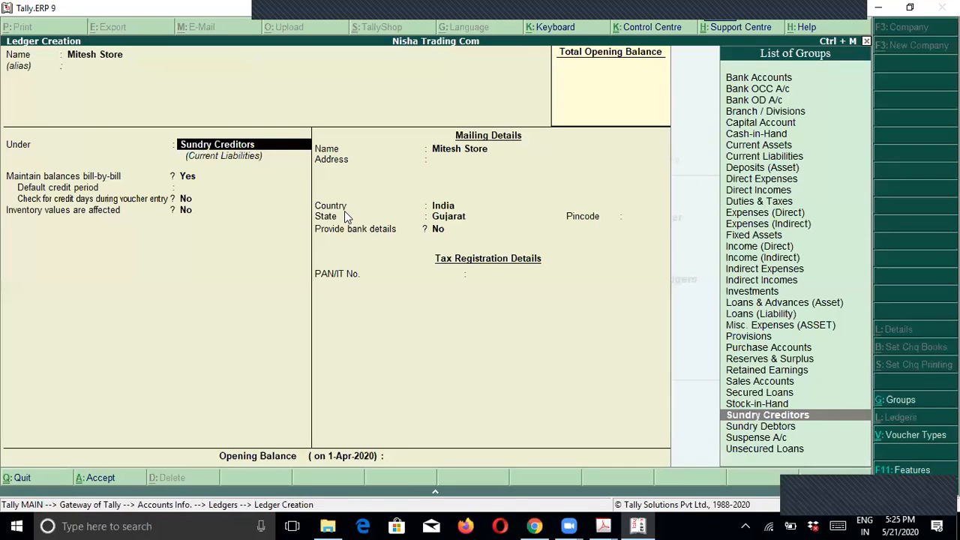
pyautogui.press('Return')
pyautogui.press('Return')
pyautogui.press('Return')
pyautogui.press('Return')
pyautogui.press('Return')
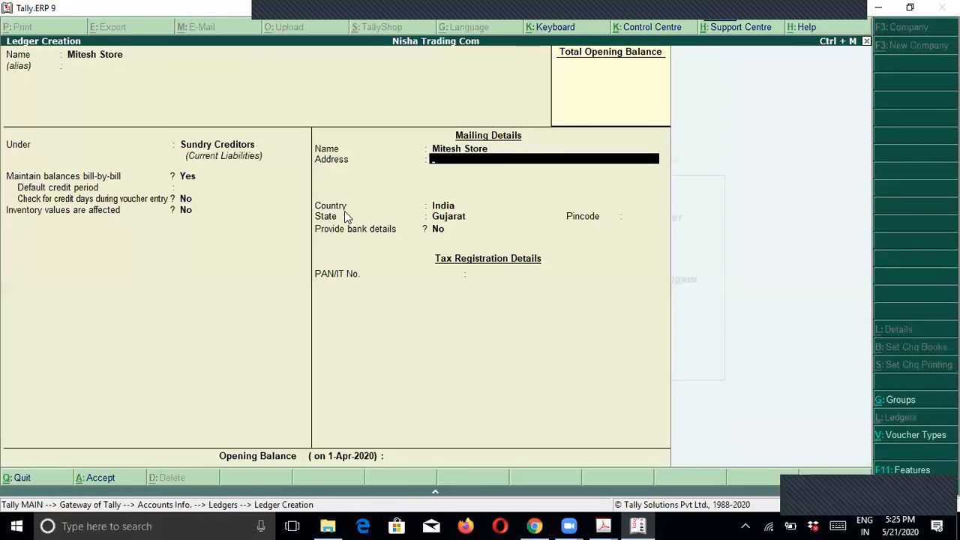
pyautogui.press('Return')
pyautogui.press('Return')
pyautogui.press('Return')
pyautogui.press('Return')
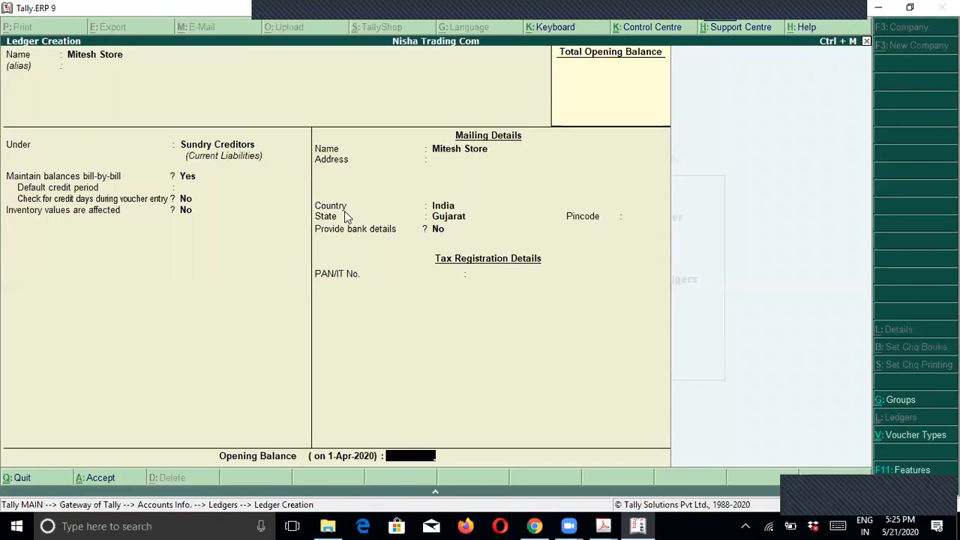
pyautogui.press('Return')
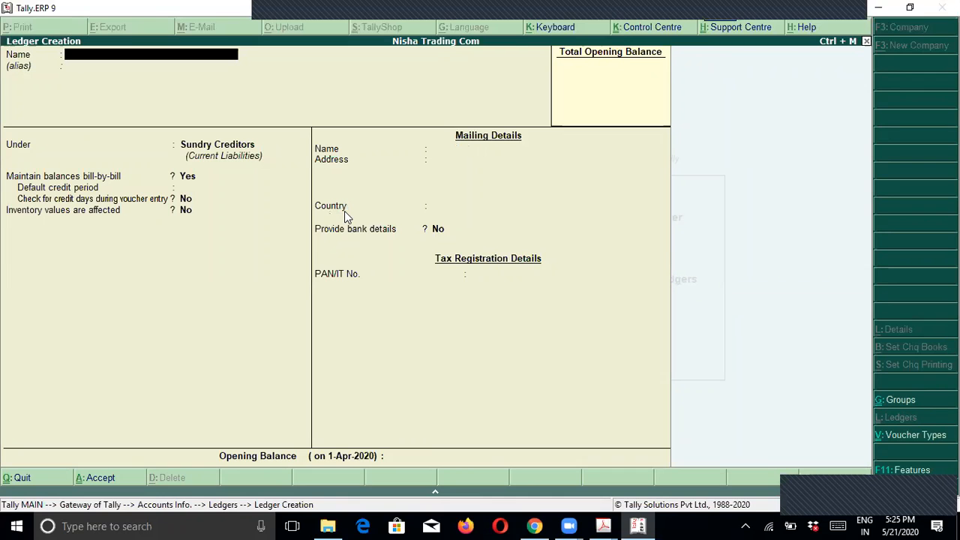
pyautogui.press('Escape')
pyautogui.press('Return')
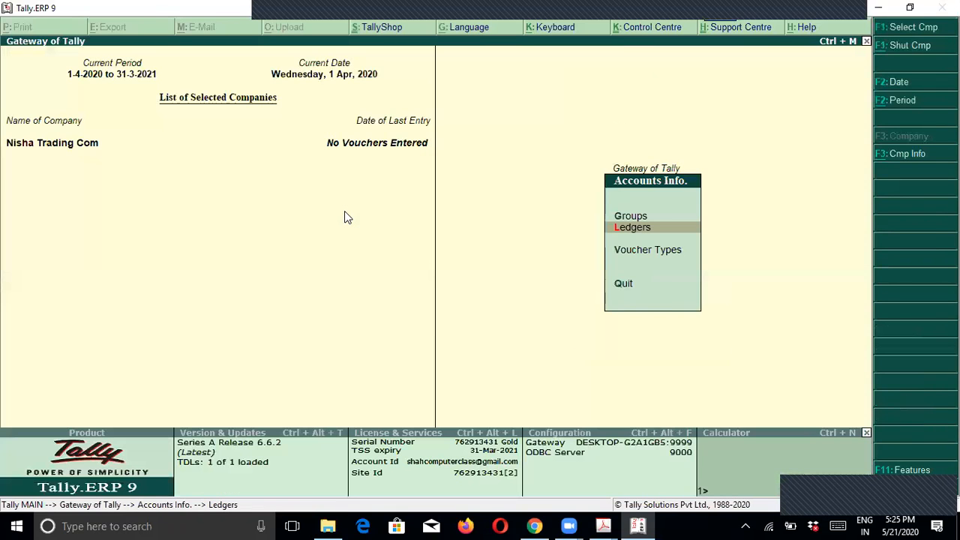
# Step: Reach Stock Group Creation under Inventory Info, then bring the invoice PDF forward
pyautogui.press('Escape')
pyautogui.press('Down')
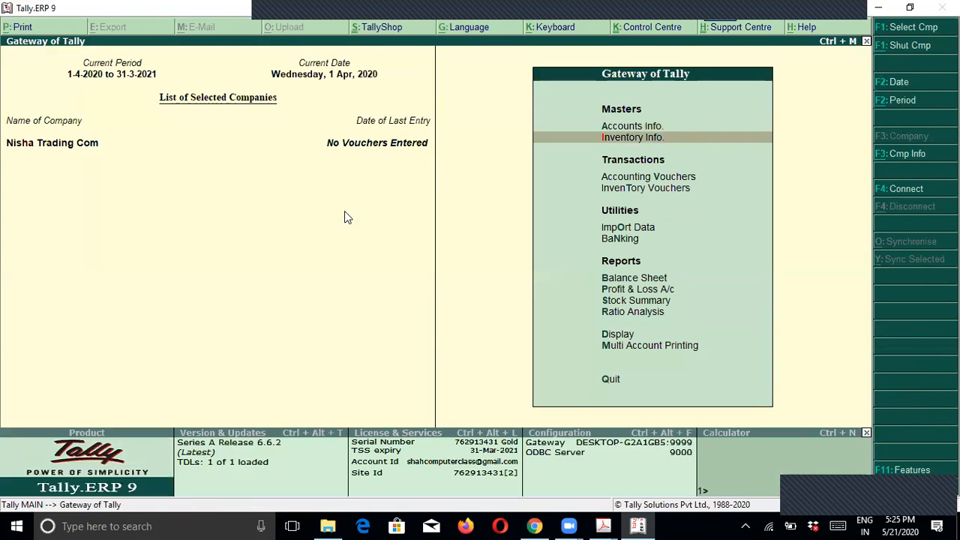
pyautogui.press('Return')
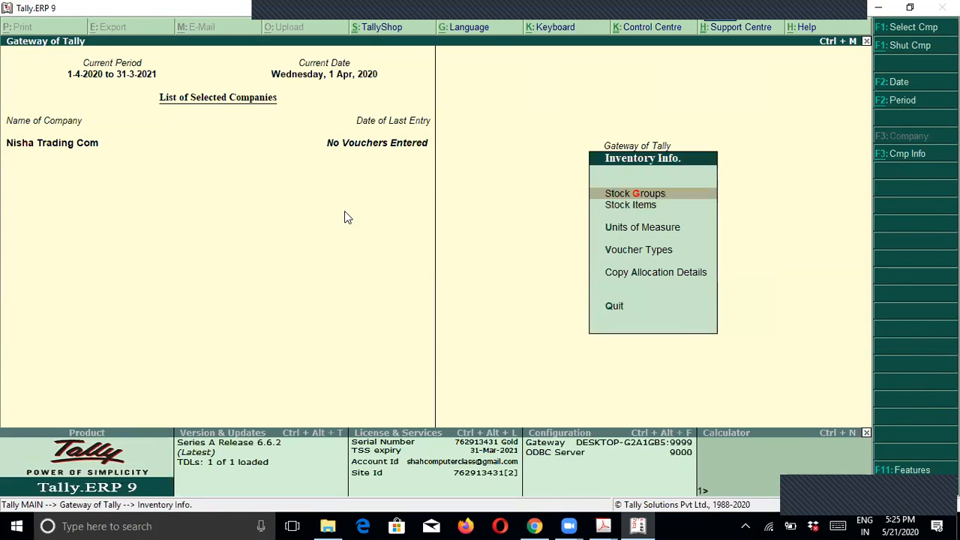
pyautogui.press('Return')
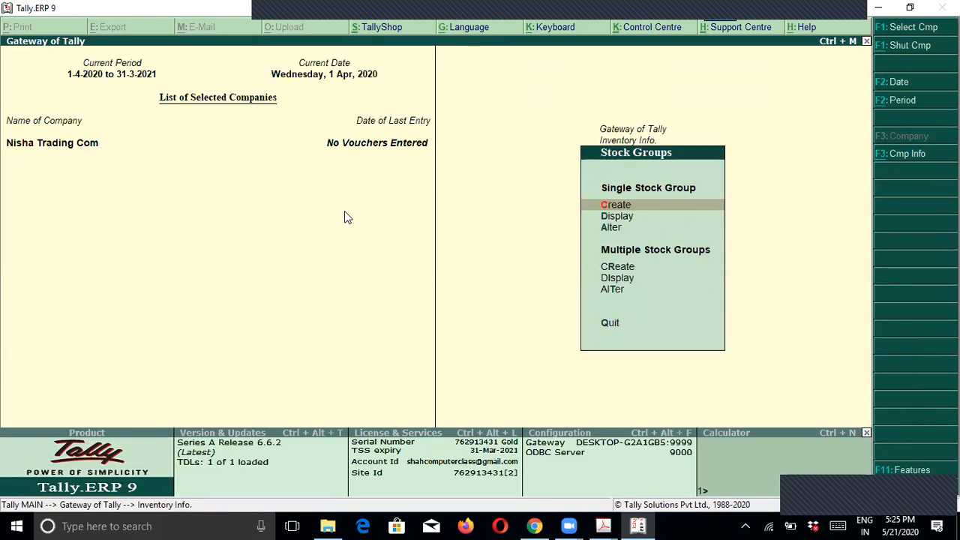
pyautogui.press('Return')
pyautogui.hotkey('alt', 'Tab')
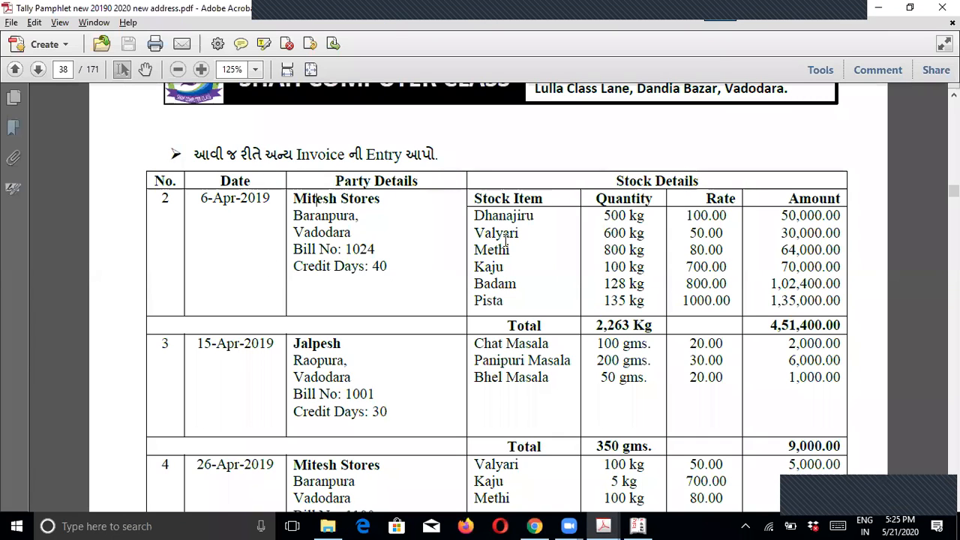
pyautogui.moveTo(473, 216); pyautogui.dragTo(516, 273)
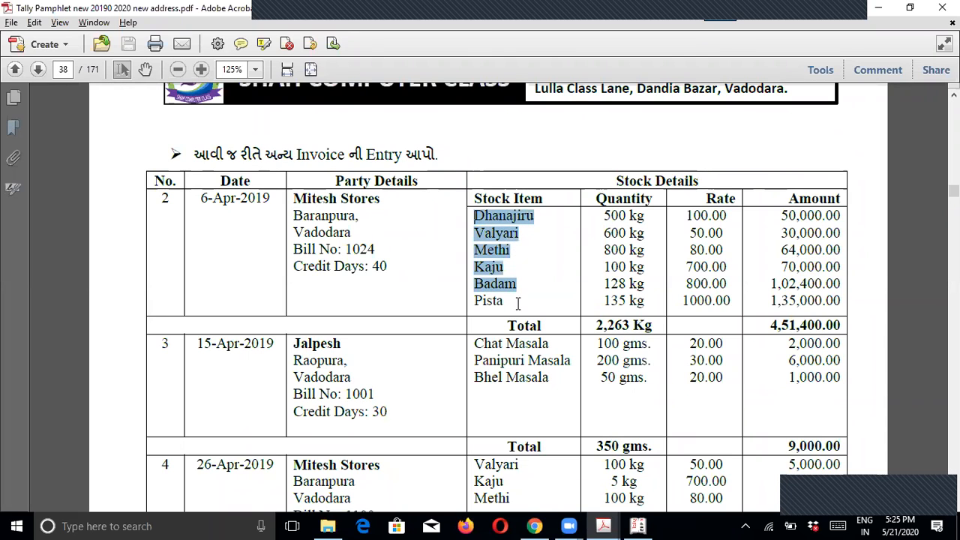
pyautogui.click(492, 233)
pyautogui.moveTo(474, 216); pyautogui.dragTo(507, 238)
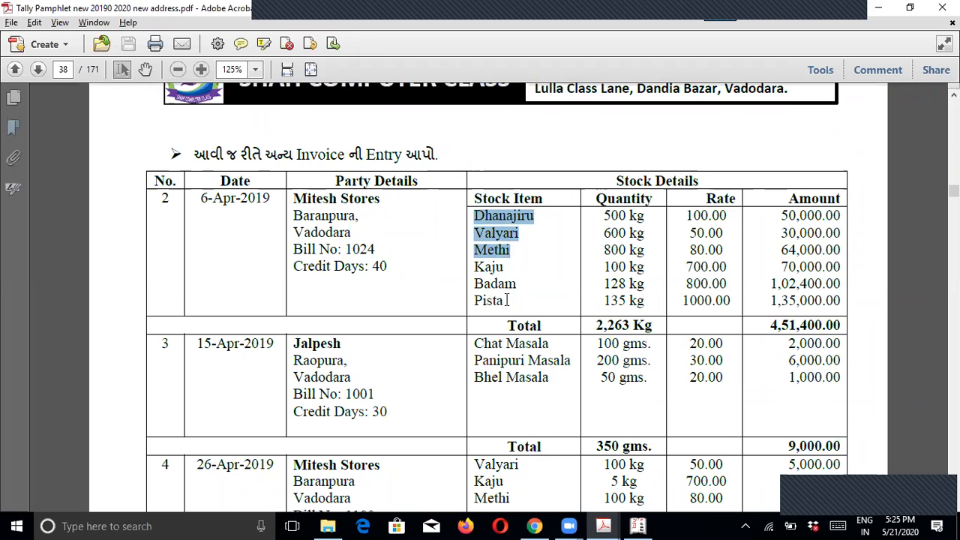
pyautogui.press('XF86AudioRaiseVolume')
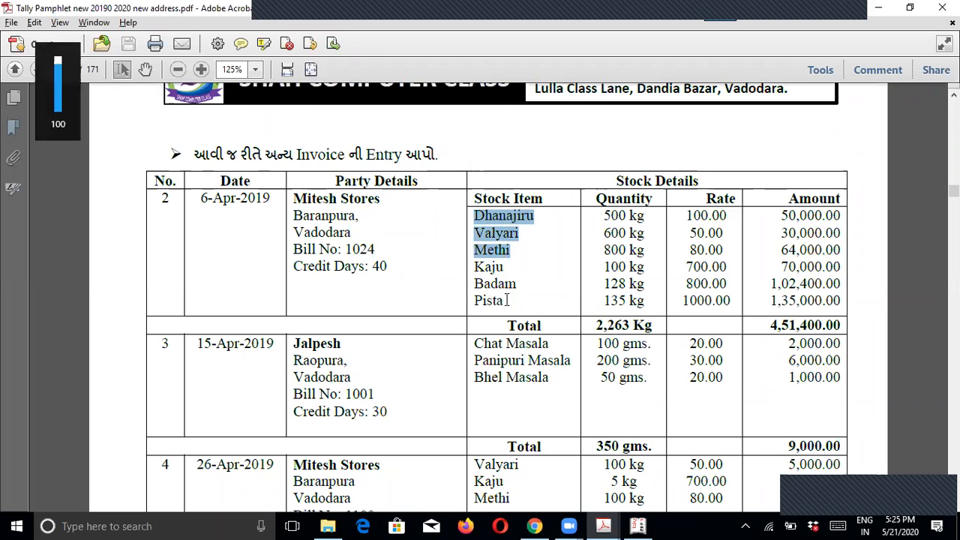
pyautogui.click(484, 223)
# Step: Create stock group Masala under Primary
pyautogui.hotkey('alt', 'Tab')
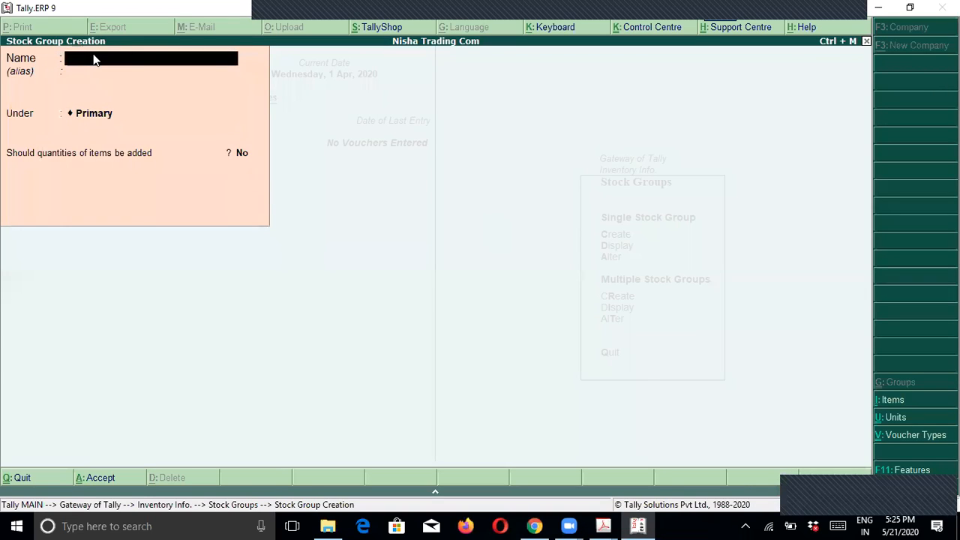
pyautogui.write('Masala')
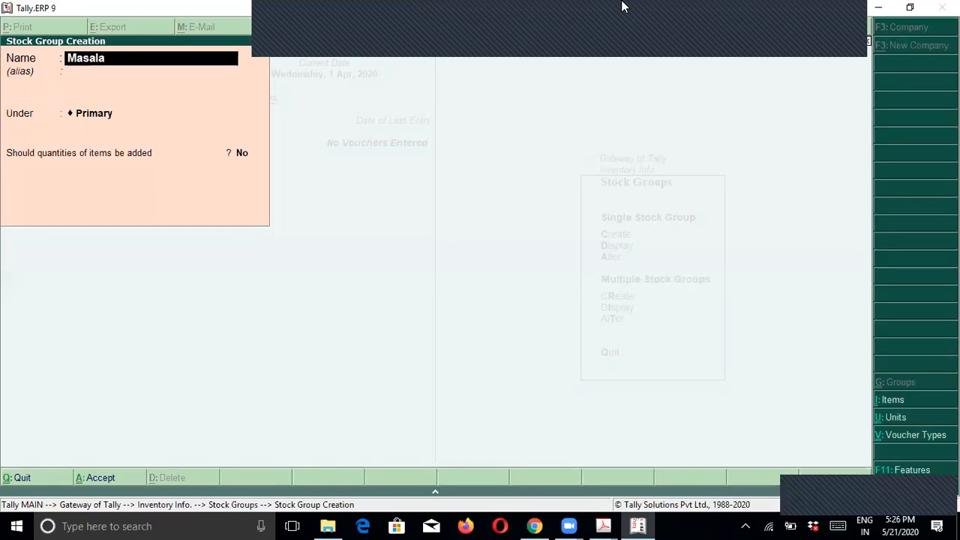
pyautogui.press('Return')
pyautogui.press('Return')
pyautogui.press('Return')
pyautogui.press('Return')
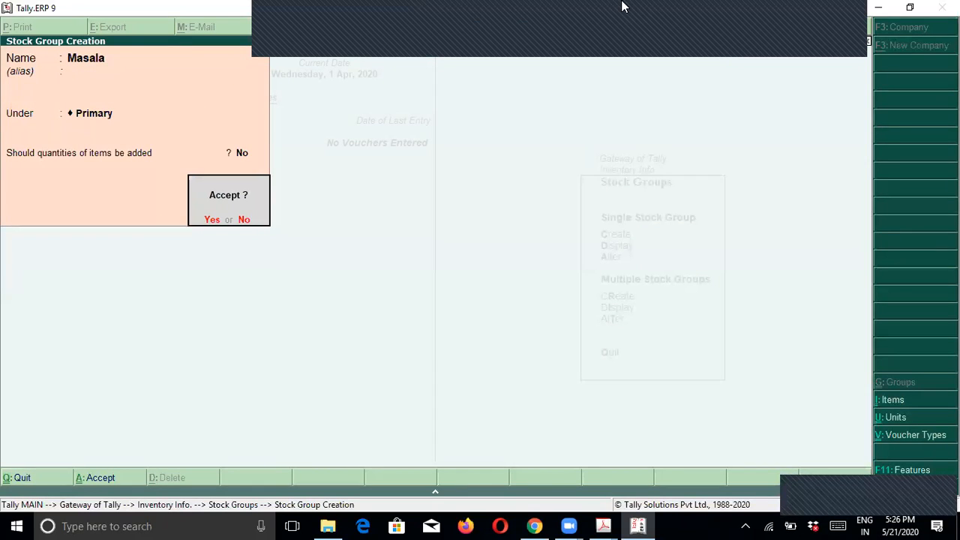
pyautogui.press('Return')
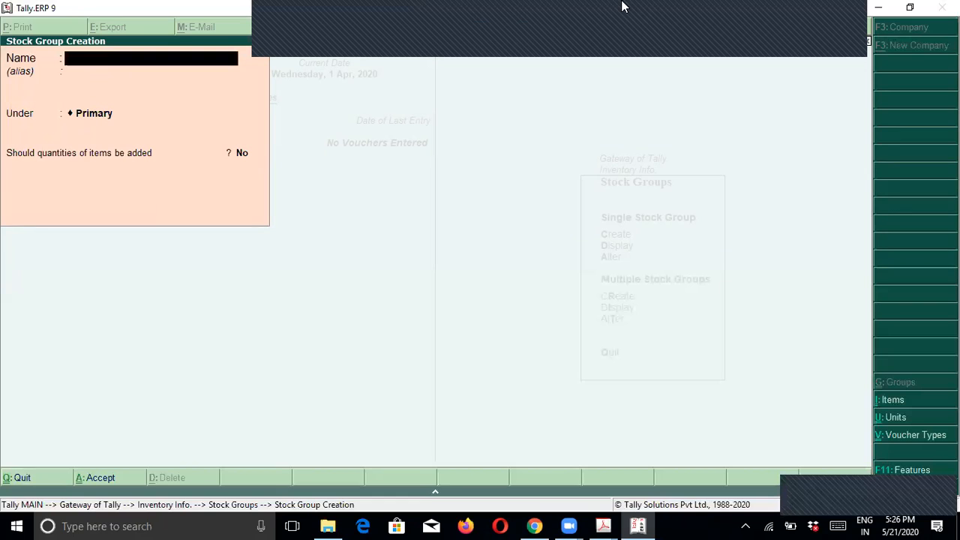
# Step: Create stock group Dry Fruits under Primary
pyautogui.write('Dry Fruits')
pyautogui.press('Return')
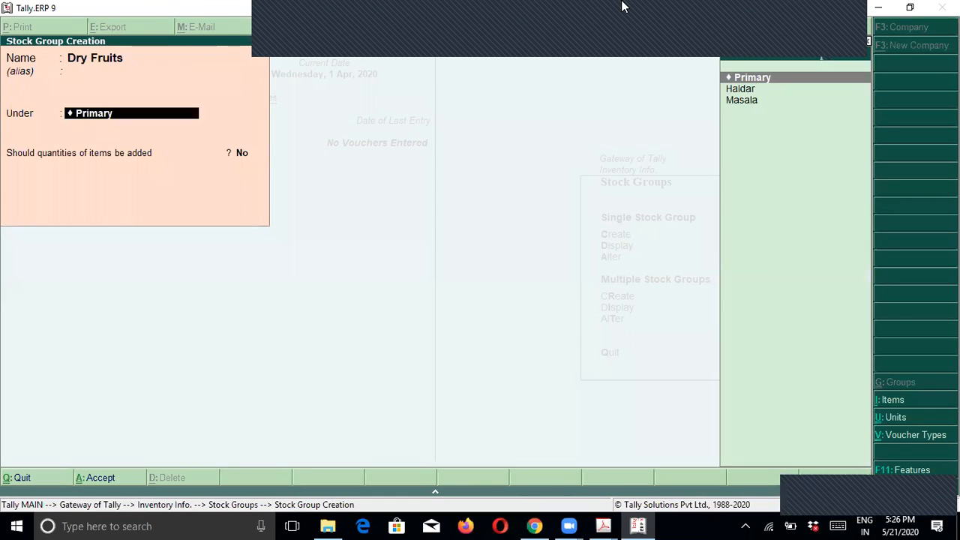
pyautogui.press('Return')
pyautogui.press('Return')
pyautogui.press('Return')
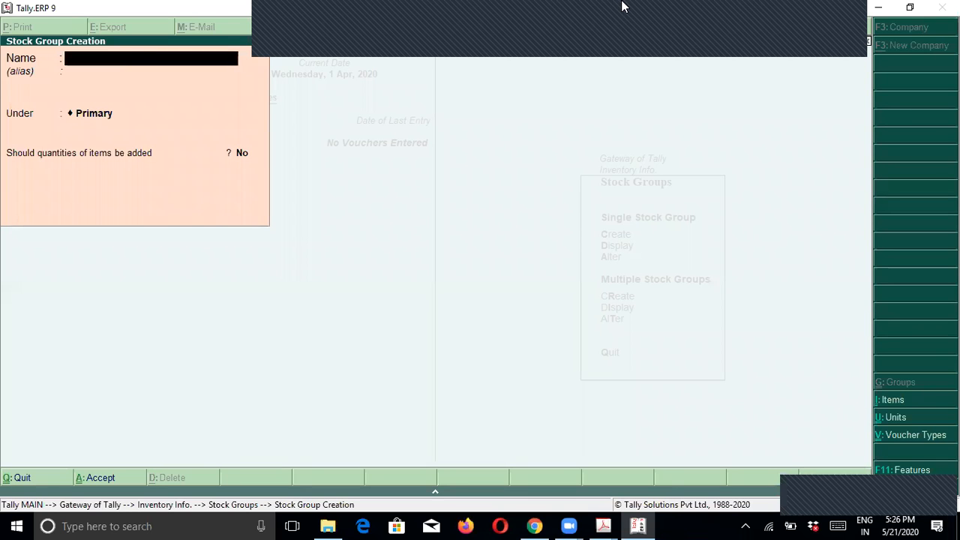
pyautogui.press('Escape')
pyautogui.press('Return')
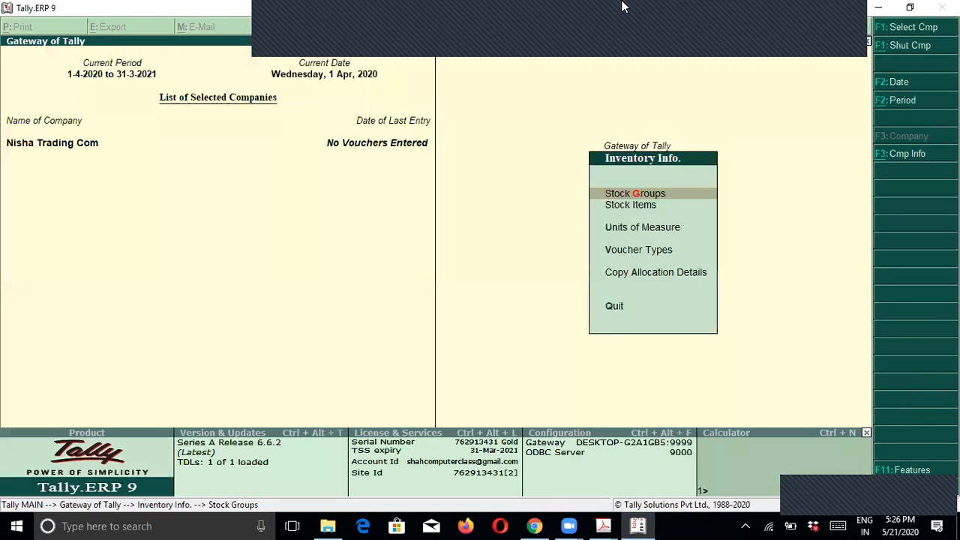
# Step: Start a new stock item from Inventory Info > Stock Items
pyautogui.hotkey('alt', 'Tab')
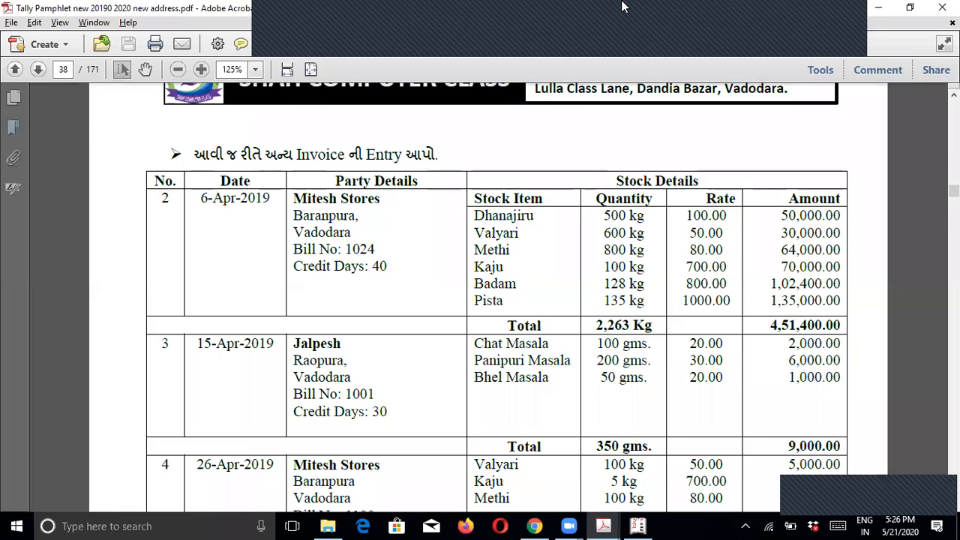
pyautogui.hotkey('alt', 'Tab')
pyautogui.press('Down')
pyautogui.press('Return')
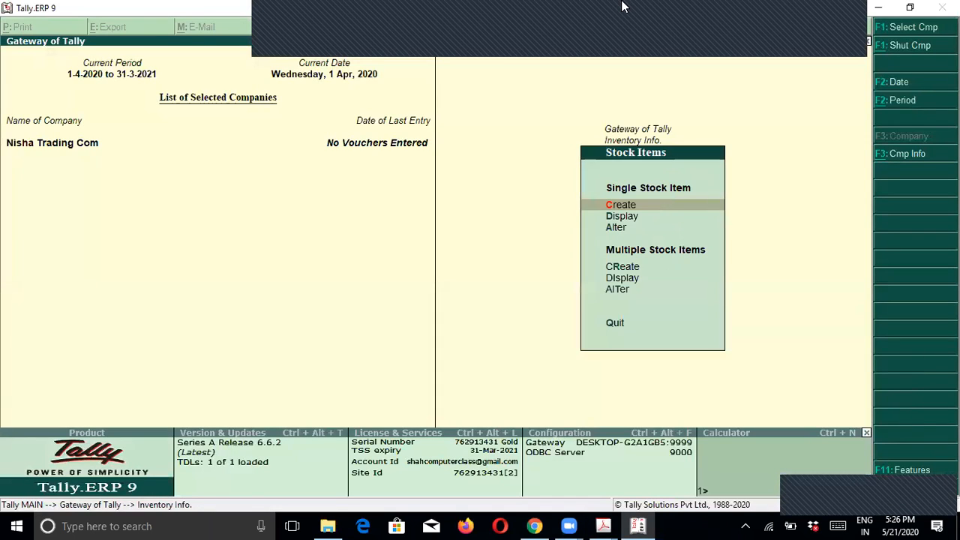
pyautogui.press('Return')
# Step: Create stock item Dhanajiru under Masala with unit Kg
pyautogui.write('Dhan')
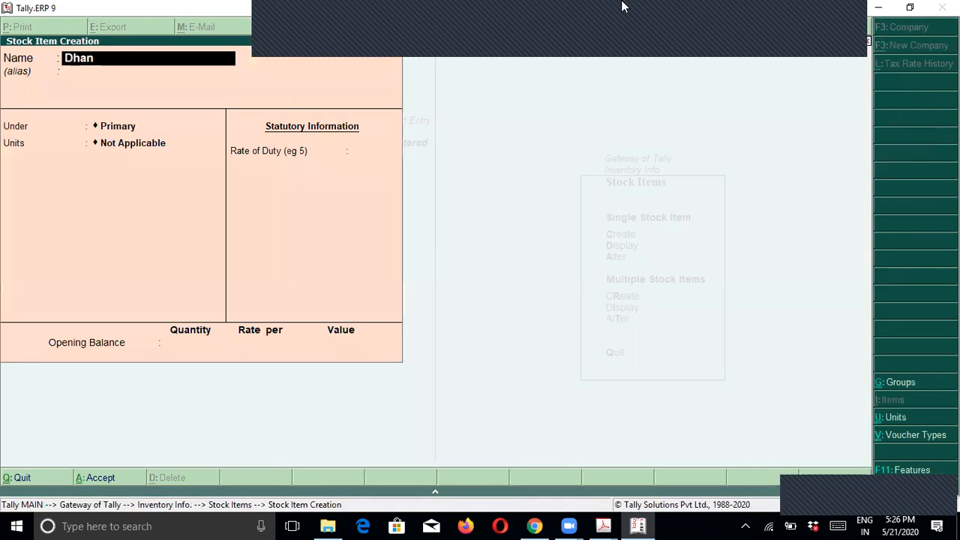
pyautogui.write('ajiry')
pyautogui.press('BackSpace')
pyautogui.write('u')
pyautogui.press('Return')
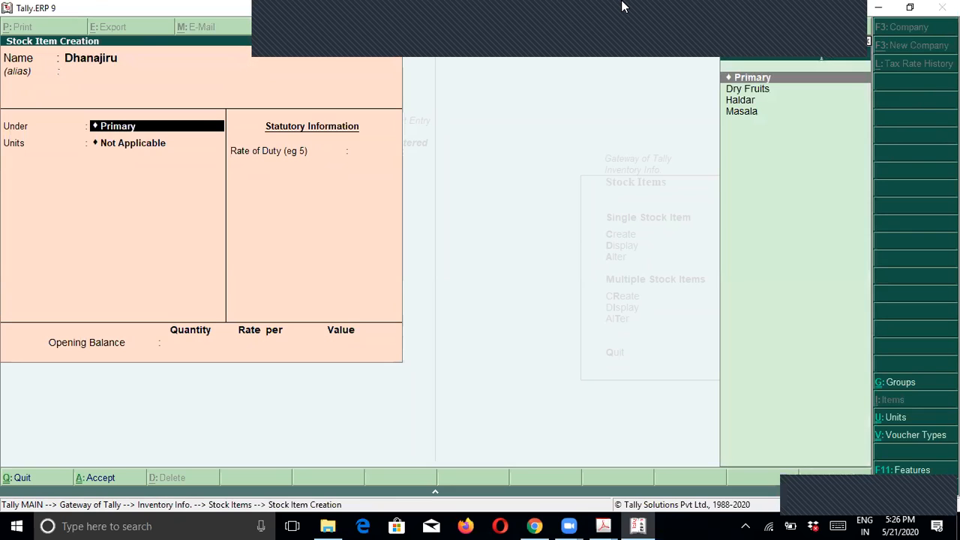
pyautogui.press('Down')
pyautogui.press('Down')
pyautogui.press('Down')
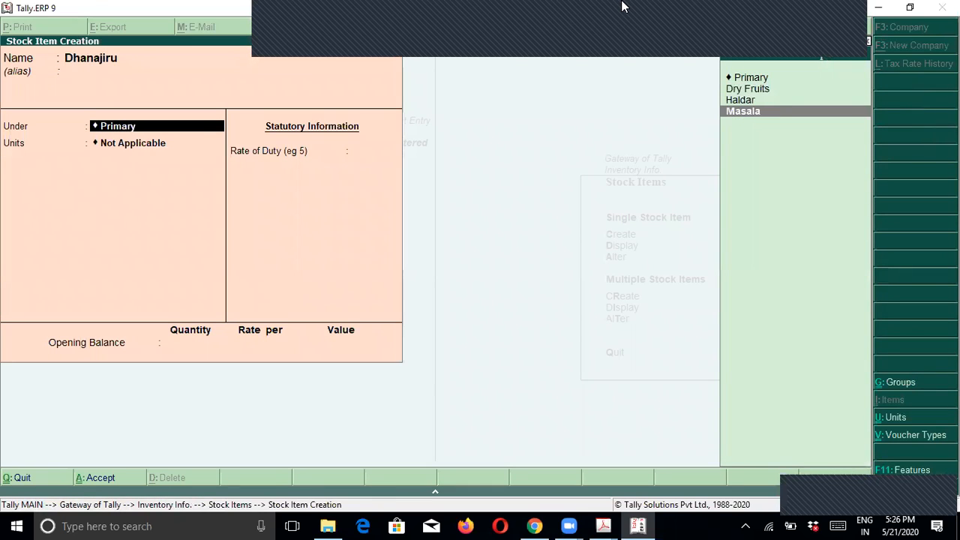
pyautogui.press('Return')
pyautogui.press('Down')
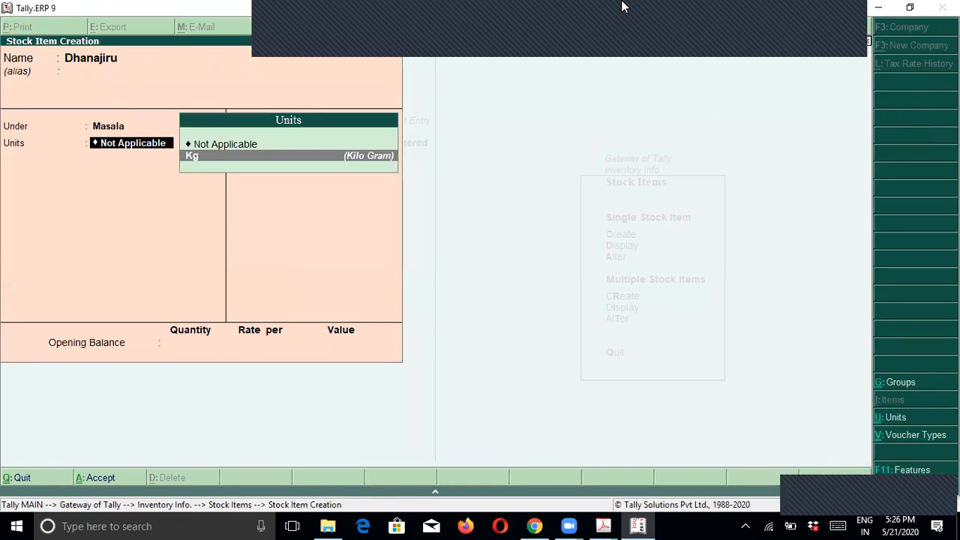
pyautogui.press('Return')
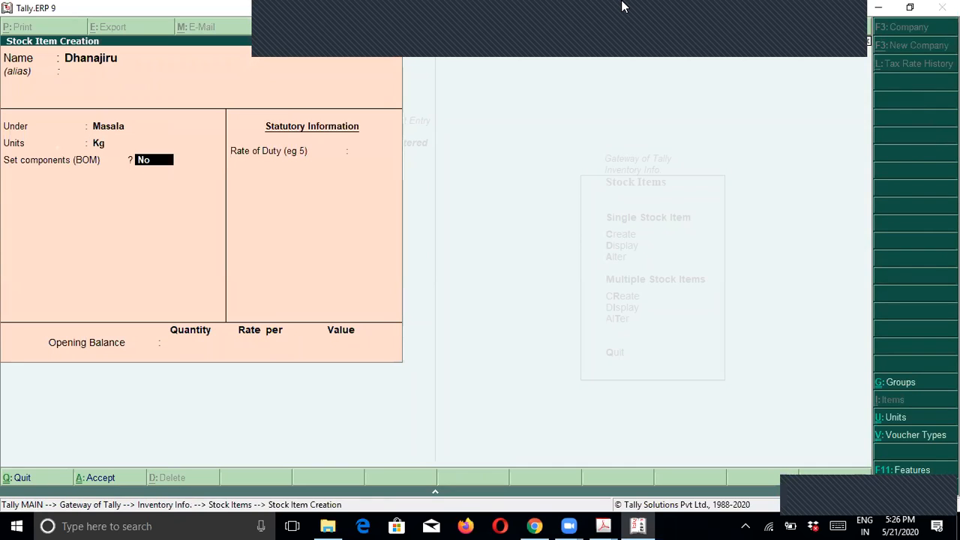
pyautogui.press('Return')
pyautogui.press('Return')
pyautogui.press('Return')
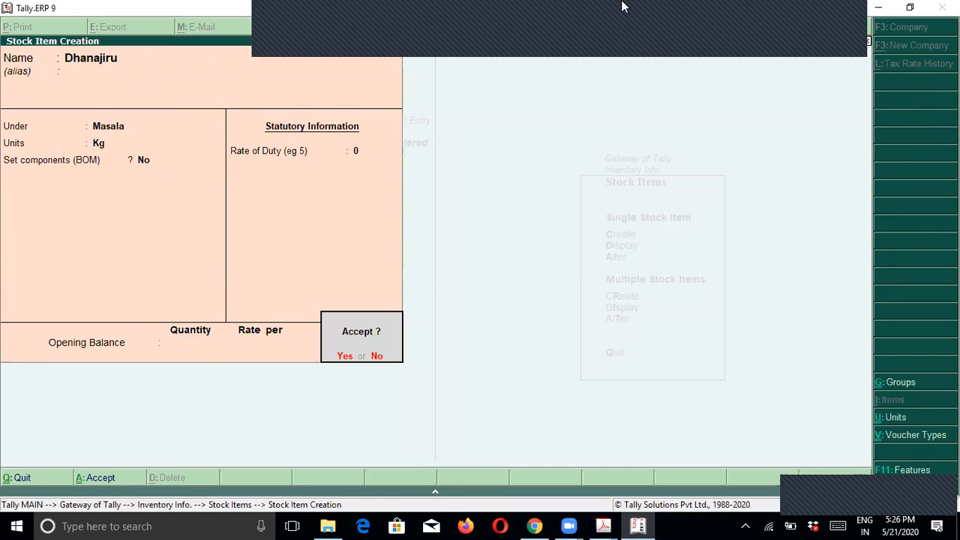
pyautogui.press('Return')
# Step: Add Valiyari and Methi as Masala stock items in Kg
pyautogui.hotkey('alt', 'Tab')
pyautogui.hotkey('alt', 'Tab')
pyautogui.write('aliyari')
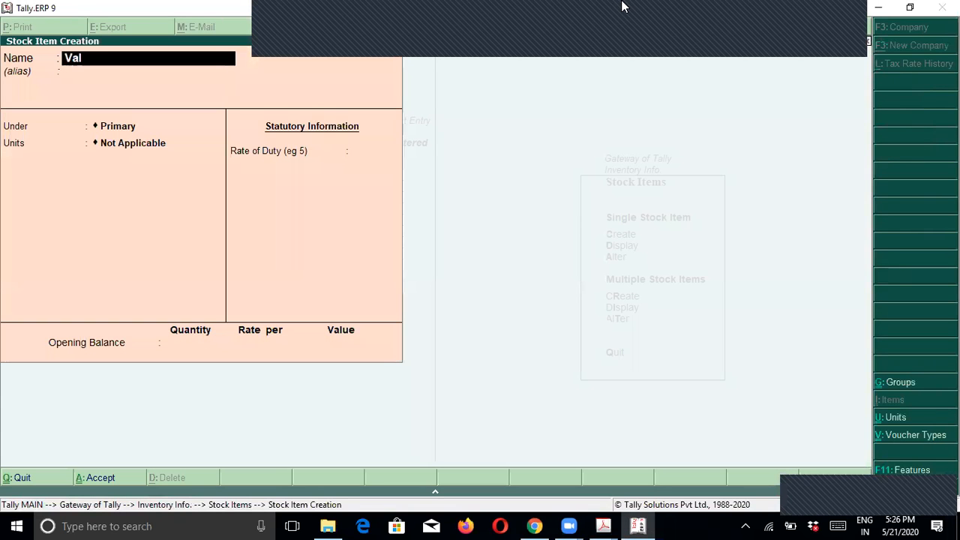
pyautogui.press('Return')
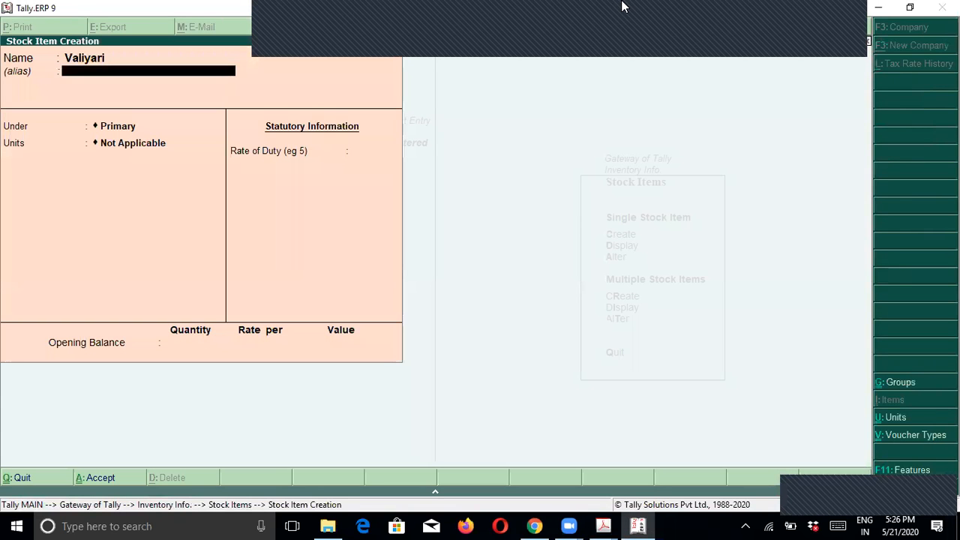
pyautogui.press('Return')
pyautogui.press('Down')
pyautogui.press('Down')
pyautogui.press('Down')
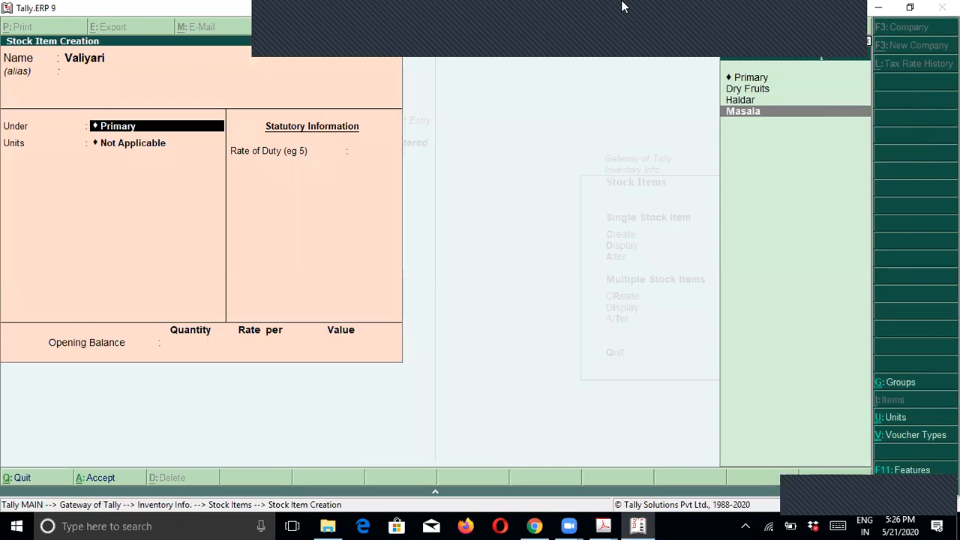
pyautogui.press('Return')
pyautogui.press('Down')
pyautogui.press('Return')
pyautogui.press('Return')
pyautogui.press('Return')
pyautogui.press('Return')
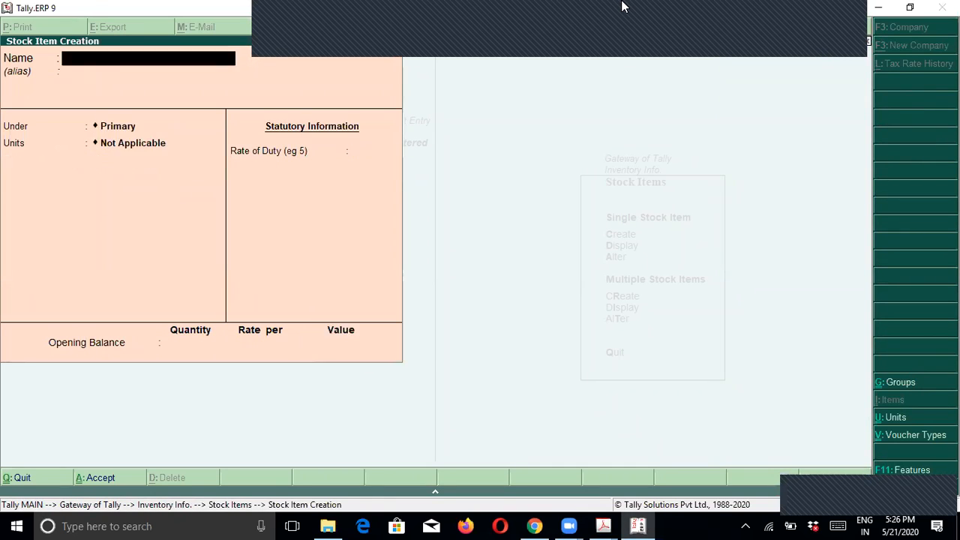
pyautogui.hotkey('alt', 'Tab')
pyautogui.hotkey('alt', 'Tab')
pyautogui.write('Methi')
pyautogui.press('Return')
pyautogui.press('Return')
pyautogui.write('Ma')
pyautogui.press('Return')
pyautogui.press('Return')
pyautogui.press('Return')
pyautogui.press('Return')
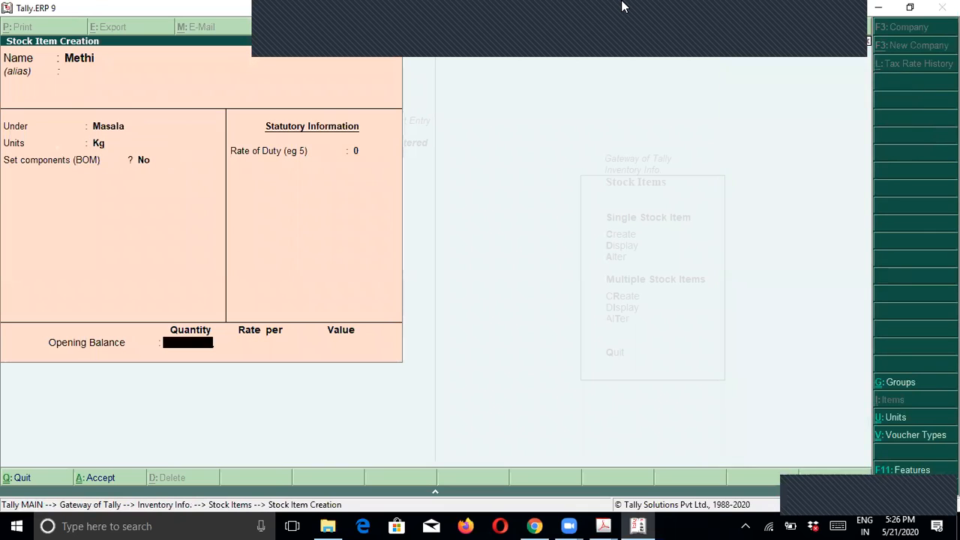
pyautogui.press('Return')
# Step: Add Kaju and Badam under Dry Fruits with unit Kg
pyautogui.press('Return')
pyautogui.write('Kaju')
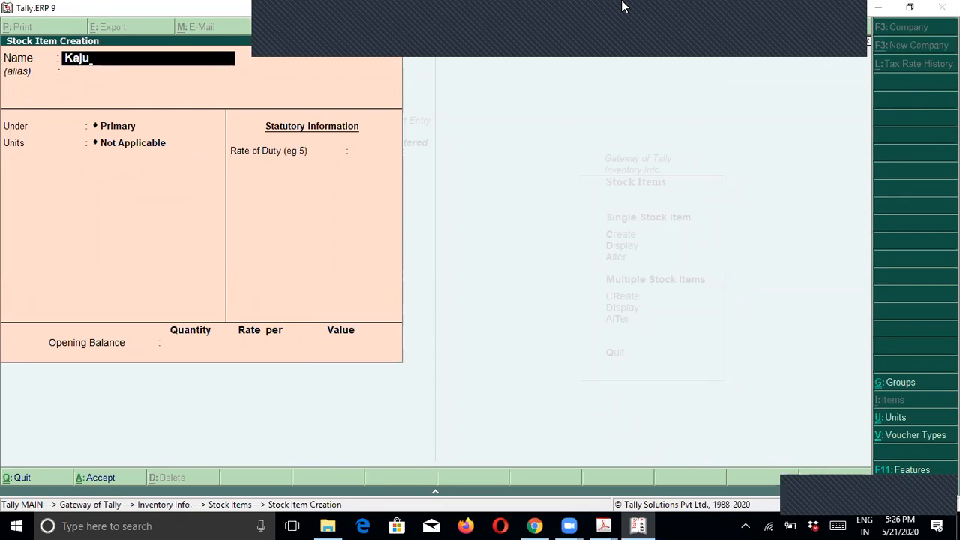
pyautogui.press('Return')
pyautogui.write('D')
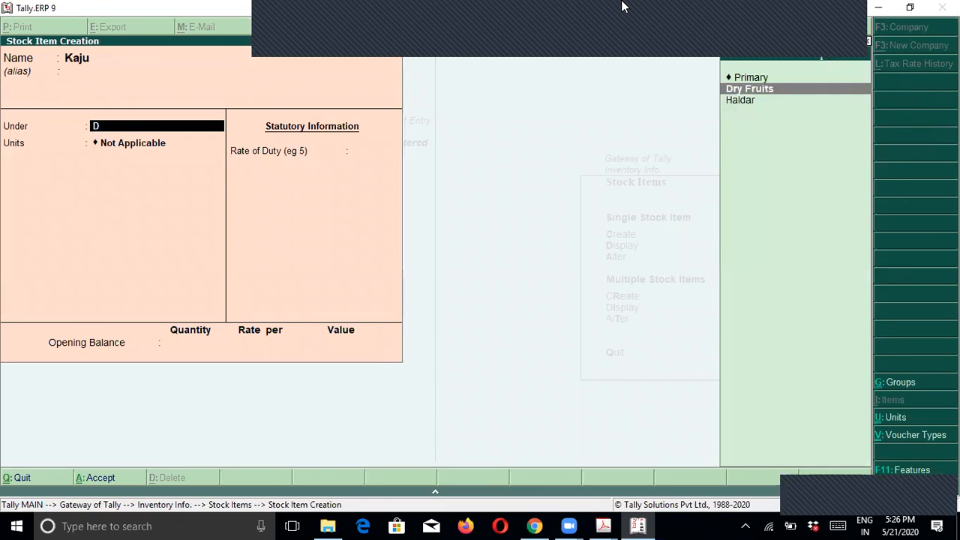
pyautogui.press('Return')
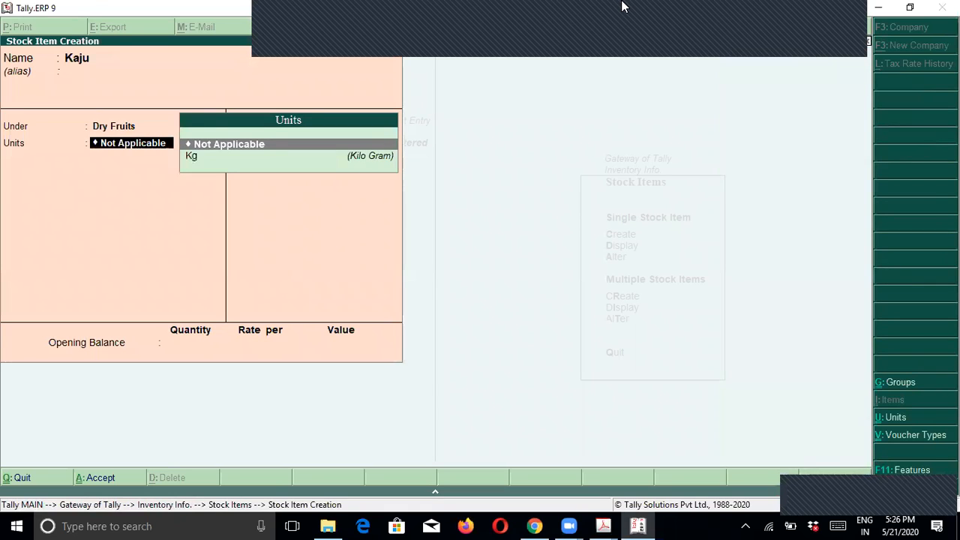
pyautogui.write('k')
pyautogui.press('Return')
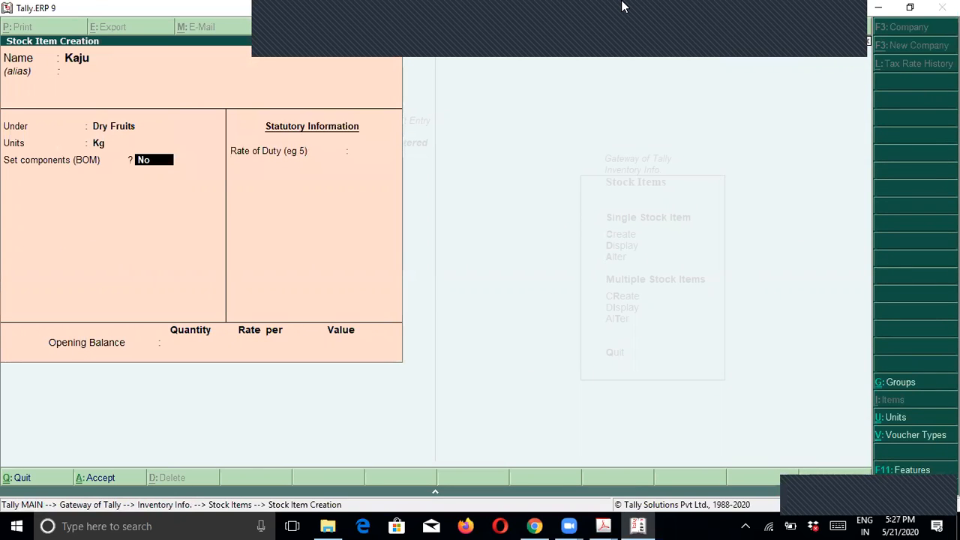
pyautogui.press('Return')
pyautogui.press('Return')
pyautogui.press('Return')
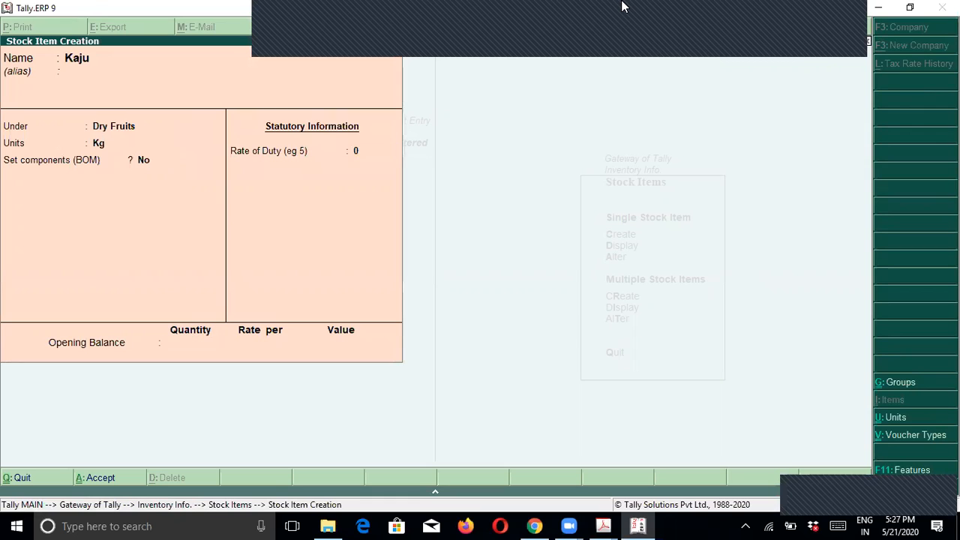
pyautogui.press('Return')
pyautogui.write('Badam')
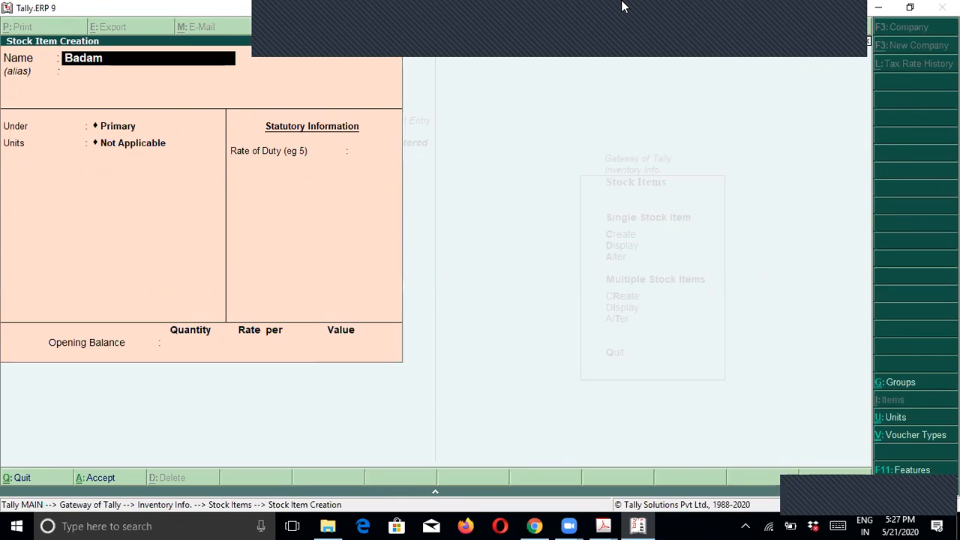
pyautogui.press('Return')
pyautogui.press('Return')
pyautogui.write('Dry Fruits')
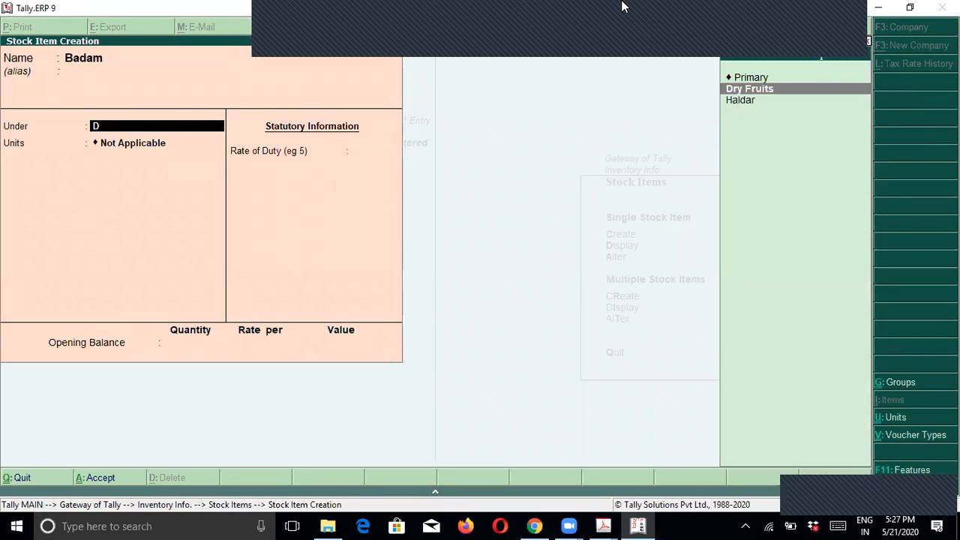
pyautogui.press('Return')
pyautogui.write('Kg')
pyautogui.press('Return')
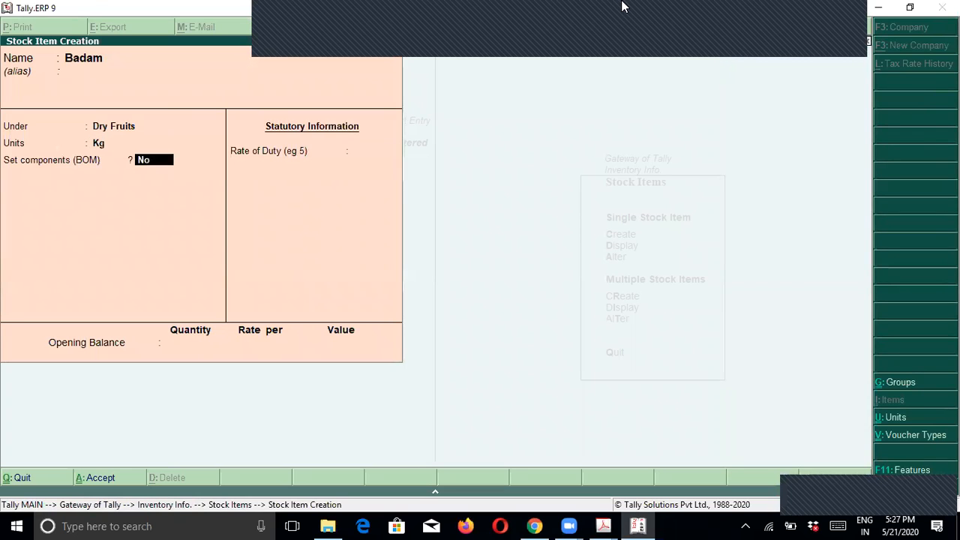
pyautogui.press('Return')
pyautogui.press('Return')
pyautogui.press('Return')
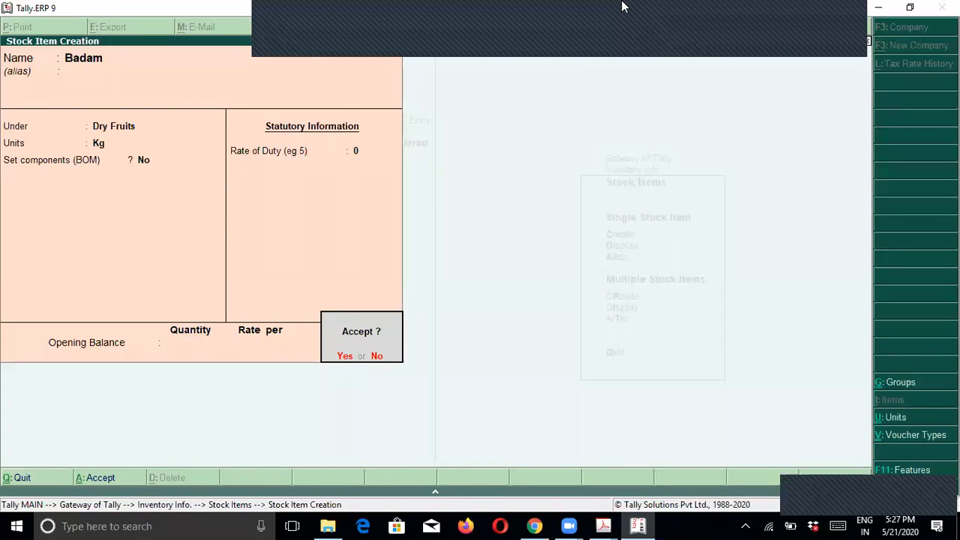
# Step: Create stock item Pista under Dry Fruits with unit Kg
pyautogui.press('Return')
pyautogui.write('Pista')
pyautogui.press('Return')
pyautogui.write('D')
pyautogui.press('Return')
pyautogui.press('Down')
pyautogui.press('Return')
pyautogui.press('Return')
pyautogui.press('Return')
pyautogui.press('Return')
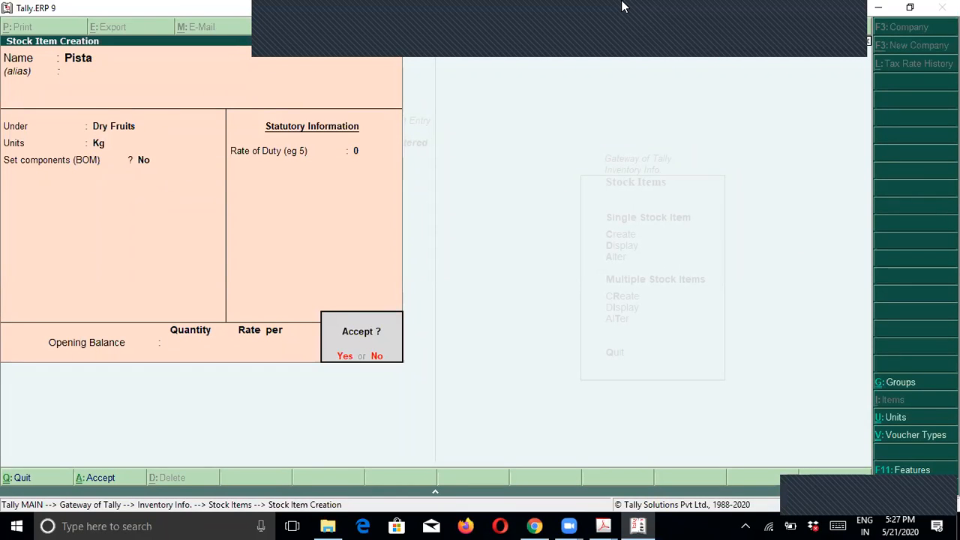
pyautogui.press('Return')
pyautogui.hotkey('alt', 'Tab')
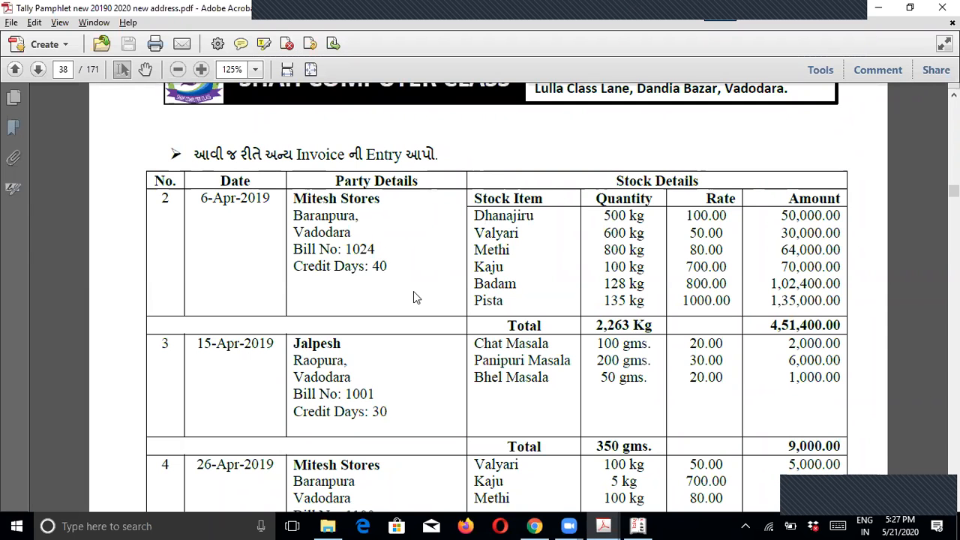
# Step: Scroll the PDF to page 37's Rajapuri and Pili Haldar example invoice, then return to Tally
pyautogui.scroll(-3, 398, 379)
pyautogui.scroll(15, 398, 379)
pyautogui.scroll(16, 397, 379)
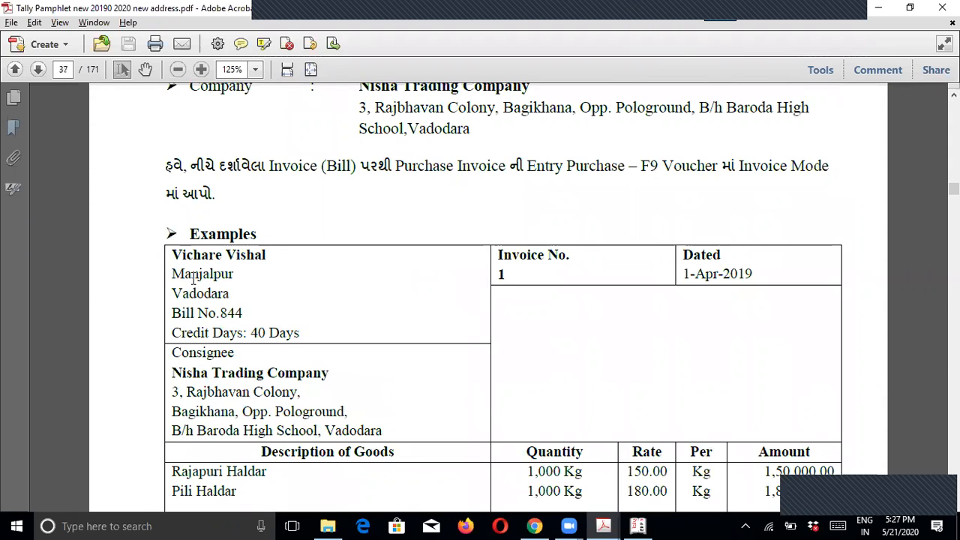
pyautogui.scroll(-2, 339, 313)
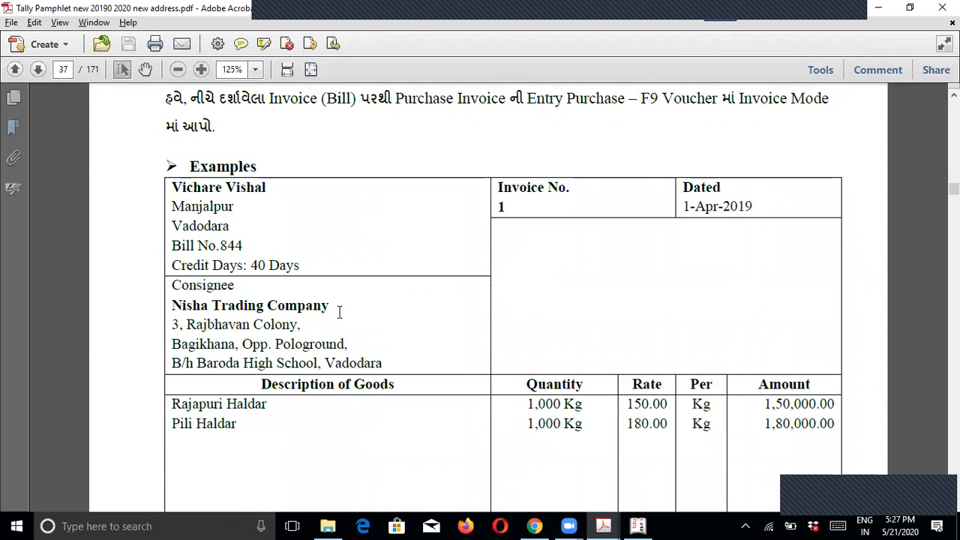
pyautogui.hotkey('alt', 'Tab')
# Step: Start a purchase voucher with supplier bill 844, the supplier as party and Purchase ledger
pyautogui.press('Escape')
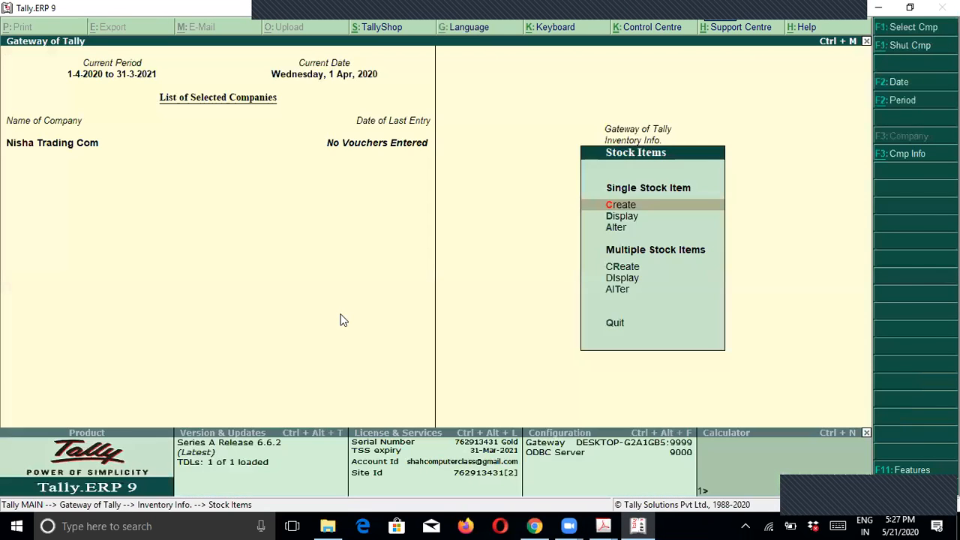
pyautogui.press('Escape')
pyautogui.press('Escape')
pyautogui.press('Down')
pyautogui.press('Down')
pyautogui.press('Up')
pyautogui.press('Return')
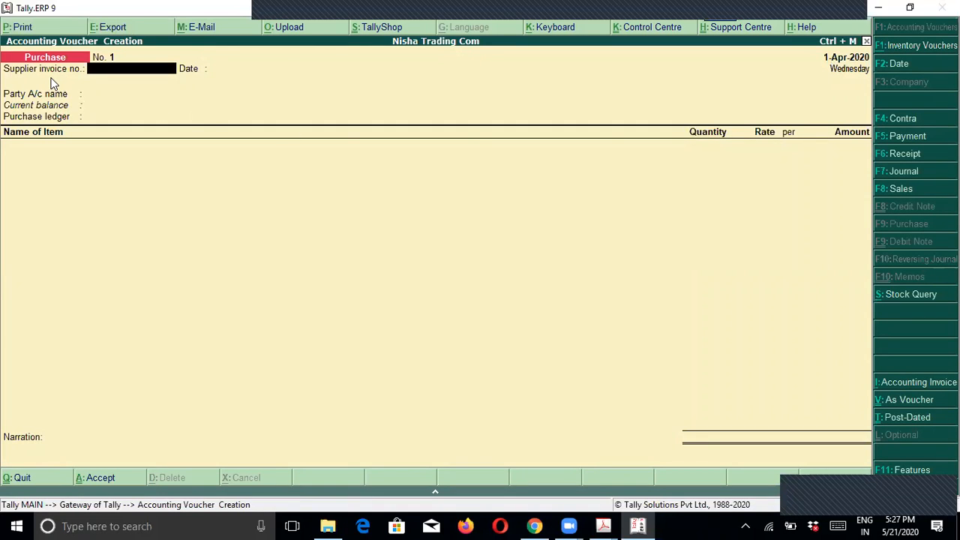
pyautogui.hotkey('alt', 'Tab')
pyautogui.hotkey('alt', 'Tab')
pyautogui.write('844')
pyautogui.press('Return')
pyautogui.press('Return')
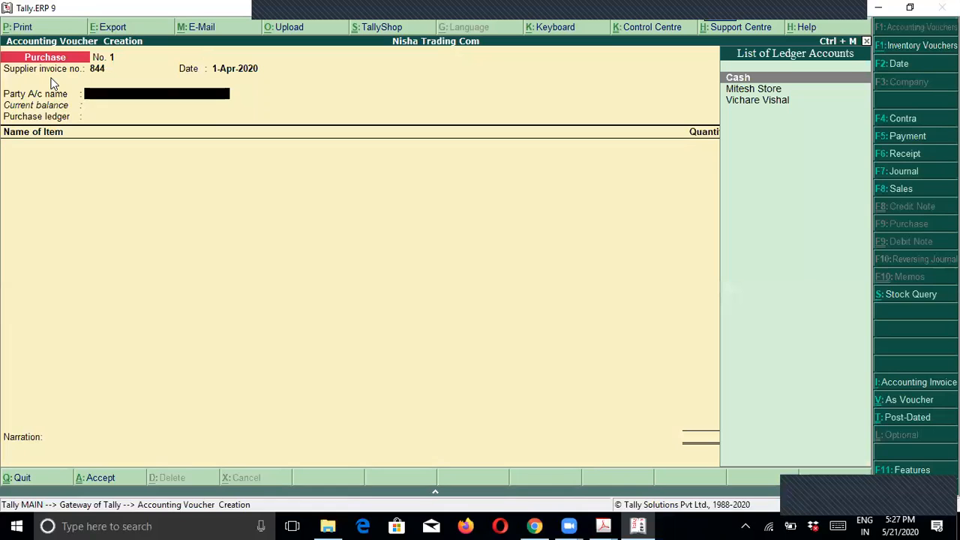
pyautogui.write('Vi')
pyautogui.press('Return')
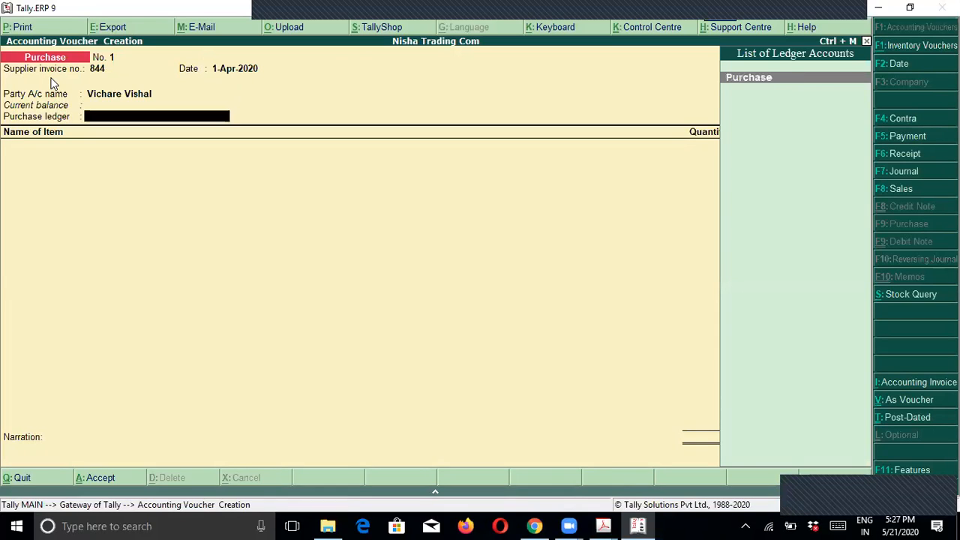
pyautogui.press('Return')
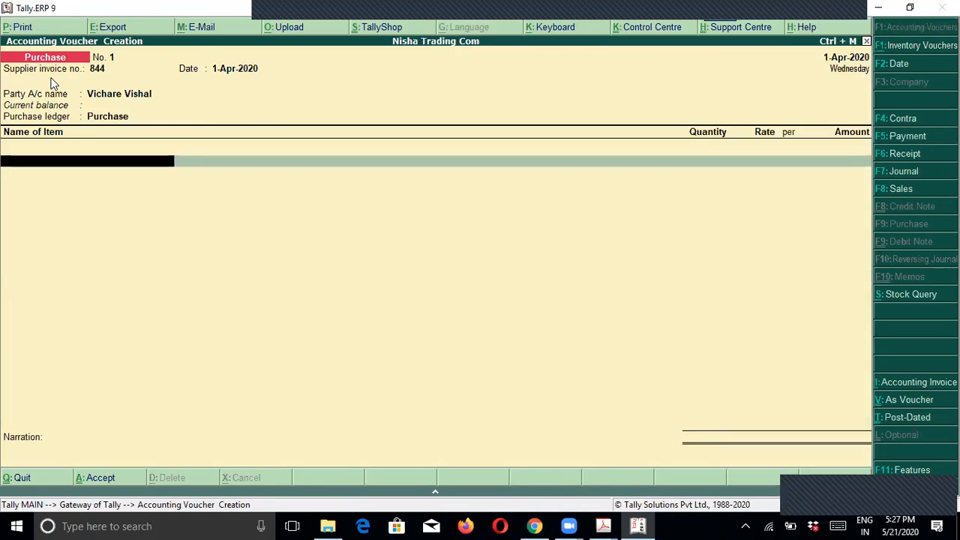
# Step: Add Rajapuri Haldar as the first item: 1,000 Kg at a rate of 150
pyautogui.write('Ra')
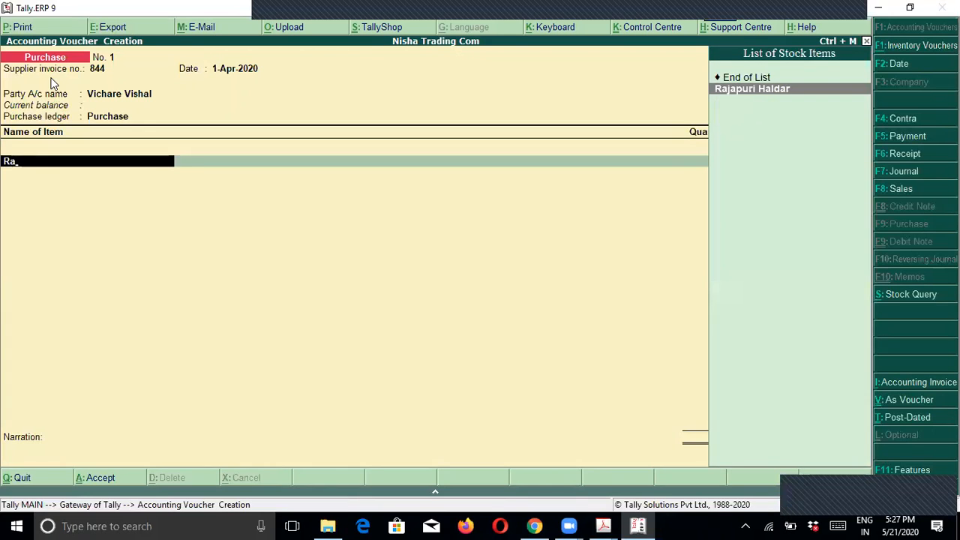
pyautogui.press('Return')
pyautogui.hotkey('alt', 'Tab')
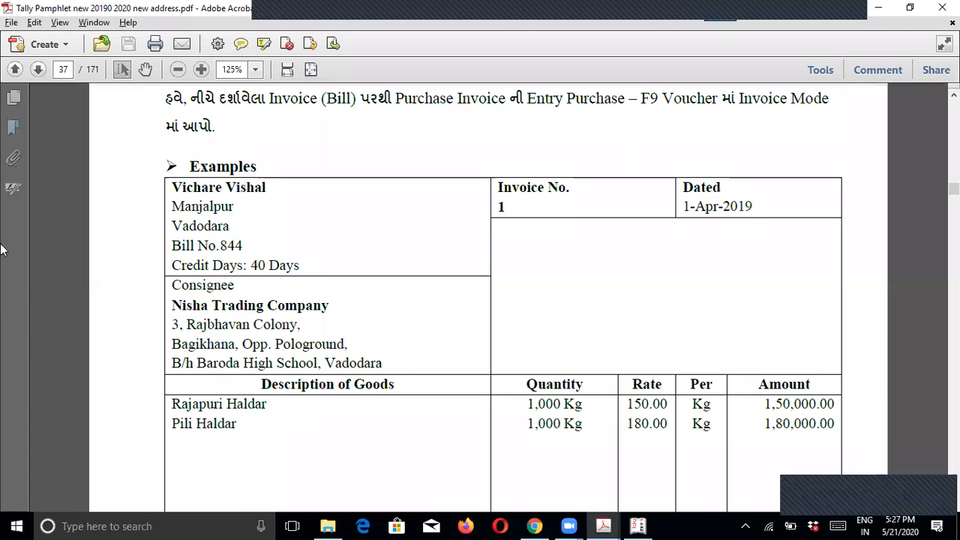
pyautogui.scroll(-3, 288, 343)
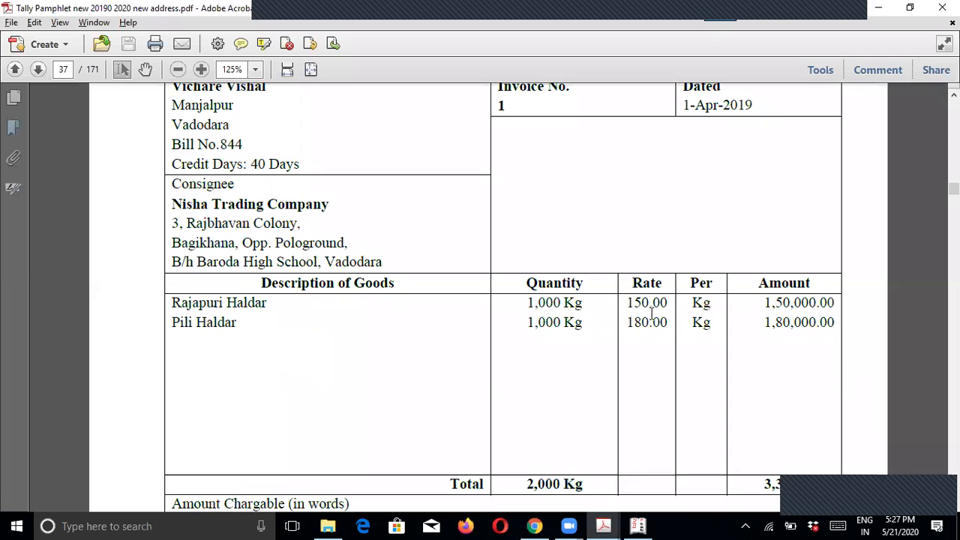
pyautogui.hotkey('alt', 'Tab')
pyautogui.write('1000')
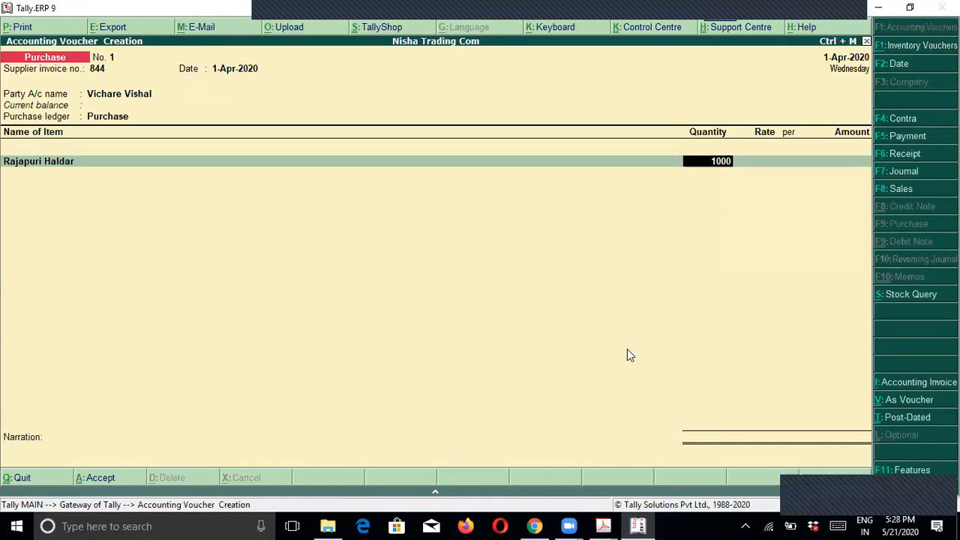
pyautogui.press('Return')
pyautogui.write('150')
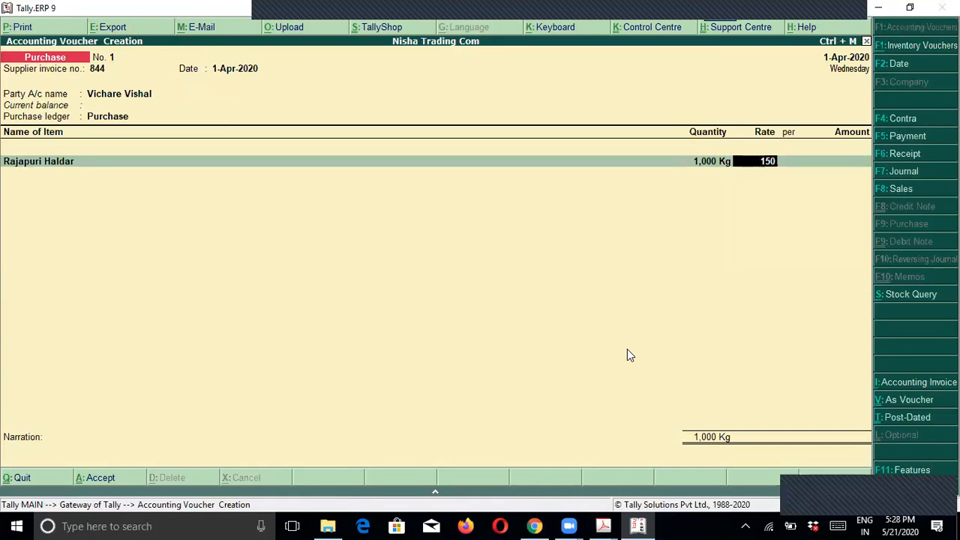
pyautogui.press('Return')
pyautogui.press('Return')
pyautogui.press('Return')
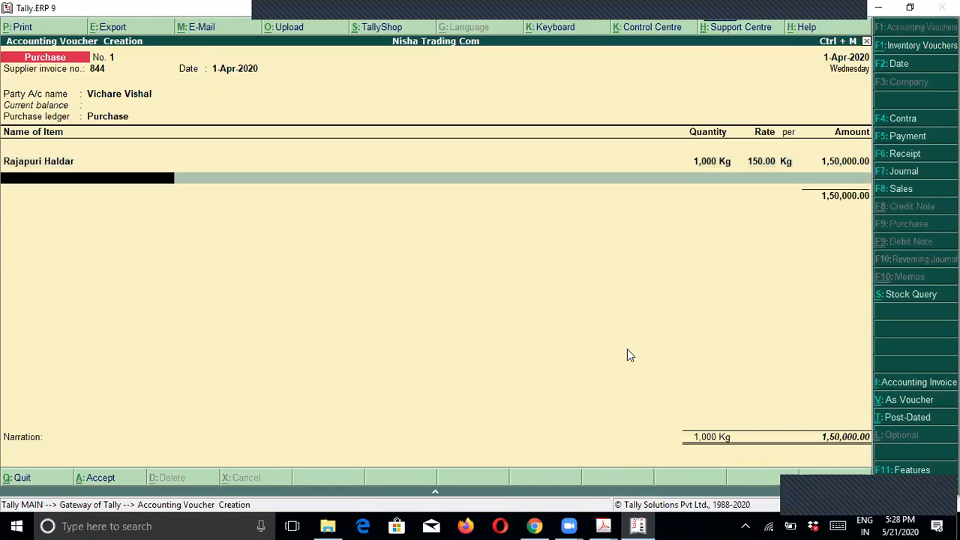
# Step: Add Pili Haldar: 1,000 Kg at 180 (1,80,000.00), then end the item list
pyautogui.write('Pi')
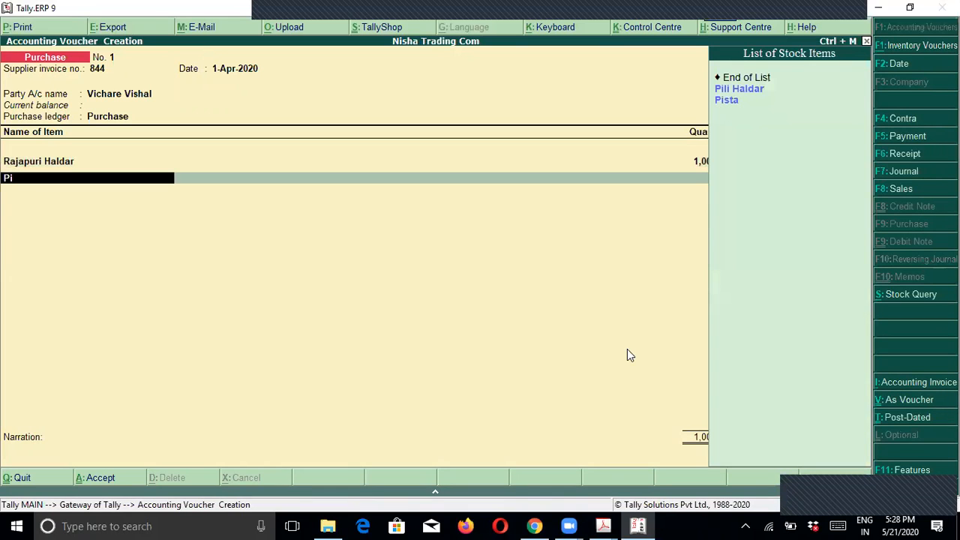
pyautogui.press('Return')
pyautogui.write('1000')
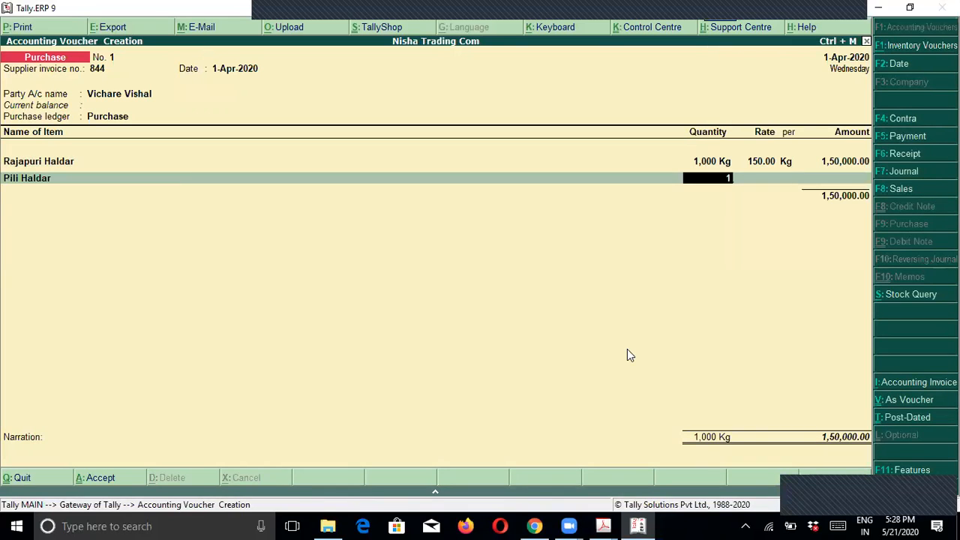
pyautogui.press('Return')
pyautogui.write('180')
pyautogui.press('Return')
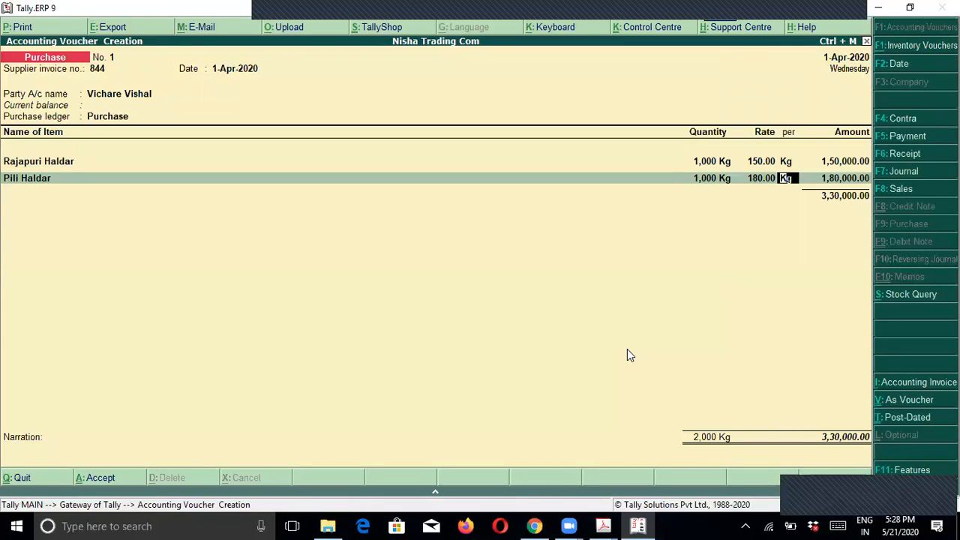
pyautogui.press('Return')
pyautogui.press('Return')
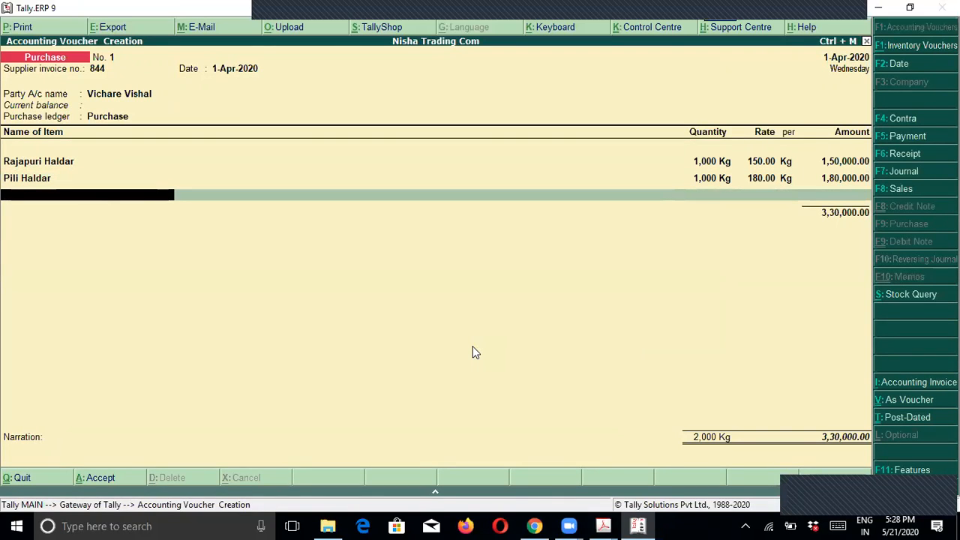
pyautogui.press('Return')
pyautogui.press('Return')
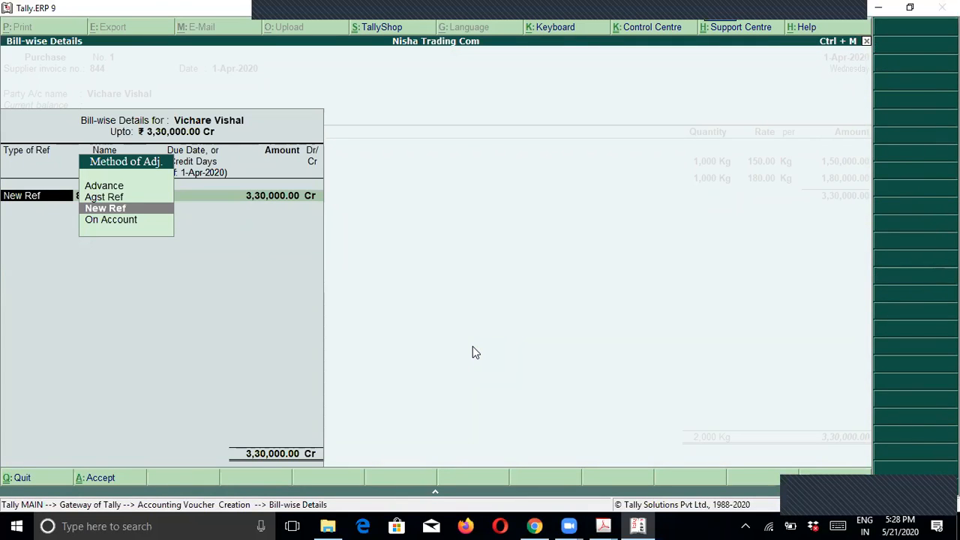
# Step: Record bill 844 as a new reference for 3,30,000.00 Cr with 40 credit days
pyautogui.press('Return')
pyautogui.press('Return')
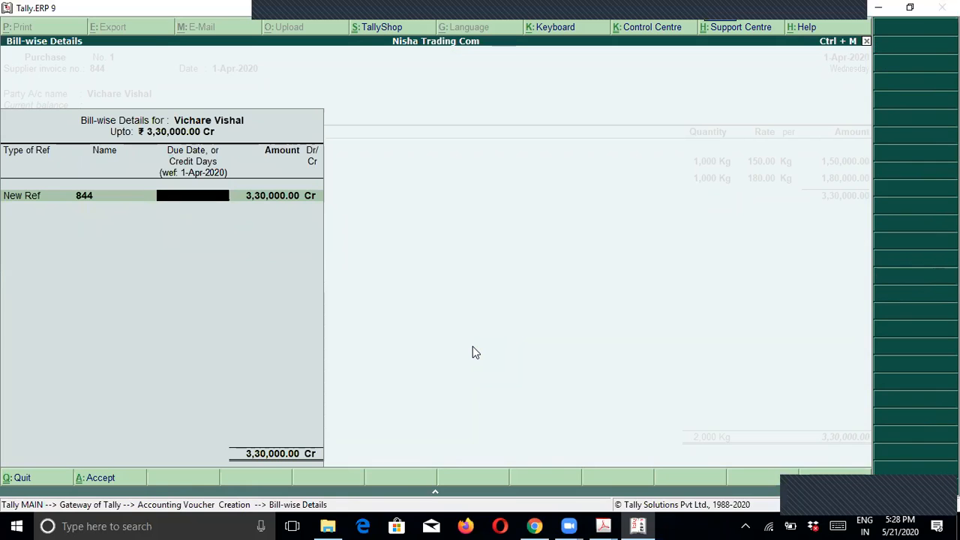
pyautogui.hotkey('alt', 'Tab')
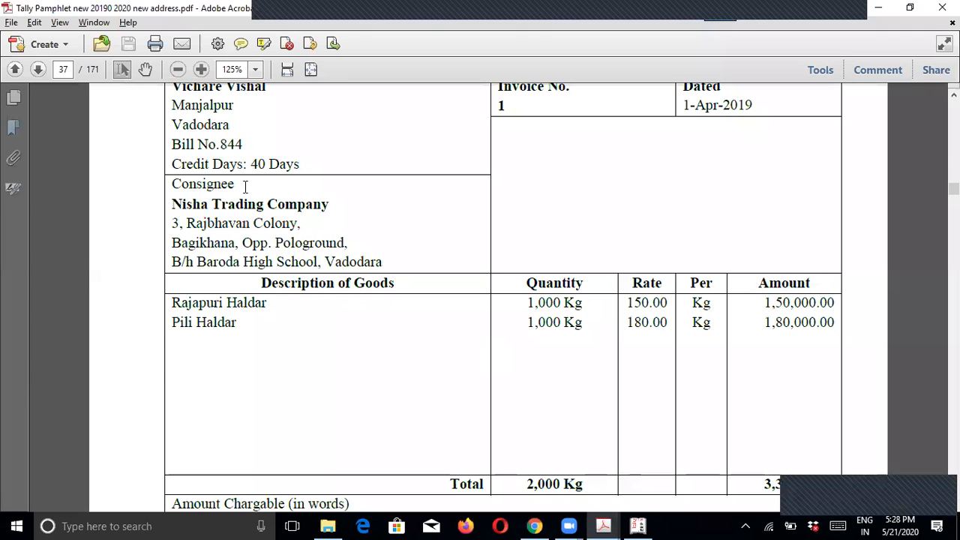
pyautogui.moveTo(180, 164); pyautogui.dragTo(311, 158)
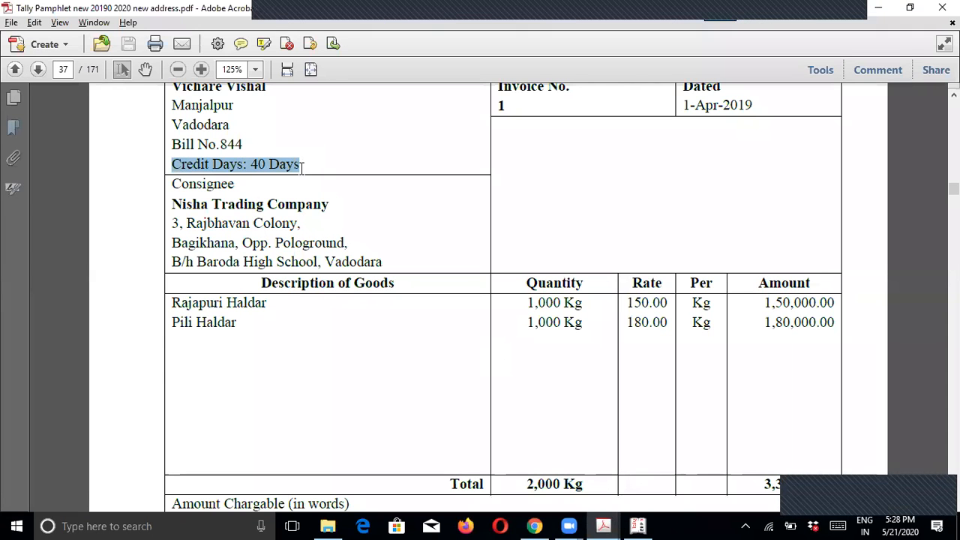
pyautogui.hotkey('alt', 'Tab')
pyautogui.write('40')
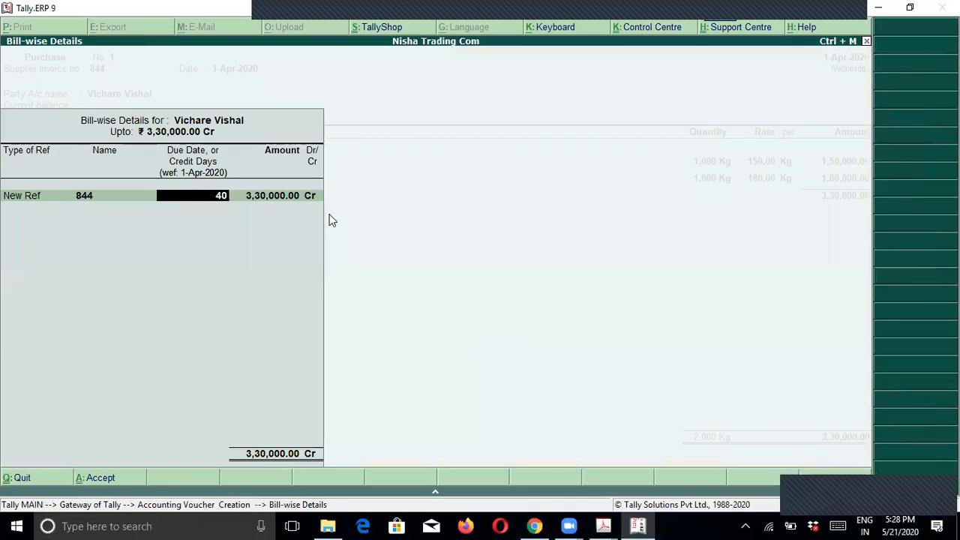
pyautogui.press('Return')
pyautogui.press('Return')
pyautogui.press('Return')
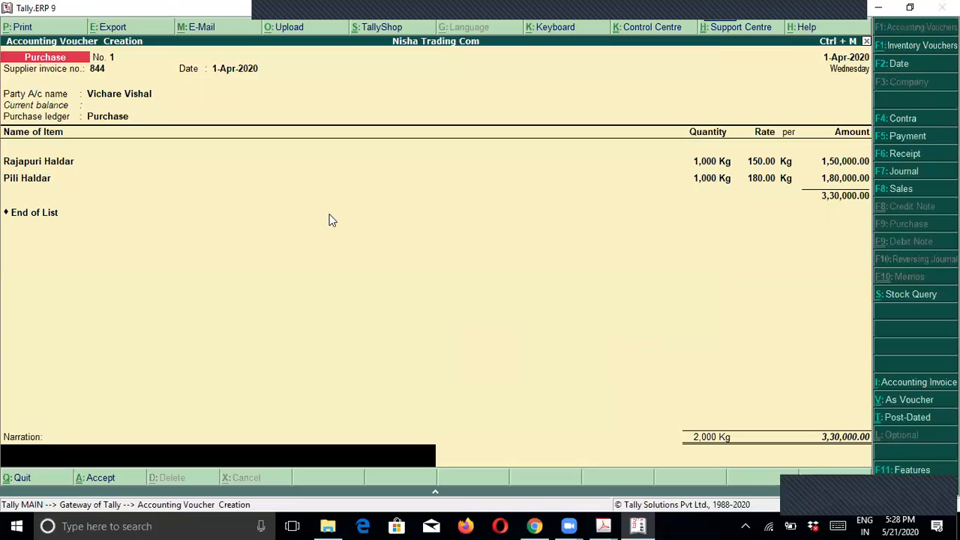
# Step: Enter the narration 'goods purchase' after confirming the 3,30,000.00 invoice total
pyautogui.write('goods purchase')
pyautogui.press('Return')
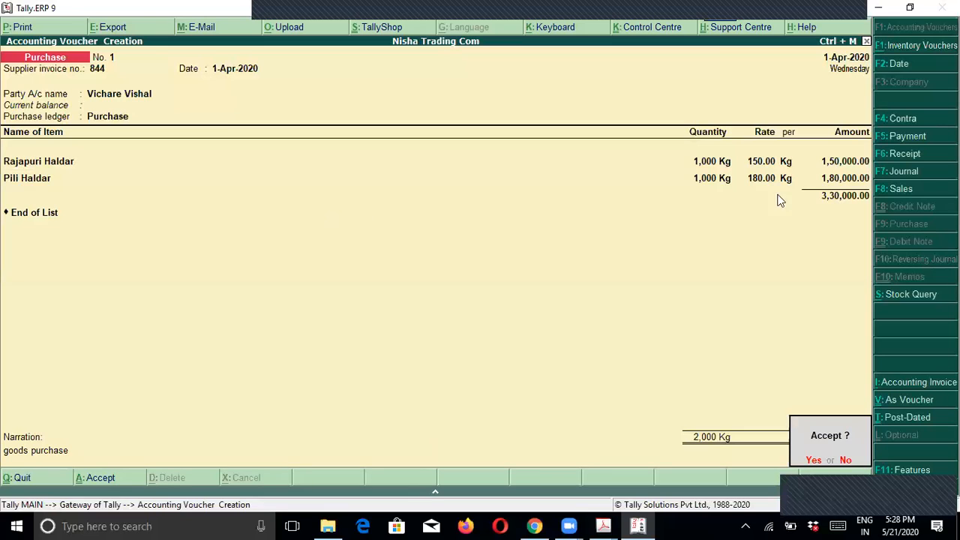
pyautogui.press('Escape')
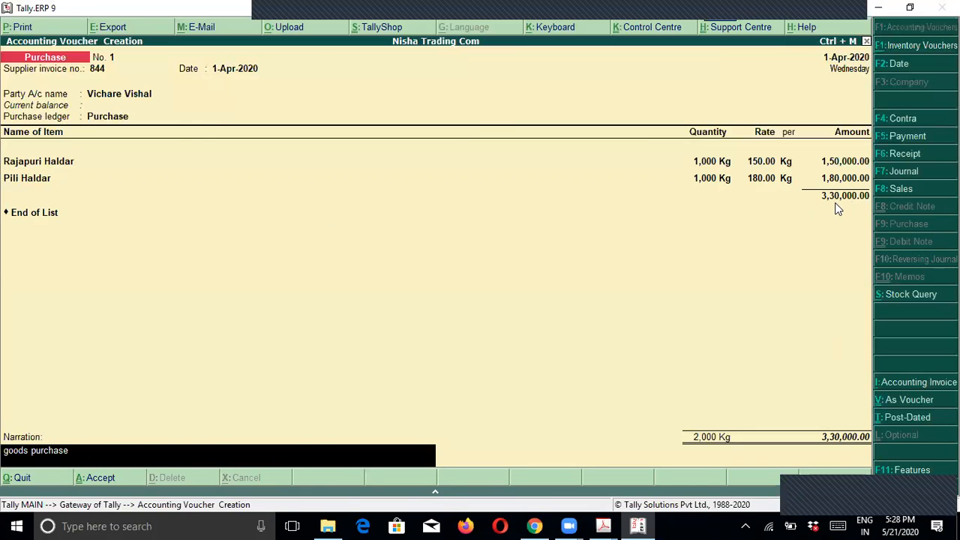
pyautogui.hotkey('alt', 'Tab')
pyautogui.scroll(-5, 781, 330)
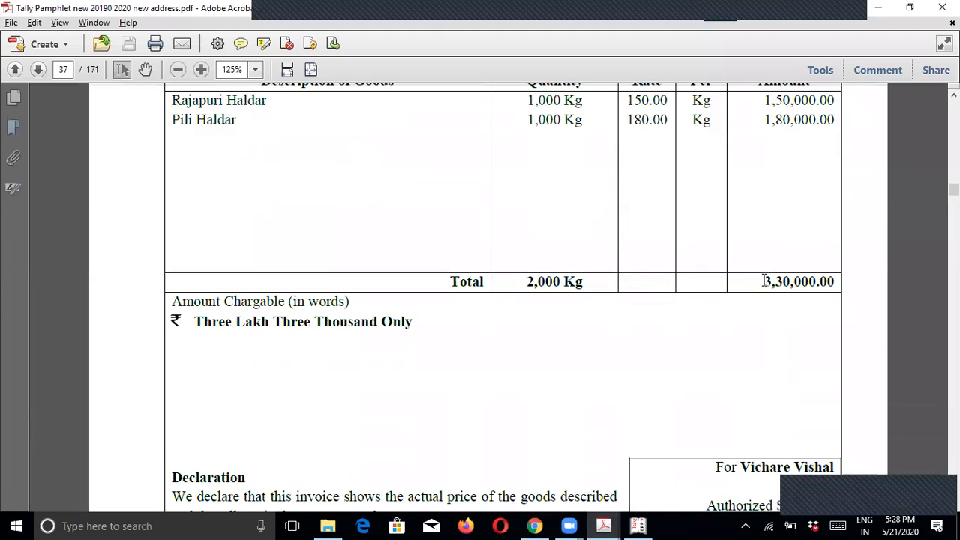
pyautogui.moveTo(762, 279); pyautogui.dragTo(837, 279)
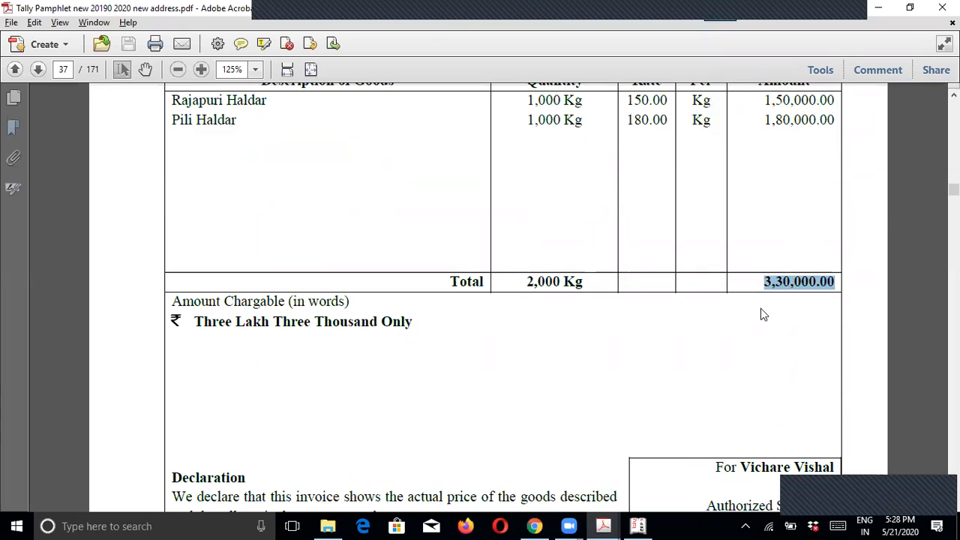
pyautogui.hotkey('alt', 'Tab')
# Step: Save purchase voucher 1 and reopen it for alteration with Page Up
pyautogui.press('Return')
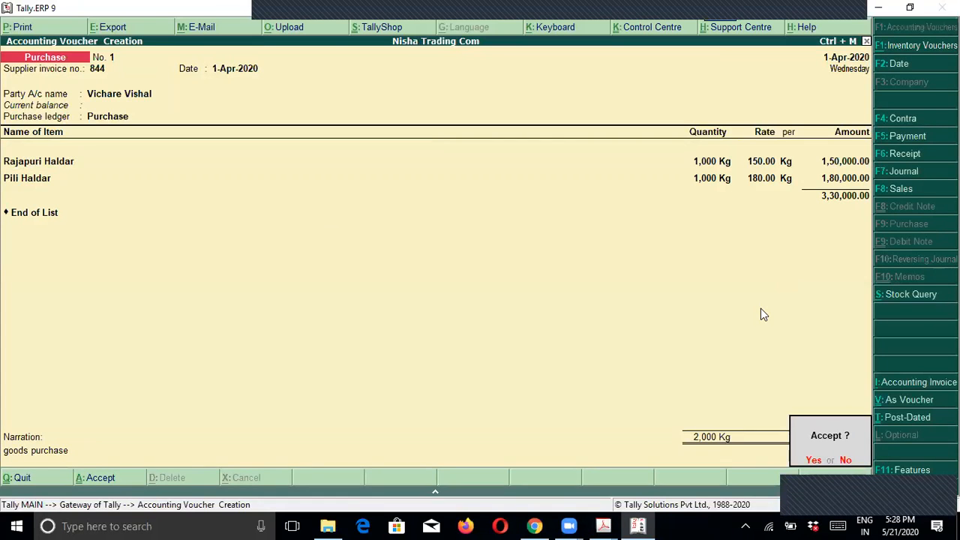
pyautogui.press('Return')
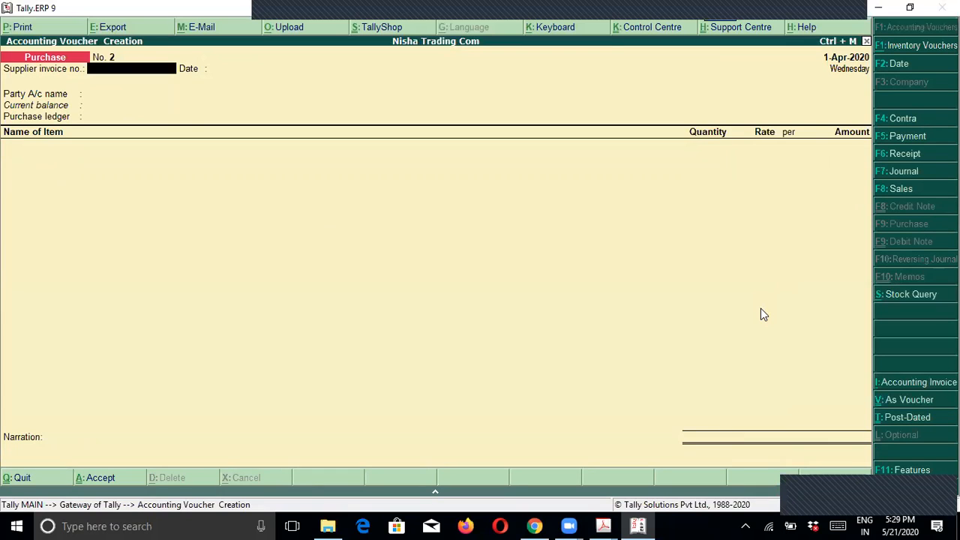
pyautogui.press('pageup')
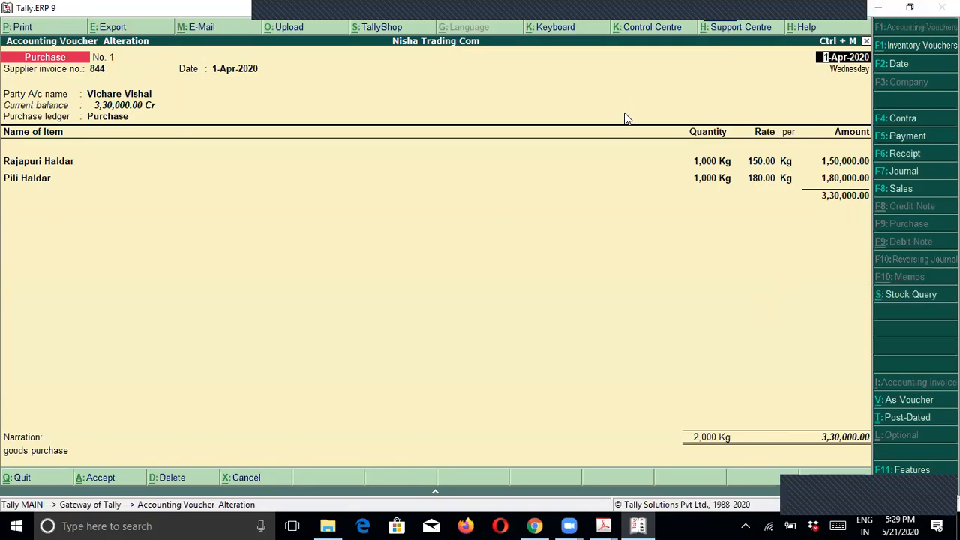
# Step: Preview the printed invoice for purchase voucher 1 at enlarged size
pyautogui.click(23, 31)
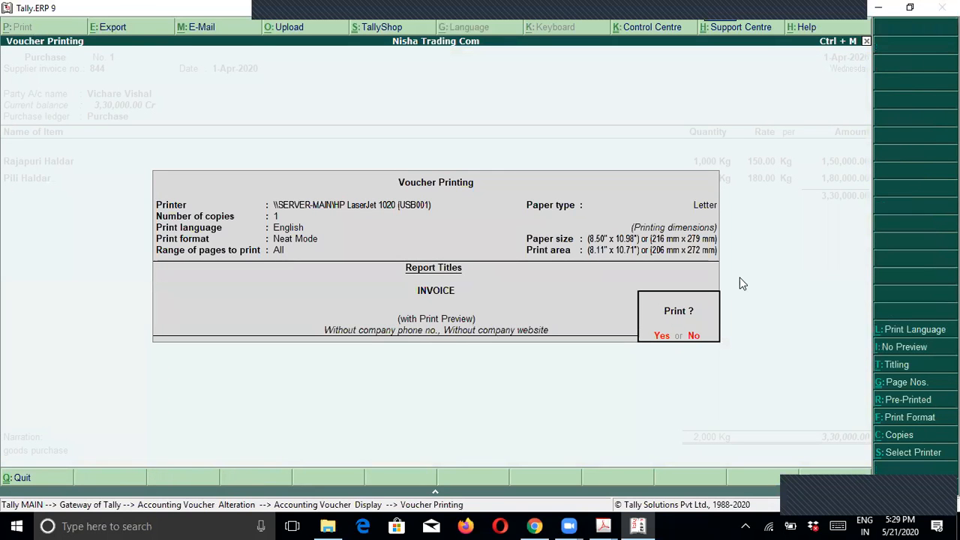
pyautogui.press('Return')
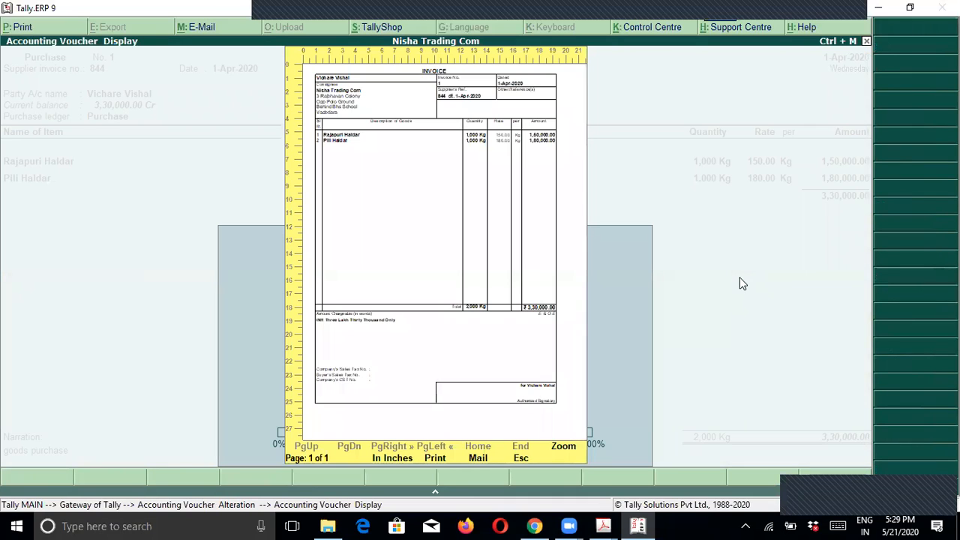
pyautogui.hotkey('alt', 'z')
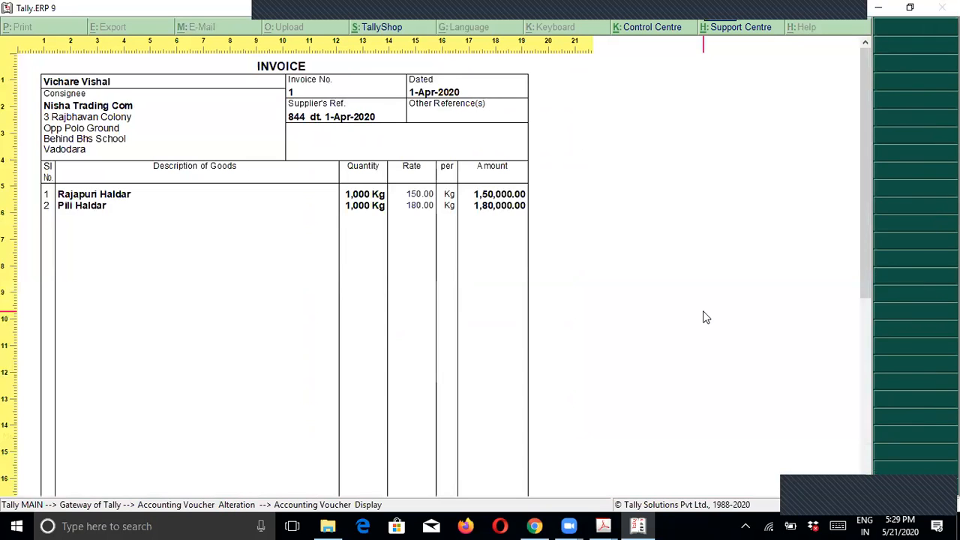
pyautogui.scroll(-5, 703, 310)
pyautogui.scroll(-2, 703, 317)
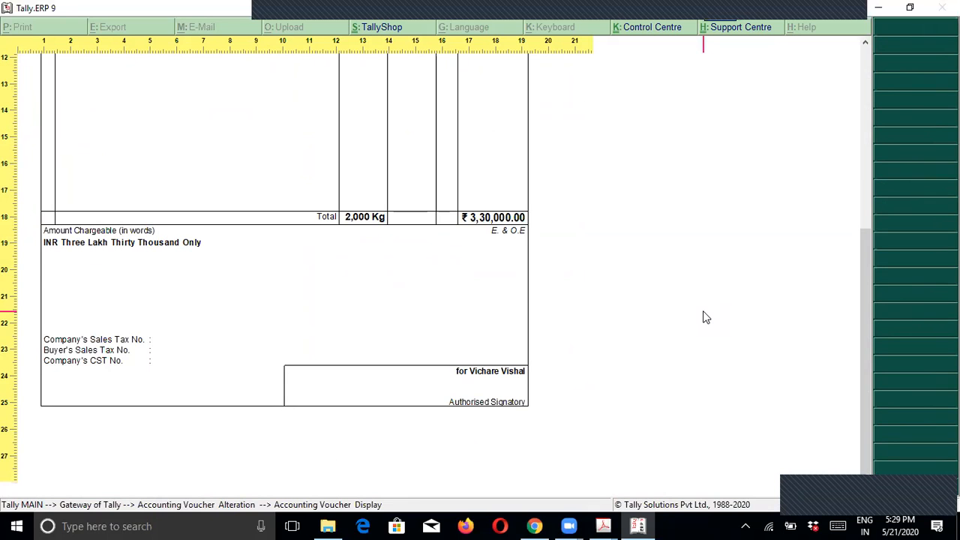
pyautogui.click(458, 397)
# Step: Close the preview and quit voucher 1's alteration to start a new purchase voucher
pyautogui.press('Escape')
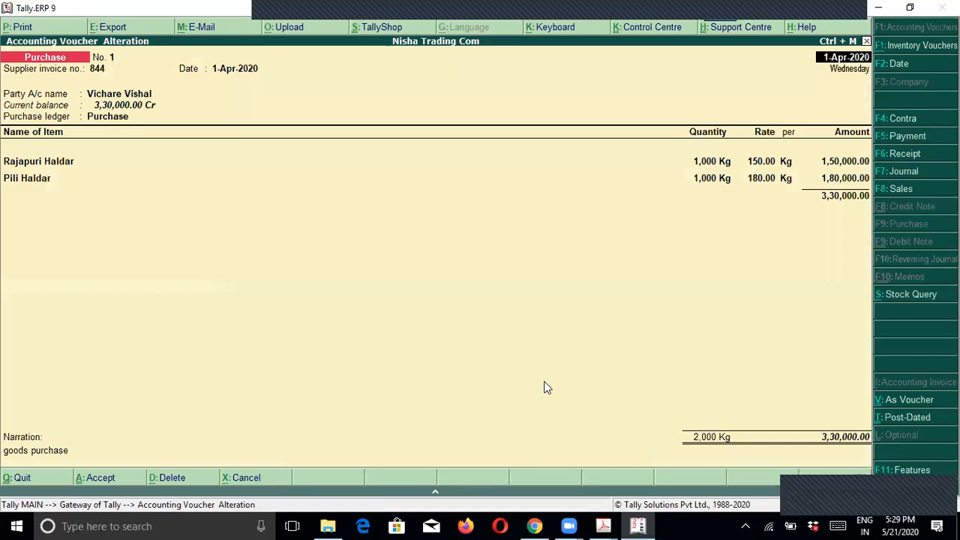
pyautogui.press('Escape')
pyautogui.press('y')
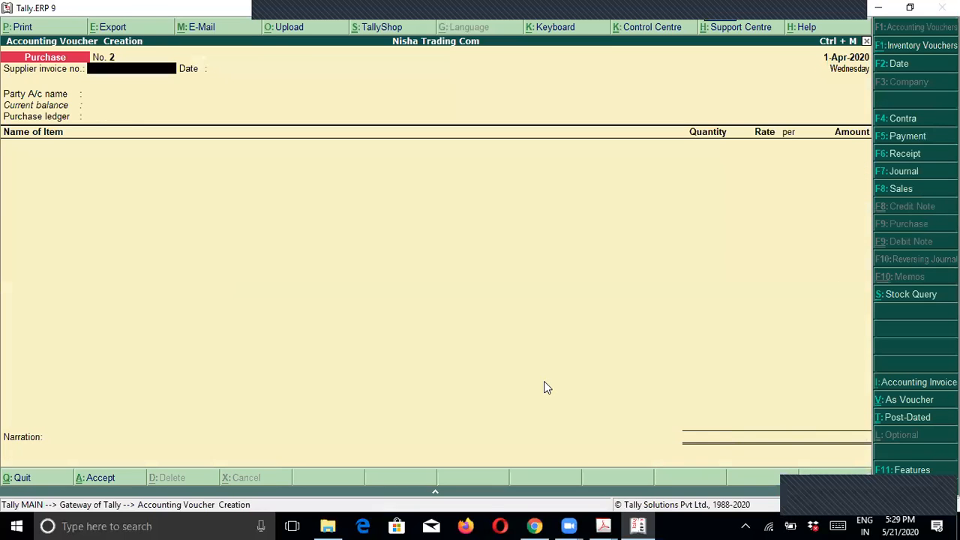
# Step: Date the new purchase voucher 6-Apr-2020 after checking the exercise PDF
pyautogui.hotkey('alt', 'Tab')
pyautogui.scroll(-10, 347, 346)
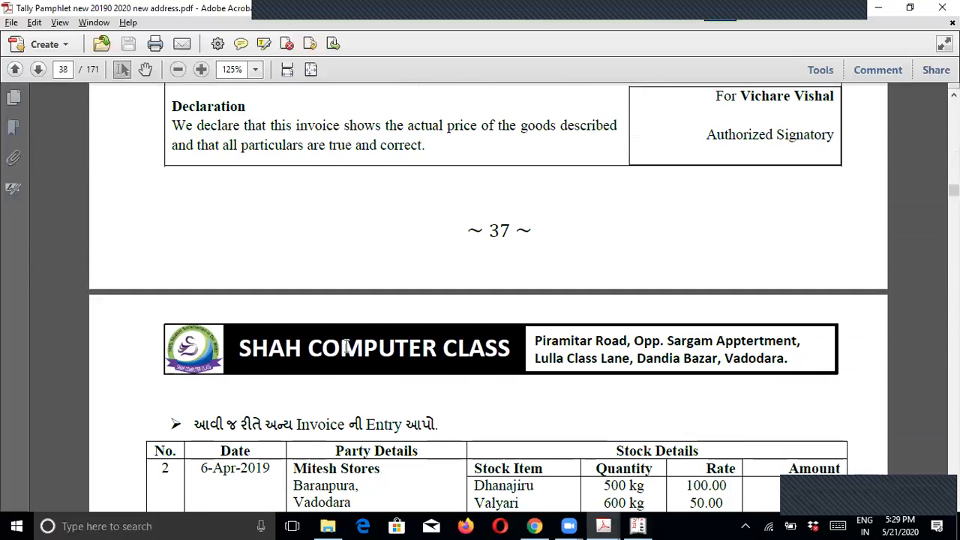
pyautogui.scroll(-2, 347, 347)
pyautogui.hotkey('alt', 'Tab')
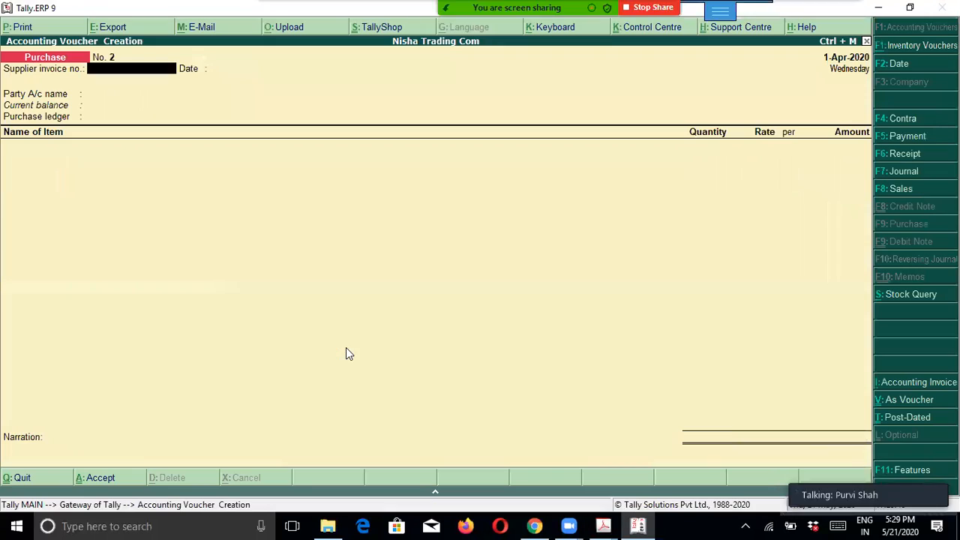
pyautogui.press('F2')
pyautogui.write('6.')
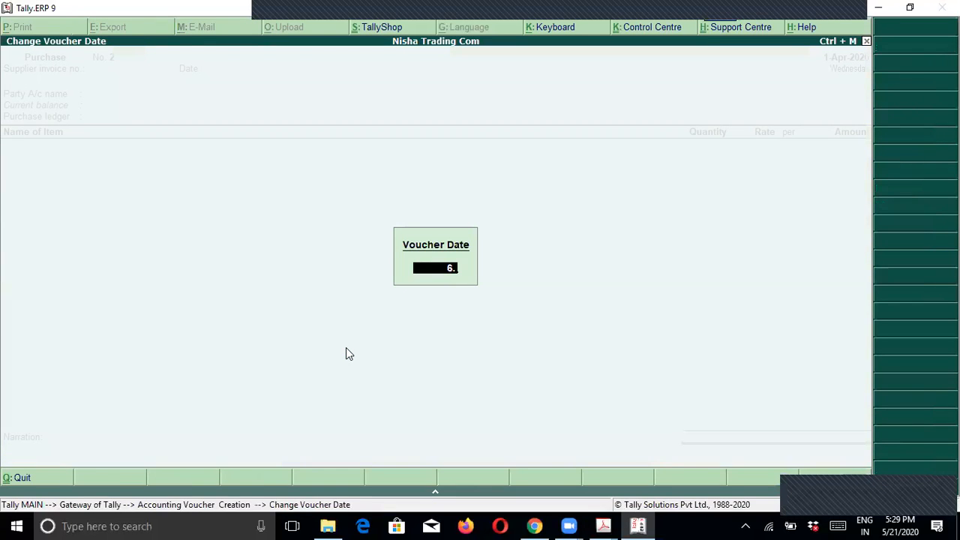
pyautogui.press('Return')
# Step: Enter supplier invoice 1024, party Mitesh Store and the Purchase ledger
pyautogui.hotkey('alt', 'Tab')
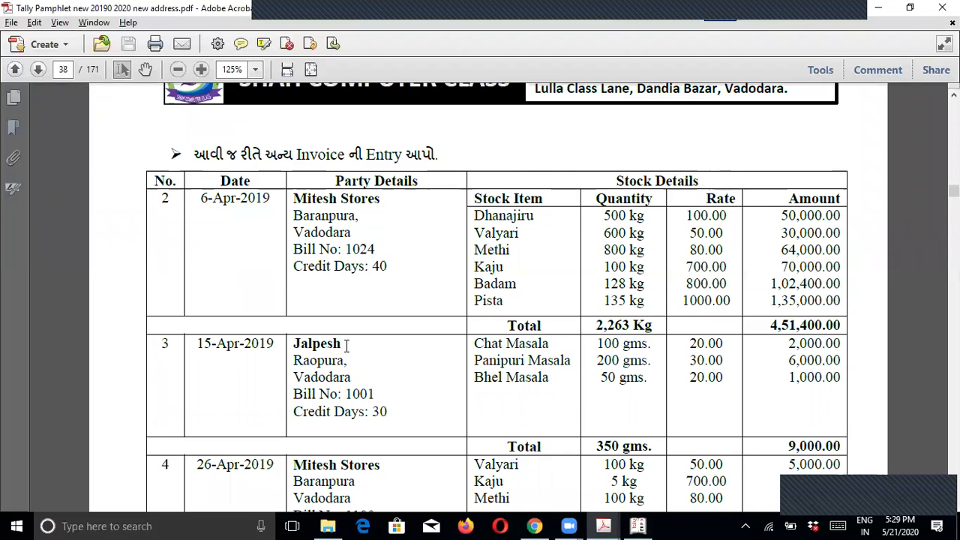
pyautogui.moveTo(385, 248); pyautogui.dragTo(346, 250)
pyautogui.hotkey('alt', 'Tab')
pyautogui.write('1024')
pyautogui.press('Return')
pyautogui.press('Return')
pyautogui.write('Mitesh Store')
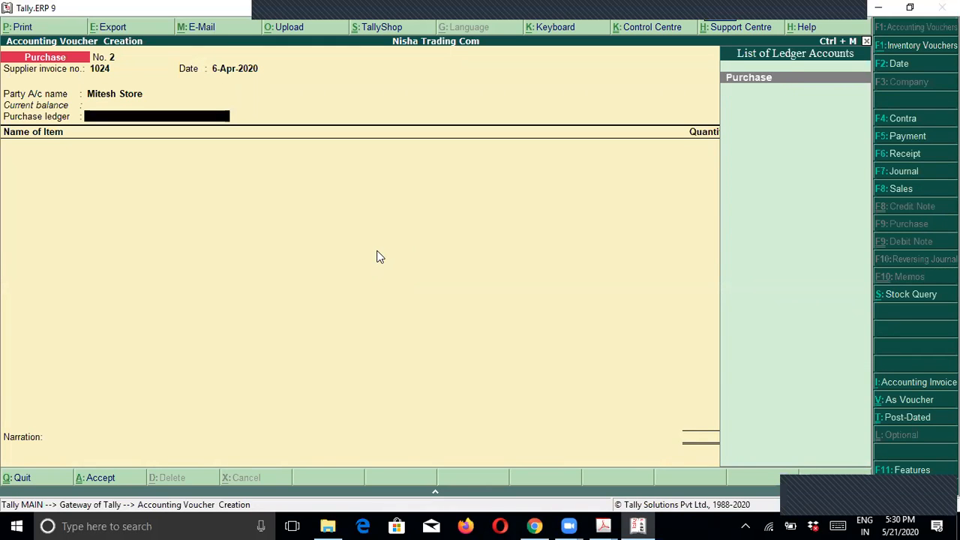
pyautogui.press('Return')
# Step: Find Dhanajiru as the first item to enter in the exercise PDF
pyautogui.hotkey('alt', 'Tab')
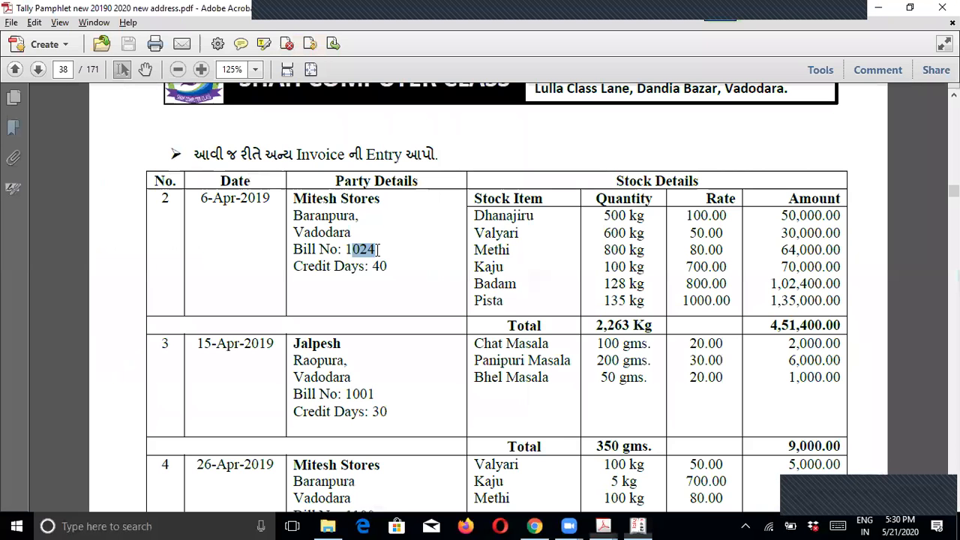
pyautogui.scroll(-2, 478, 146)
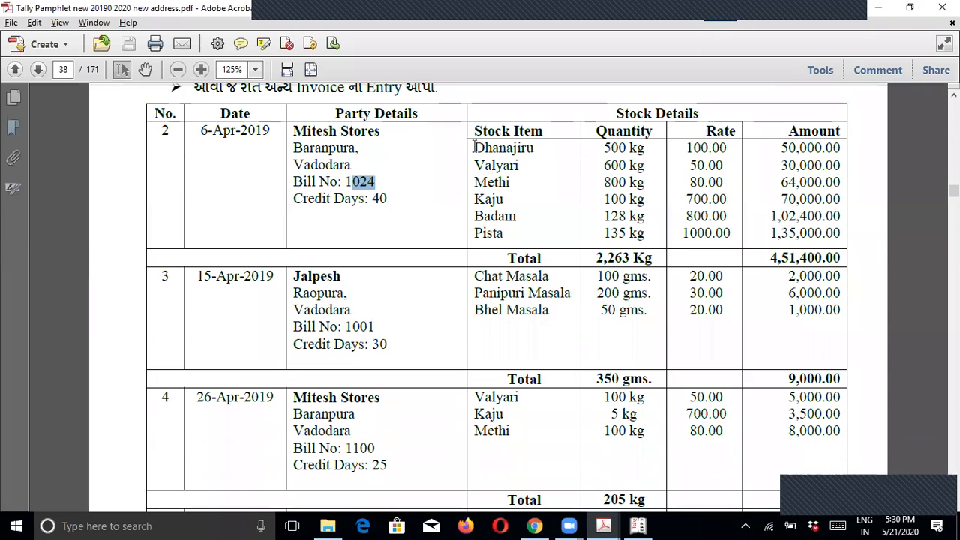
pyautogui.moveTo(475, 147); pyautogui.dragTo(537, 147)
pyautogui.hotkey('alt', 'Tab')
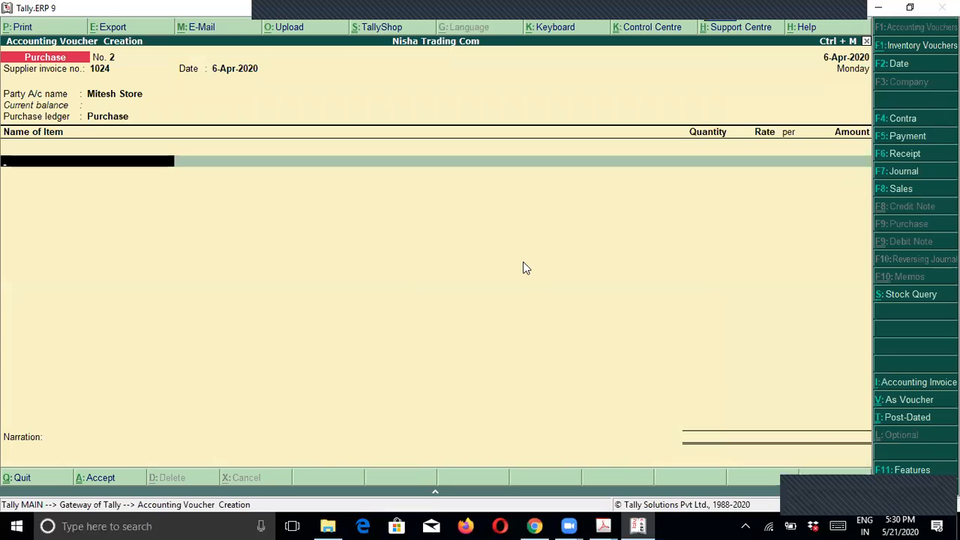
# Step: Add Dhanajiru: 500 Kg at rate 100
pyautogui.write('Dh')
pyautogui.press('Return')
pyautogui.write('500')
pyautogui.press('Return')
pyautogui.write('100')
pyautogui.press('Return')
pyautogui.press('Return')
pyautogui.hotkey('alt', 'Tab')
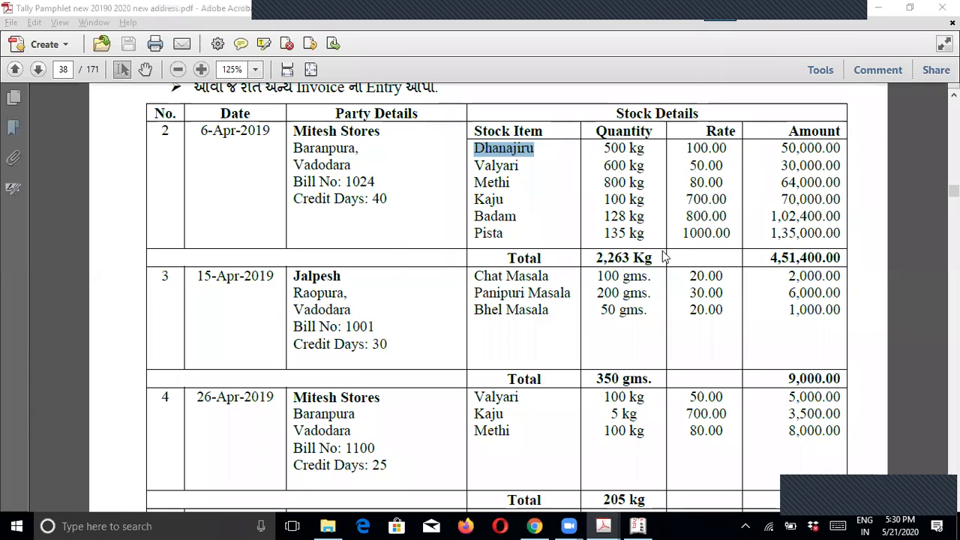
pyautogui.hotkey('alt', 'Tab')
# Step: Add Valiyari: 600 Kg at rate 50
pyautogui.write('Va')
pyautogui.press('Return')
pyautogui.write('600')
pyautogui.press('Return')
pyautogui.write('50')
pyautogui.press('Return')
pyautogui.press('Return')
pyautogui.press('Return')
pyautogui.hotkey('alt', 'Tab')
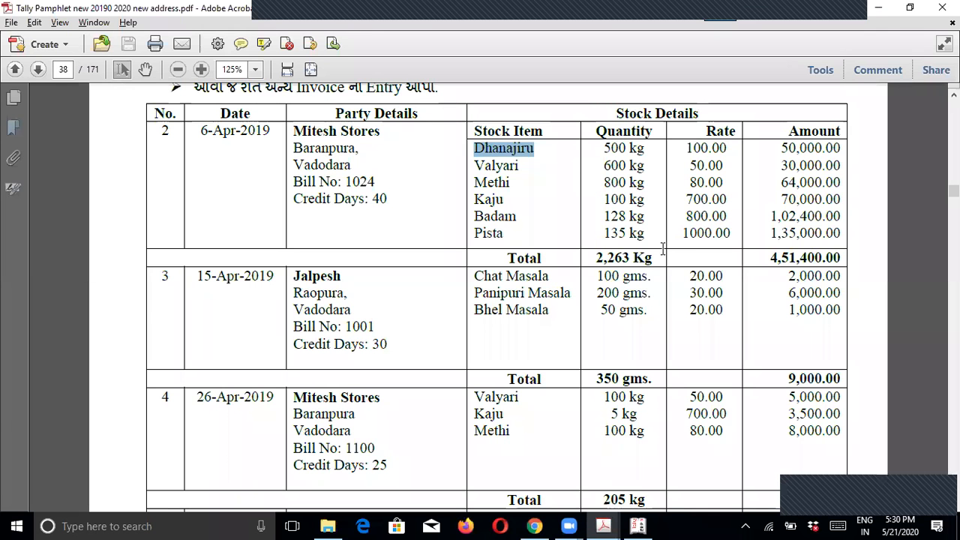
pyautogui.hotkey('alt', 'Tab')
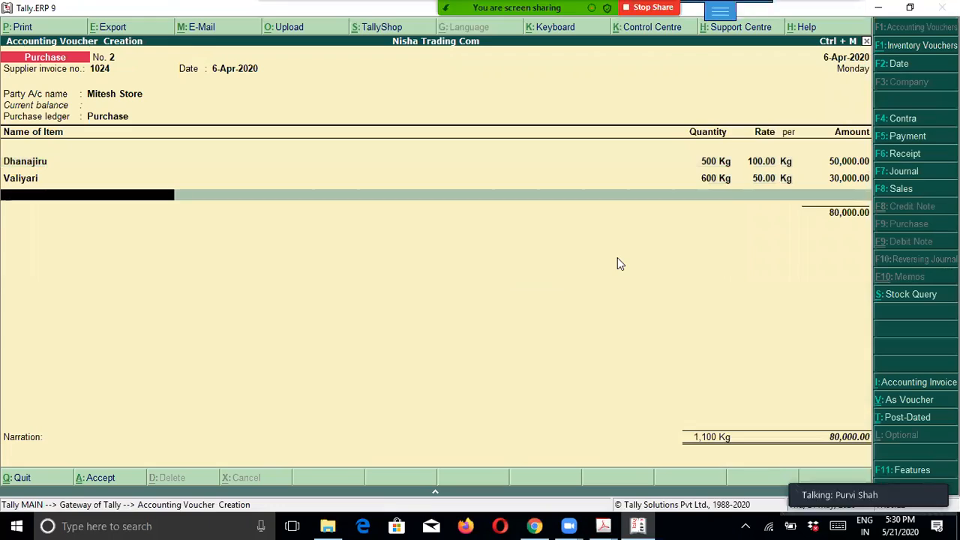
# Step: Add Methi: 800 Kg at rate 80
pyautogui.write('Me')
pyautogui.press('Return')
pyautogui.write('800')
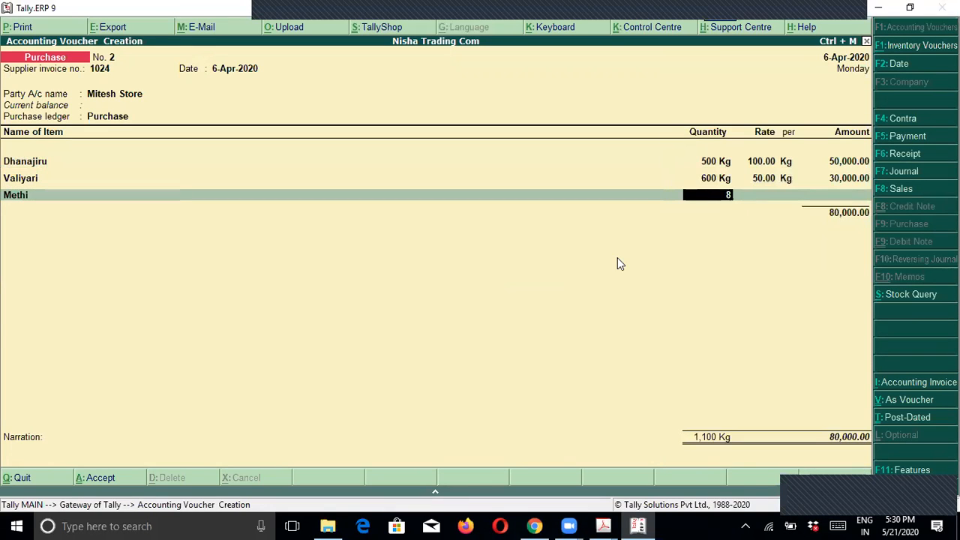
pyautogui.press('Return')
pyautogui.write('80')
pyautogui.press('Return')
pyautogui.press('Return')
pyautogui.hotkey('alt', 'Tab')
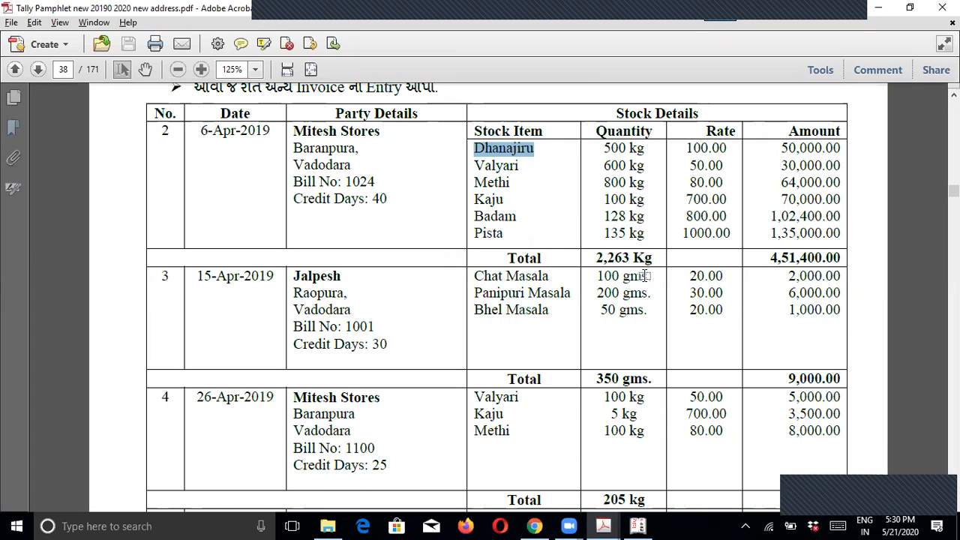
pyautogui.hotkey('alt', 'Tab')
# Step: Add Kaju: 100 Kg at rate 700
pyautogui.write('Ka')
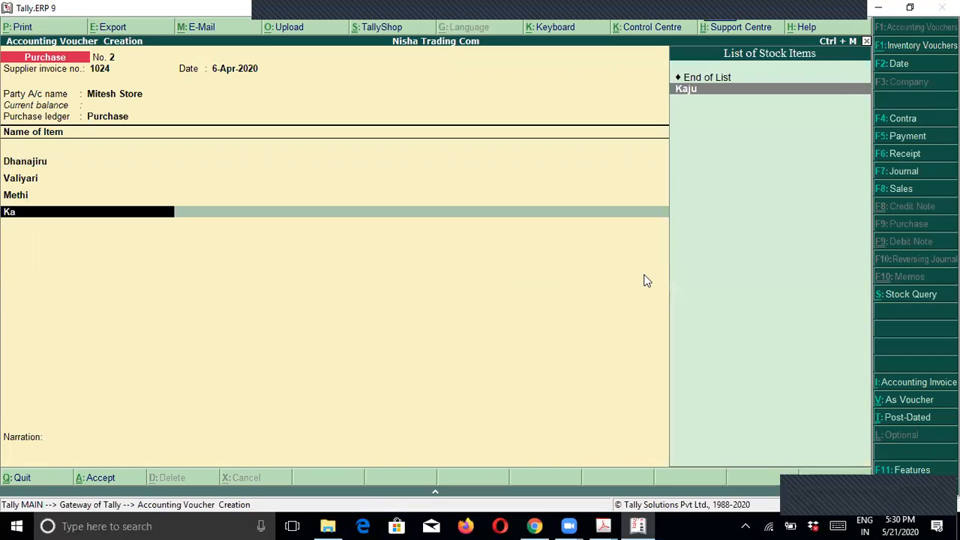
pyautogui.press('Return')
pyautogui.write('100')
pyautogui.press('Return')
pyautogui.write('700')
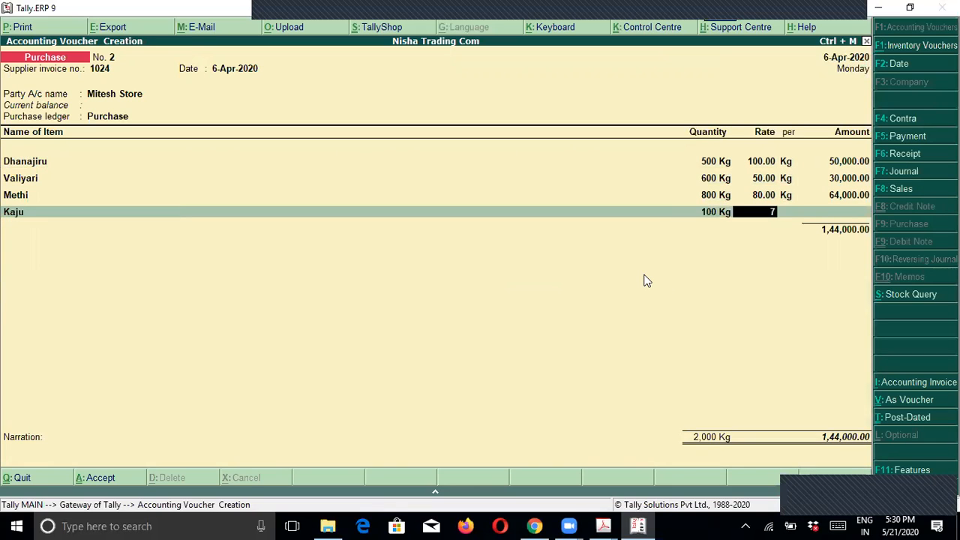
pyautogui.press('Return')
pyautogui.press('Return')
pyautogui.press('Return')
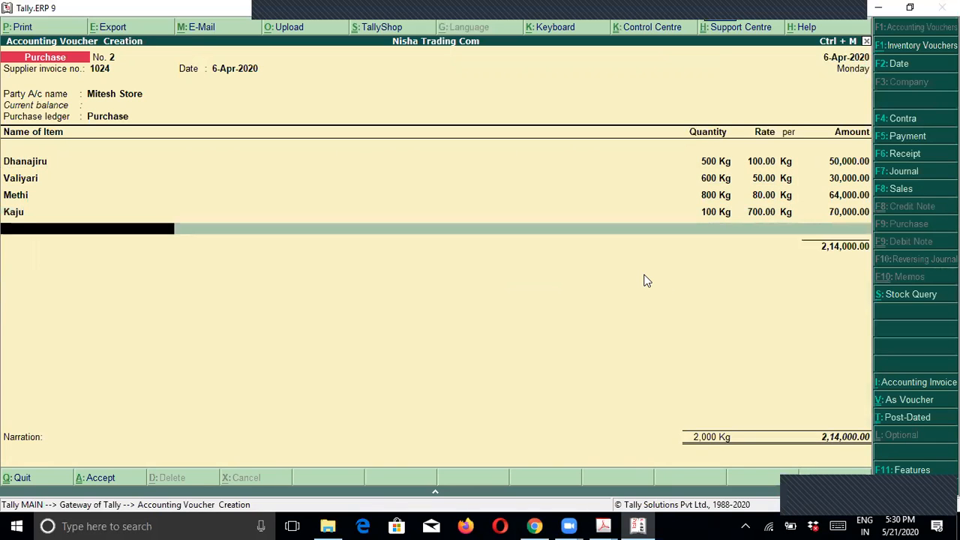
pyautogui.hotkey('alt', 'Tab')
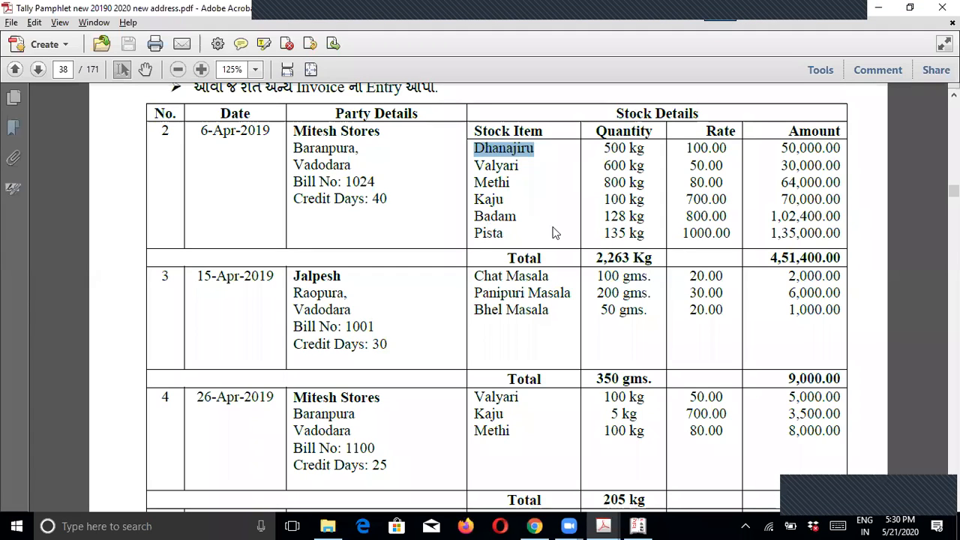
pyautogui.hotkey('alt', 'Tab')
# Step: Add Badam: 128 Kg at rate 800
pyautogui.write('Bad')
pyautogui.press('Return')
pyautogui.write('128')
pyautogui.press('Return')
pyautogui.hotkey('alt', 'Tab')
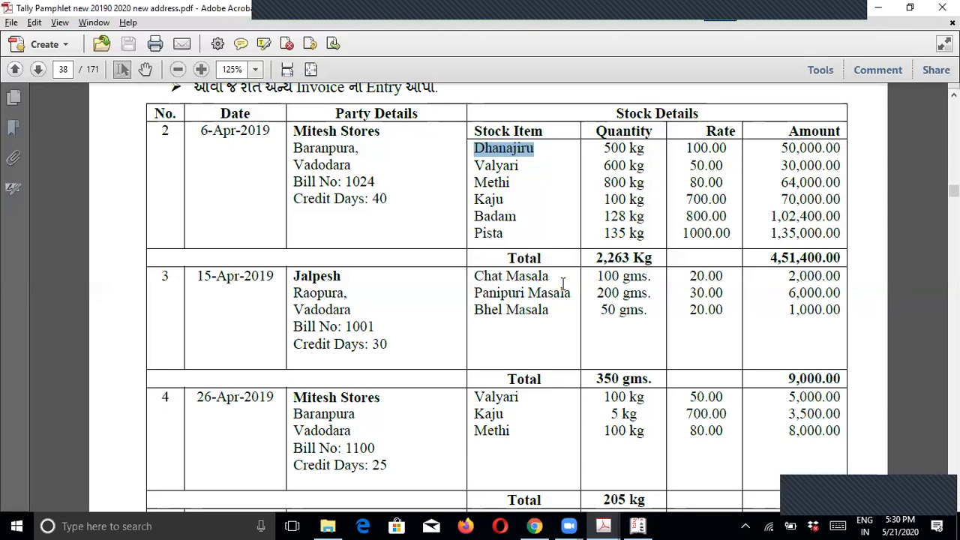
pyautogui.hotkey('alt', 'Tab')
pyautogui.write('800')
pyautogui.press('Return')
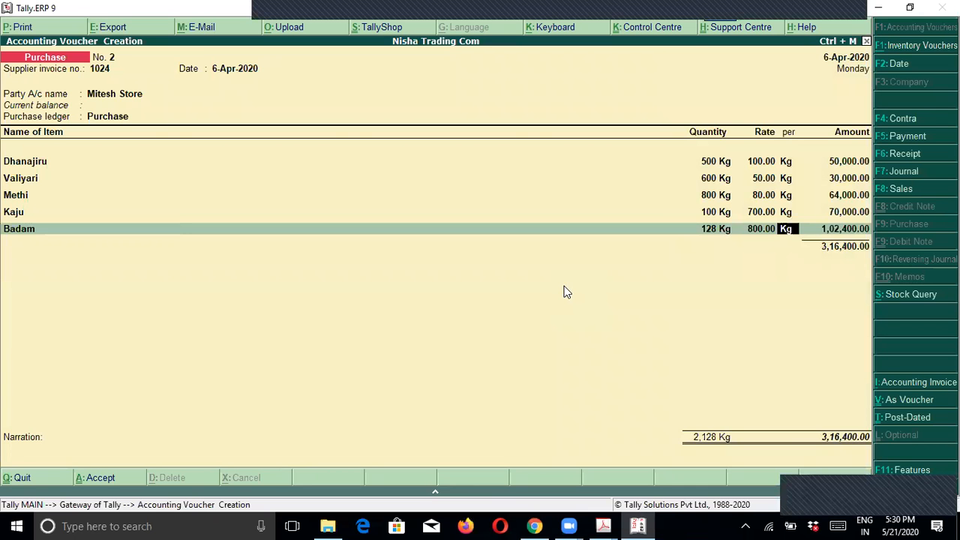
pyautogui.press('Return')
# Step: Add Pista: 135 Kg at rate 1,000, then compare totals with the PDF
pyautogui.press('Return')
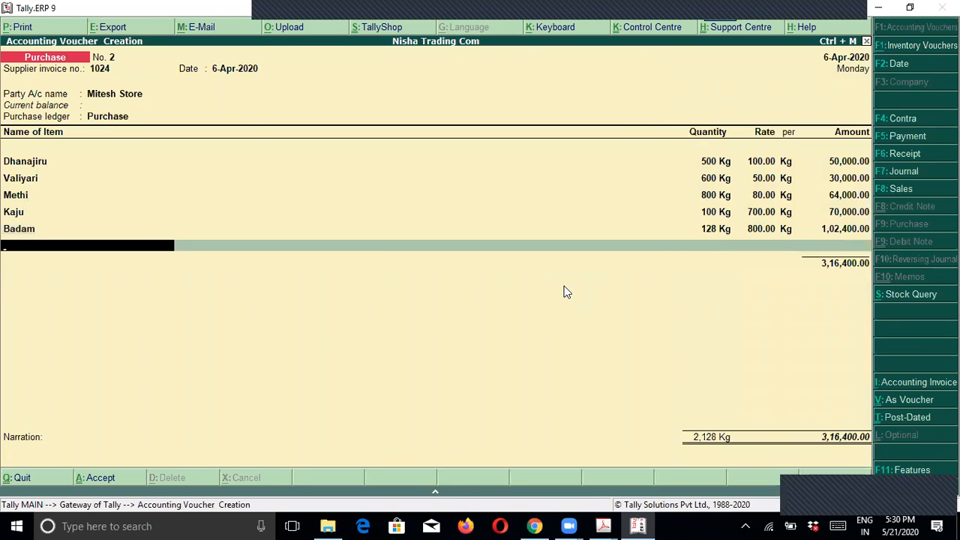
pyautogui.write('Pi')
pyautogui.press('Down')
pyautogui.press('Return')
pyautogui.hotkey('alt', 'Tab')
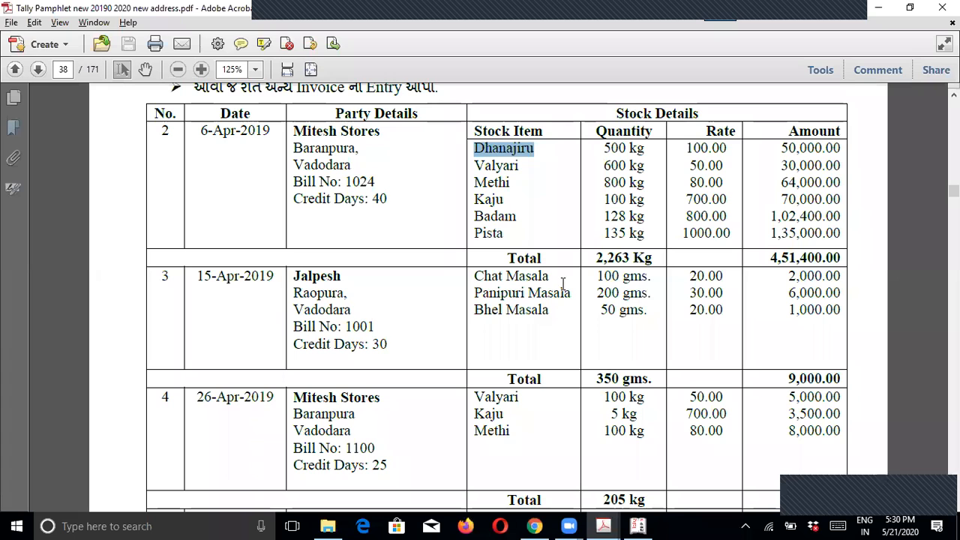
pyautogui.hotkey('alt', 'Tab')
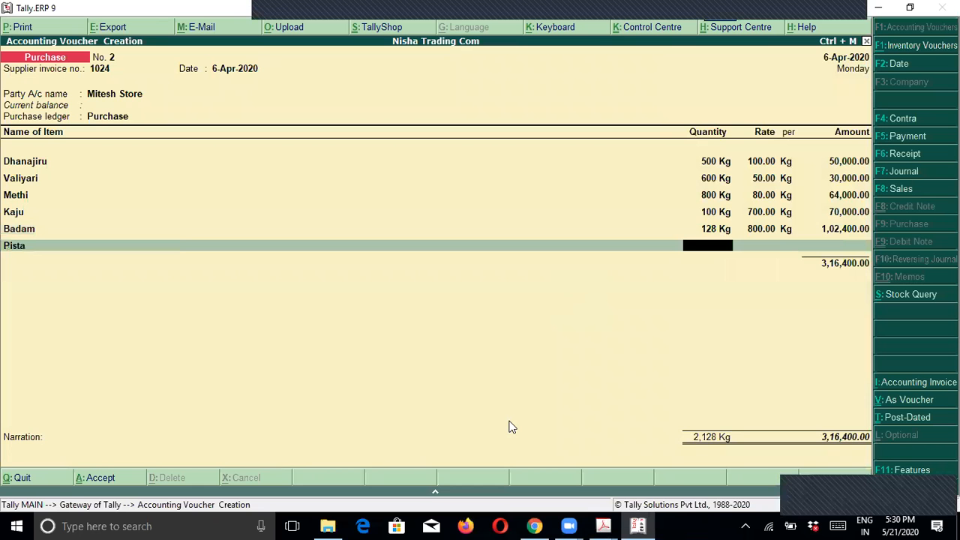
pyautogui.write('135')
pyautogui.press('Return')
pyautogui.write('1000')
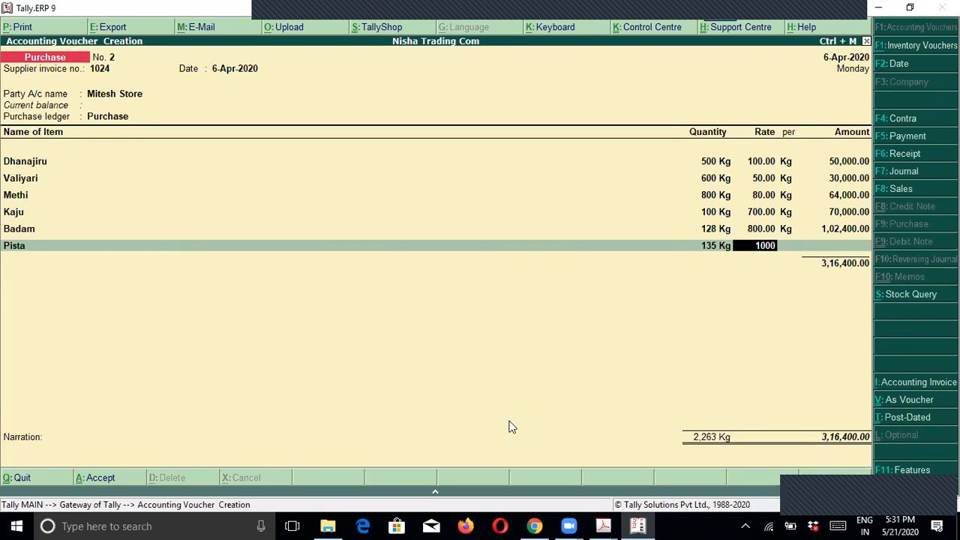
pyautogui.press('Return')
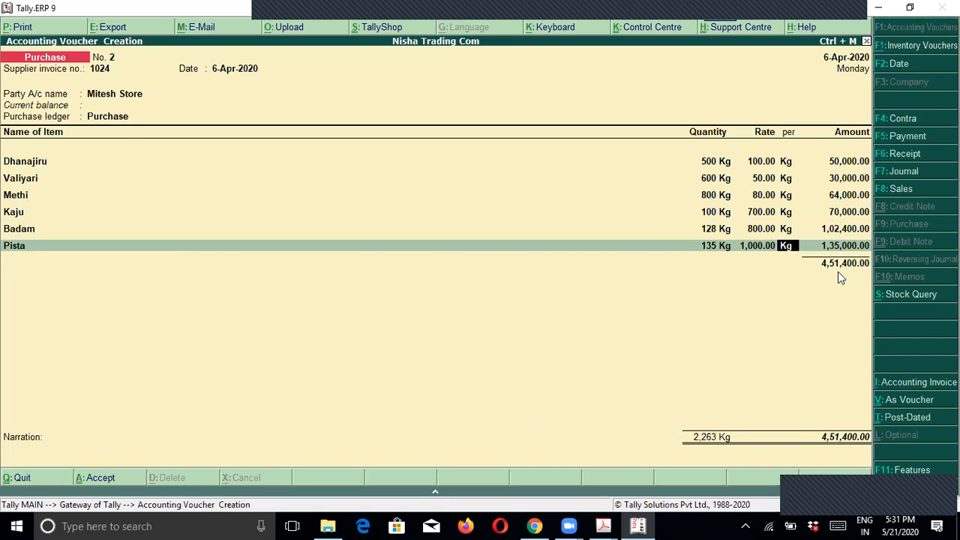
pyautogui.hotkey('alt', 'Tab')
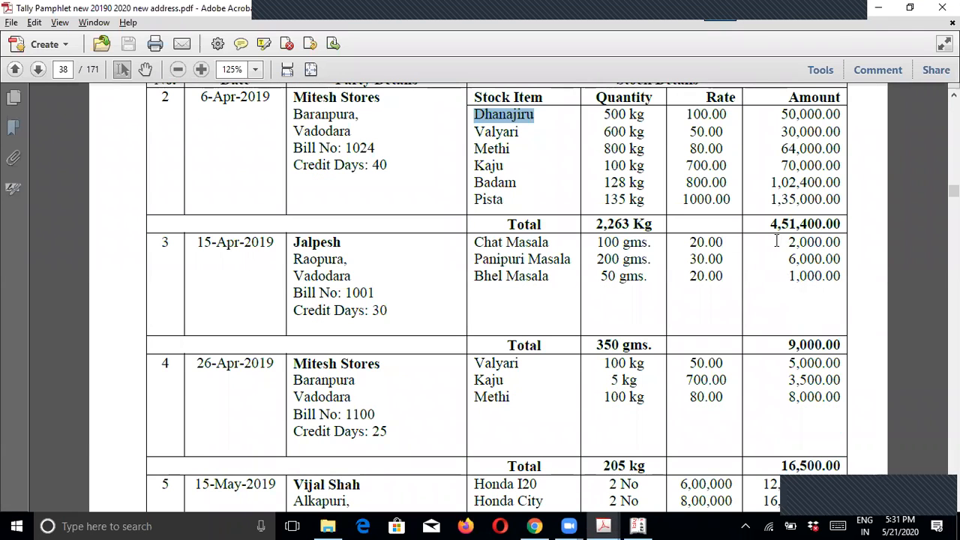
# Step: Verify the voucher's 2,263 Kg and 4,51,400.00 totals against the exercise PDF
pyautogui.moveTo(768, 223); pyautogui.dragTo(841, 224)
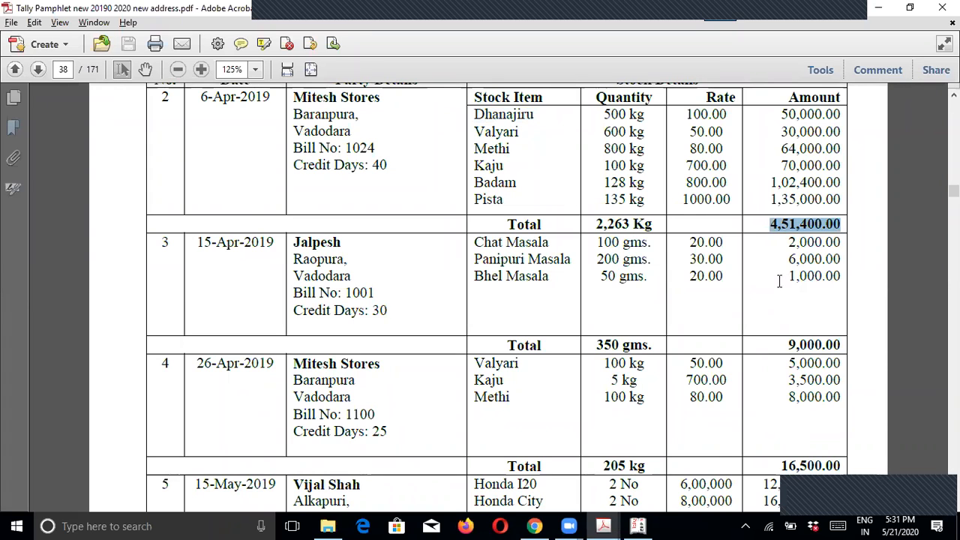
pyautogui.click(788, 224)
pyautogui.moveTo(597, 224); pyautogui.dragTo(654, 224)
pyautogui.hotkey('alt', 'Tab')
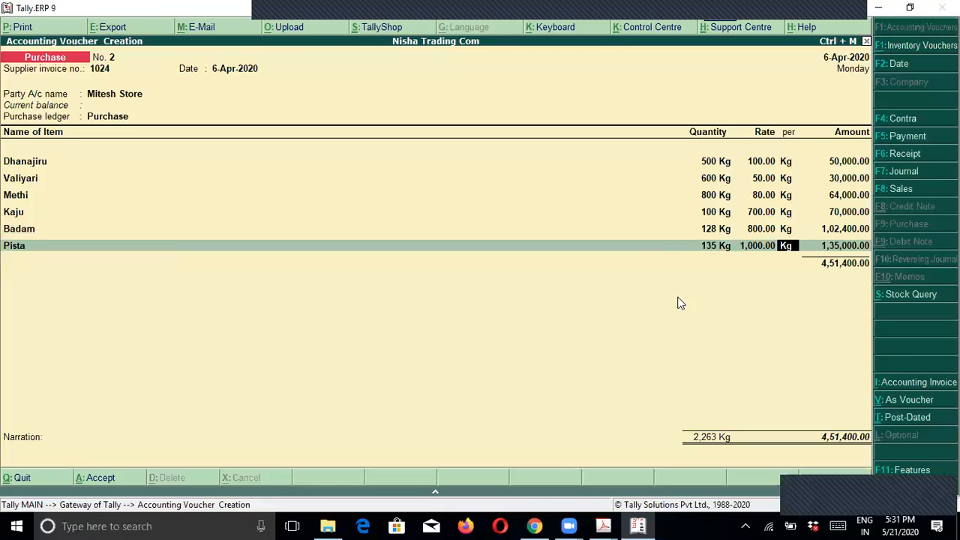
pyautogui.click(688, 440)
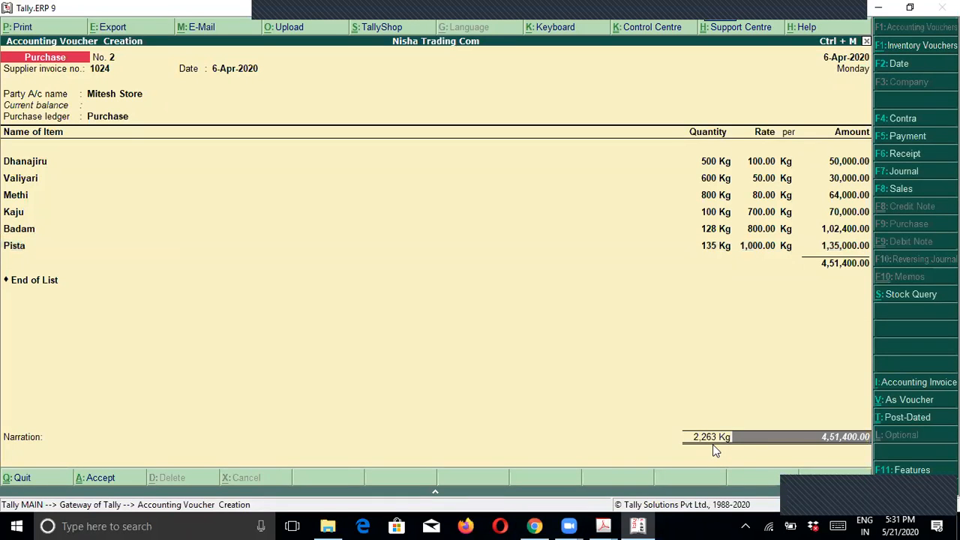
pyautogui.press('Return')
pyautogui.press('Return')
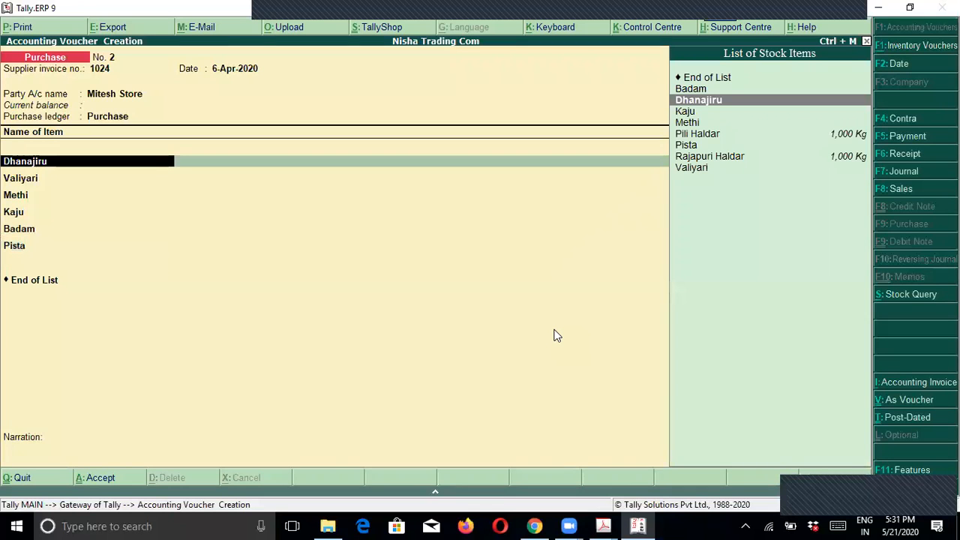
pyautogui.press('Down')
pyautogui.press('Down')
pyautogui.press('Down')
pyautogui.press('Down')
pyautogui.press('Down')
pyautogui.press('Down')
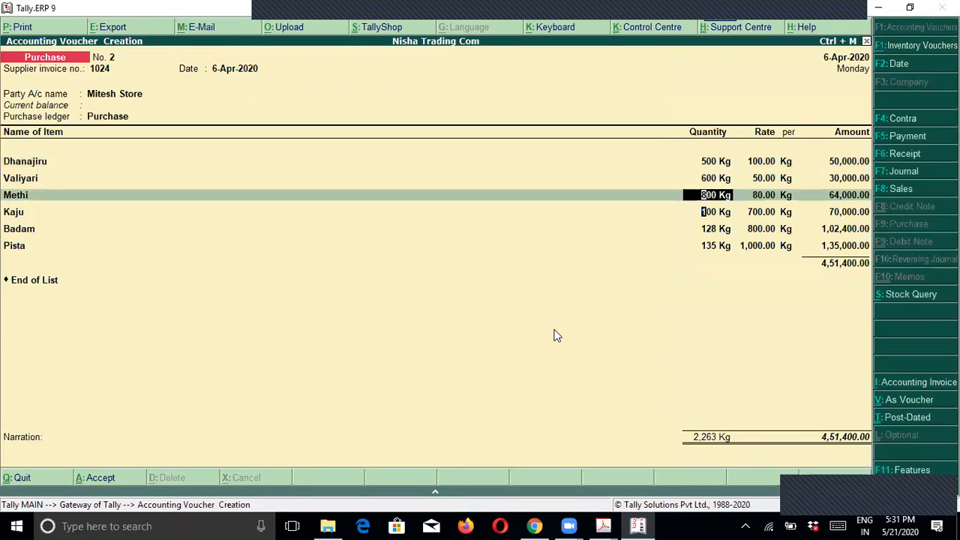
pyautogui.press('Return')
# Step: Record bill 1024 as a new reference with 40 credit days
pyautogui.press('Return')
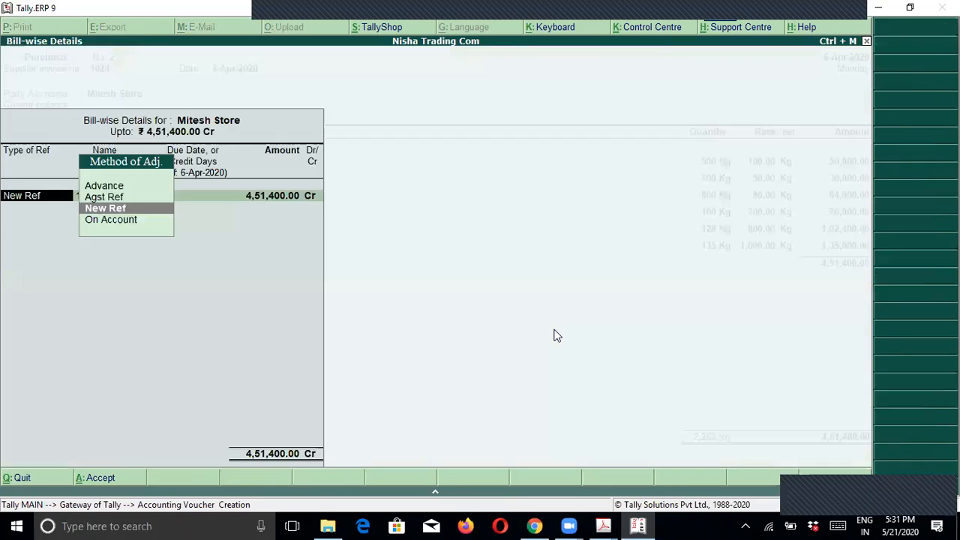
pyautogui.press('Return')
pyautogui.press('Return')
pyautogui.hotkey('alt', 'Tab')
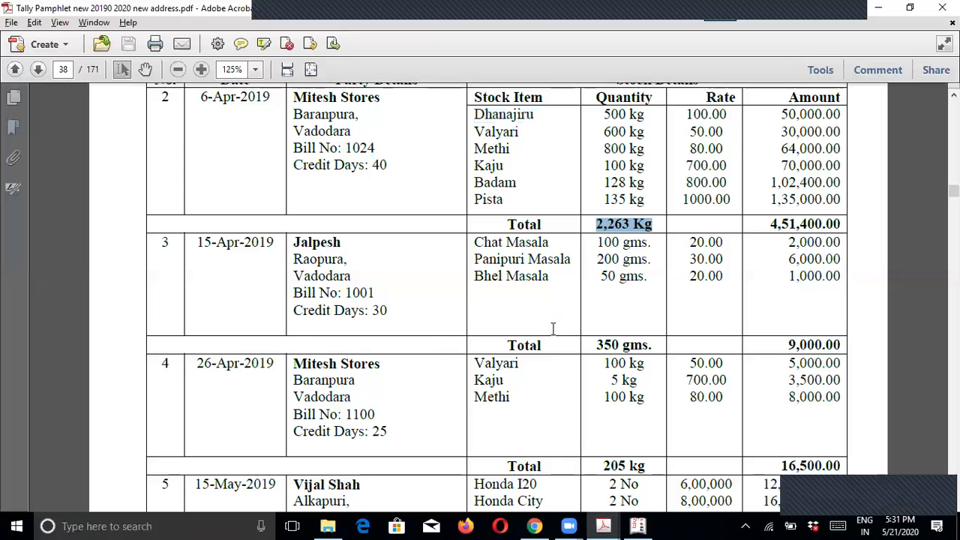
pyautogui.click(383, 169)
pyautogui.hotkey('alt', 'Tab')
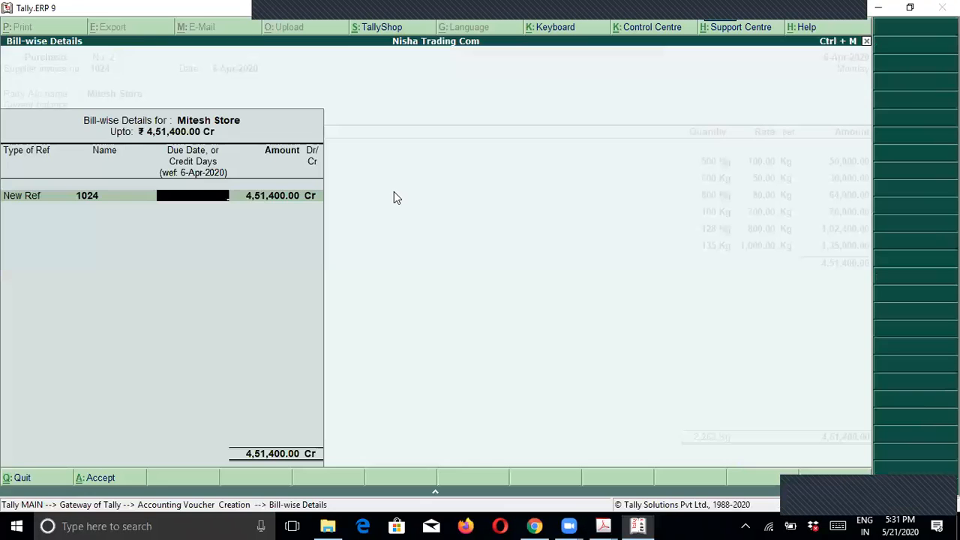
pyautogui.write('40')
pyautogui.press('Return')
pyautogui.press('Return')
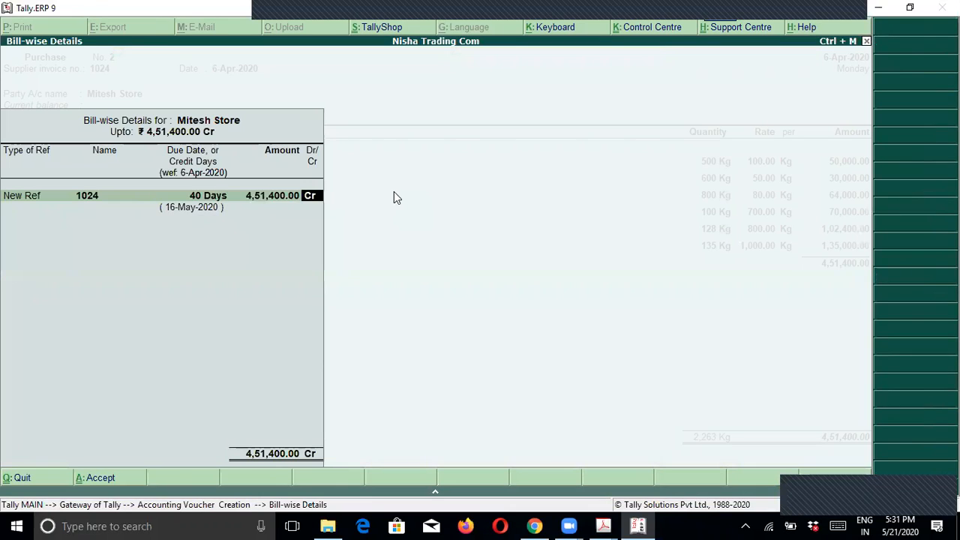
pyautogui.press('Return')
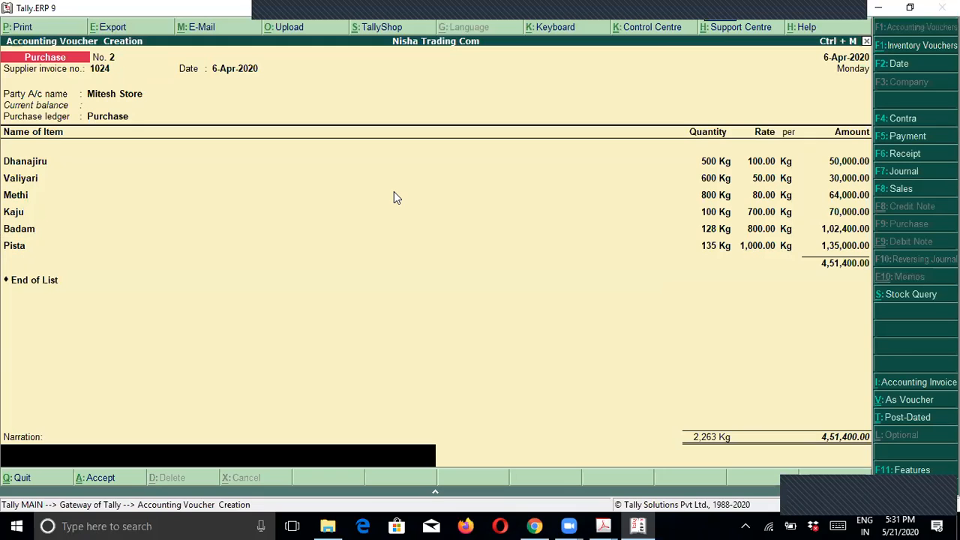
# Step: Enter the narration 'being goods purchase' and bring up the save prompt
pyautogui.write('goods purchase')
pyautogui.press('Home')
pyautogui.write('being')
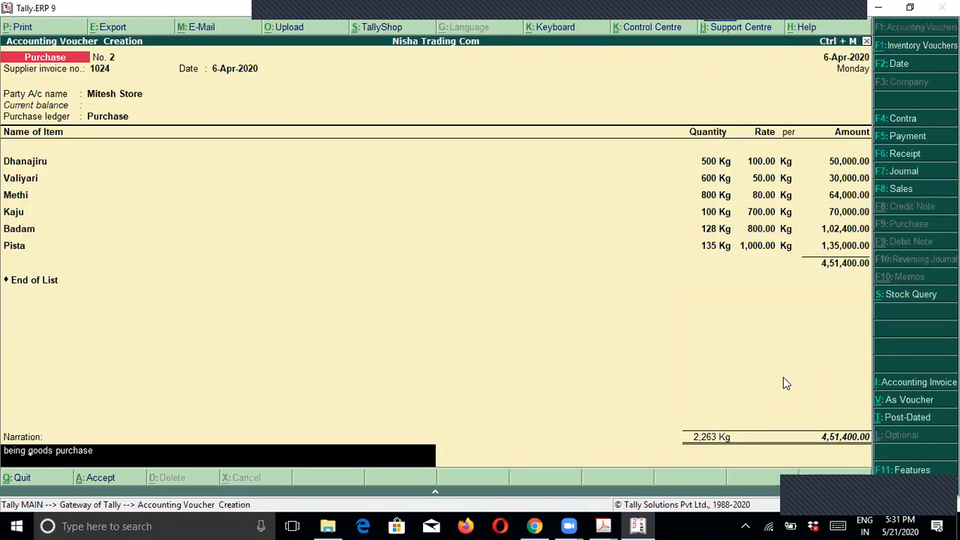
pyautogui.press('Return')
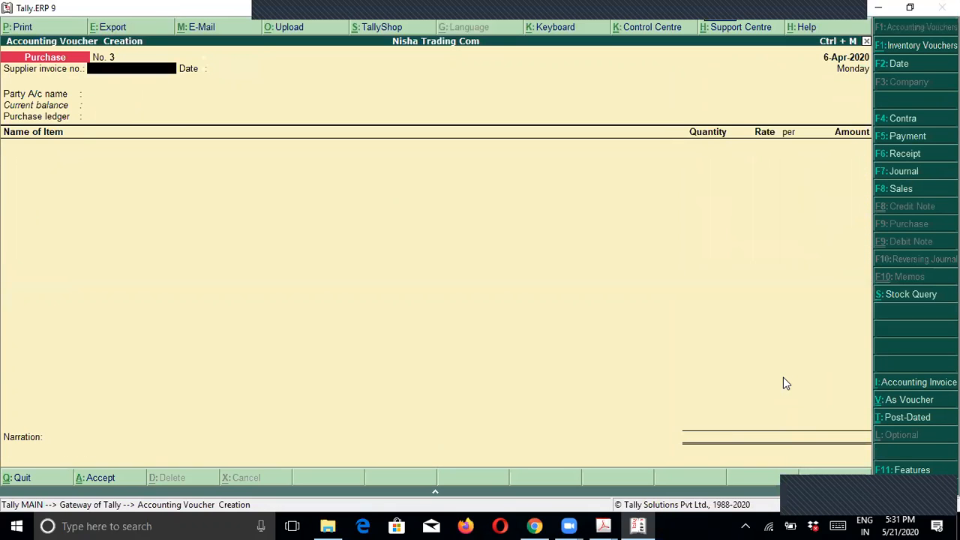
pyautogui.press('pageup')
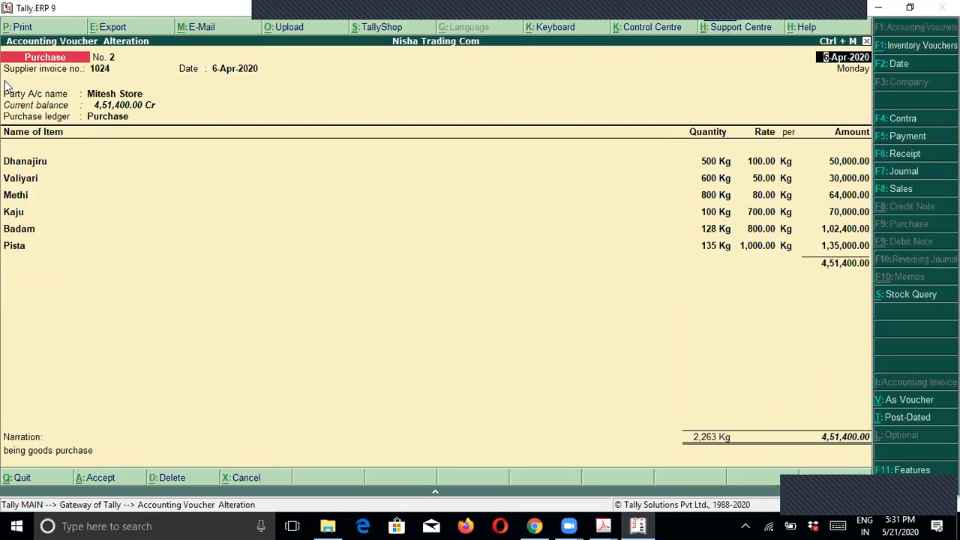
pyautogui.click(20, 27)
pyautogui.press('Return')
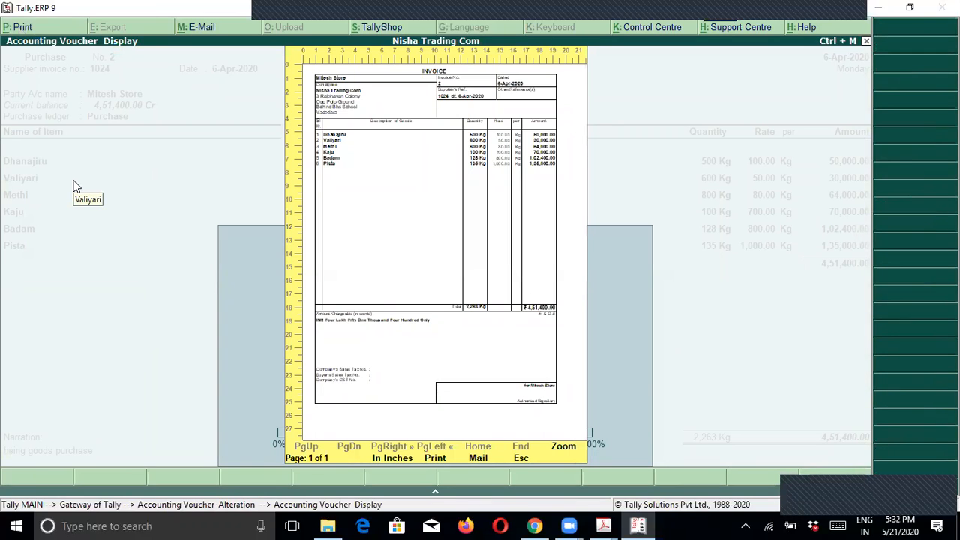
pyautogui.hotkey('alt', 'z')
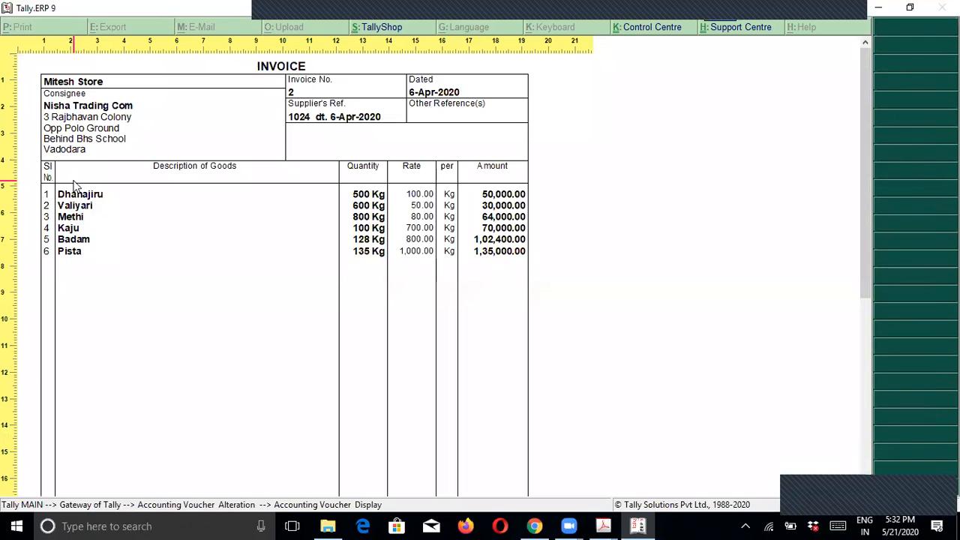
pyautogui.scroll(-5, 73, 187)
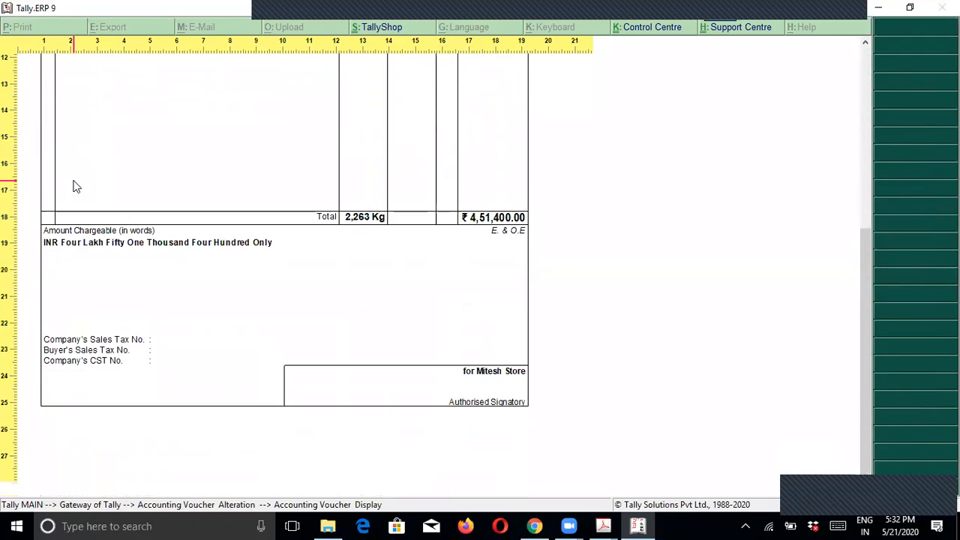
pyautogui.hotkey('alt', 'z')
pyautogui.press('Escape')
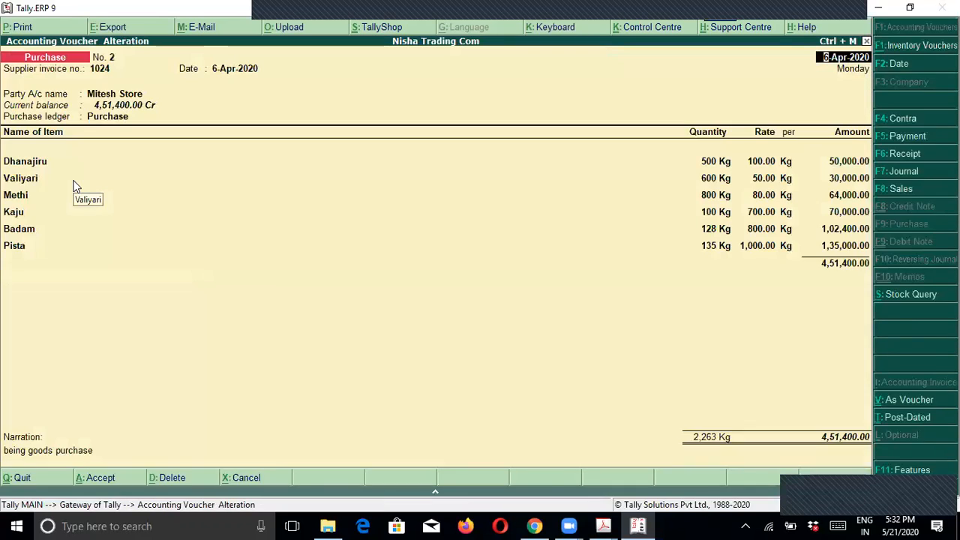
pyautogui.press('Escape')
pyautogui.press('y')
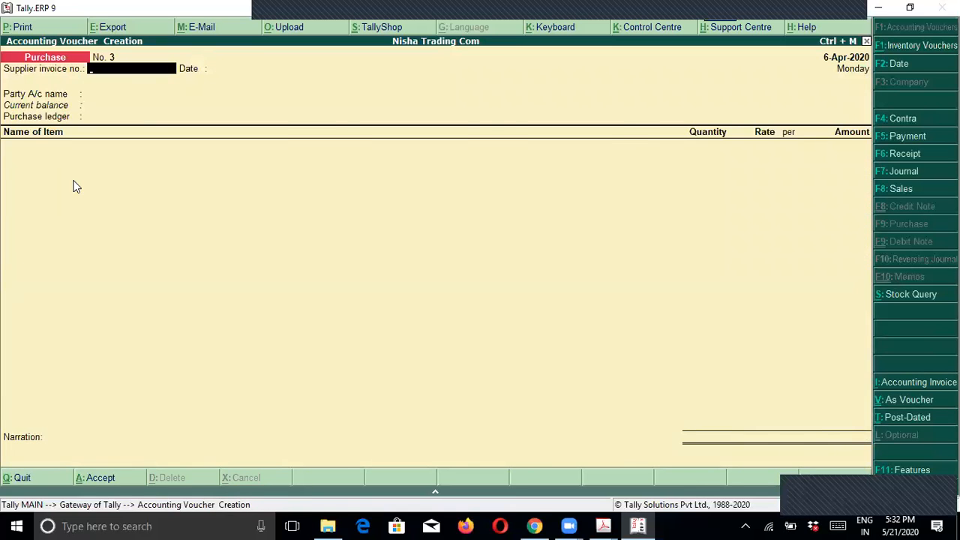
pyautogui.hotkey('alt', 'Tab')
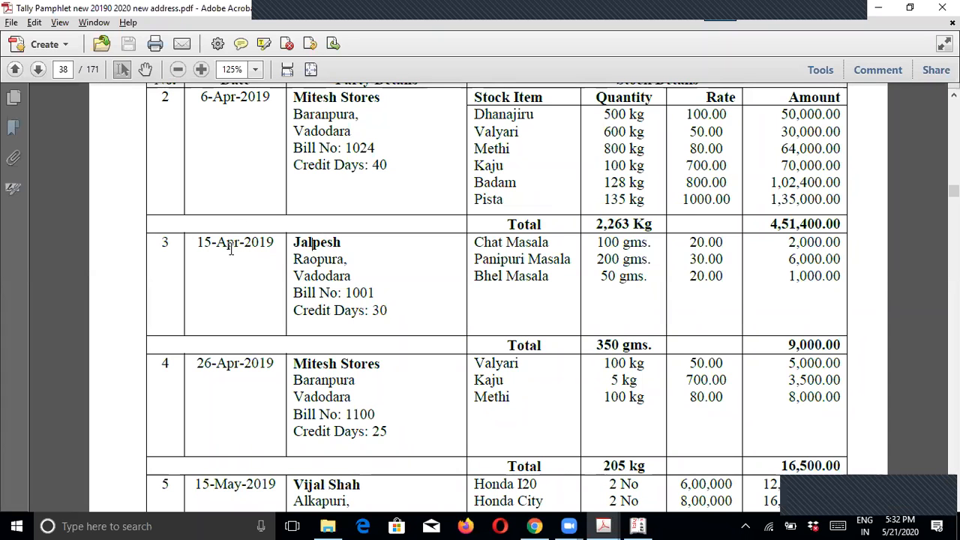
pyautogui.moveTo(197, 243); pyautogui.dragTo(346, 243)
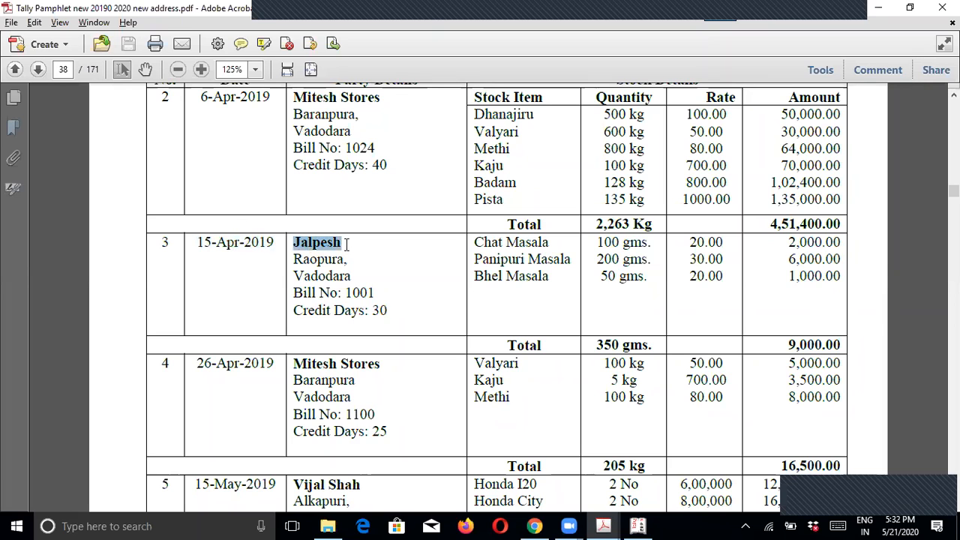
pyautogui.moveTo(475, 243); pyautogui.dragTo(557, 278)
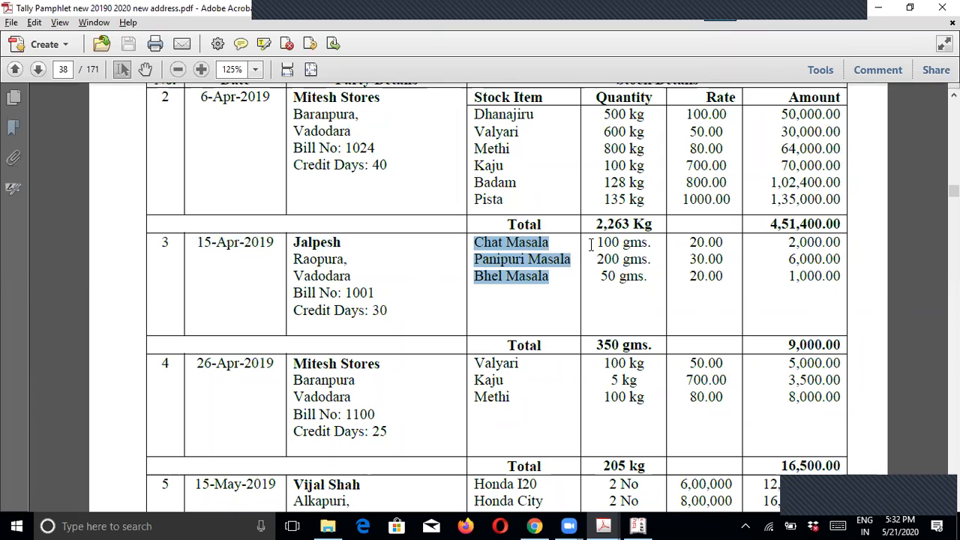
pyautogui.click(598, 242)
pyautogui.moveTo(598, 241); pyautogui.dragTo(651, 278)
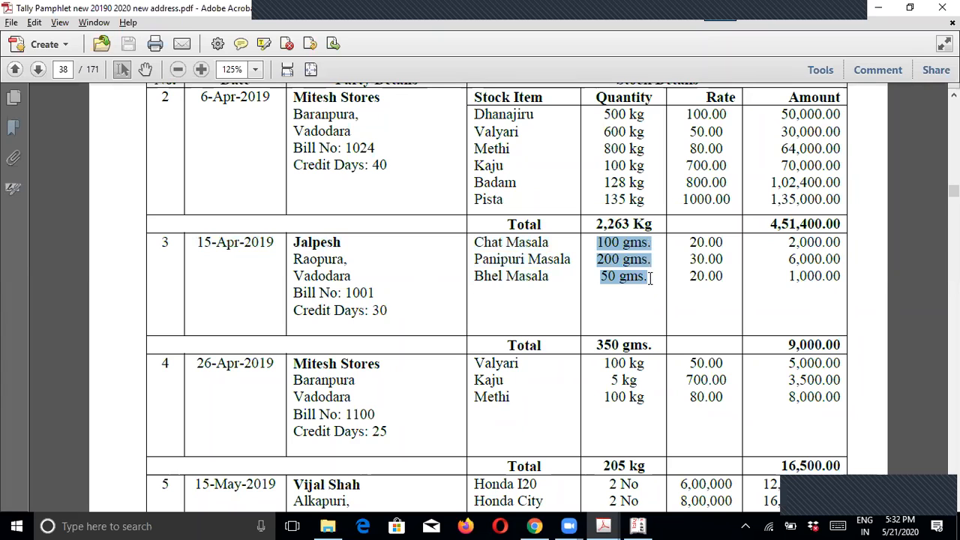
pyautogui.click(634, 296)
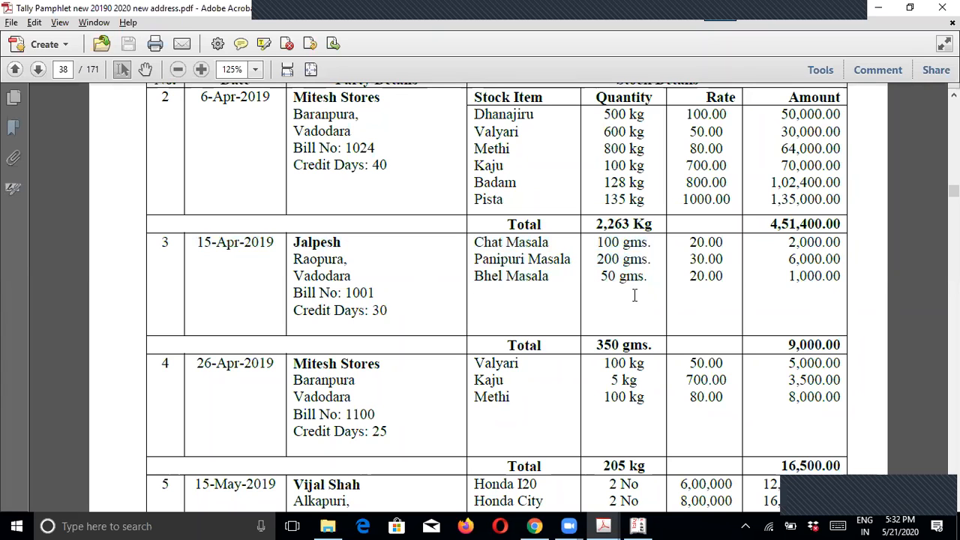
pyautogui.moveTo(161, 242); pyautogui.dragTo(435, 326)
pyautogui.click(418, 321)
pyautogui.moveTo(293, 242); pyautogui.dragTo(344, 242)
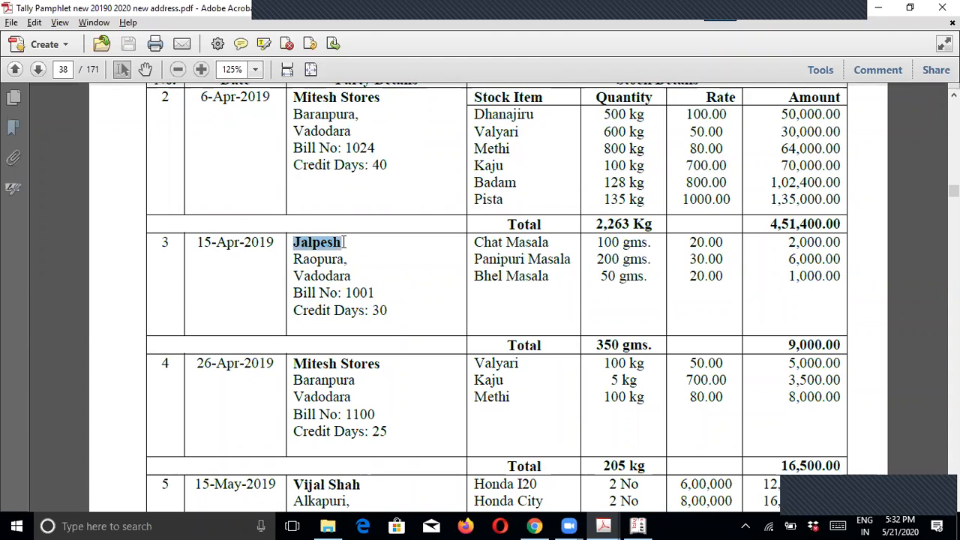
pyautogui.click(356, 270)
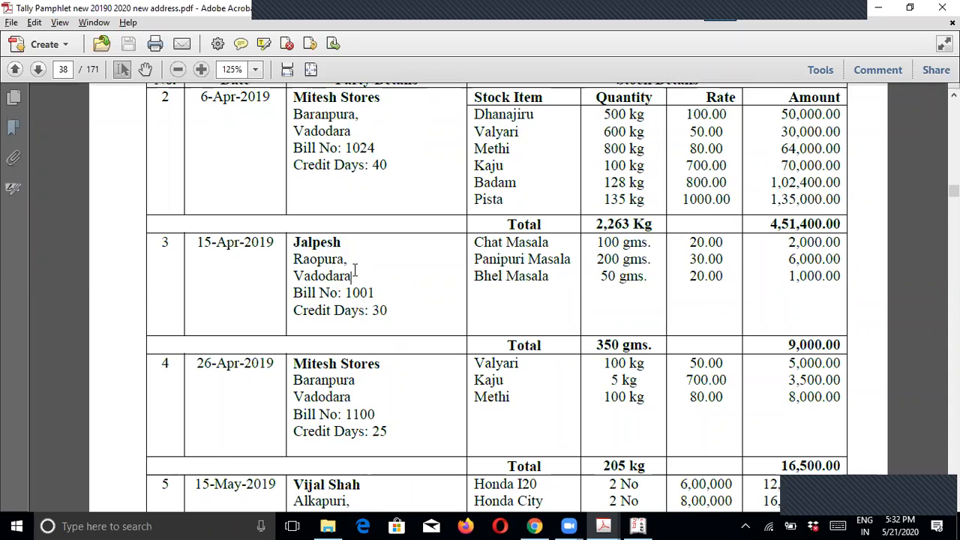
pyautogui.moveTo(473, 243); pyautogui.dragTo(551, 304)
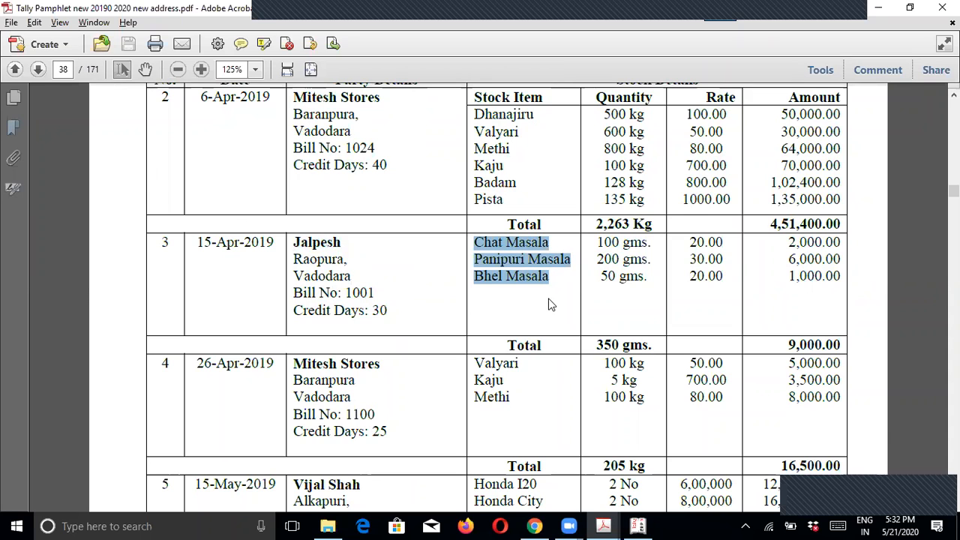
pyautogui.moveTo(474, 114); pyautogui.dragTo(521, 150)
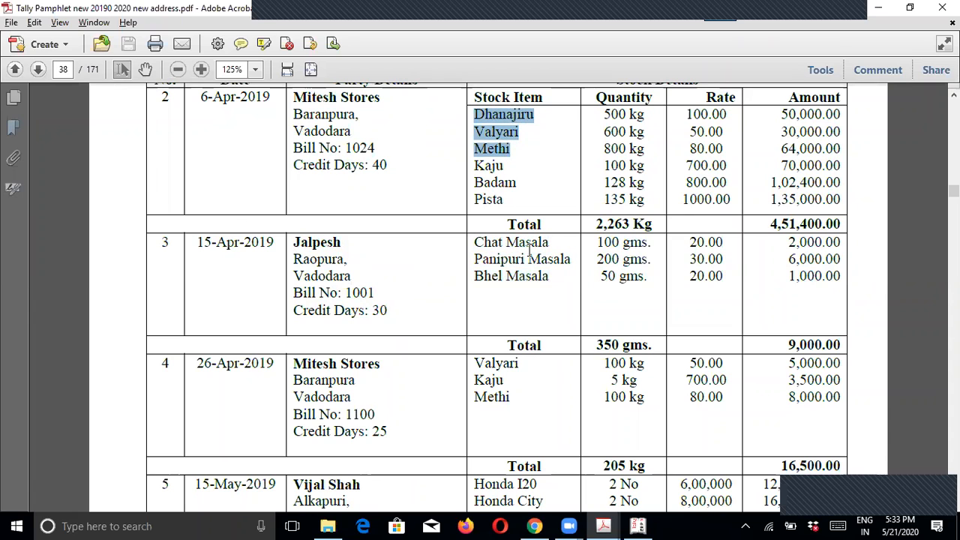
pyautogui.click(507, 242)
pyautogui.moveTo(508, 240); pyautogui.dragTo(553, 242)
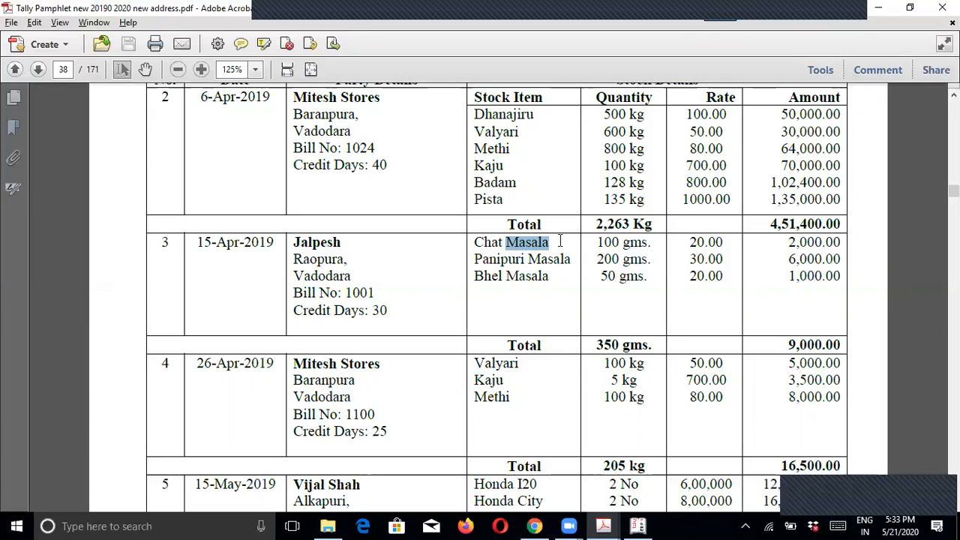
pyautogui.click(506, 280)
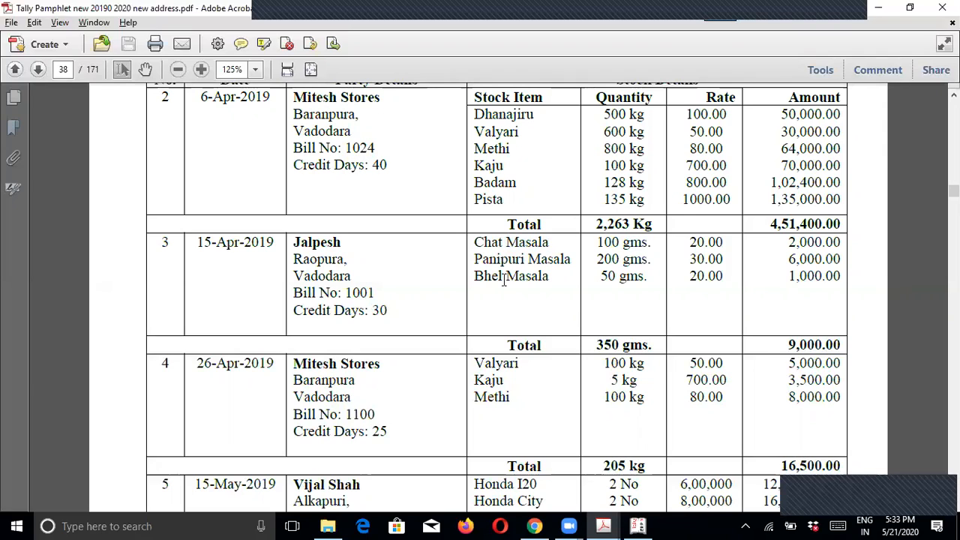
pyautogui.doubleClick(633, 277)
# Step: Leave purchase voucher entry and start a new ledger from Accounts Info
pyautogui.hotkey('alt', 'Tab')
pyautogui.press('Escape')
pyautogui.press('Return')
pyautogui.press('Escape')
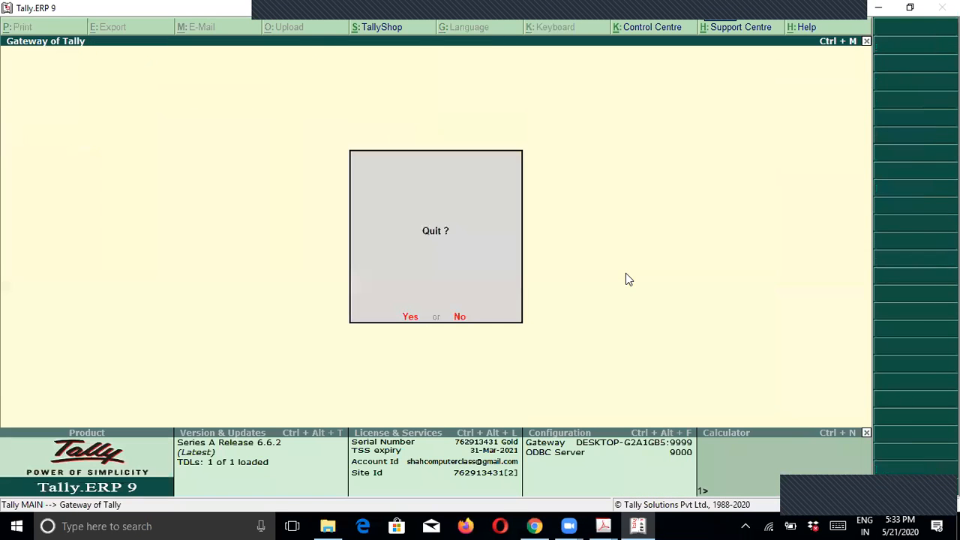
pyautogui.press('Escape')
pyautogui.press('Return')
pyautogui.press('l')
pyautogui.press('Return')
# Step: Name the supplier ledger, save it under Sundry Creditors and return to the Gateway
pyautogui.write('Jalpesh')
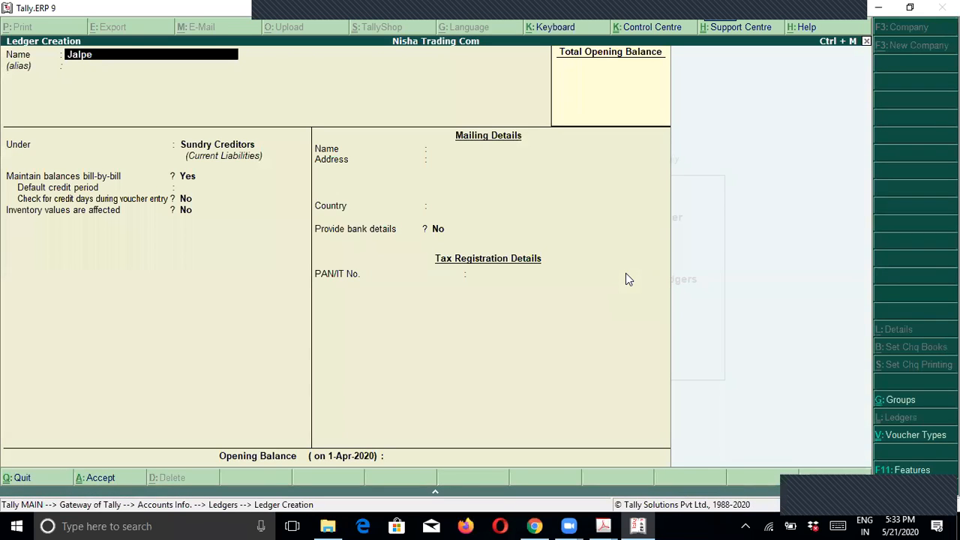
pyautogui.press('Return')
pyautogui.press('Return')
pyautogui.press('Return')
pyautogui.press('Return')
pyautogui.press('Return')
pyautogui.press('Return')
pyautogui.press('Return')
pyautogui.press('Return')
pyautogui.press('Return')
pyautogui.press('Return')
pyautogui.press('Return')
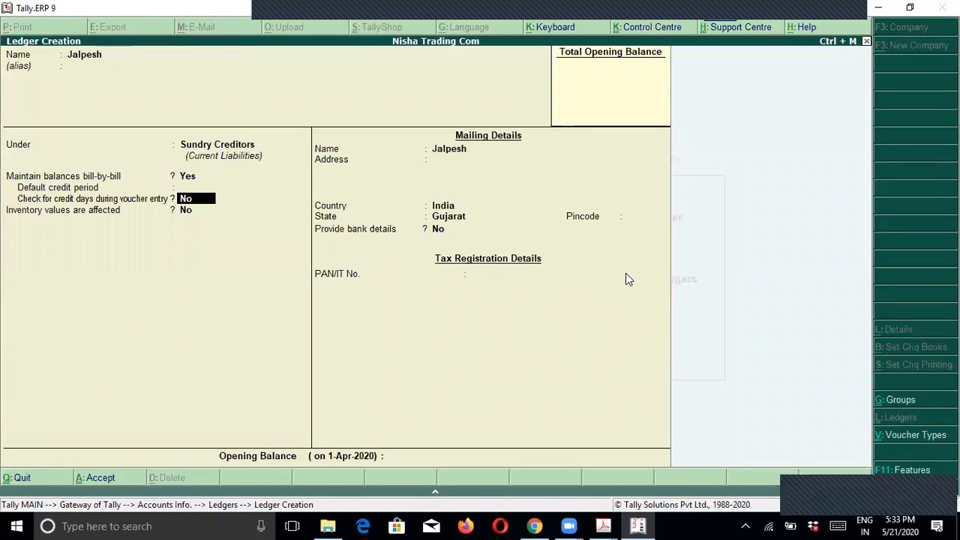
pyautogui.press('Return')
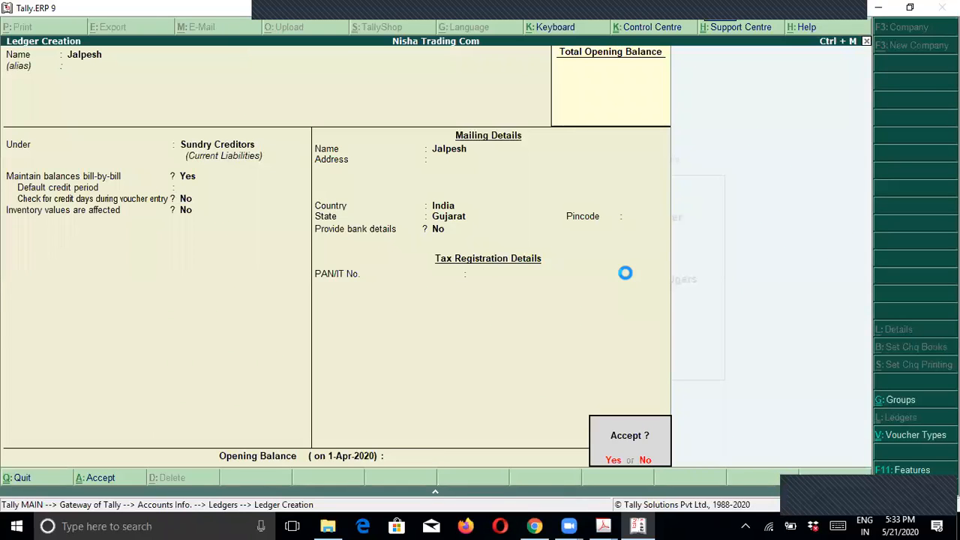
pyautogui.press('y')
pyautogui.press('Escape')
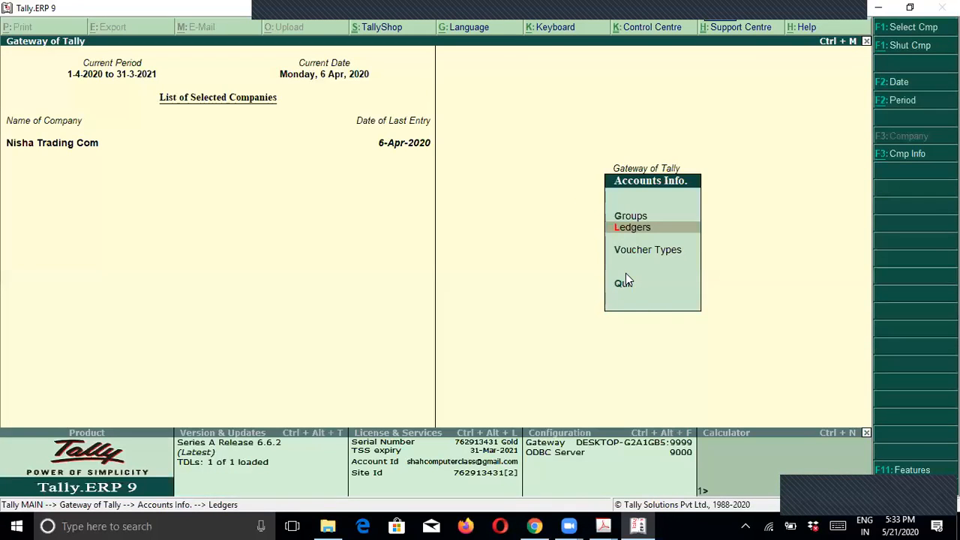
pyautogui.press('Escape')
pyautogui.press('Down')
# Step: Go from Inventory Info to the Units of Measure menu
pyautogui.press('Return')
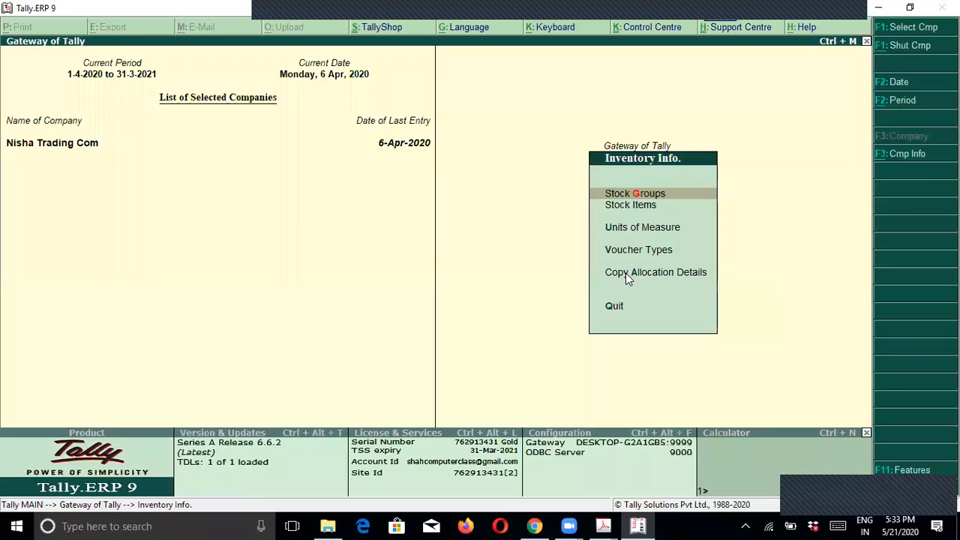
pyautogui.press('Down')
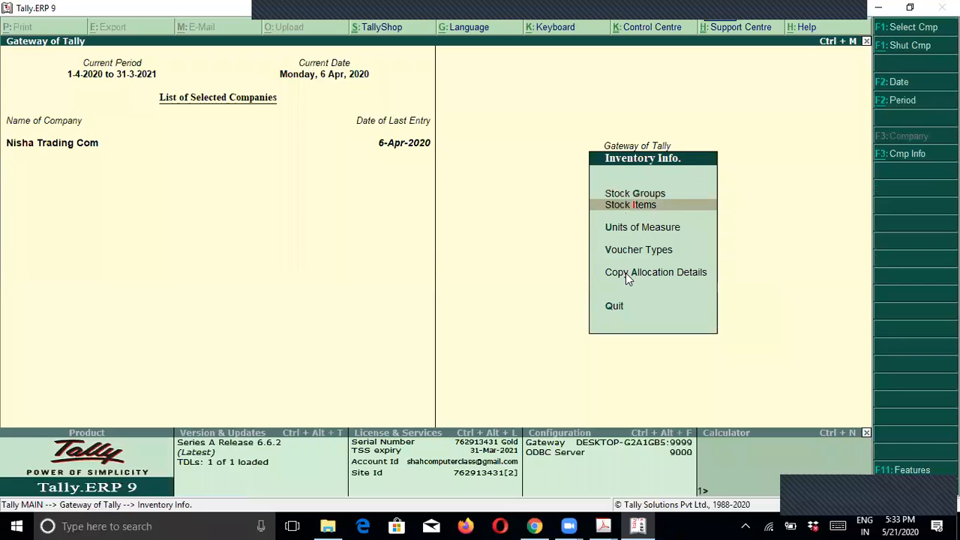
pyautogui.press('Down')
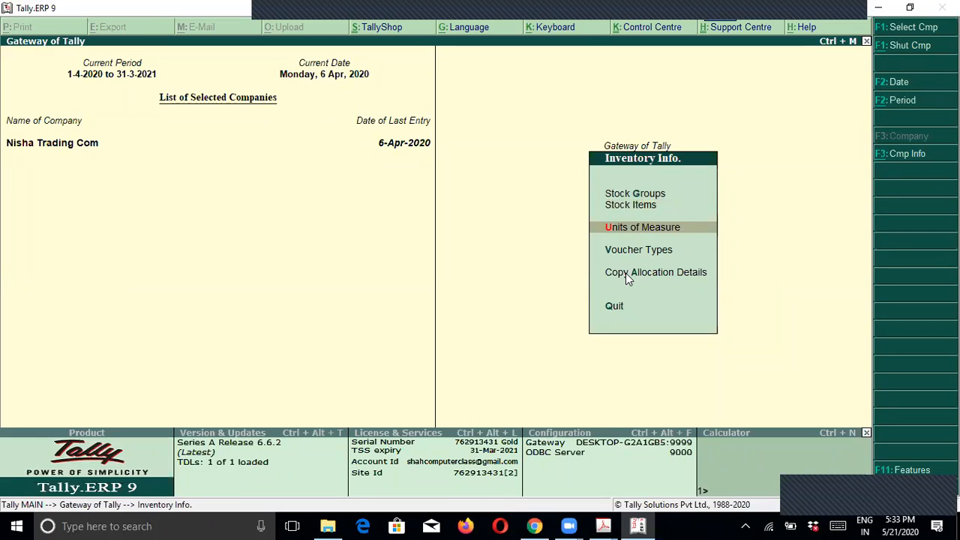
pyautogui.press('Up')
pyautogui.press('Up')
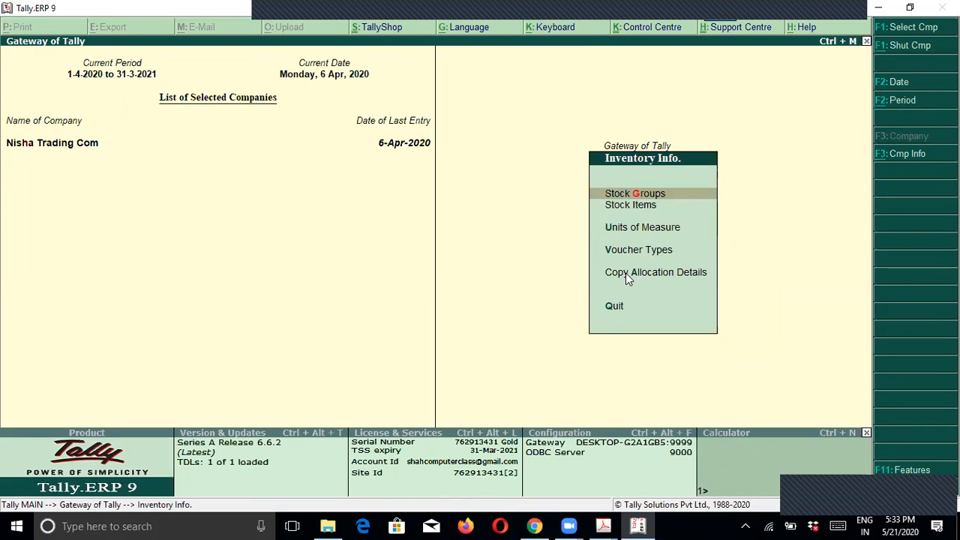
pyautogui.press('Down')
pyautogui.press('Down')
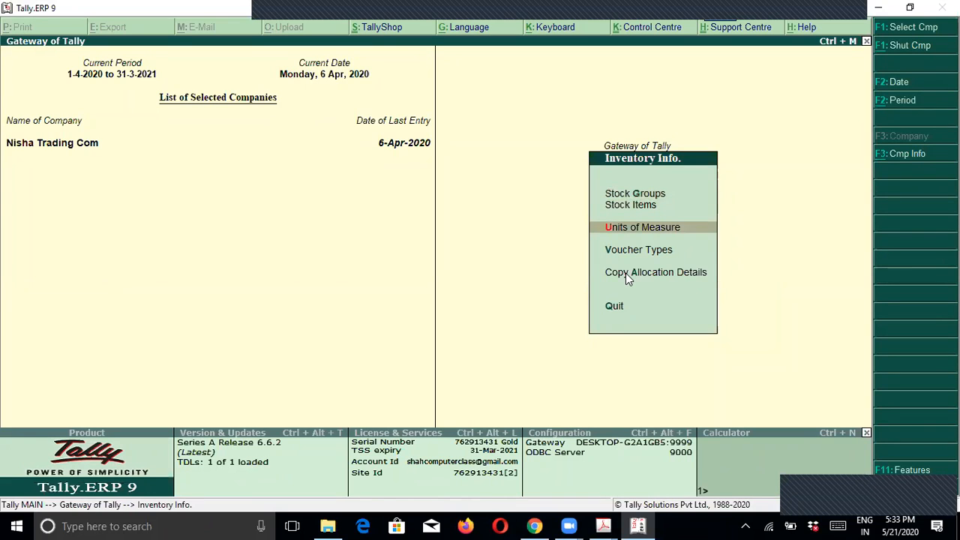
pyautogui.press('Up')
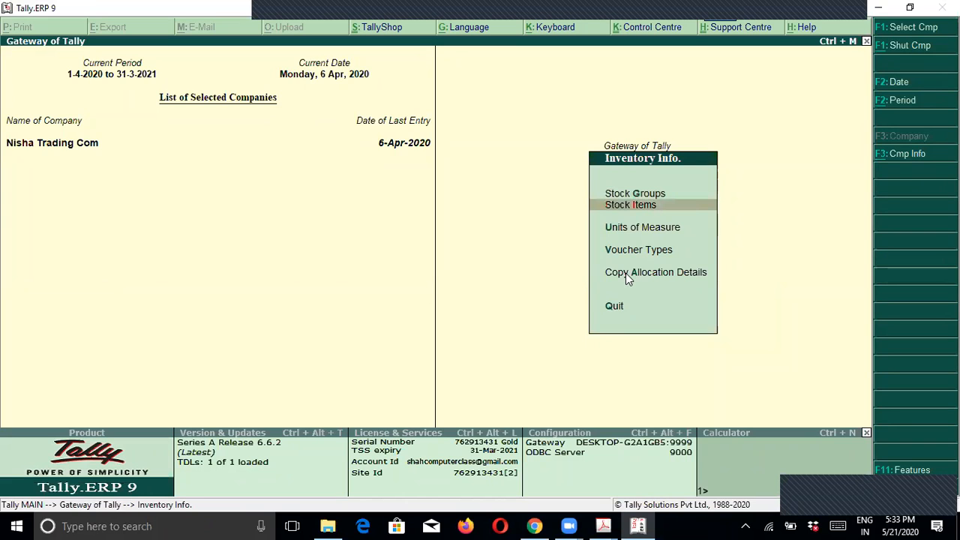
pyautogui.press('Down')
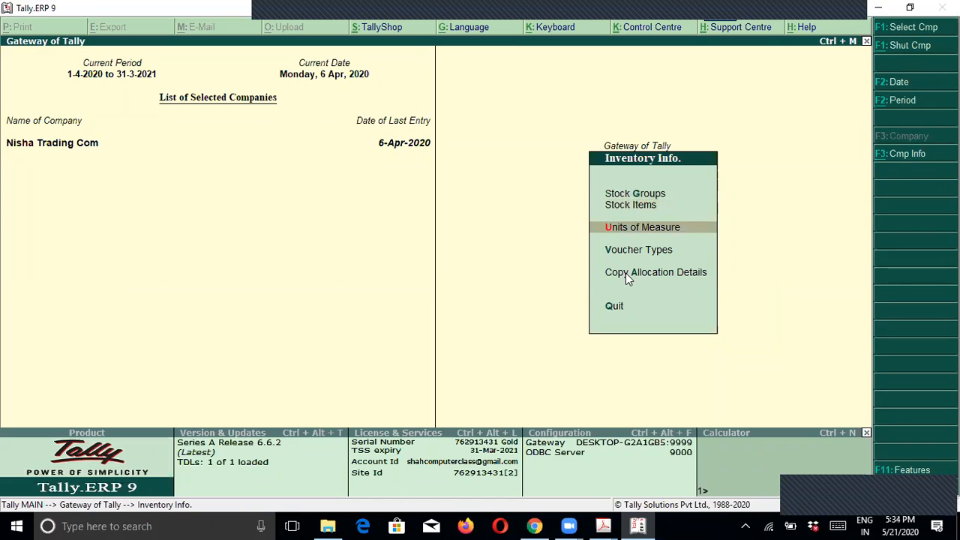
pyautogui.press('Return')
# Step: Create simple unit 'gms' with formal name Gram and 0 decimal places
pyautogui.press('Return')
pyautogui.write('gms')
pyautogui.press('Return')
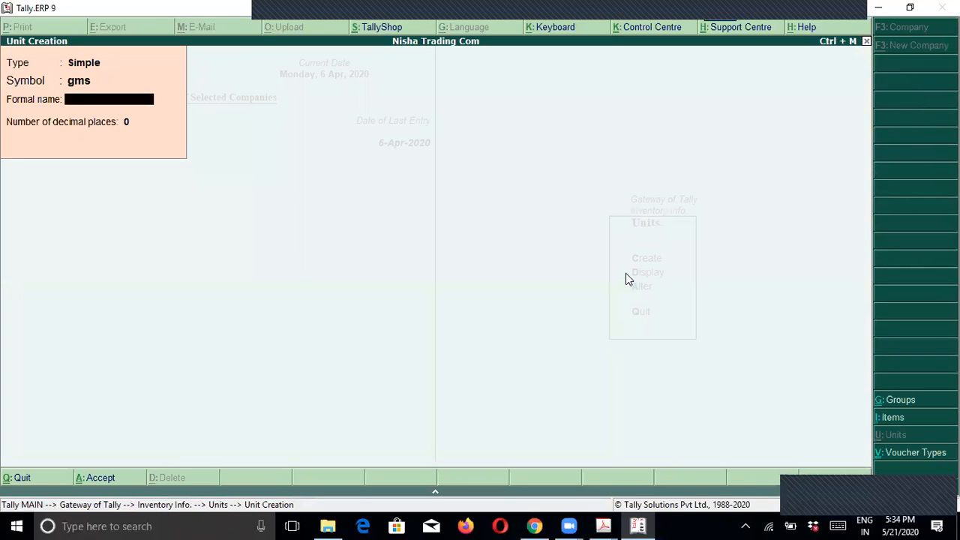
pyautogui.write('Gram')
pyautogui.press('Return')
pyautogui.press('Return')
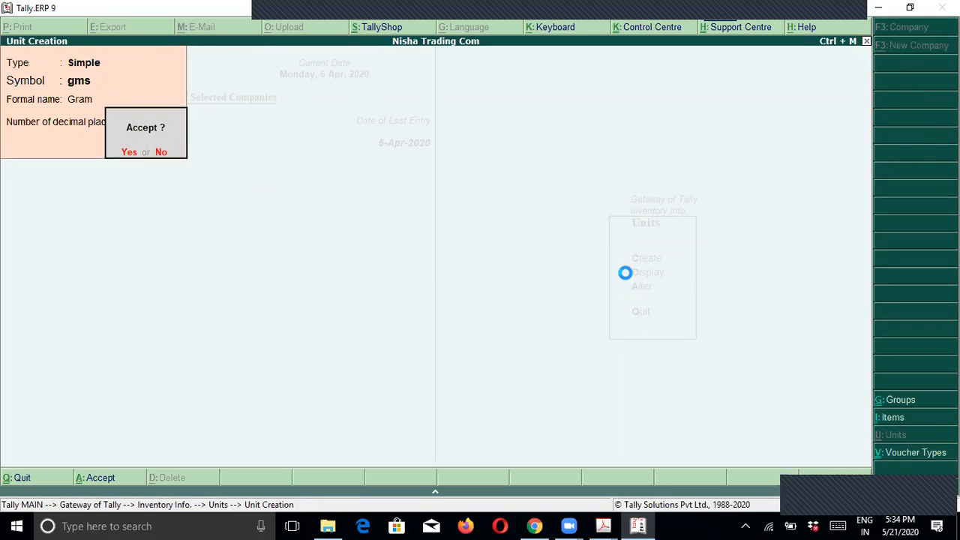
pyautogui.press('Return')
pyautogui.press('Escape')
pyautogui.press('Return')
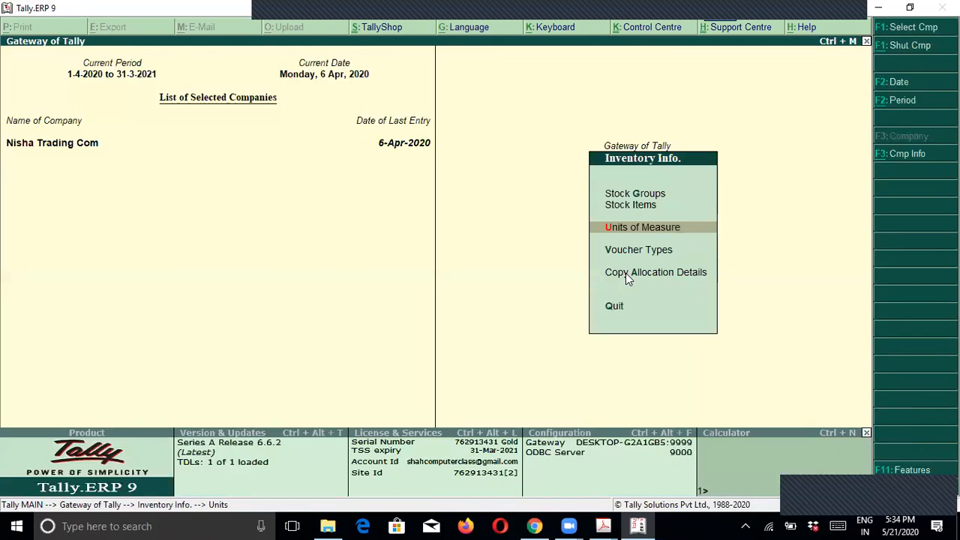
pyautogui.press('Up')
pyautogui.press('Return')
pyautogui.press('Return')
# Step: Create stock item Chat Masala under the Masala group with gms as its unit
pyautogui.write('Chat Maslaa')
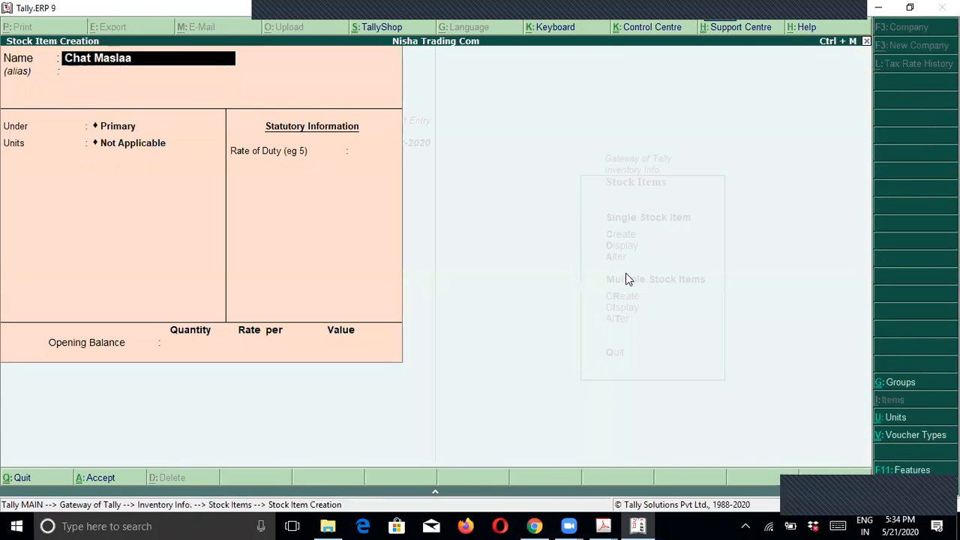
pyautogui.press('BackSpace')
pyautogui.press('BackSpace')
pyautogui.press('BackSpace')
pyautogui.write('ala')
pyautogui.press('Return')
pyautogui.write('Ma')
pyautogui.press('Return')
pyautogui.write('Kg')
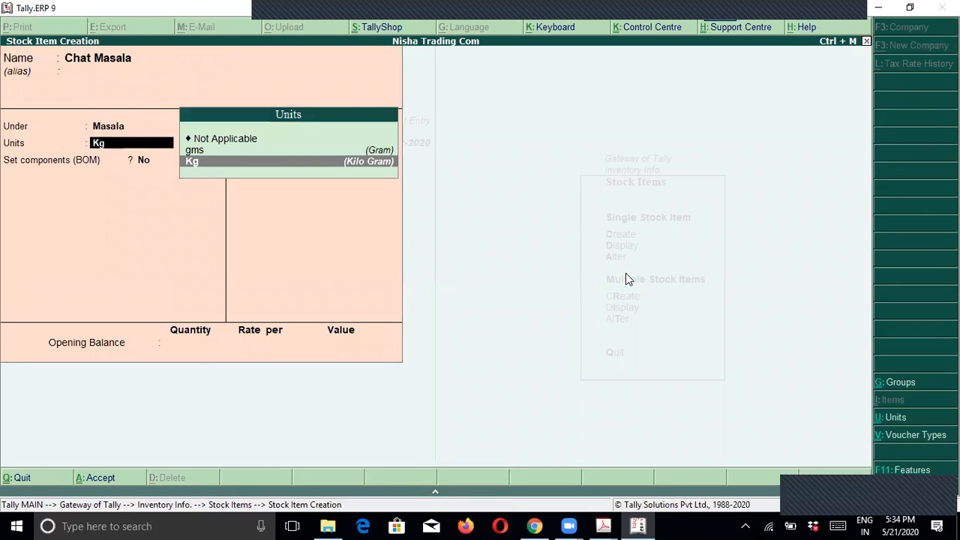
pyautogui.press('Up')
pyautogui.press('Return')
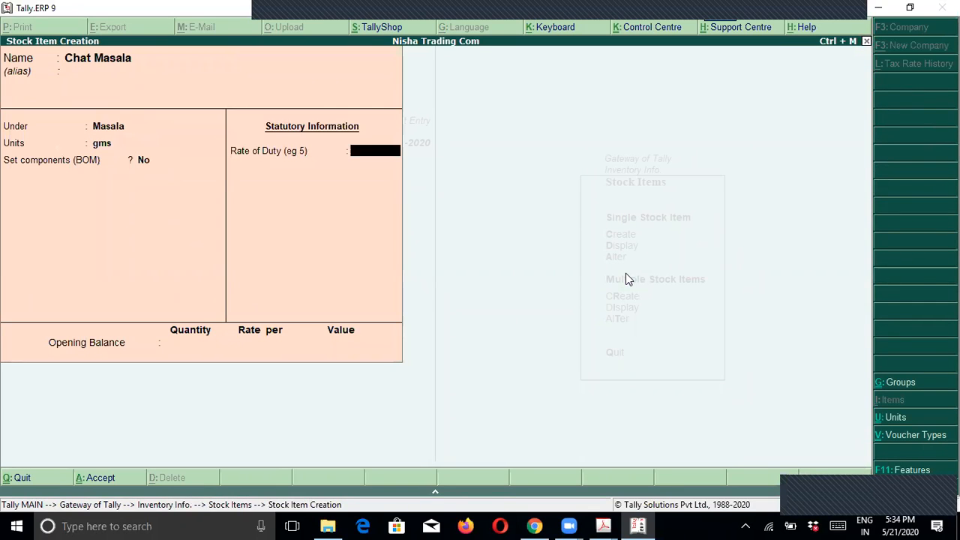
pyautogui.press('Return')
pyautogui.press('Return')
pyautogui.press('Return')
pyautogui.hotkey('alt', 'Tab')
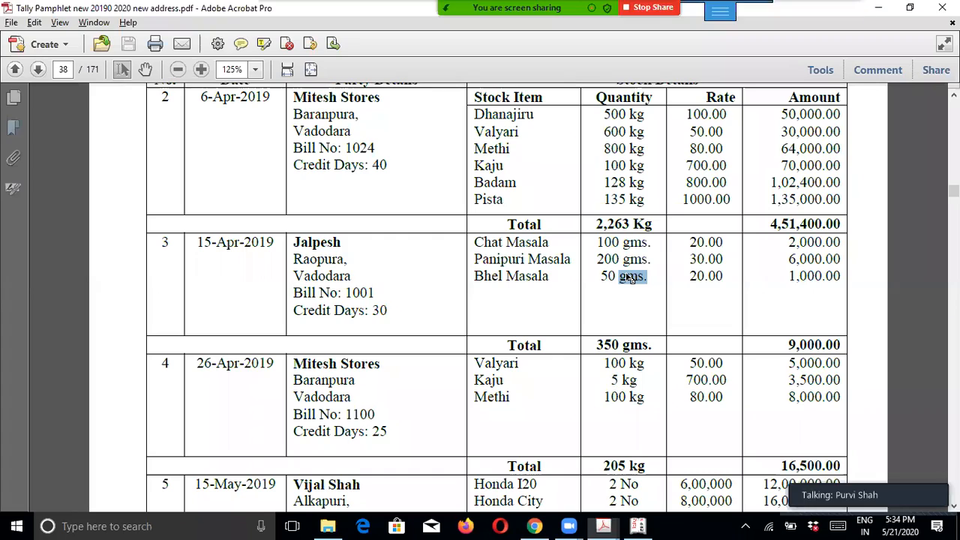
pyautogui.hotkey('alt', 'Tab')
# Step: Create stock item Panipuri Masala under the Masala group with unit gms
pyautogui.write('Panipuri')
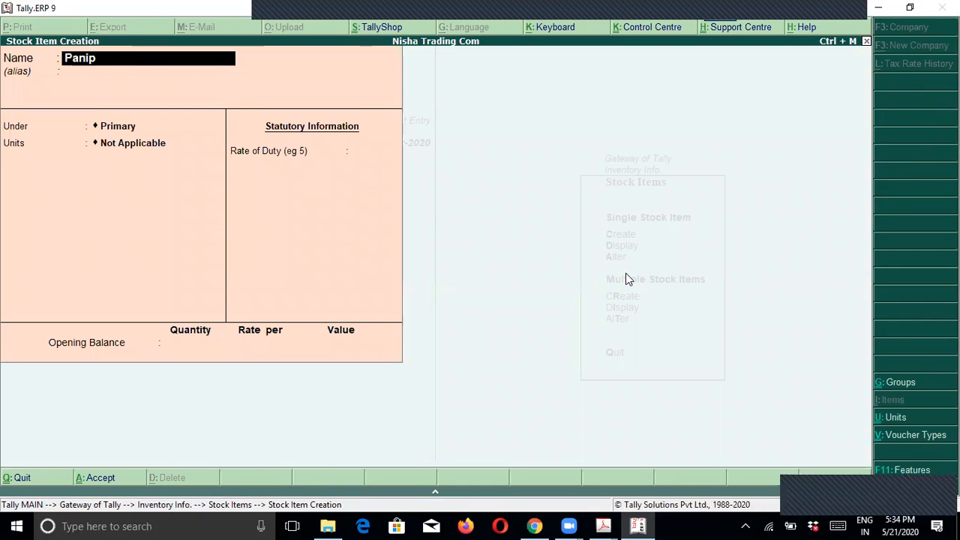
pyautogui.hotkey('alt', 'Tab')
pyautogui.hotkey('alt', 'Tab')
pyautogui.write('Masla')
pyautogui.press('BackSpace')
pyautogui.press('BackSpace')
pyautogui.write('ala')
pyautogui.press('Return')
pyautogui.write('Ma')
pyautogui.press('Return')
pyautogui.write('gms')
pyautogui.press('Return')
pyautogui.press('Return')
pyautogui.press('Return')
pyautogui.press('Return')
pyautogui.press('Return')
pyautogui.hotkey('alt', 'Tab')
pyautogui.hotkey('alt', 'Tab')
# Step: Create stock item Bhel Masala under Masala with unit gms, then view the purchase register PDF
pyautogui.write('Bhel N')
pyautogui.press('BackSpace')
pyautogui.write('Ma')
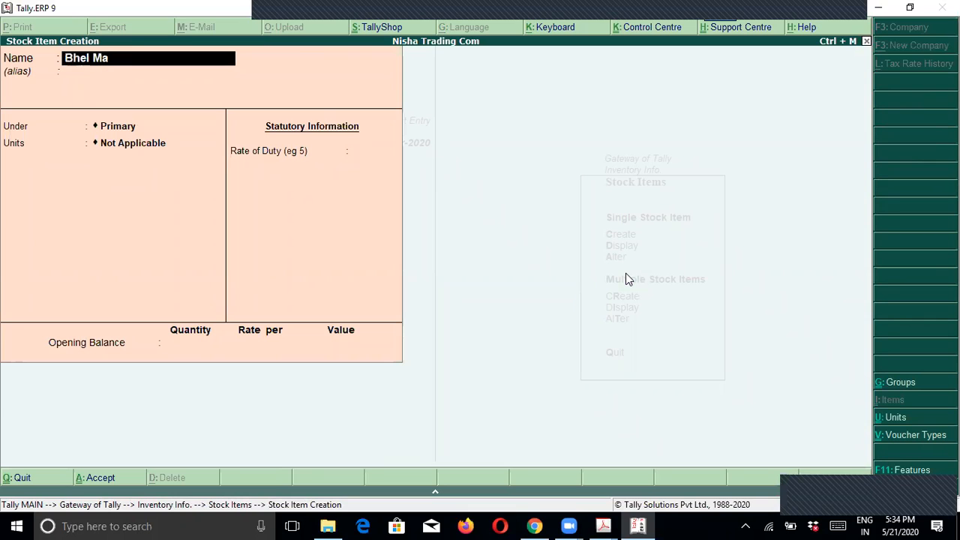
pyautogui.write('sala')
pyautogui.press('Return')
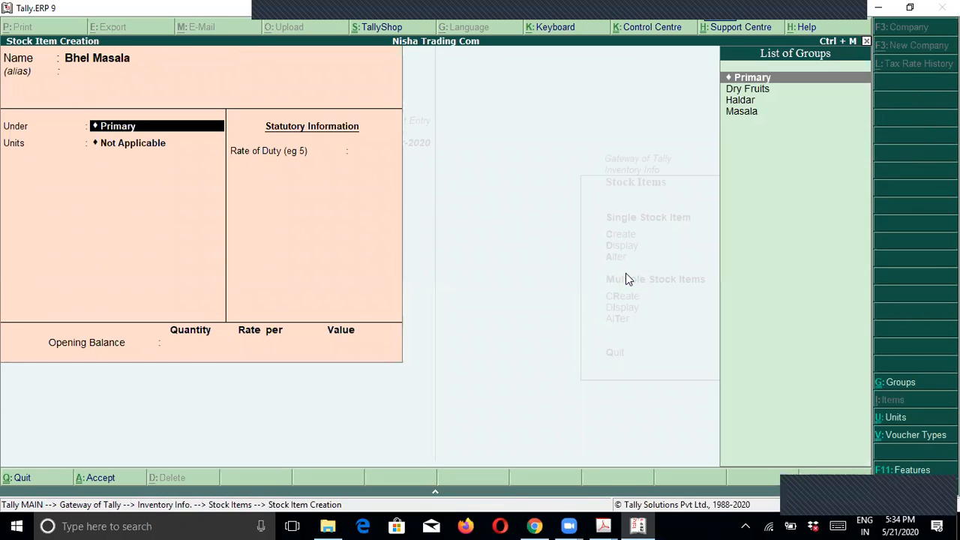
pyautogui.write('Ma')
pyautogui.press('Return')
pyautogui.write('gms')
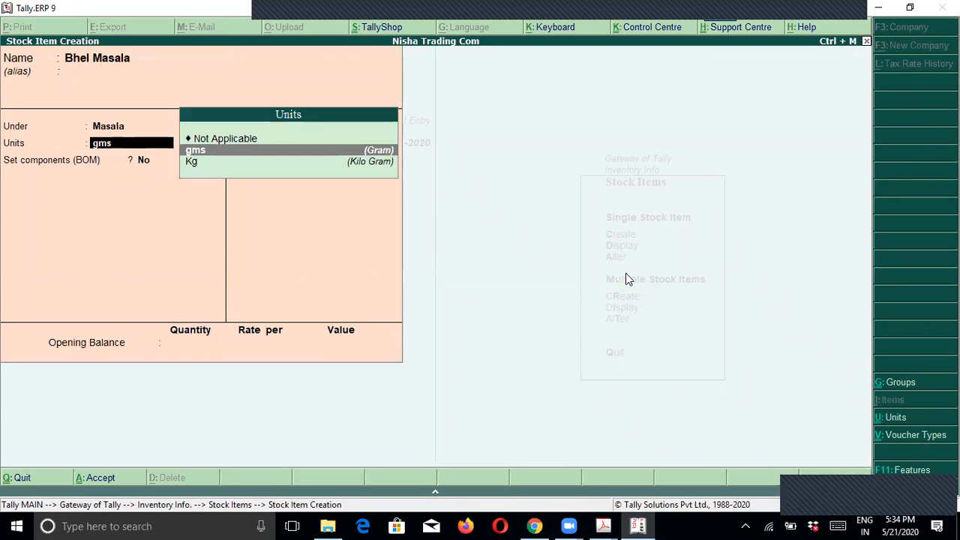
pyautogui.press('Return')
pyautogui.press('Return')
pyautogui.press('Return')
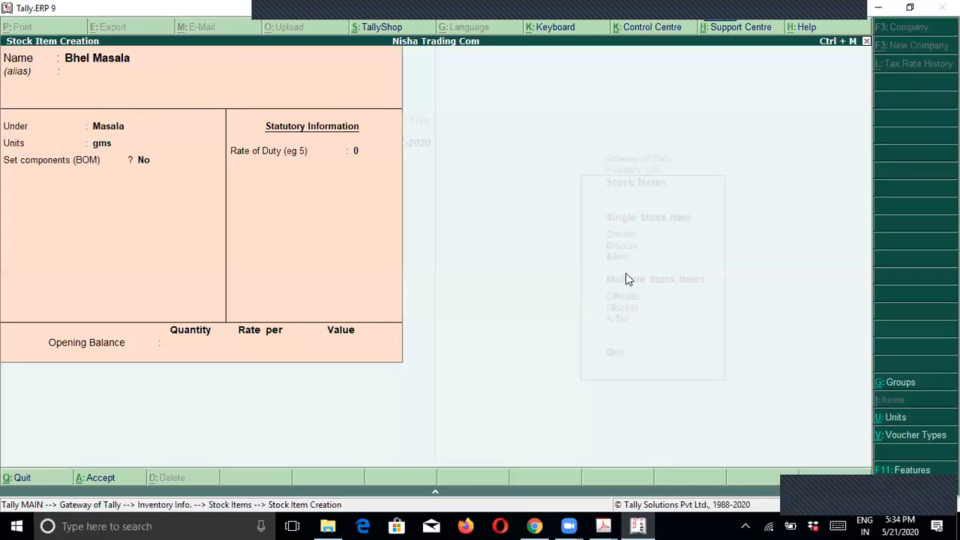
pyautogui.press('Return')
pyautogui.press('Return')
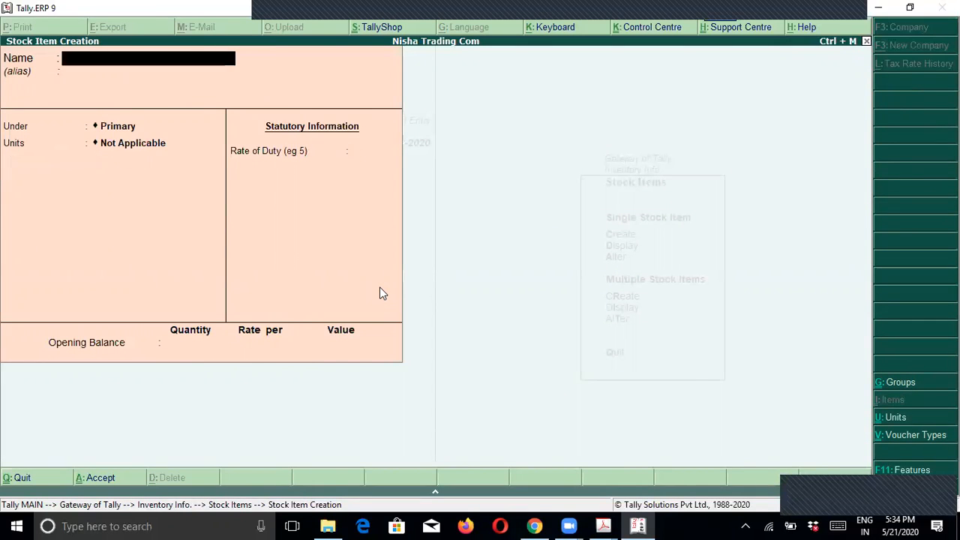
pyautogui.hotkey('alt', 'Tab')
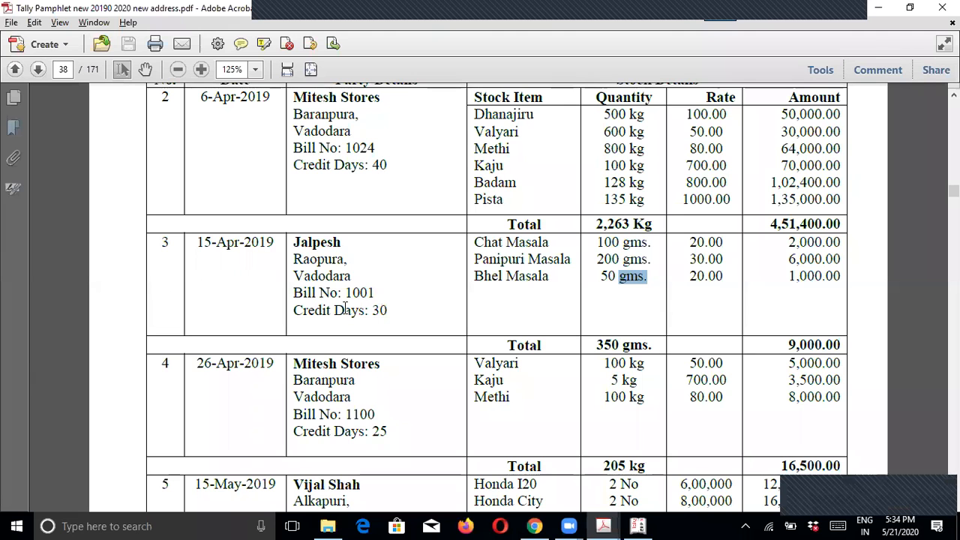
# Step: Highlight the date, bill number, credit days and whole entry of the 15-Apr-2019 masala purchase
pyautogui.click(195, 242)
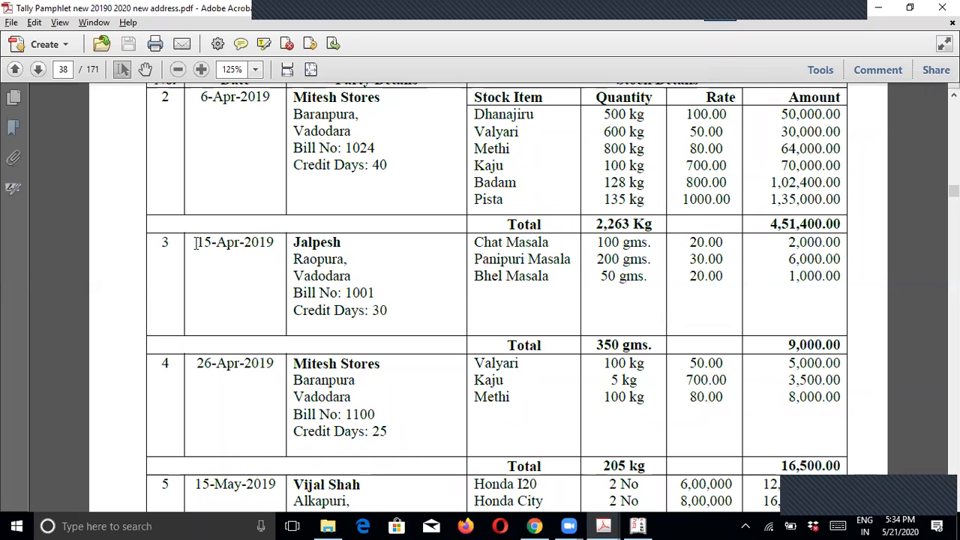
pyautogui.moveTo(195, 243); pyautogui.dragTo(260, 257)
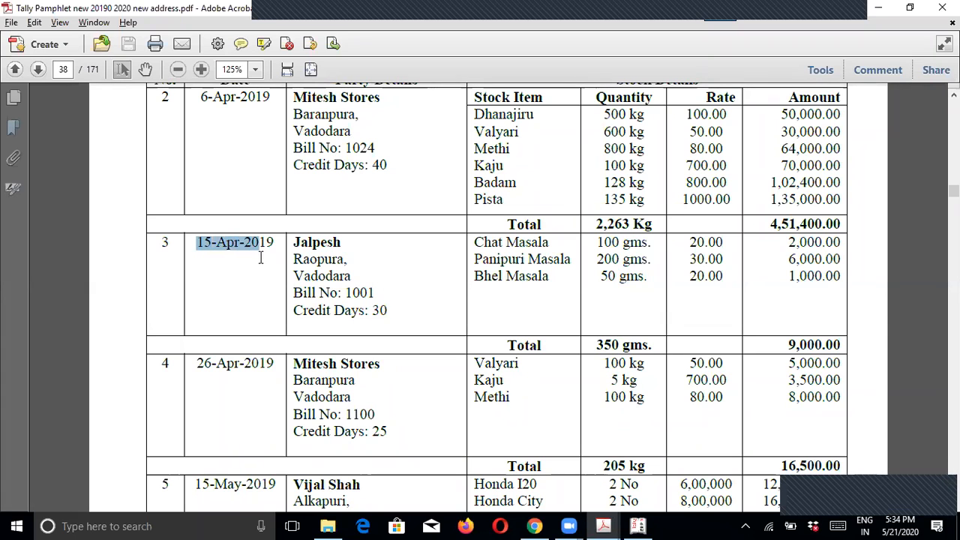
pyautogui.moveTo(337, 293); pyautogui.dragTo(390, 316)
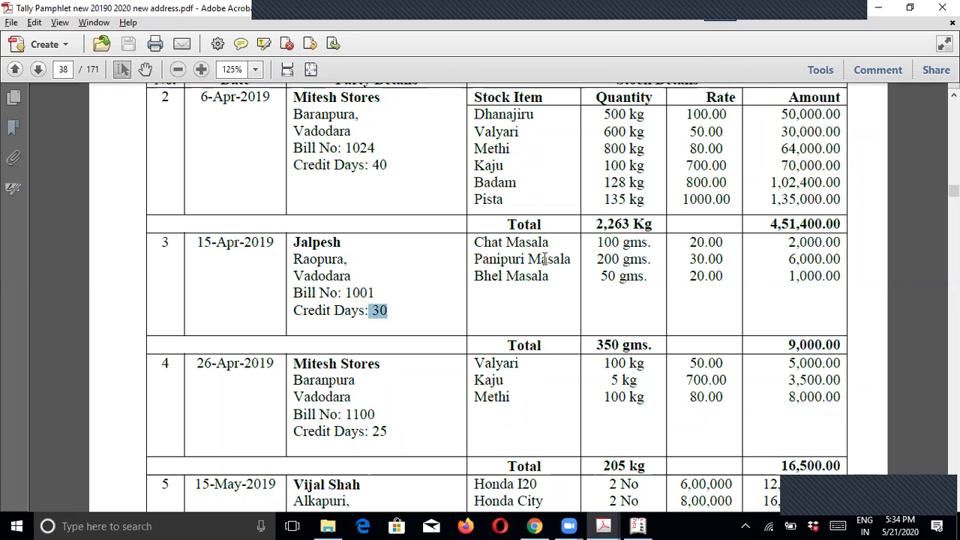
pyautogui.click(568, 295)
pyautogui.moveTo(160, 242); pyautogui.dragTo(626, 322)
pyautogui.click(556, 308)
# Step: Scroll through pages 38–41 of the purchase register and back up to page 40
pyautogui.scroll(-4, 556, 308)
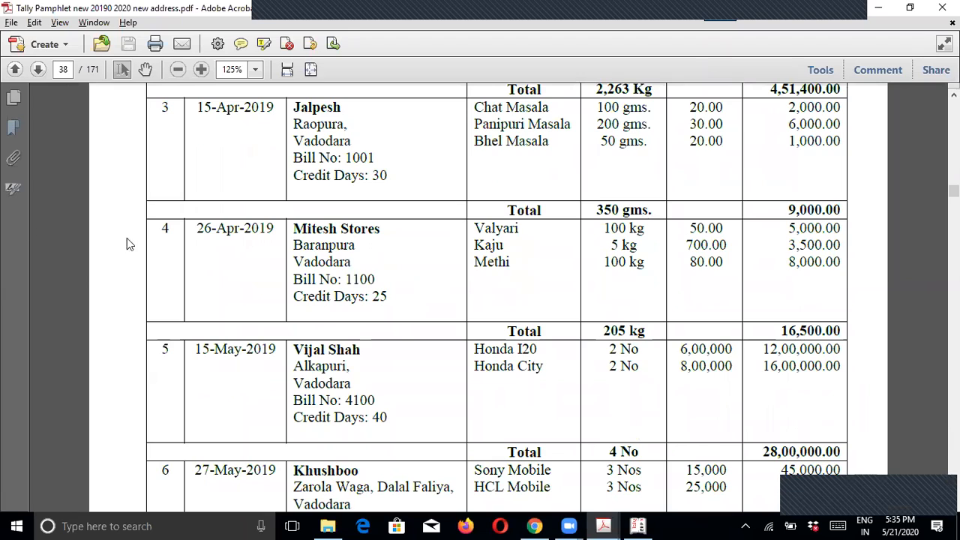
pyautogui.scroll(-20, 170, 256)
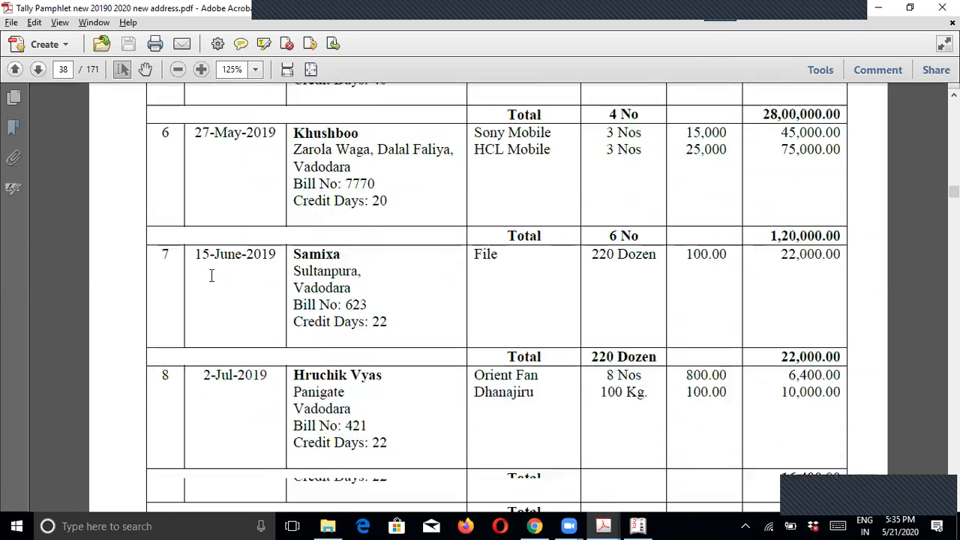
pyautogui.scroll(-20, 214, 283)
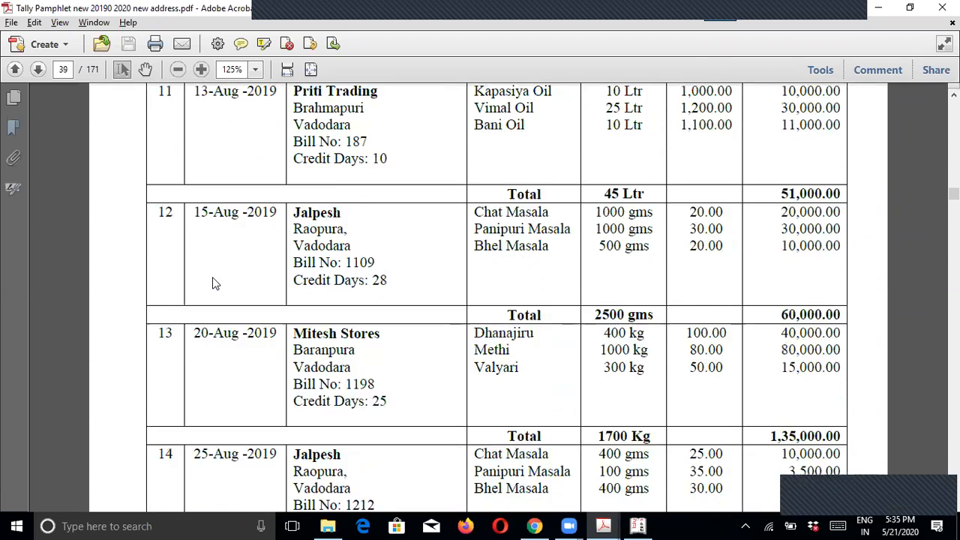
pyautogui.scroll(-20, 212, 281)
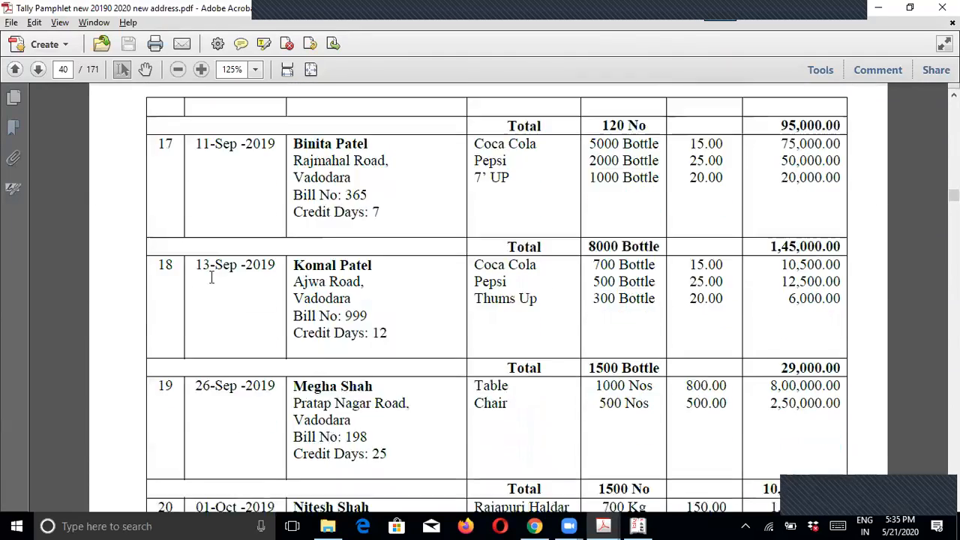
pyautogui.scroll(-20, 213, 285)
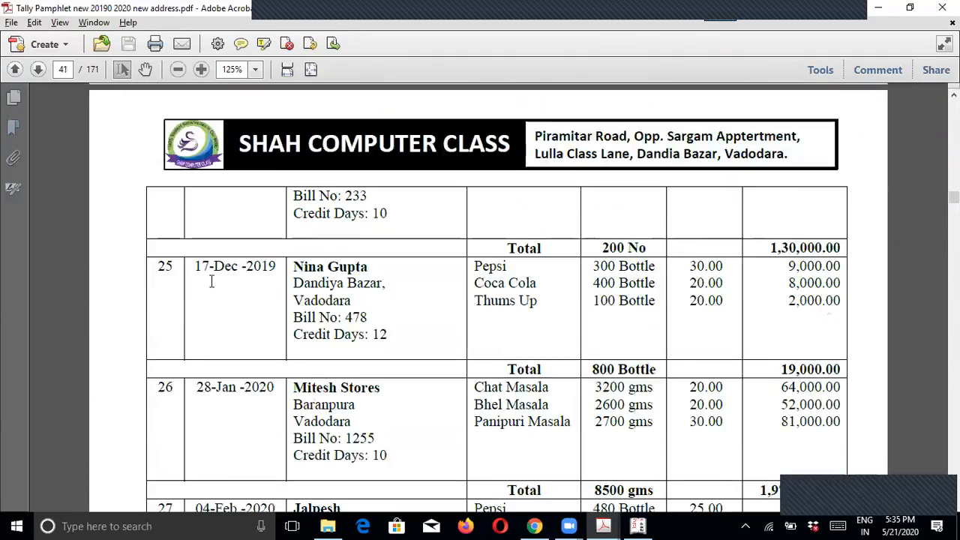
pyautogui.scroll(-3, 213, 293)
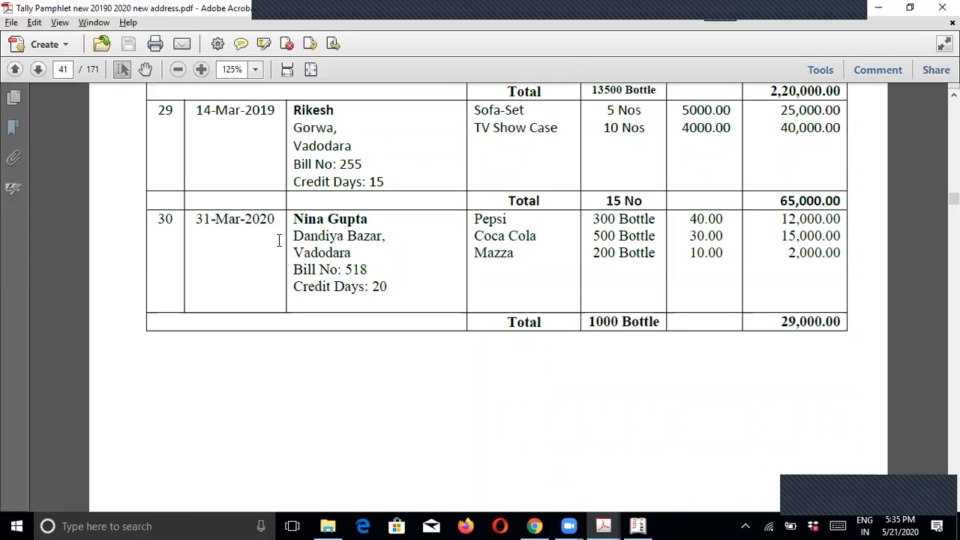
pyautogui.scroll(15, 277, 240)
pyautogui.scroll(10, 278, 240)
pyautogui.moveTo(954, 195); pyautogui.dragTo(954, 118)
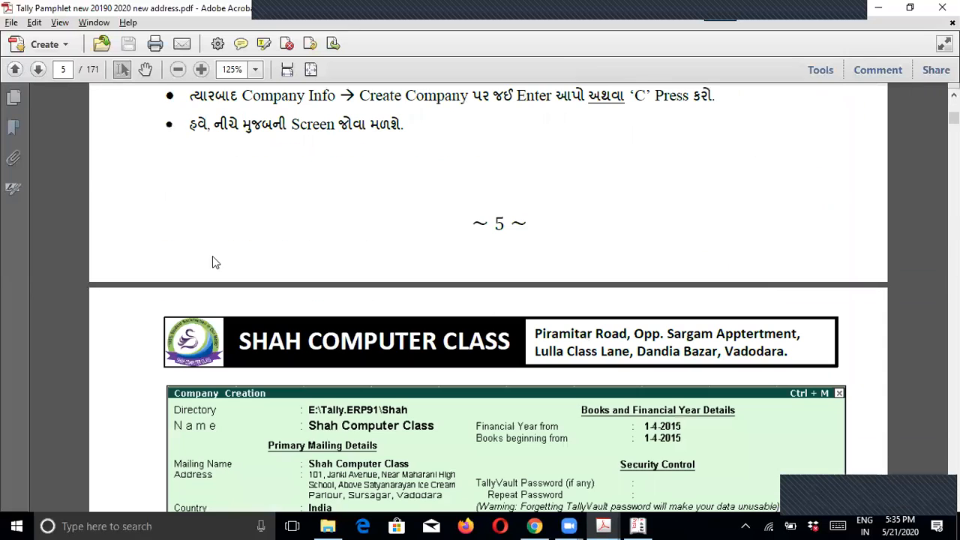
# Step: Search the pamphlet for 'nisha' and step through the matches
pyautogui.hotkey('ctrl', 'f')
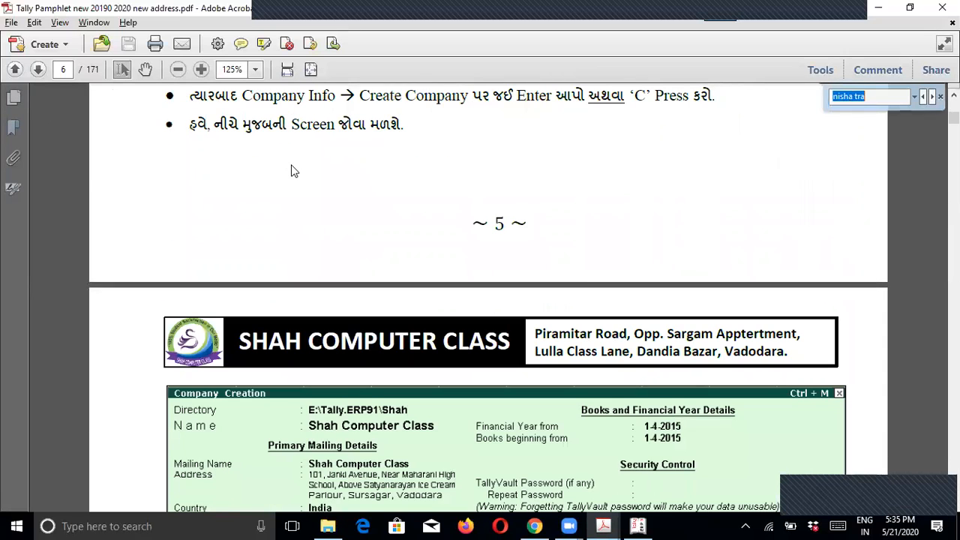
pyautogui.write('nisha')
pyautogui.press('Return')
pyautogui.press('Return')
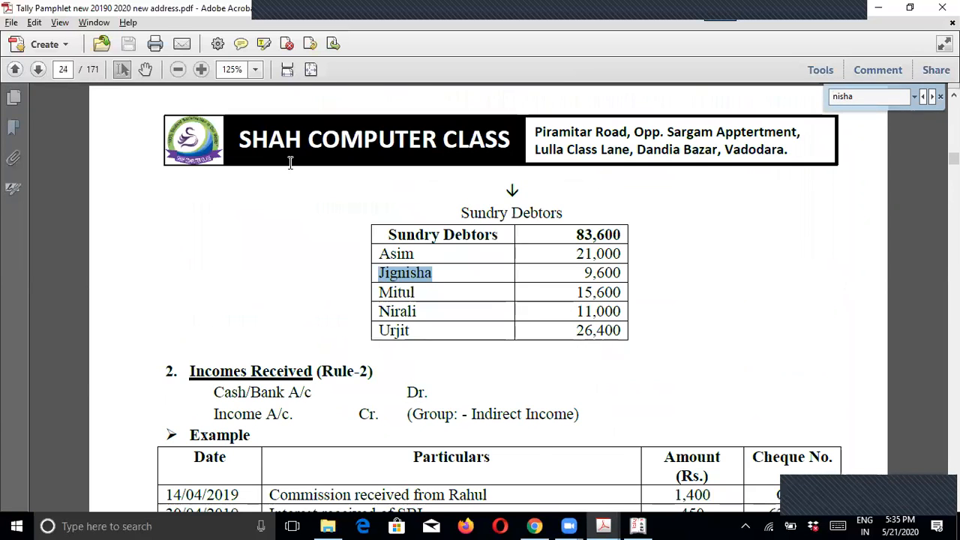
pyautogui.press('Return')
pyautogui.press('Return')
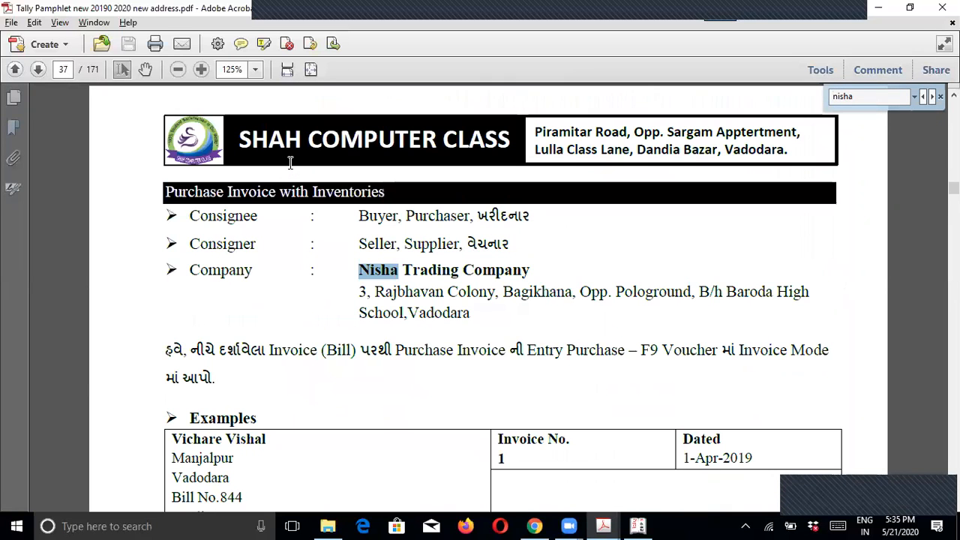
pyautogui.click(224, 316)
# Step: Select the Mitesh Stores invoice 4 on page 38, listing Valyari, Kaju and Methi
pyautogui.scroll(-10, 317, 341)
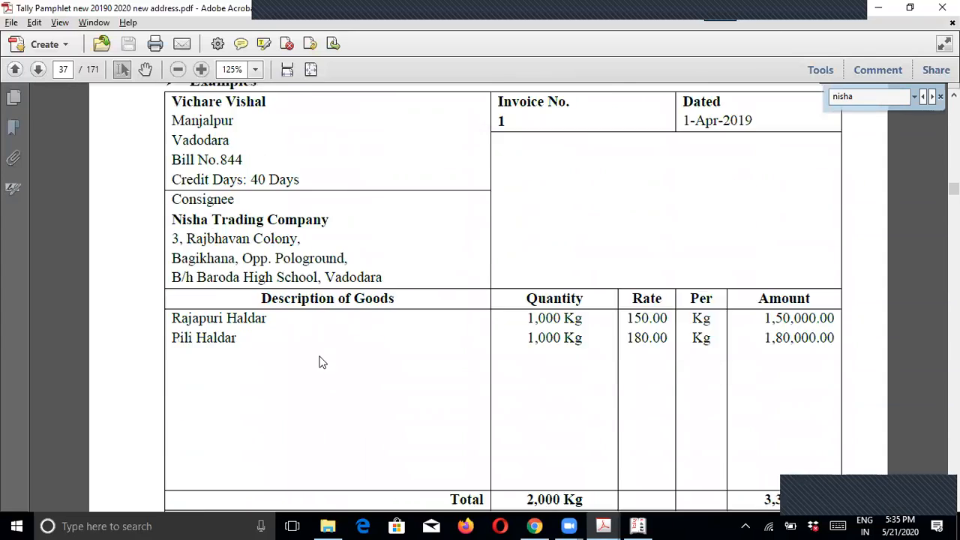
pyautogui.scroll(-12, 319, 362)
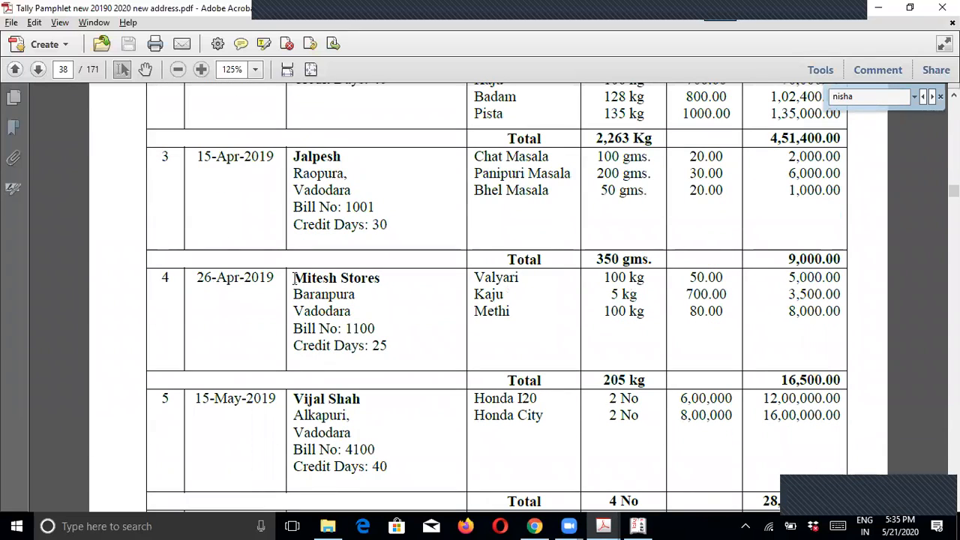
pyautogui.moveTo(294, 276); pyautogui.dragTo(721, 328)
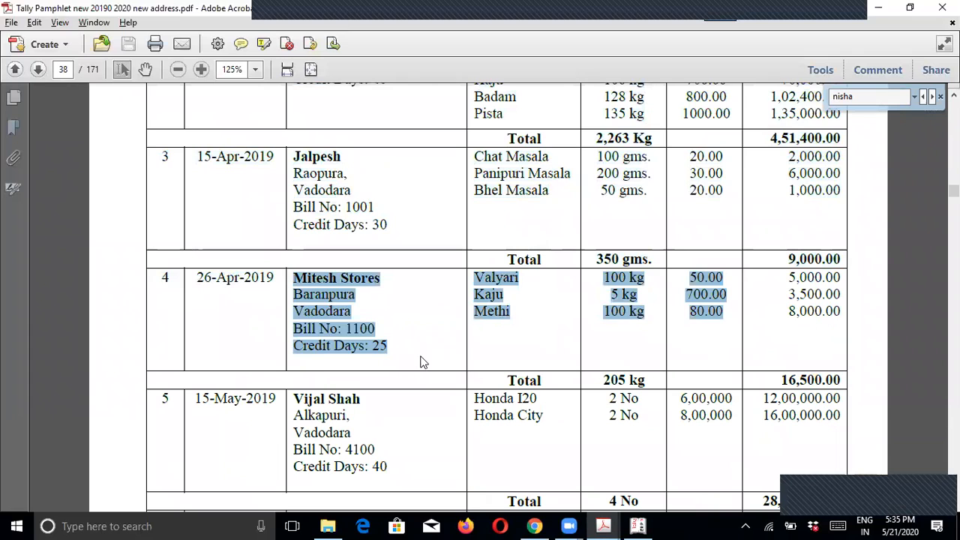
pyautogui.click(420, 362)
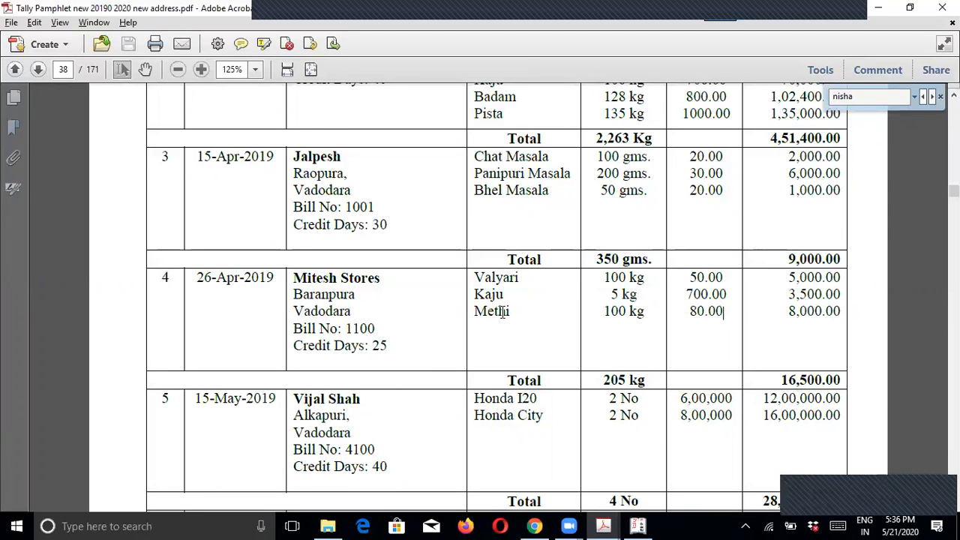
pyautogui.moveTo(298, 276); pyautogui.dragTo(390, 273)
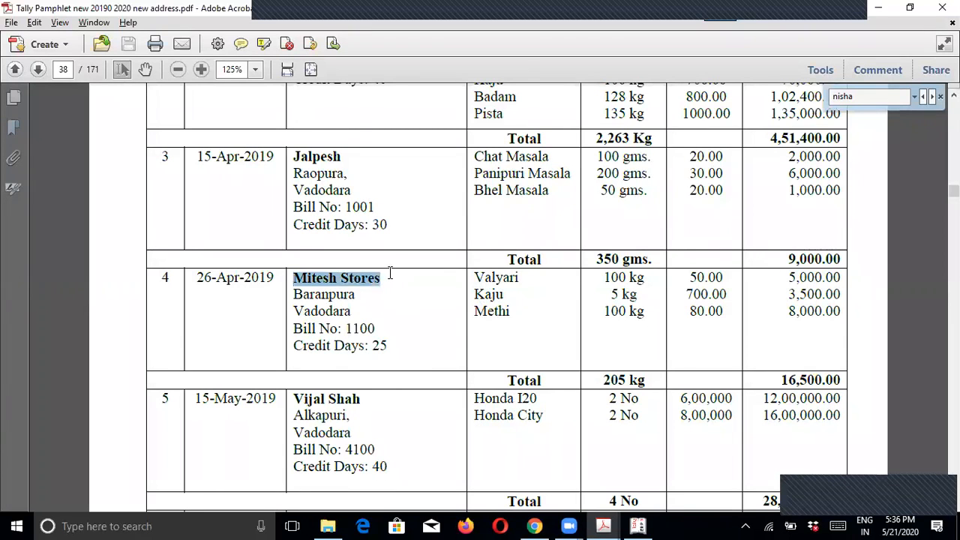
pyautogui.scroll(3, 391, 276)
pyautogui.scroll(-3, 389, 177)
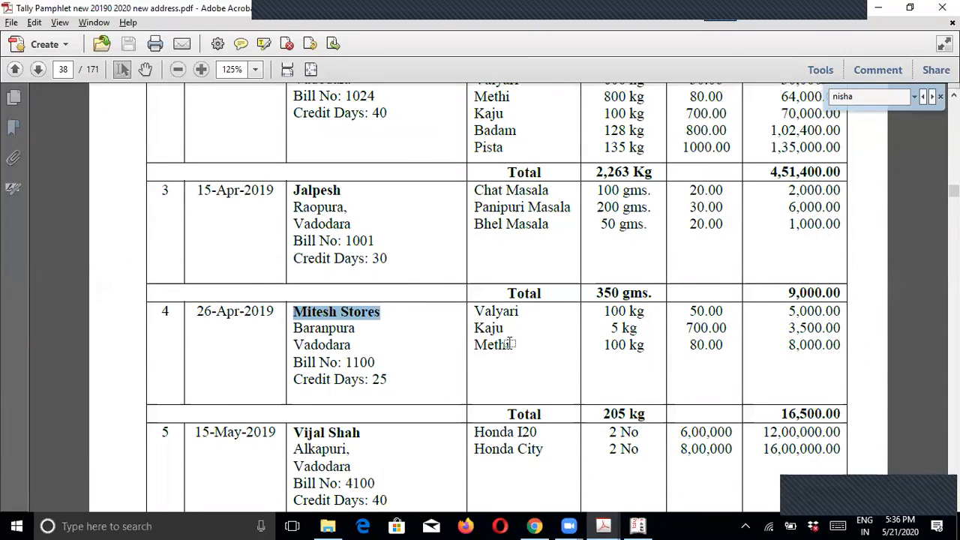
pyautogui.hotkey('alt', 'Tab')
# Step: Quit stock item creation and open the Stock Items Alter list
pyautogui.press('Escape')
pyautogui.press('Return')
pyautogui.press('Escape')
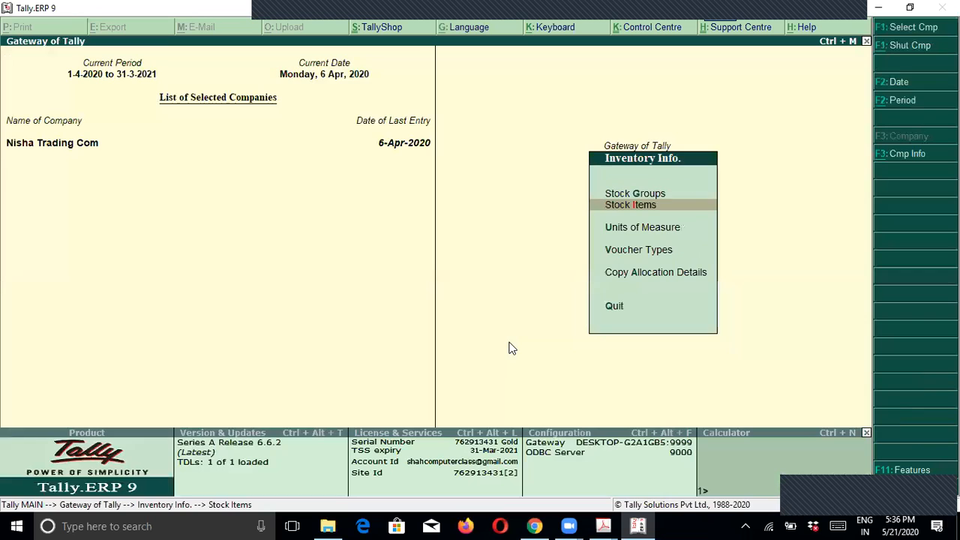
pyautogui.press('Return')
pyautogui.press('Down')
pyautogui.press('Down')
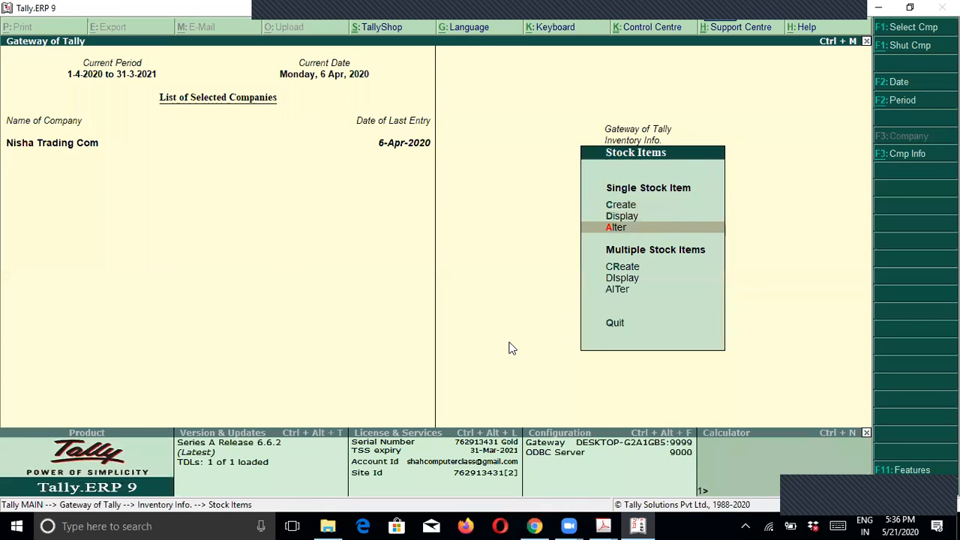
pyautogui.press('Return')
# Step: Filter the list by Va, K and Me to confirm Valiyari, Kaju and Methi exist
pyautogui.write('a')
pyautogui.press('BackSpace')
pyautogui.write('Va')
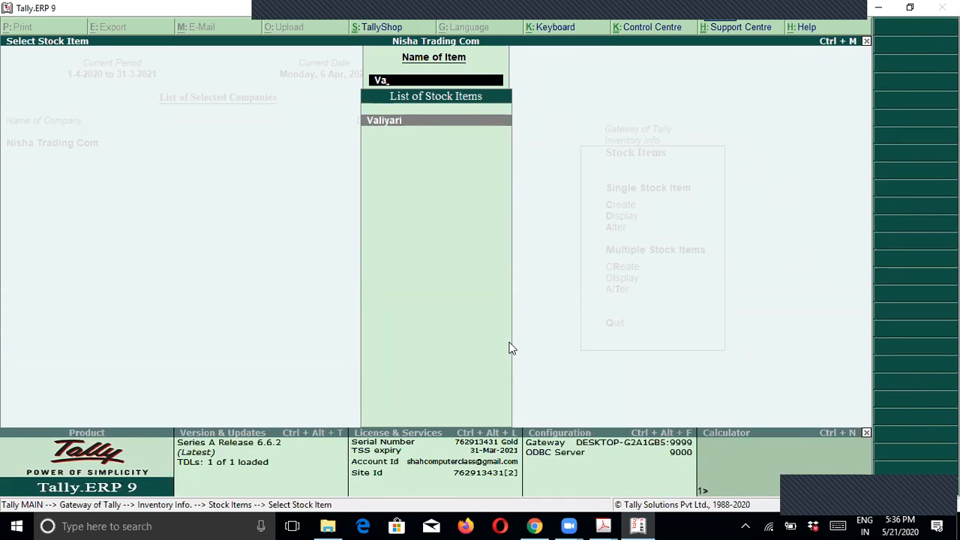
pyautogui.press('BackSpace')
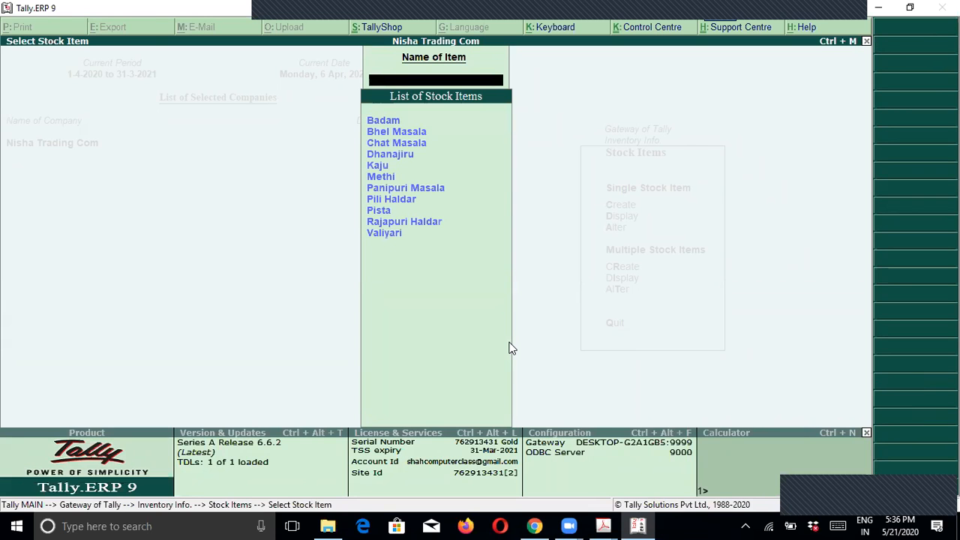
pyautogui.hotkey('alt', 'Tab')
pyautogui.hotkey('alt', 'Tab')
pyautogui.write('K')
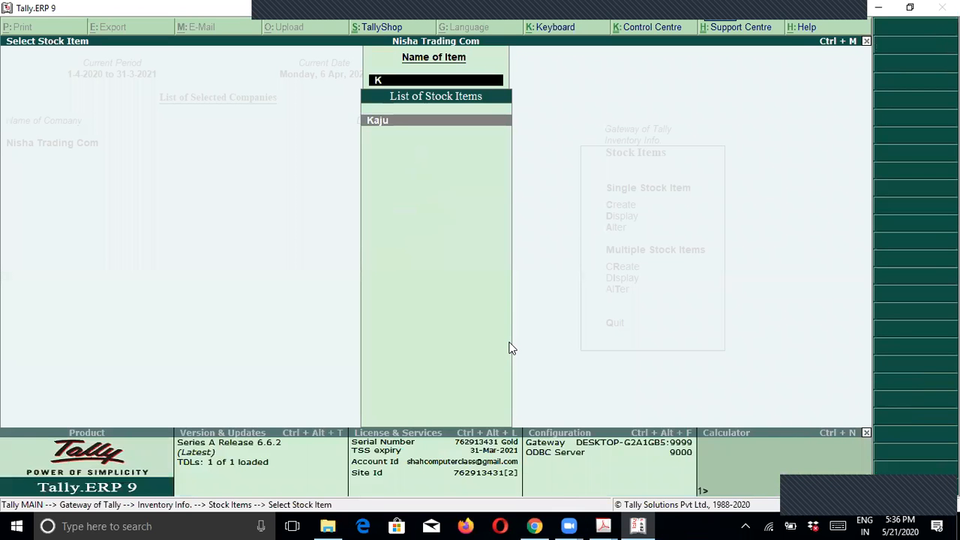
pyautogui.press('BackSpace')
pyautogui.hotkey('alt', 'Tab')
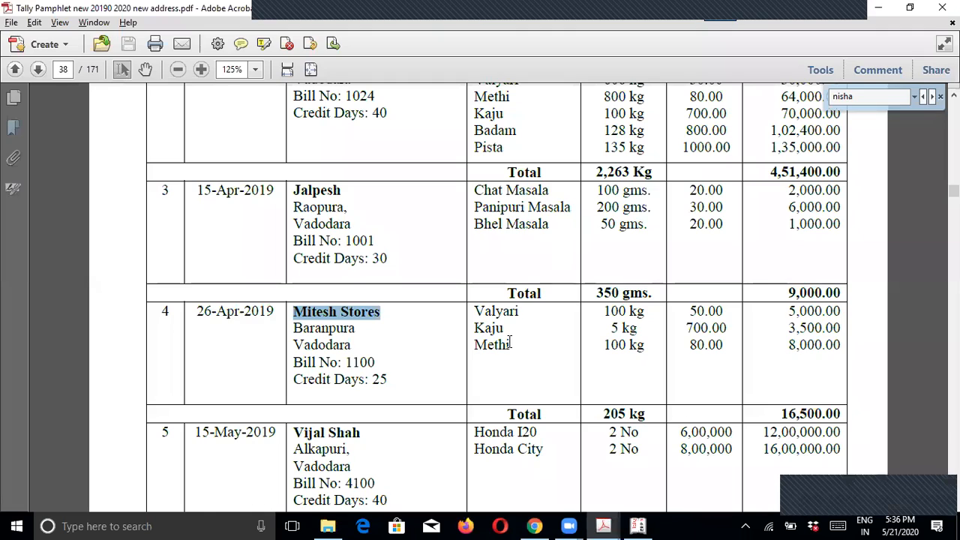
pyautogui.hotkey('alt', 'Tab')
pyautogui.write('Me')
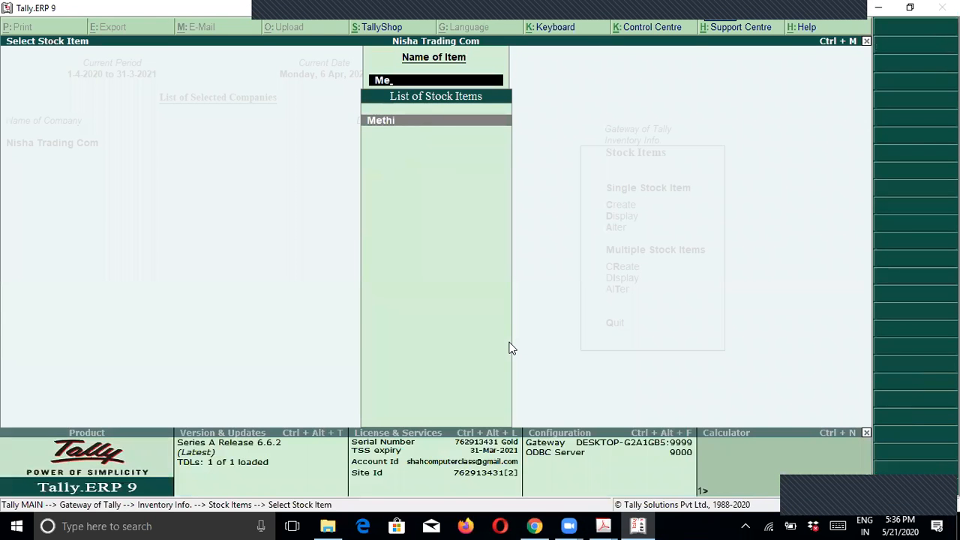
pyautogui.press('BackSpace')
pyautogui.press('BackSpace')
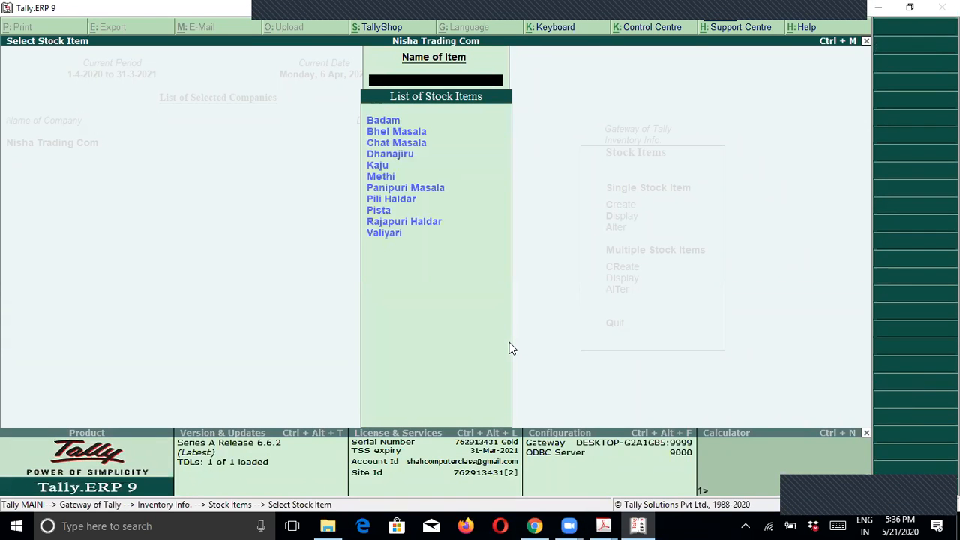
pyautogui.hotkey('alt', 'Tab')
# Step: Select invoice 2's stock items in the pamphlet, then bring up the Step By Step Purchase F9 checklist
pyautogui.click(535, 348)
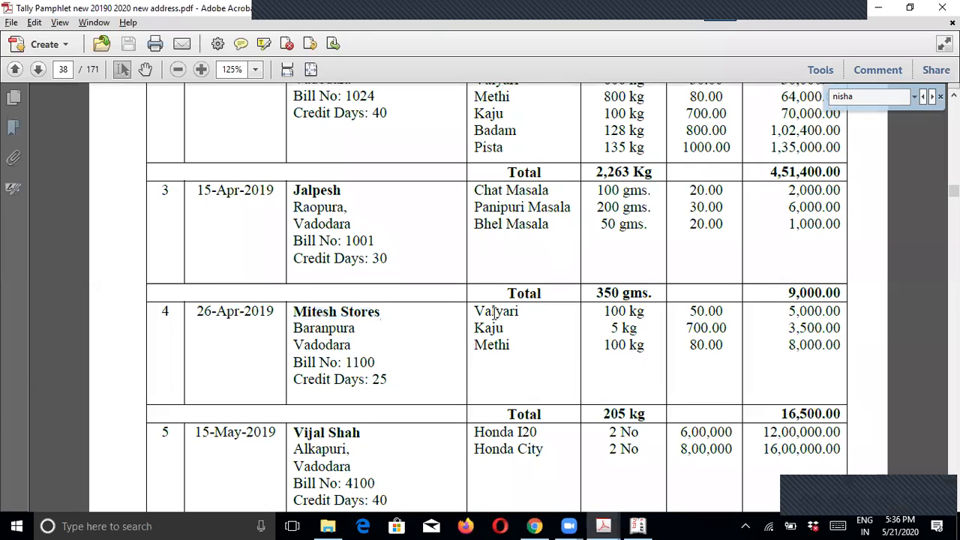
pyautogui.scroll(3, 500, 318)
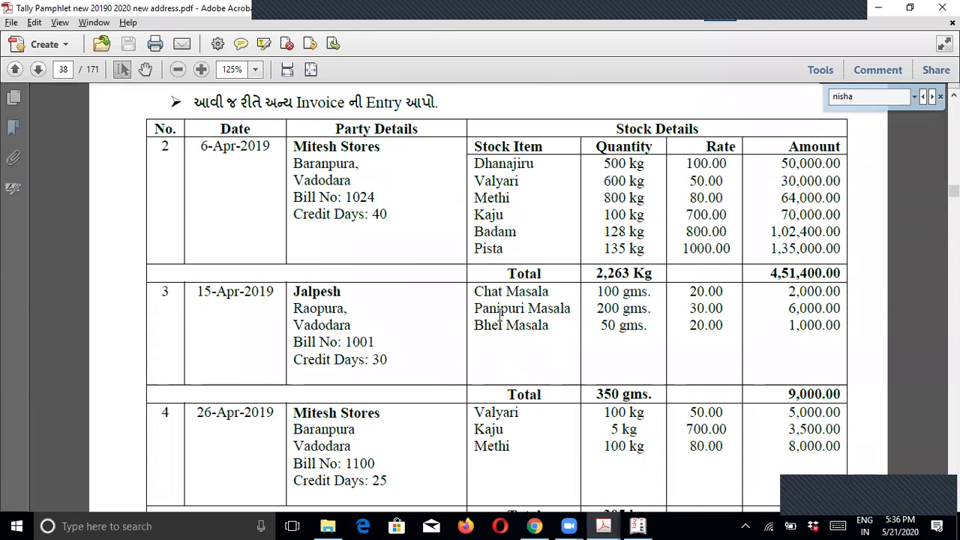
pyautogui.moveTo(475, 180); pyautogui.dragTo(510, 217)
pyautogui.click(510, 216)
pyautogui.scroll(-3, 510, 216)
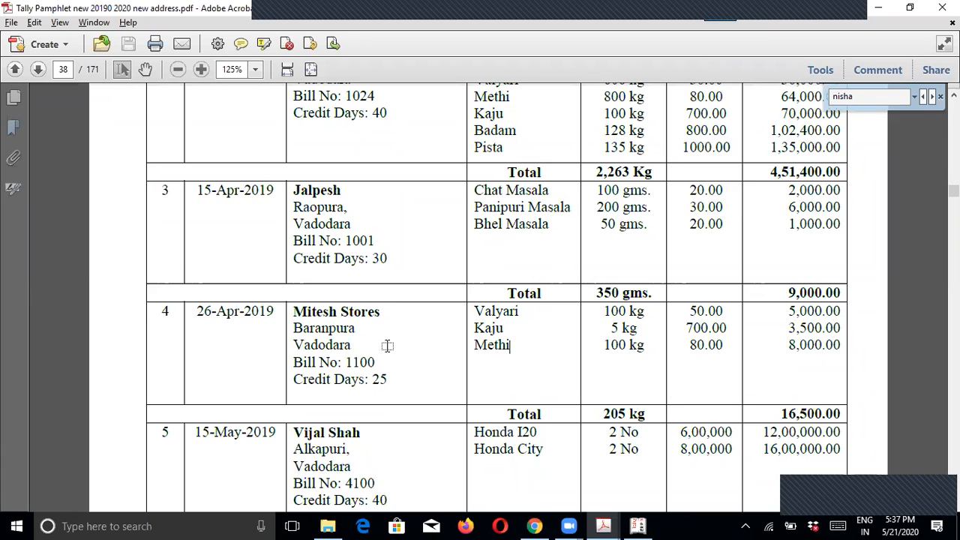
pyautogui.hotkey('alt', 'Tab')
pyautogui.scroll(1, 312, 268)
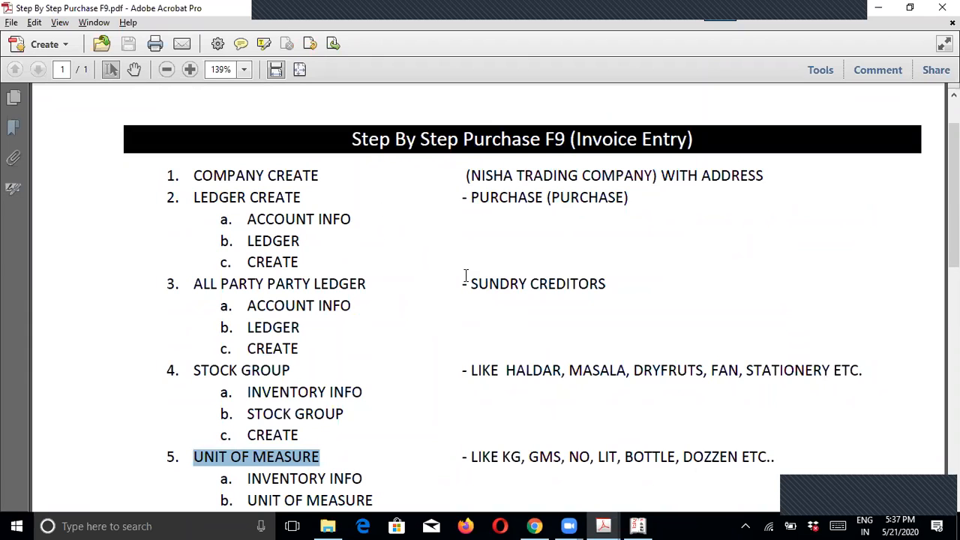
pyautogui.doubleClick(508, 197)
pyautogui.moveTo(508, 197); pyautogui.dragTo(648, 195)
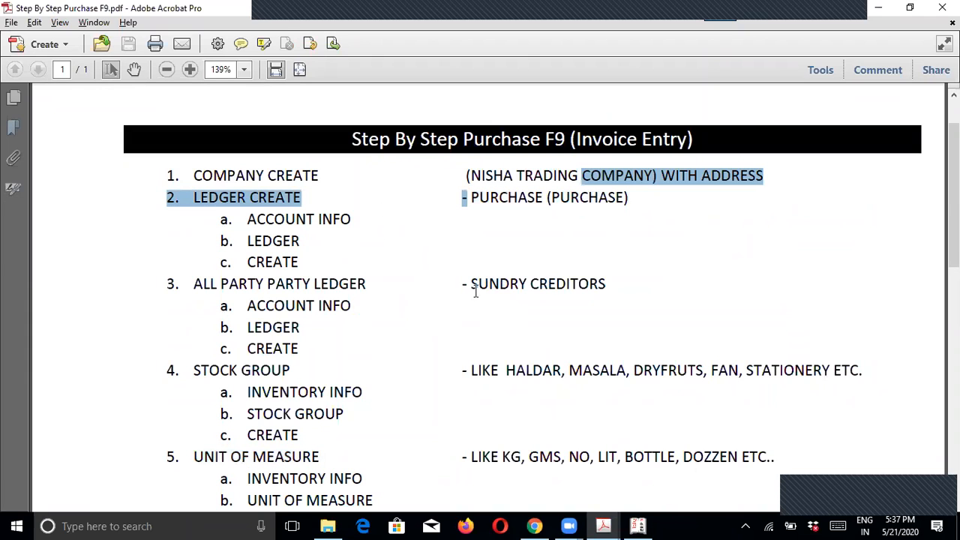
pyautogui.moveTo(463, 282); pyautogui.dragTo(618, 283)
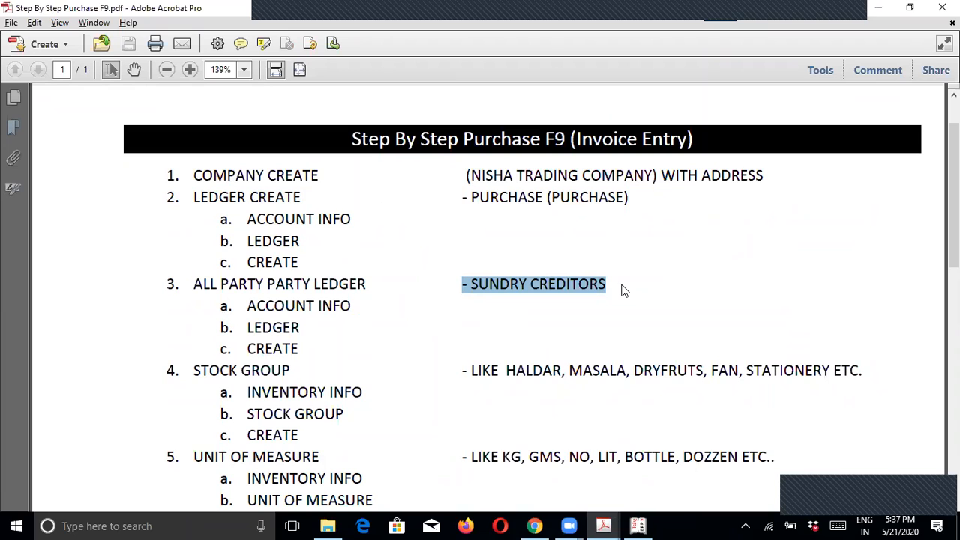
pyautogui.scroll(-2, 257, 345)
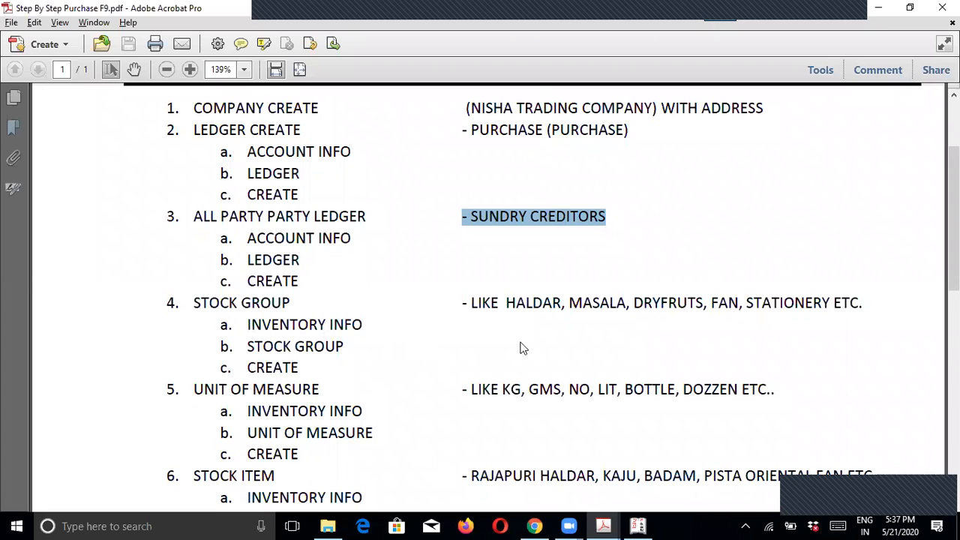
pyautogui.moveTo(505, 302); pyautogui.dragTo(807, 307)
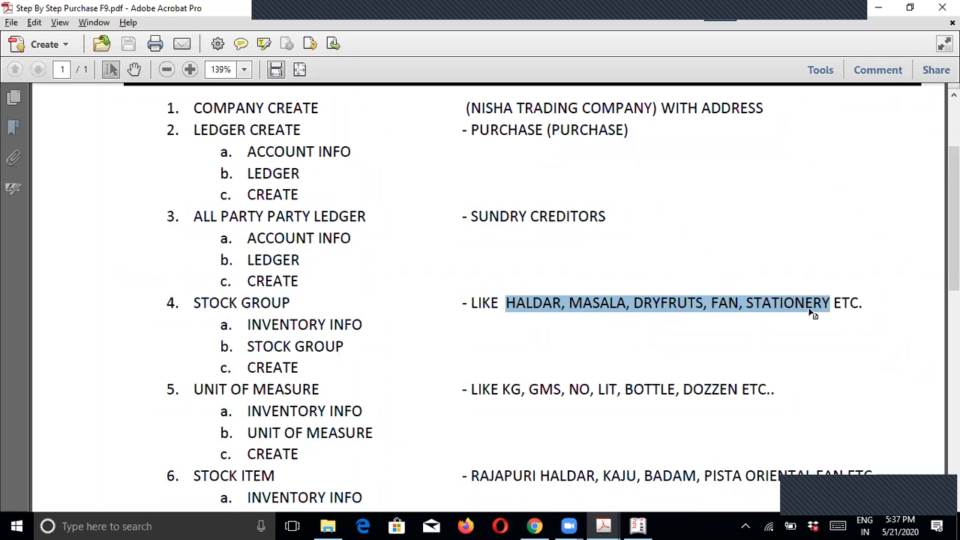
pyautogui.scroll(-2, 798, 312)
pyautogui.click(196, 321)
pyautogui.moveTo(196, 321); pyautogui.dragTo(762, 321)
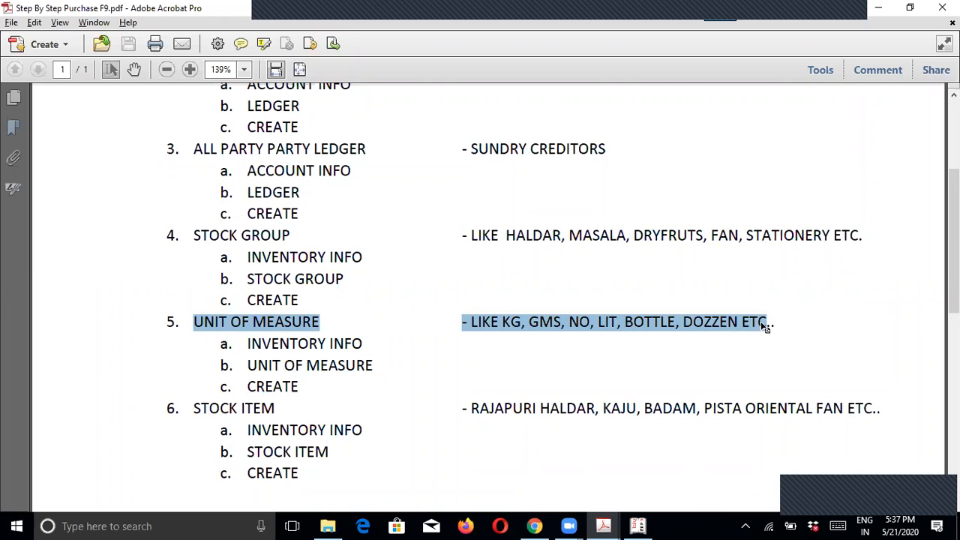
pyautogui.scroll(-1, 422, 371)
pyautogui.scroll(-1, 422, 370)
pyautogui.moveTo(191, 339); pyautogui.dragTo(805, 343)
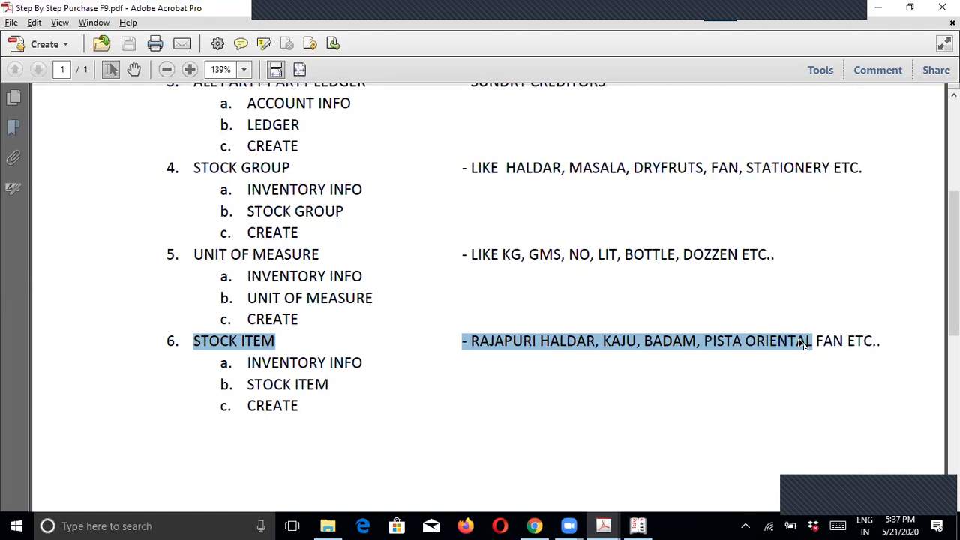
pyautogui.hotkey('alt', 'Tab')
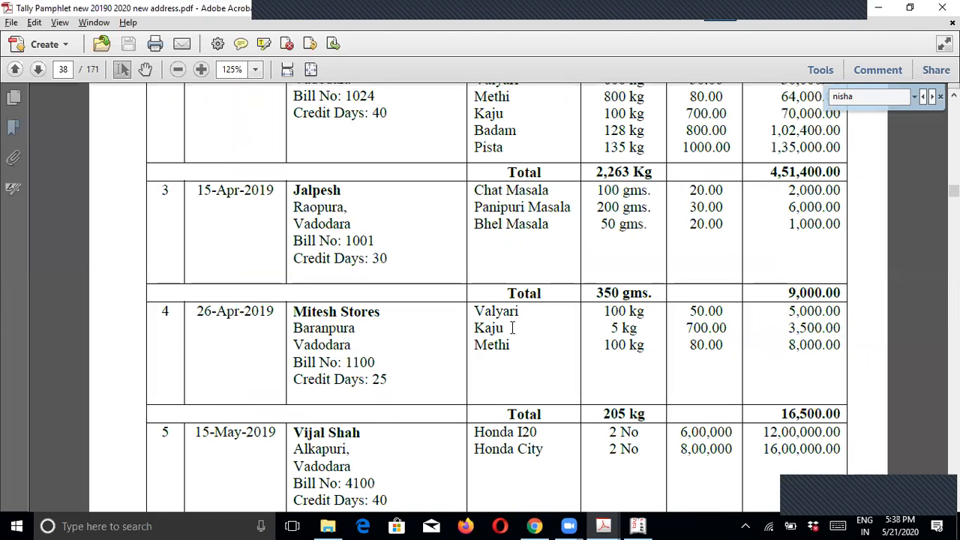
pyautogui.scroll(-3, 413, 349)
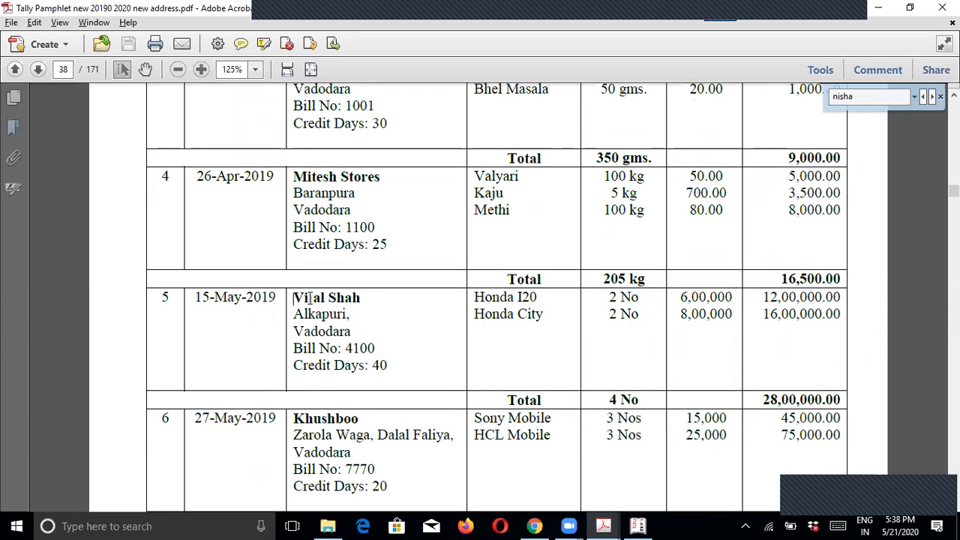
pyautogui.moveTo(293, 298); pyautogui.dragTo(373, 299)
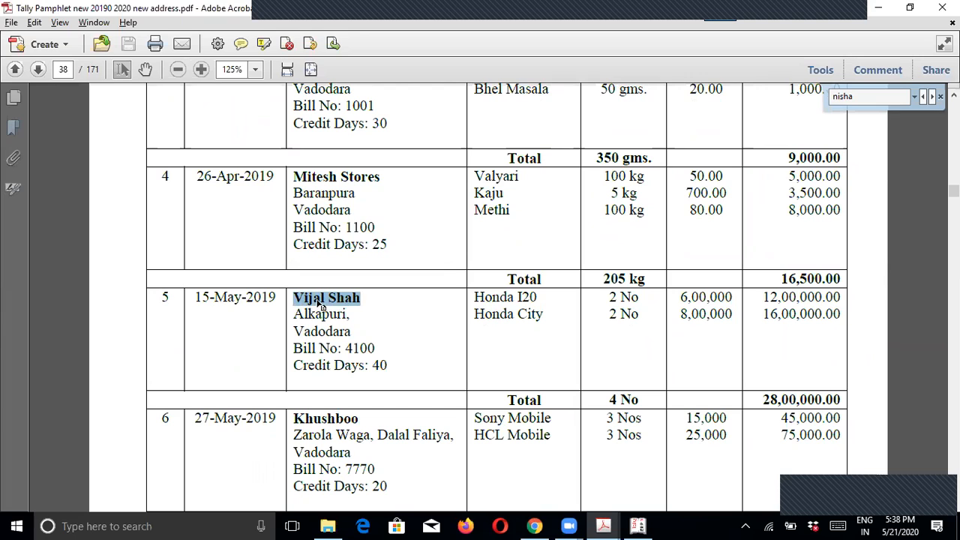
pyautogui.click(515, 303)
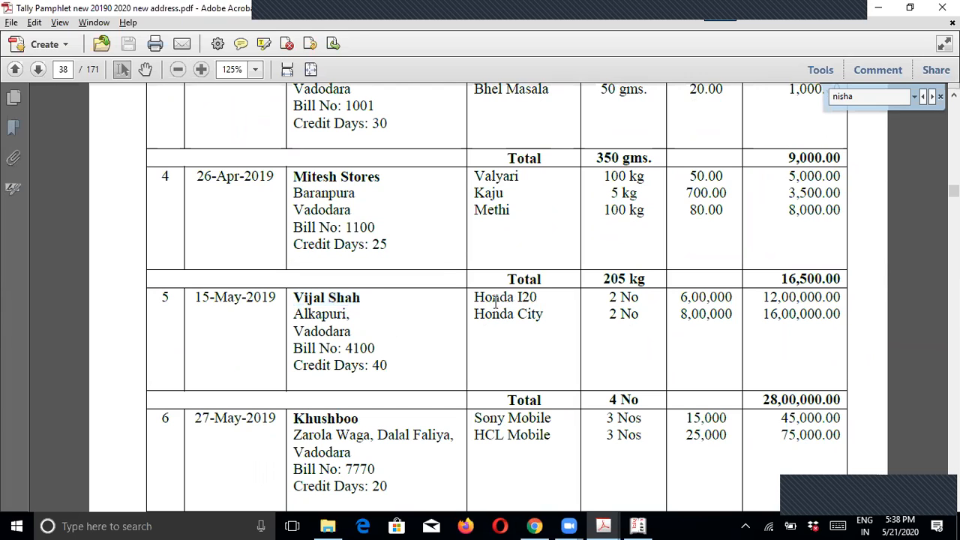
pyautogui.moveTo(474, 298); pyautogui.dragTo(549, 316)
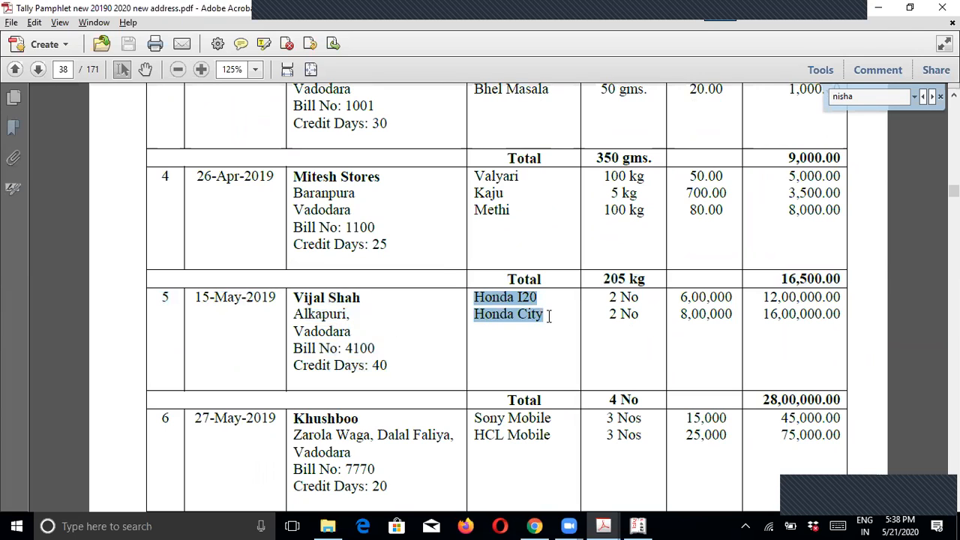
pyautogui.click(548, 316)
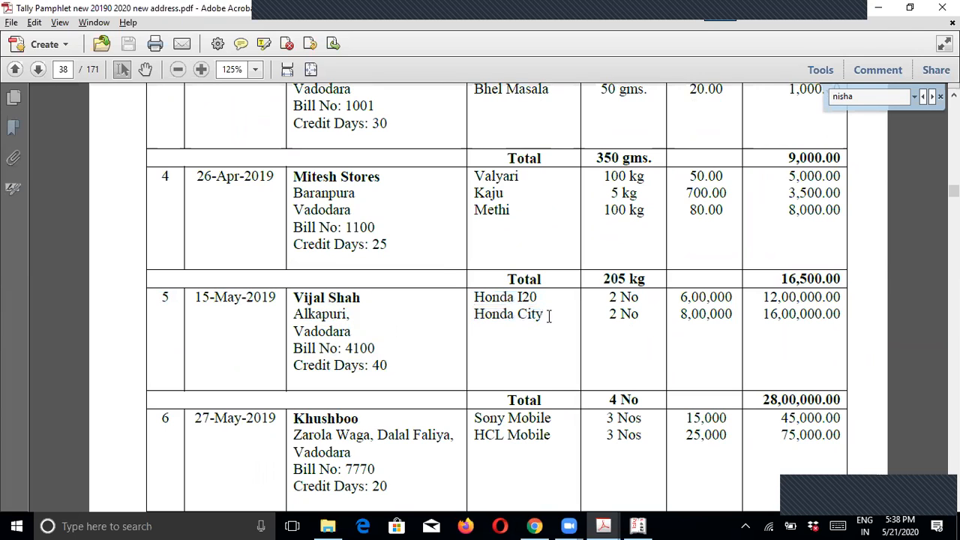
pyautogui.click(508, 182)
pyautogui.moveTo(474, 297); pyautogui.dragTo(545, 309)
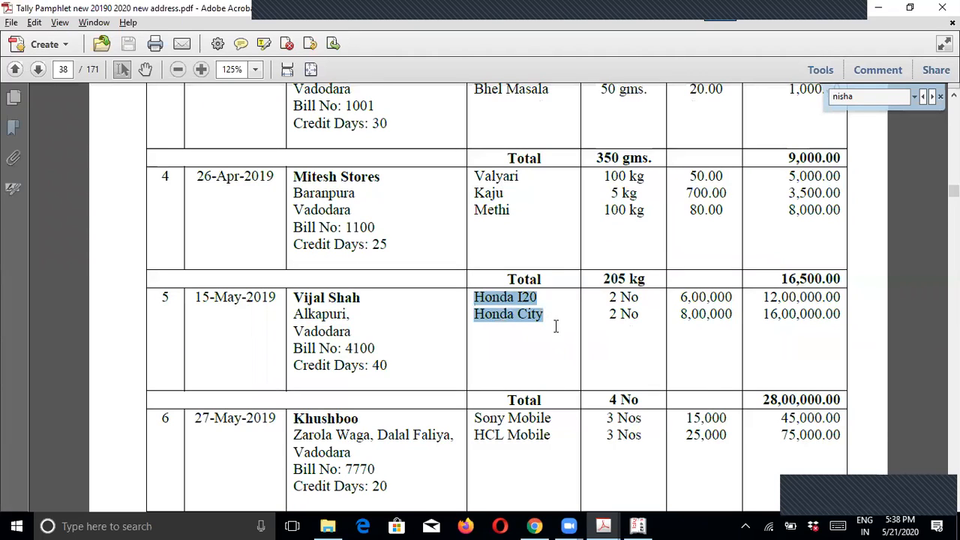
pyautogui.click(553, 319)
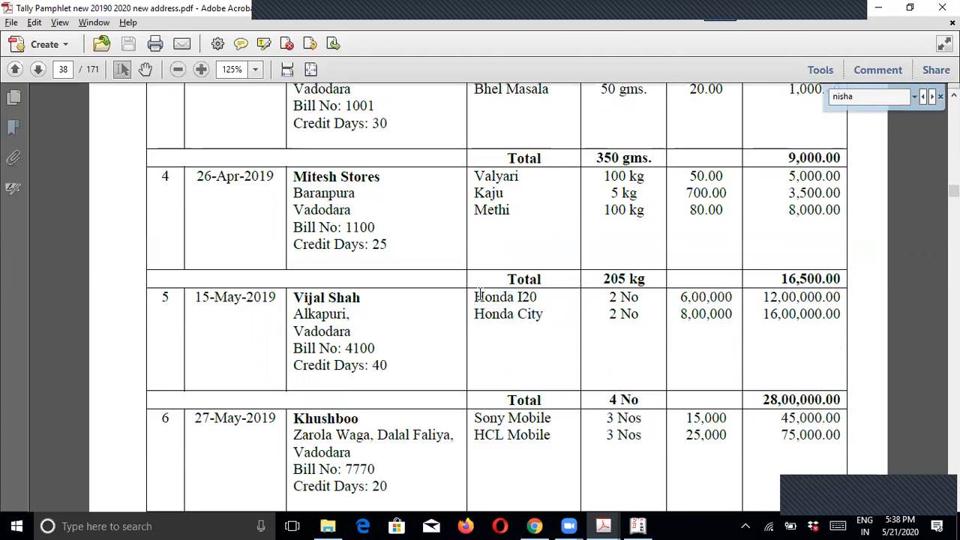
pyautogui.moveTo(474, 298); pyautogui.dragTo(549, 310)
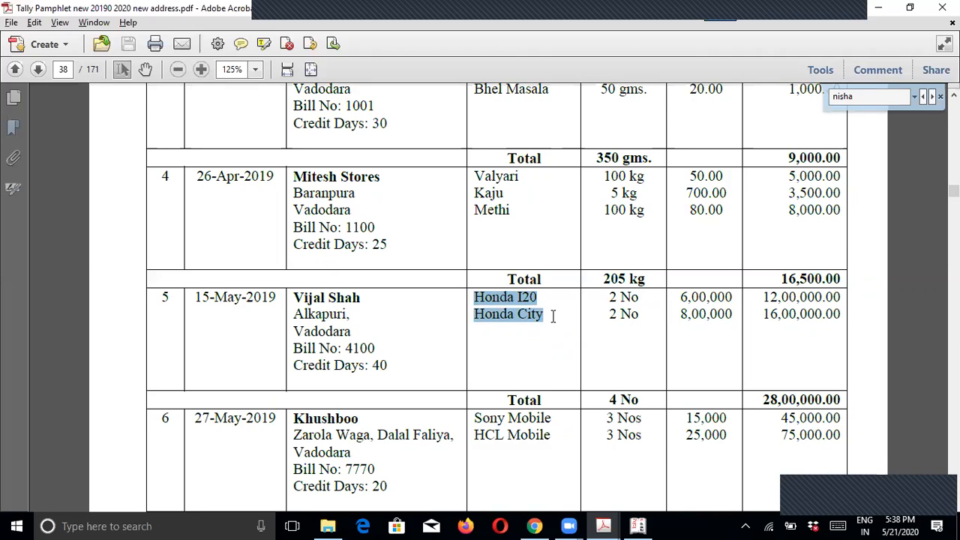
pyautogui.click(550, 319)
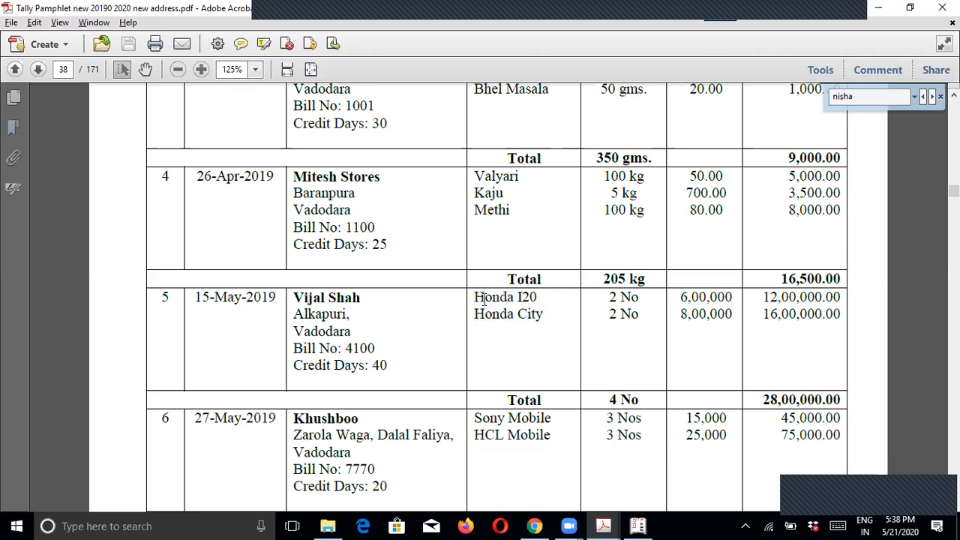
pyautogui.moveTo(474, 298); pyautogui.dragTo(551, 315)
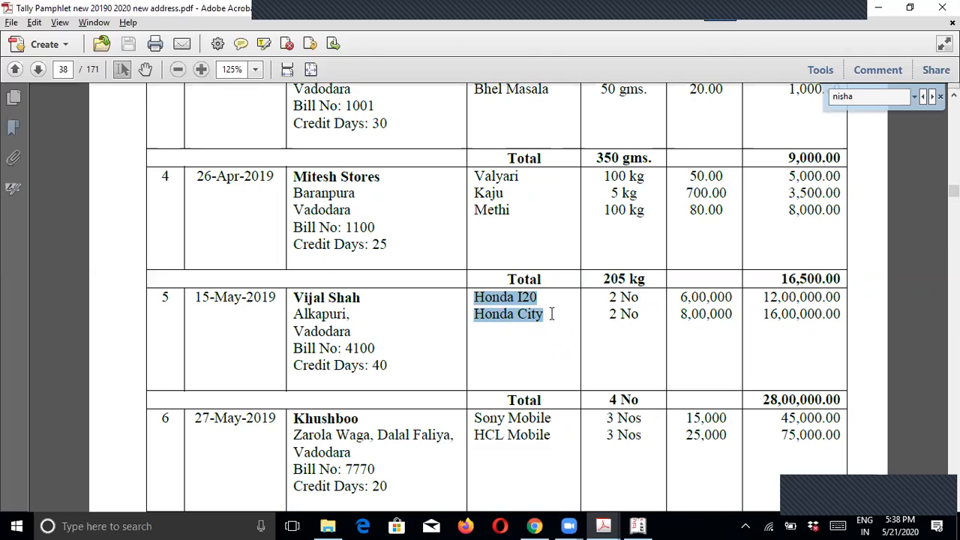
pyautogui.click(540, 353)
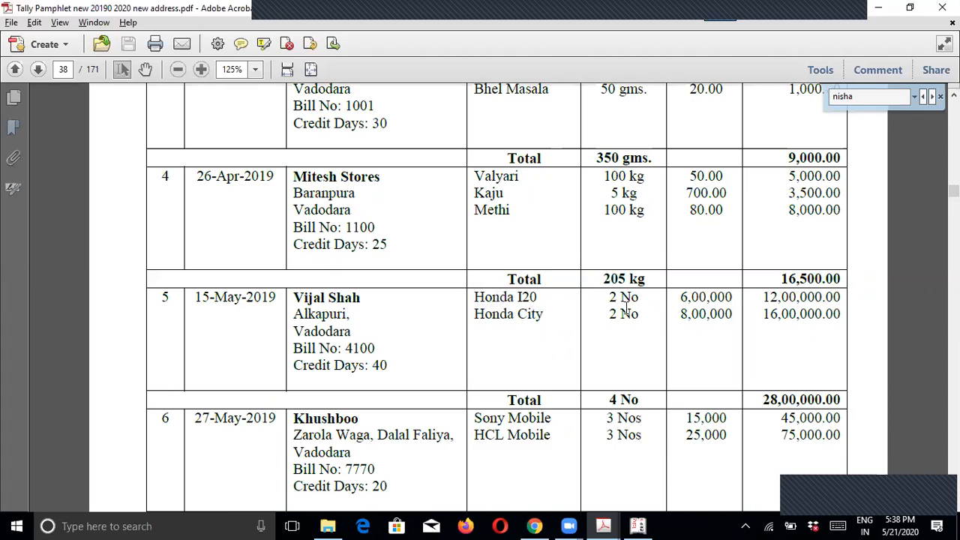
# Step: Scroll page 38 of the pamphlet, marking and then unmarking supplier Khushboo
pyautogui.scroll(-2, 551, 358)
pyautogui.scroll(-1, 366, 339)
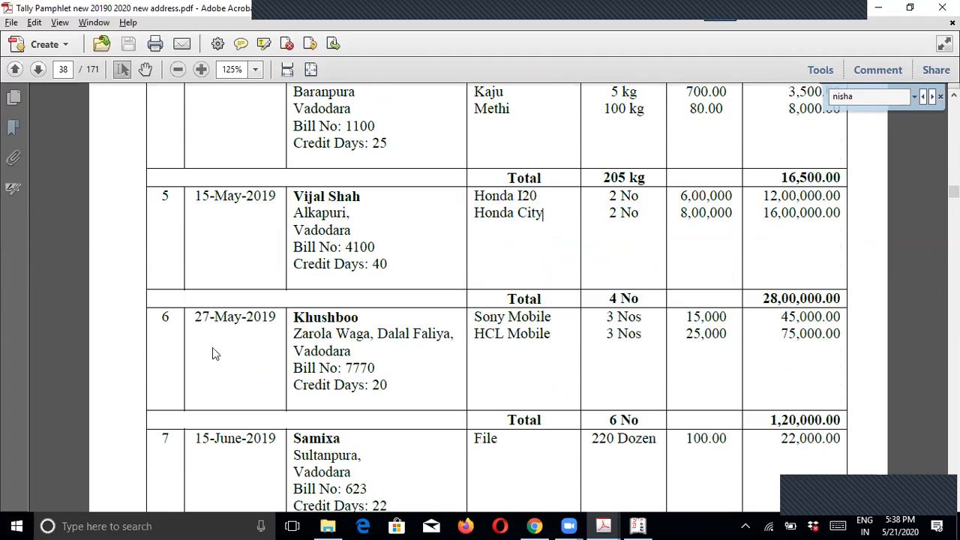
pyautogui.moveTo(295, 318); pyautogui.dragTo(357, 318)
pyautogui.hotkey('ctrl', 'z')
pyautogui.scroll(-3, 360, 432)
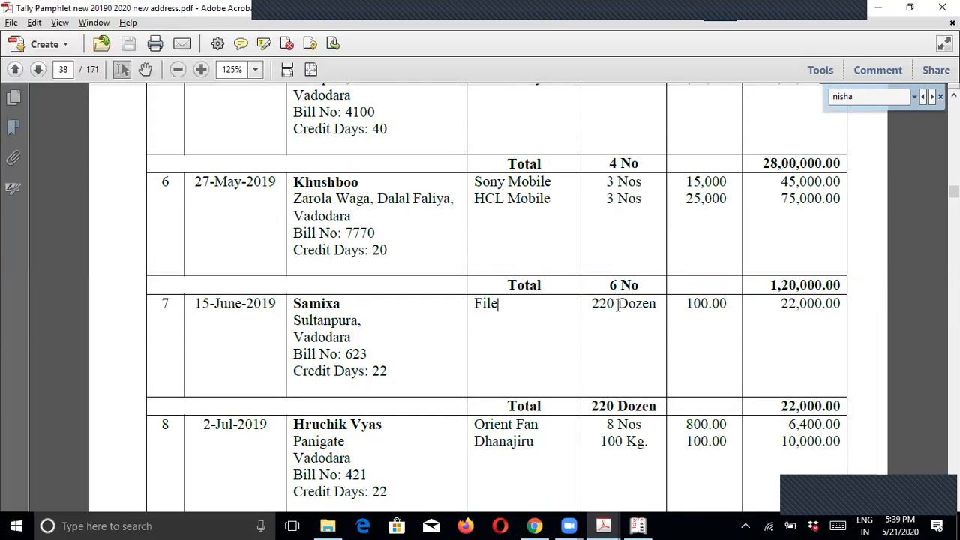
# Step: Highlight Dozen in entry 7, then Fan, Dhanajiru and entry number 8
pyautogui.moveTo(618, 304); pyautogui.dragTo(657, 303)
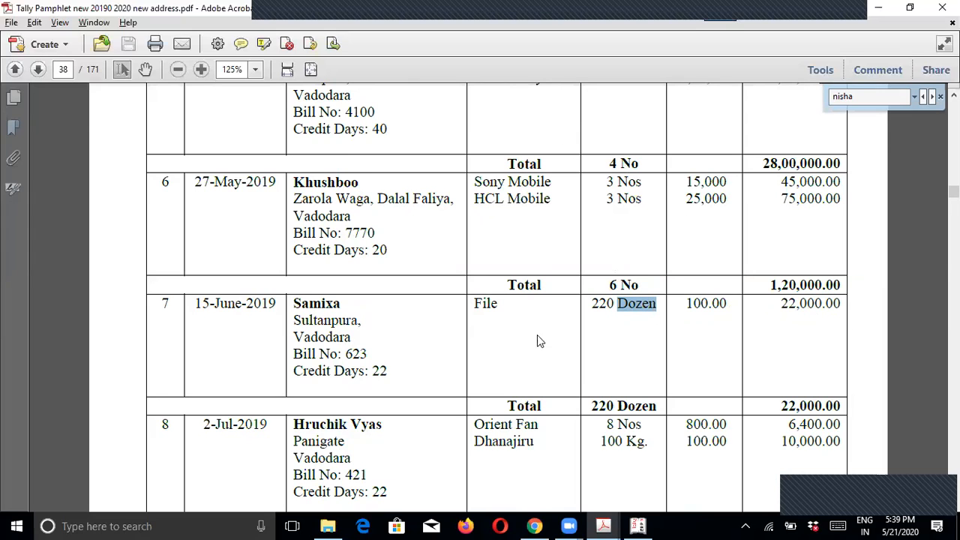
pyautogui.scroll(-3, 535, 355)
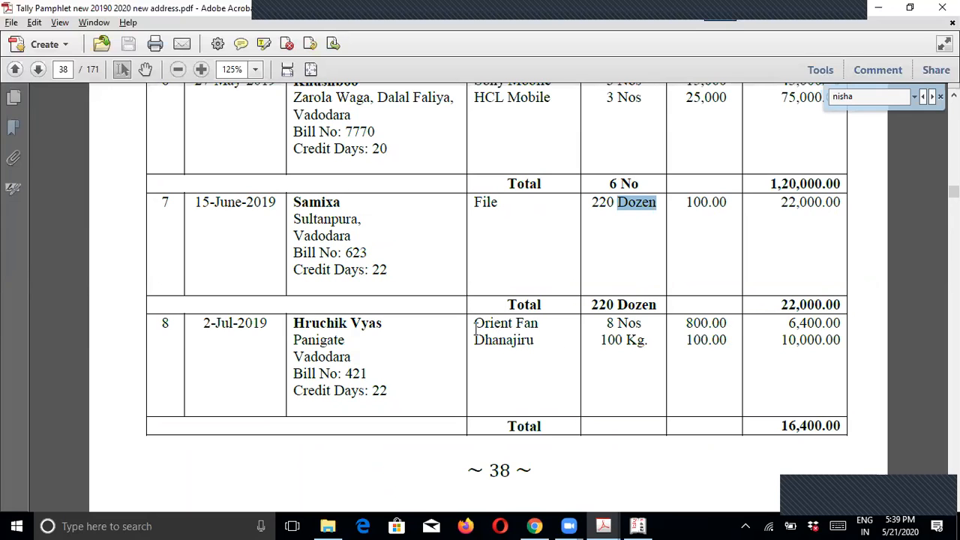
pyautogui.moveTo(515, 324); pyautogui.dragTo(546, 326)
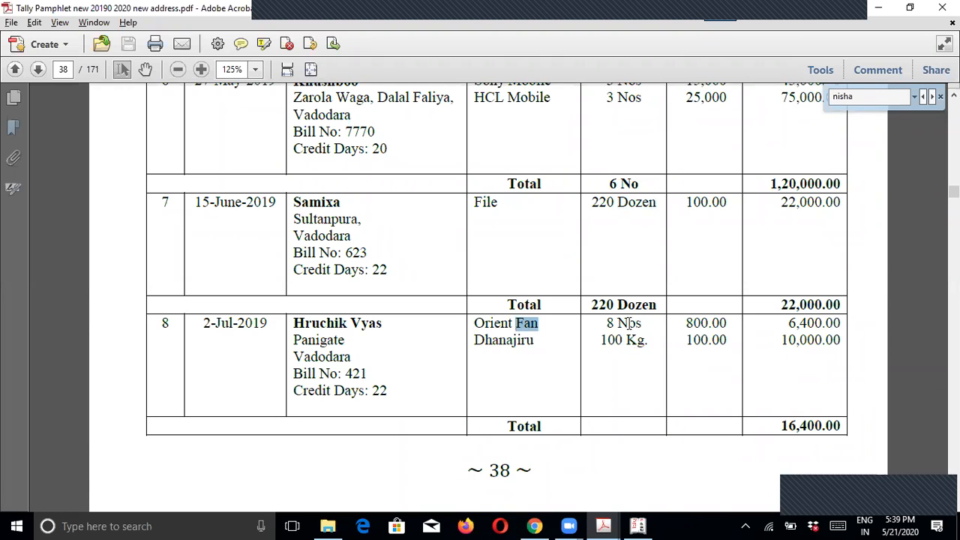
pyautogui.moveTo(483, 340); pyautogui.dragTo(522, 343)
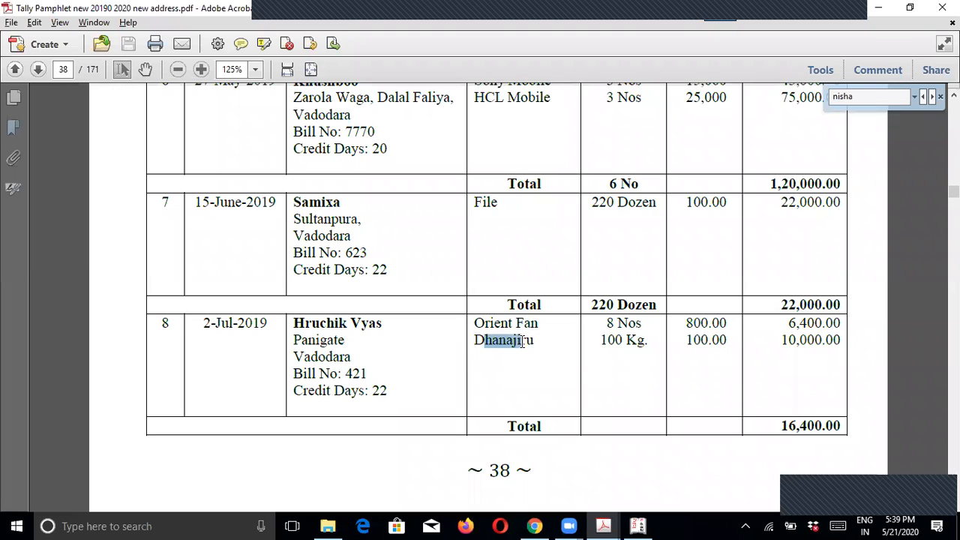
pyautogui.moveTo(174, 327); pyautogui.dragTo(156, 326)
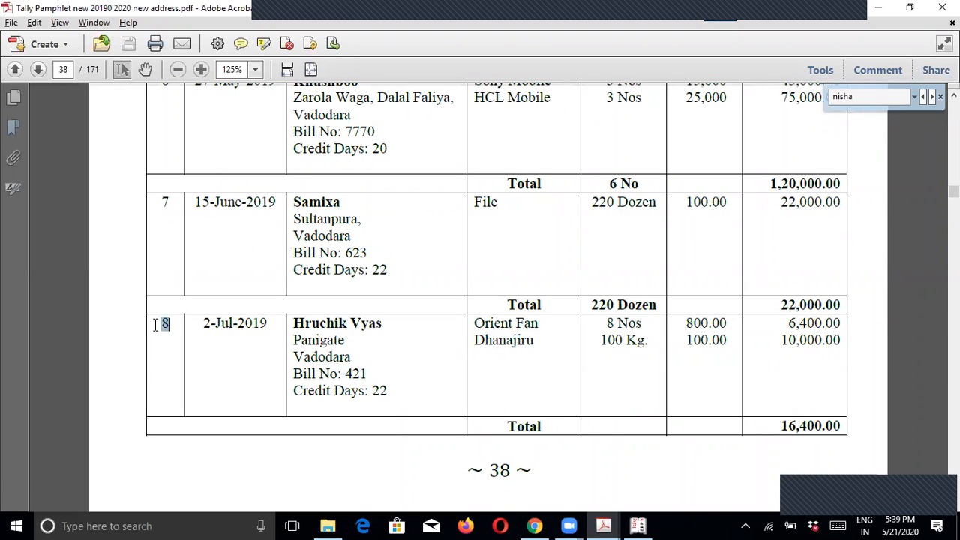
pyautogui.moveTo(518, 324); pyautogui.dragTo(548, 324)
# Step: Scroll to page 39 and highlight the item Honda I10 in entry 9
pyautogui.scroll(-3, 527, 382)
pyautogui.scroll(-10, 522, 381)
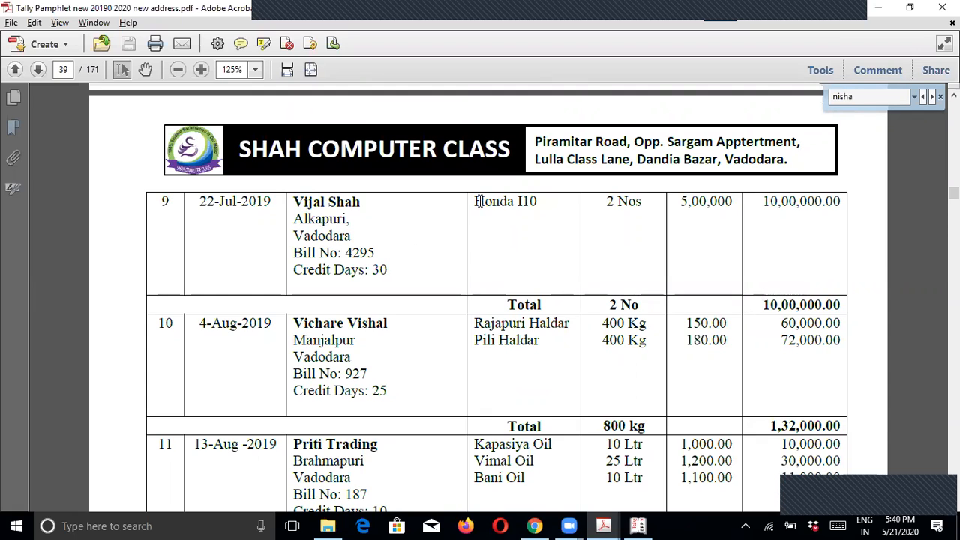
pyautogui.moveTo(475, 201); pyautogui.dragTo(541, 202)
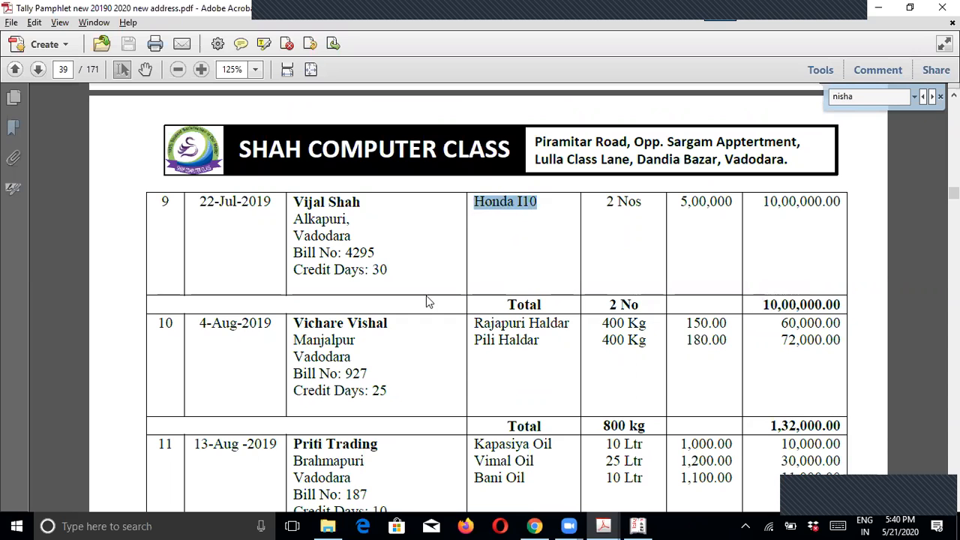
pyautogui.scroll(-2, 426, 295)
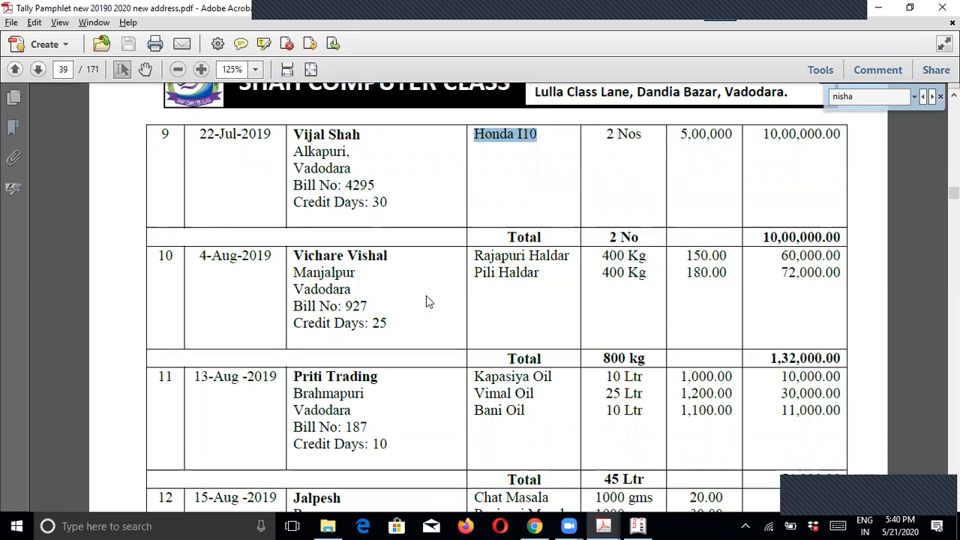
# Step: Bring up the Step By Step Purchase F9 checklist scrolled to its title
pyautogui.hotkey('alt', 'Tab')
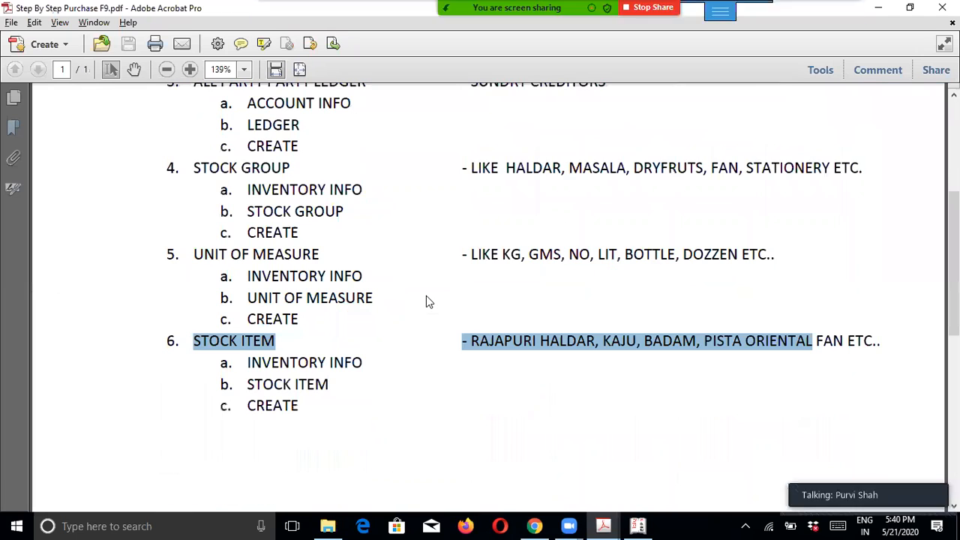
pyautogui.scroll(3, 351, 324)
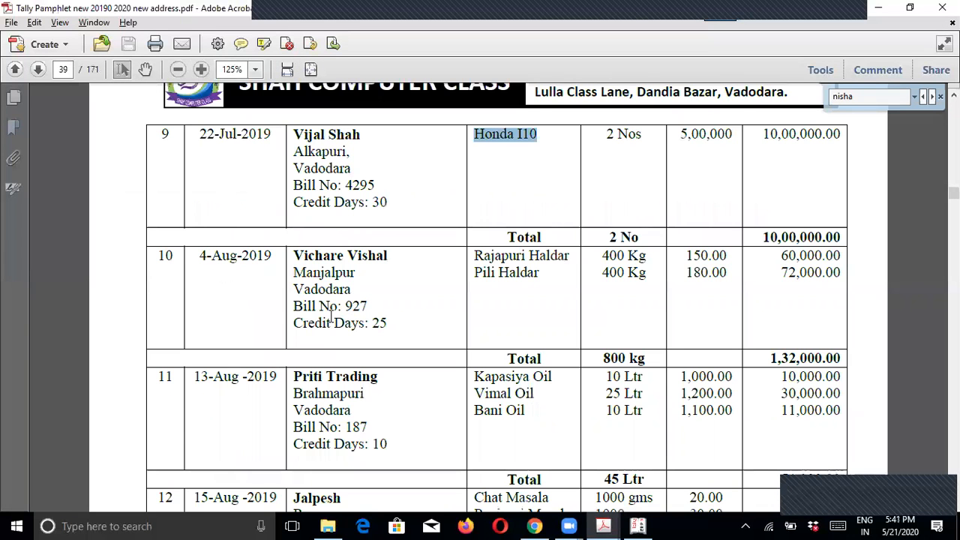
# Step: Scroll to the Debit Note Register on page 42 and highlight items Dhana Jiru and Valyari
pyautogui.scroll(-5, 312, 279)
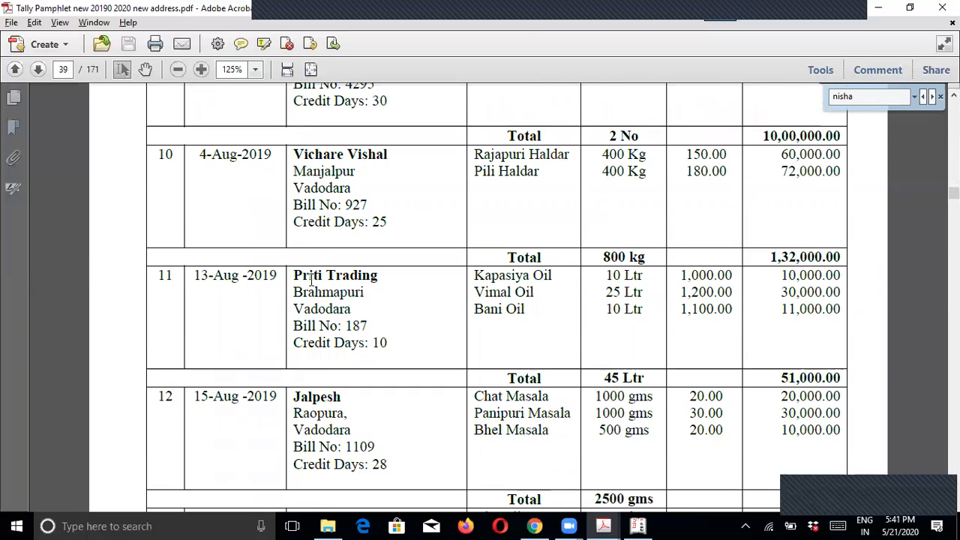
pyautogui.scroll(-20, 312, 279)
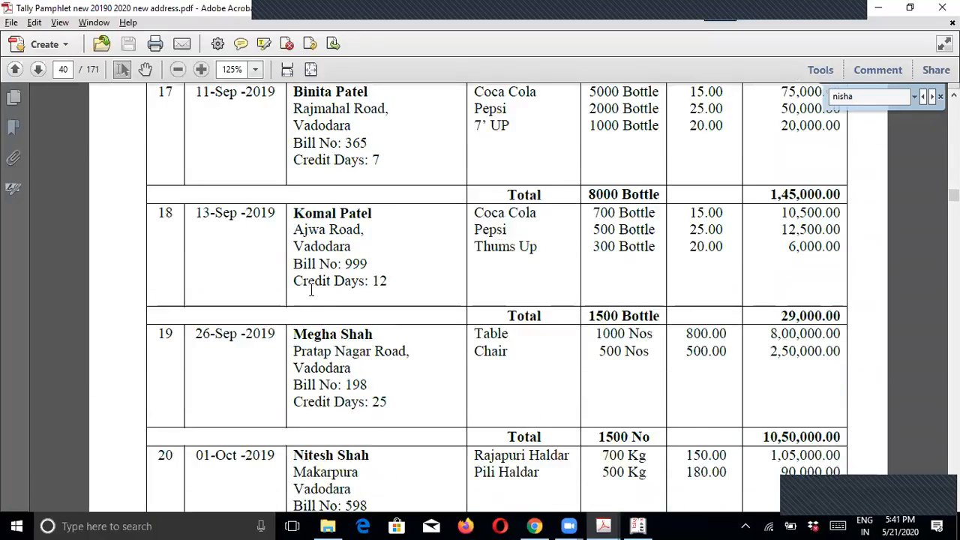
pyautogui.scroll(-20, 311, 293)
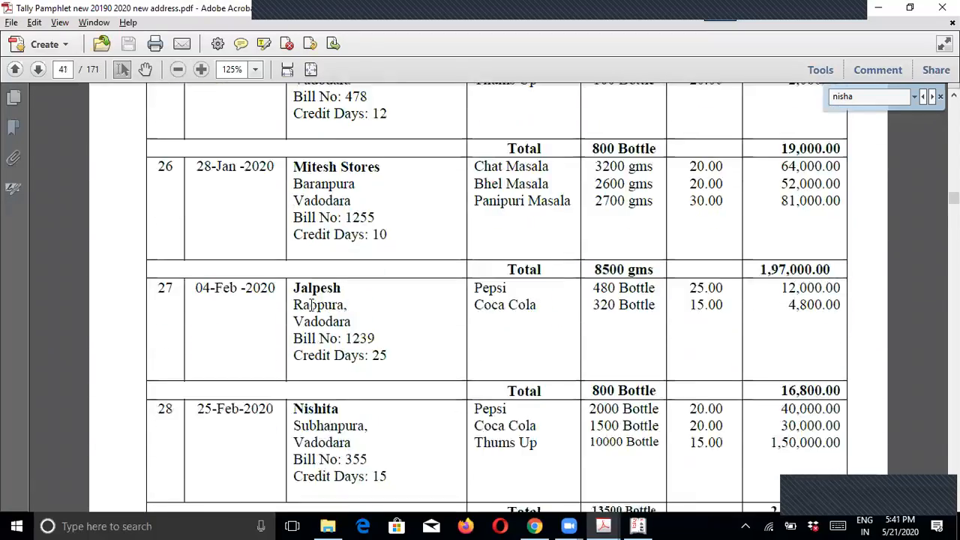
pyautogui.scroll(-20, 312, 304)
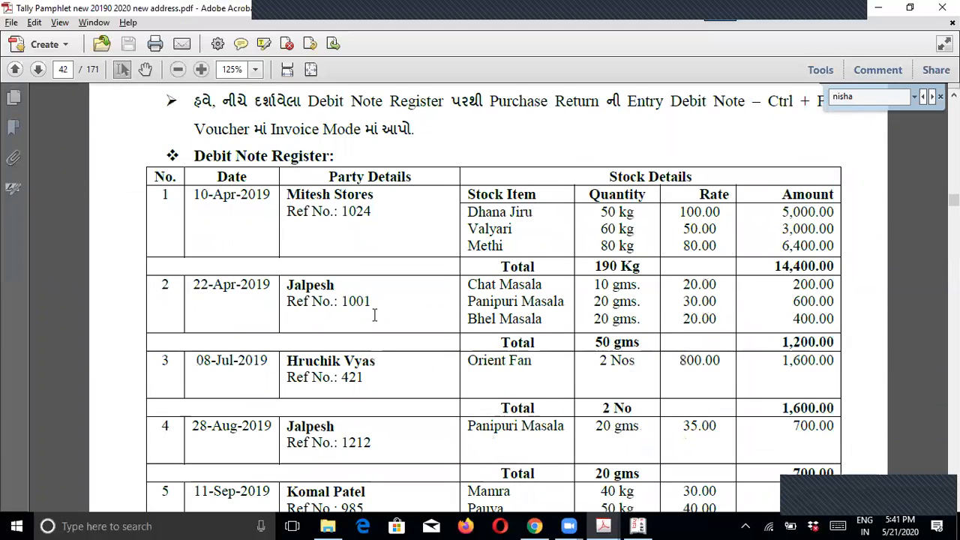
pyautogui.moveTo(463, 211); pyautogui.dragTo(525, 243)
pyautogui.click(530, 246)
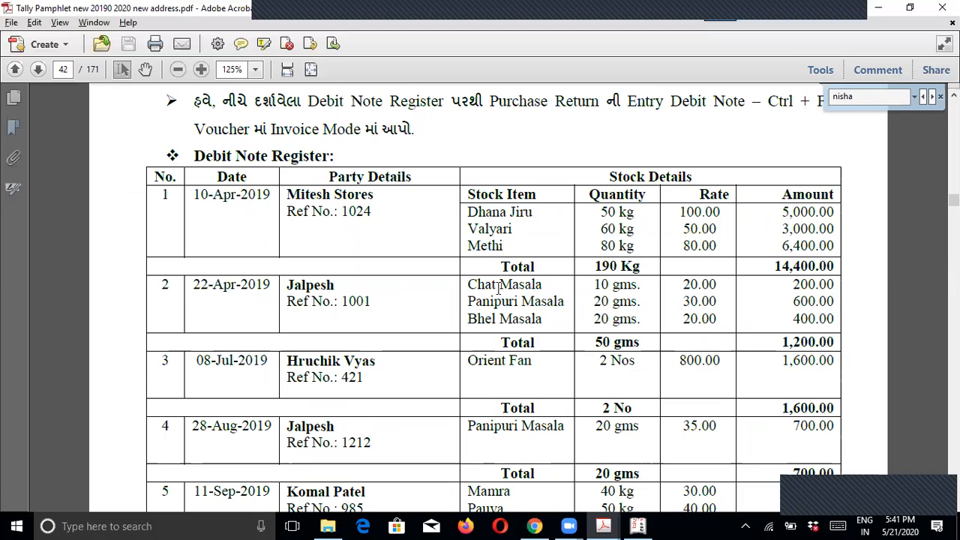
# Step: Scroll further down, close the 'nisha' Find bar, scroll back, and return to the checklist PDF
pyautogui.scroll(-10, 345, 279)
pyautogui.scroll(-7, 366, 321)
pyautogui.scroll(-4, 366, 321)
pyautogui.scroll(-5, 366, 321)
pyautogui.scroll(-2, 366, 321)
pyautogui.scroll(-7, 366, 321)
pyautogui.scroll(-2, 366, 321)
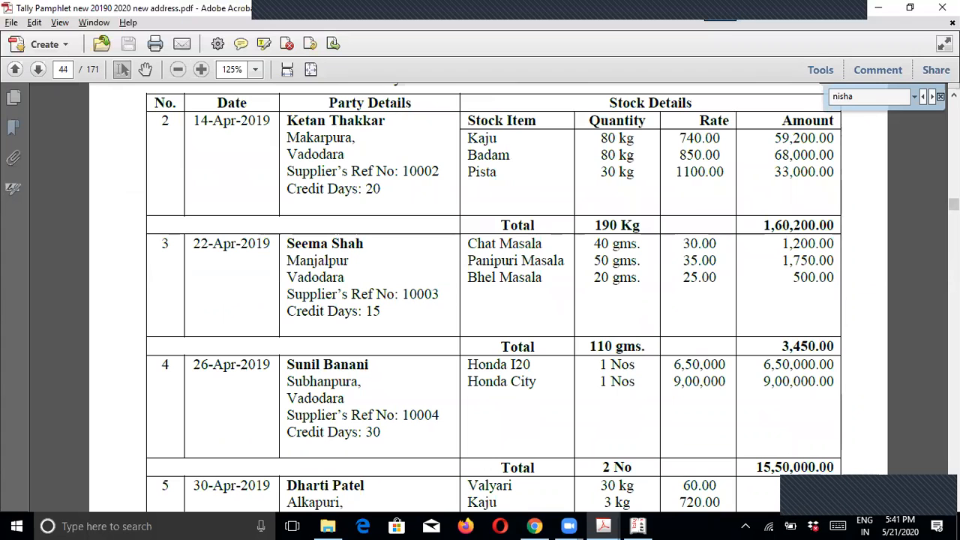
pyautogui.click(940, 96)
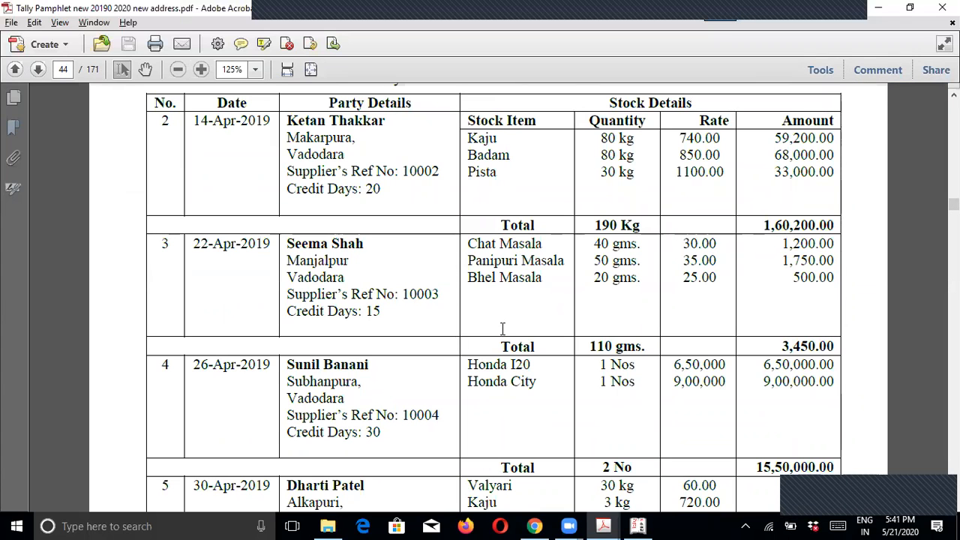
pyautogui.scroll(7, 503, 329)
pyautogui.scroll(12, 503, 329)
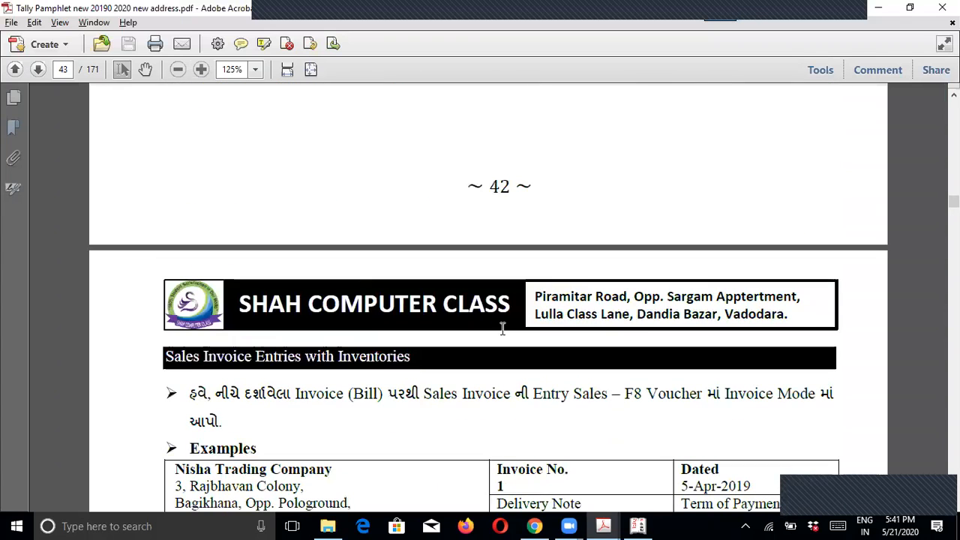
pyautogui.scroll(5, 503, 328)
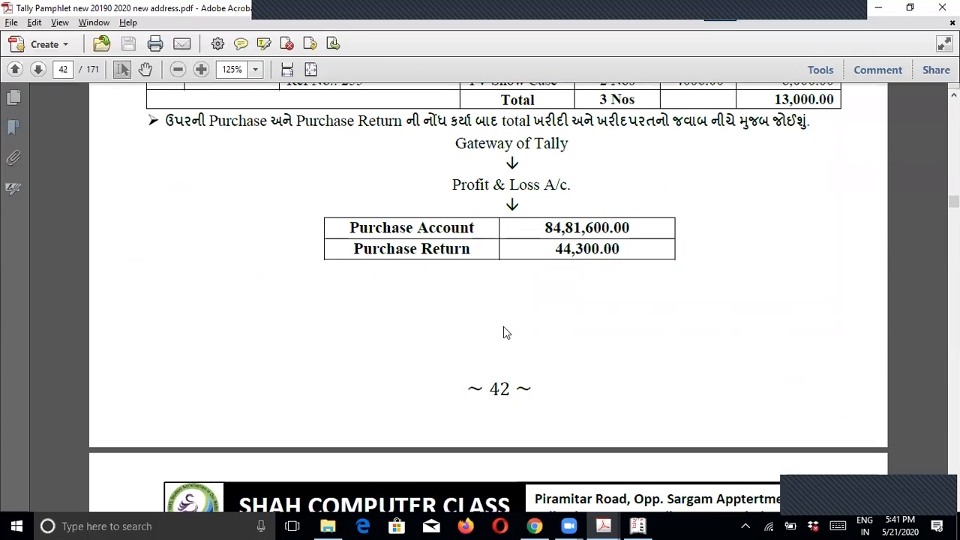
pyautogui.hotkey('alt', 'Tab')
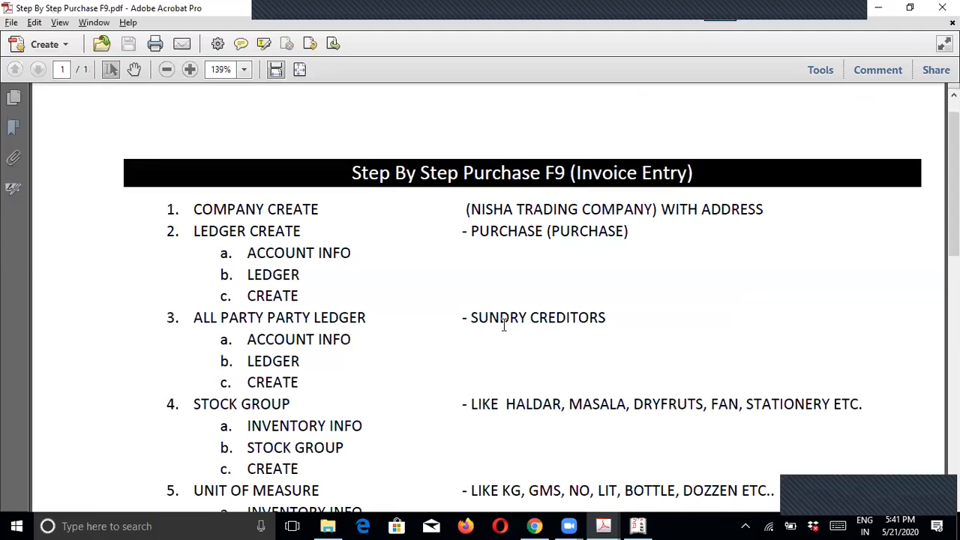
pyautogui.scroll(-1, 445, 328)
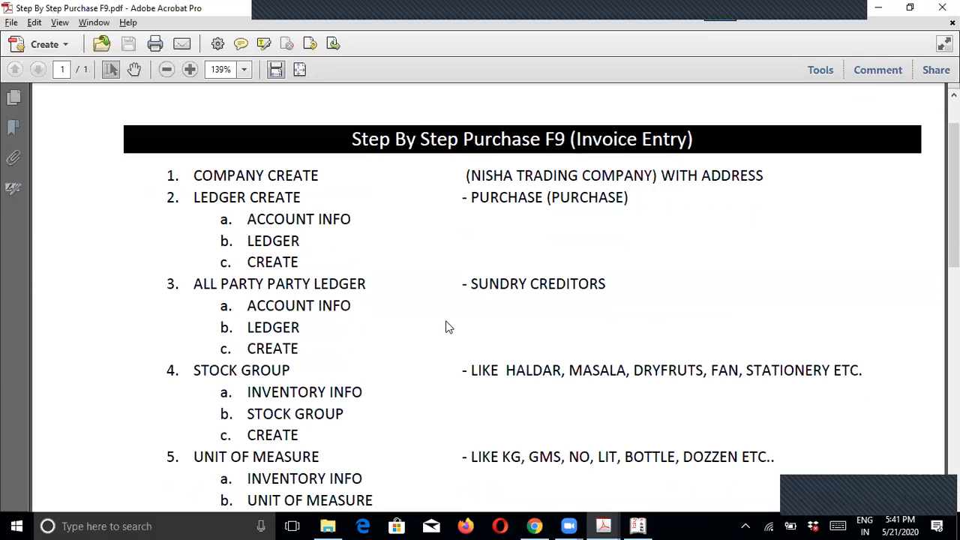